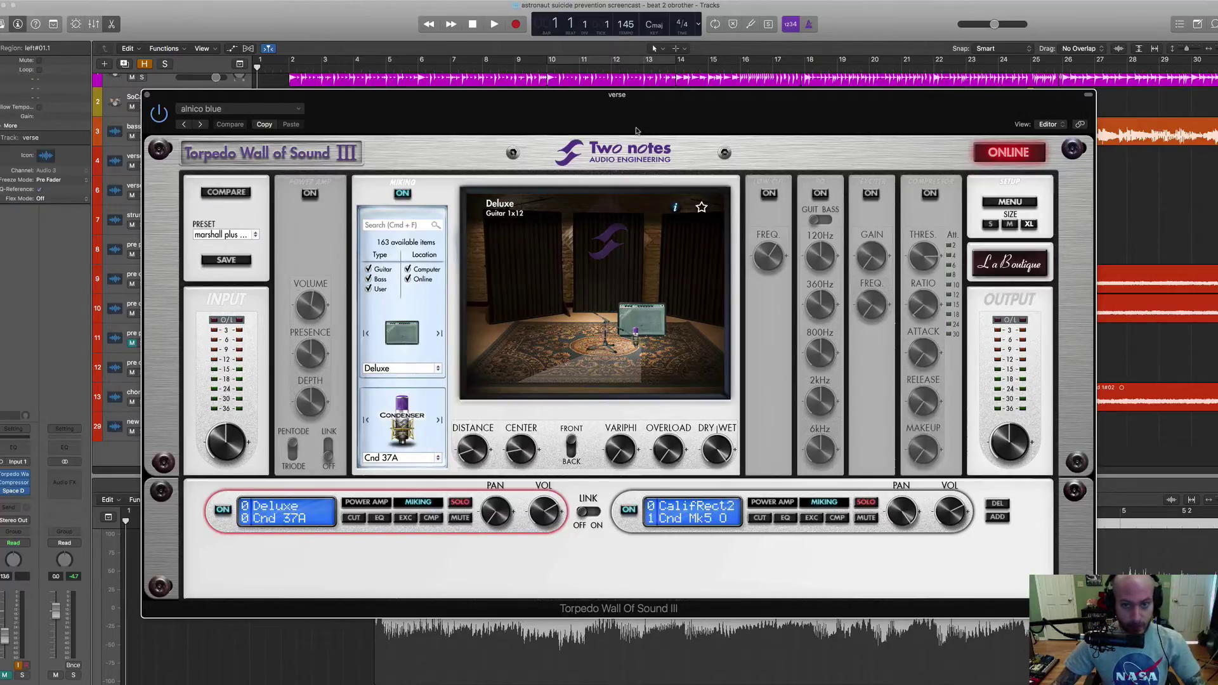
drag(638, 131, 639, 127)
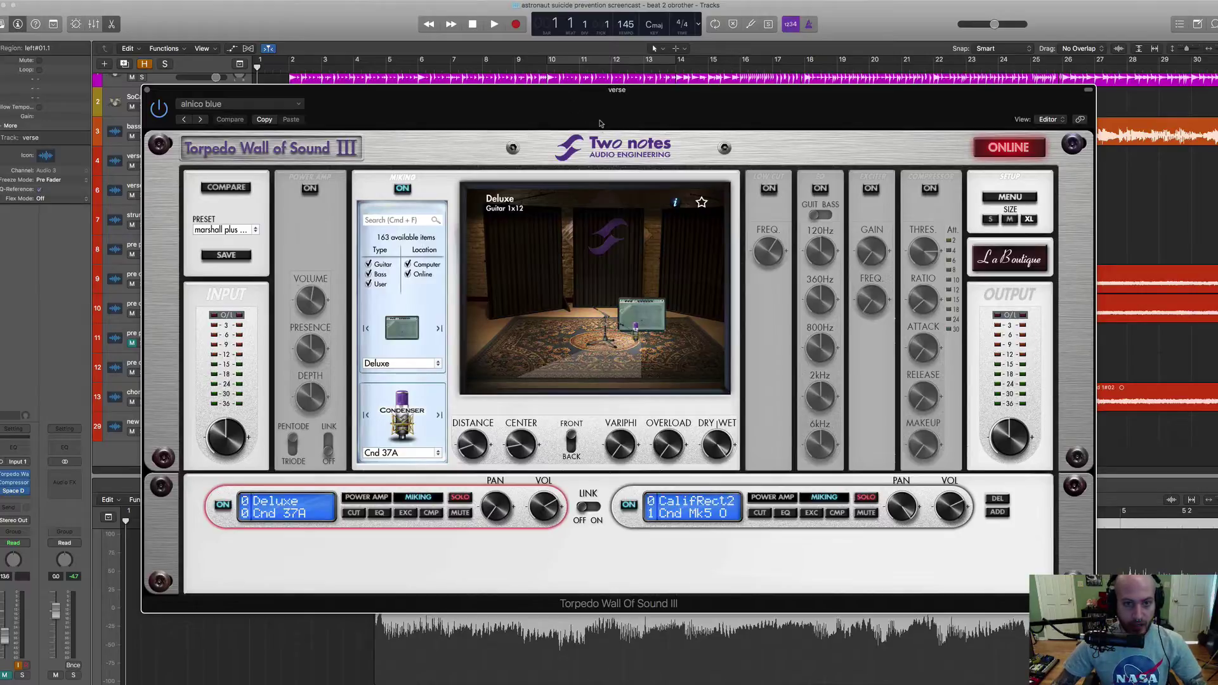
mouse_move(600, 123)
mouse_down()
mouse_move(598, 134)
mouse_move(601, 125)
mouse_up()
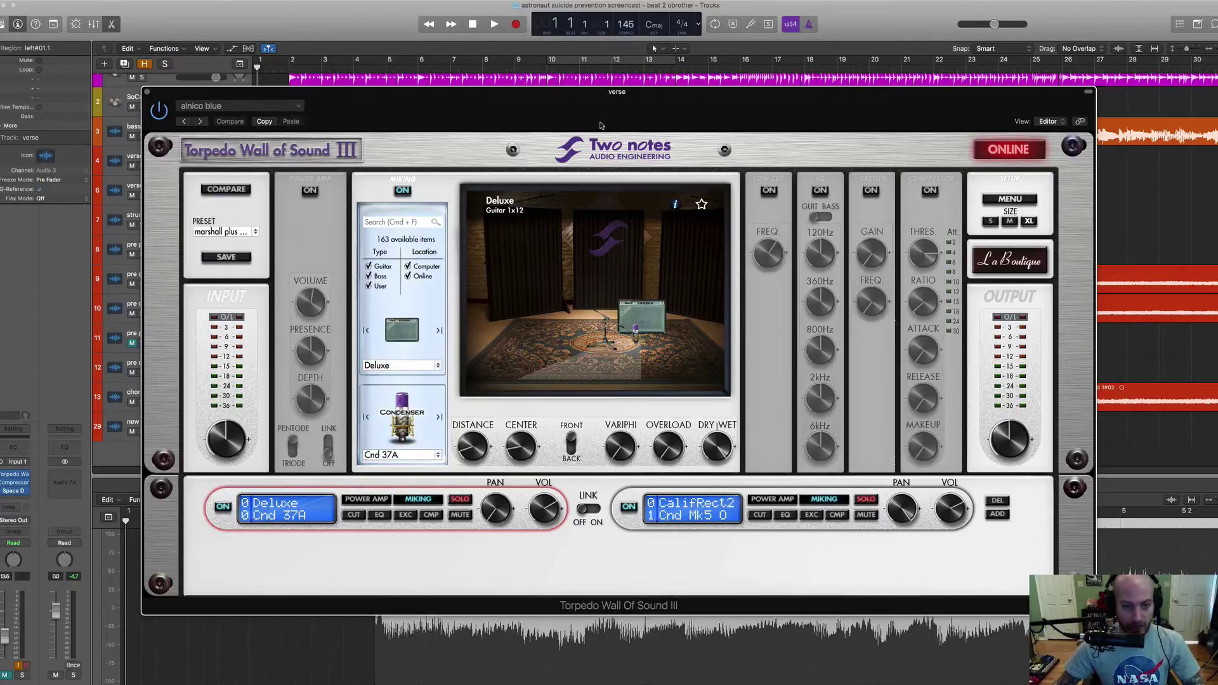
drag(579, 106, 578, 103)
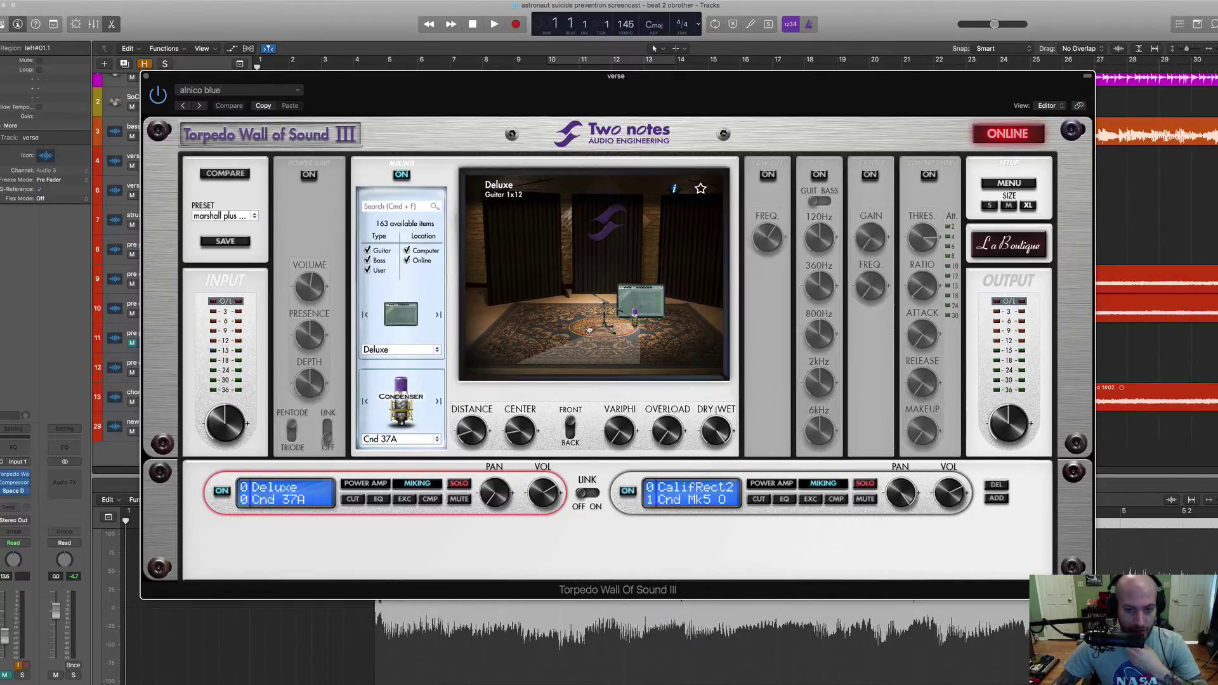
Open the La Boutique cabinet store, filter it to Guitar cabinets and view the BoGreen cabinet's details
click(1019, 251)
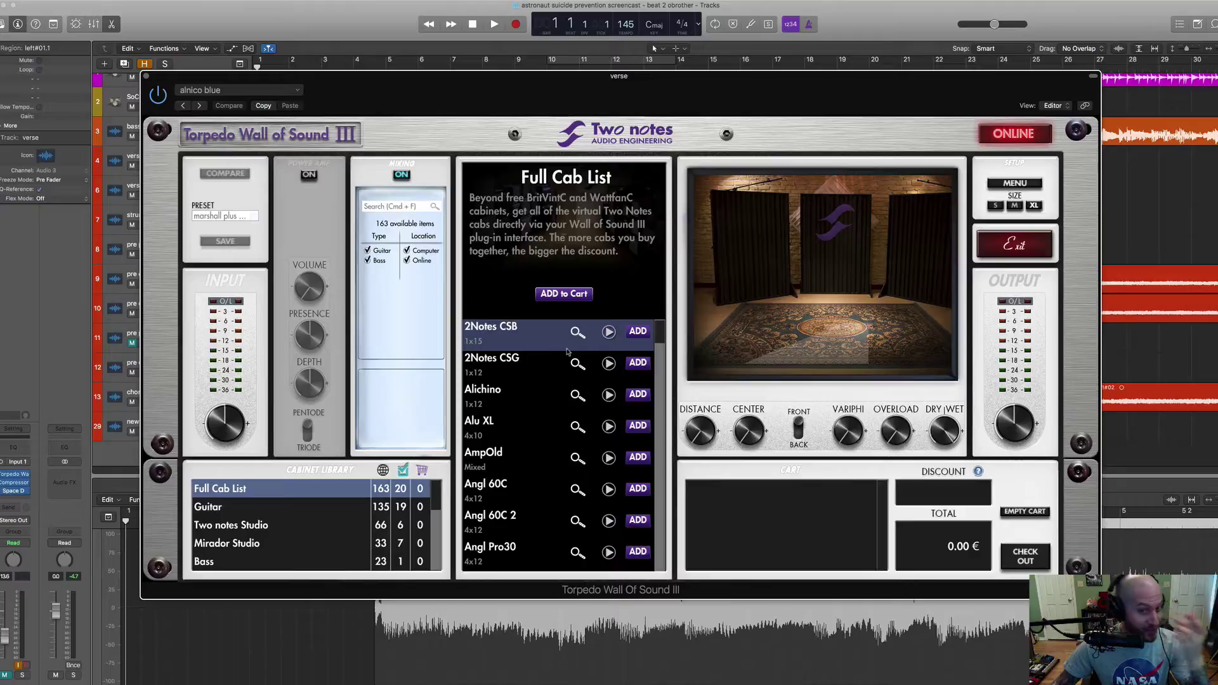
scroll(562, 377, down, 10)
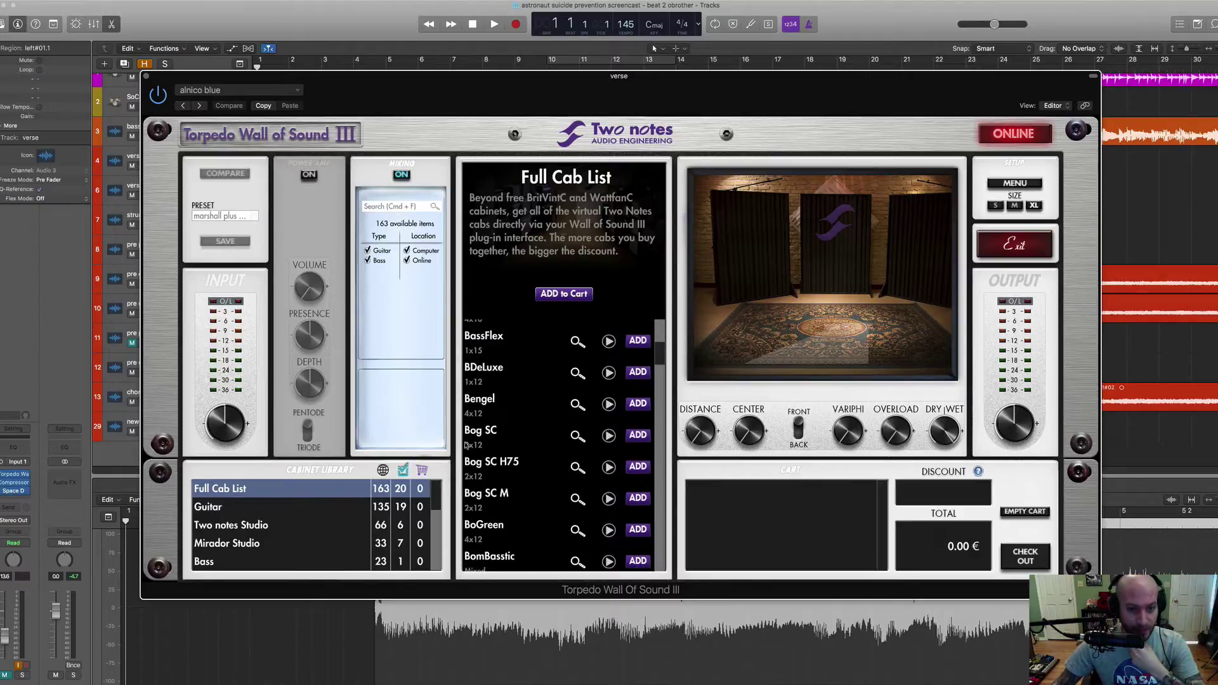
click(235, 511)
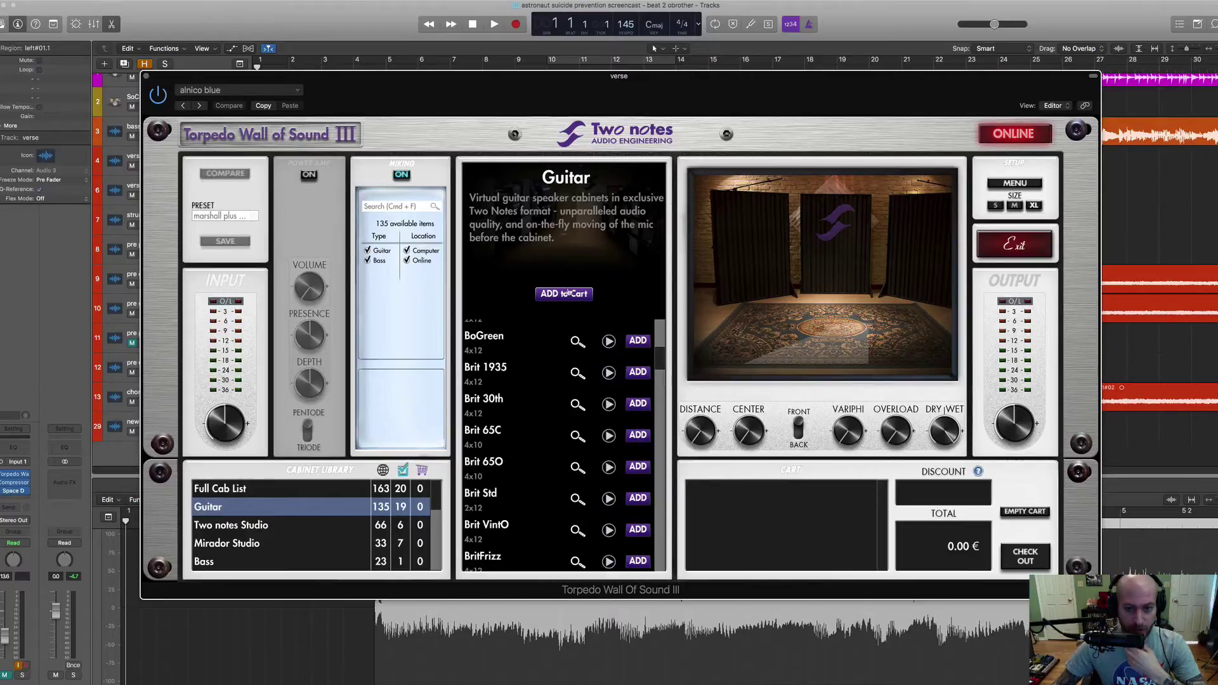
click(578, 344)
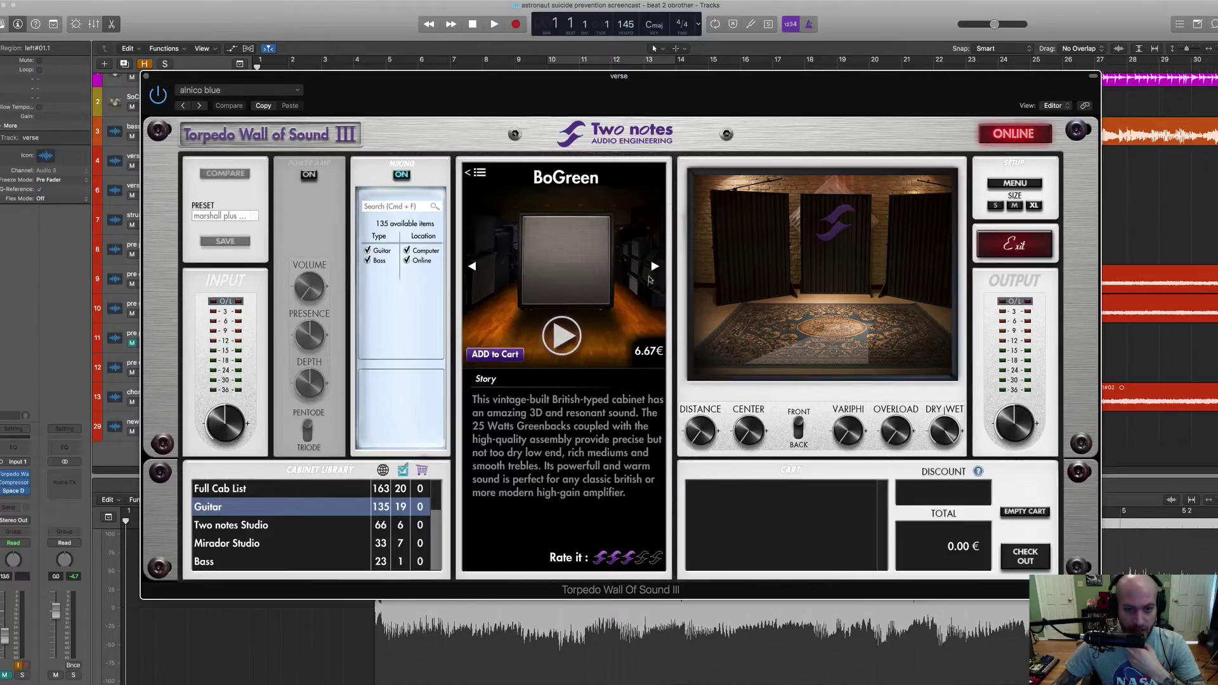
Page through the guitar cabinet descriptions from Brit 1935 to Calif StdO and leave the store
click(655, 267)
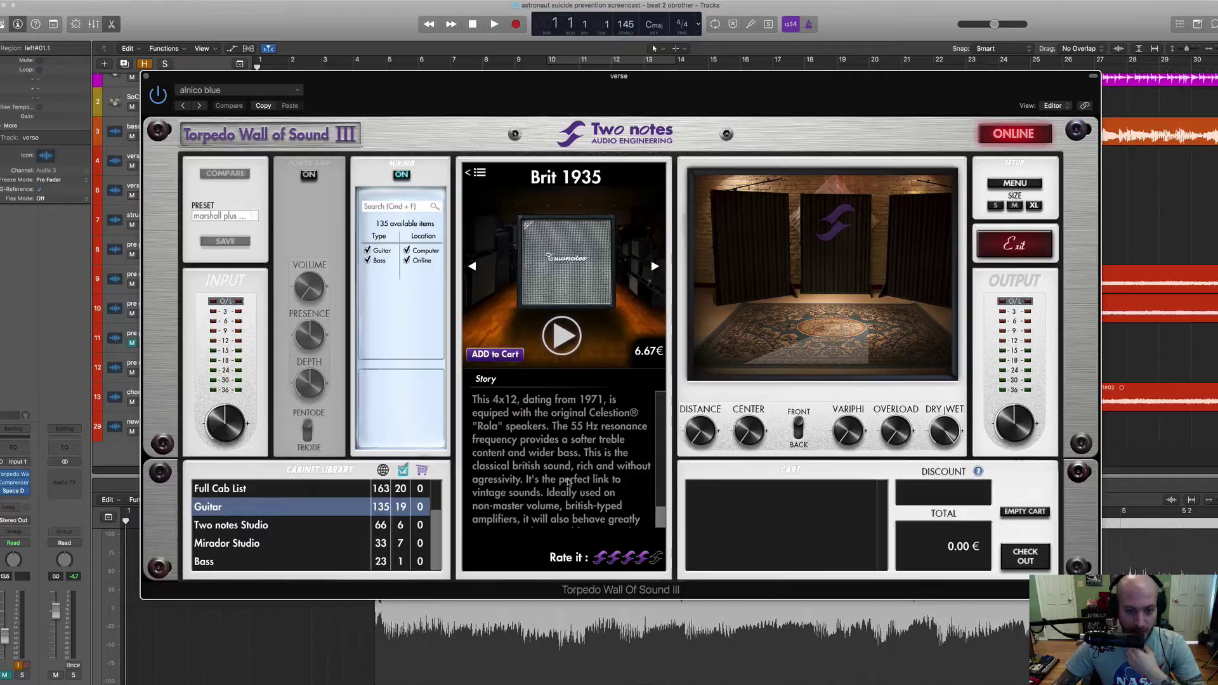
scroll(603, 463, down, 2)
scroll(604, 463, up, 2)
click(654, 267)
click(654, 267)
click(654, 267)
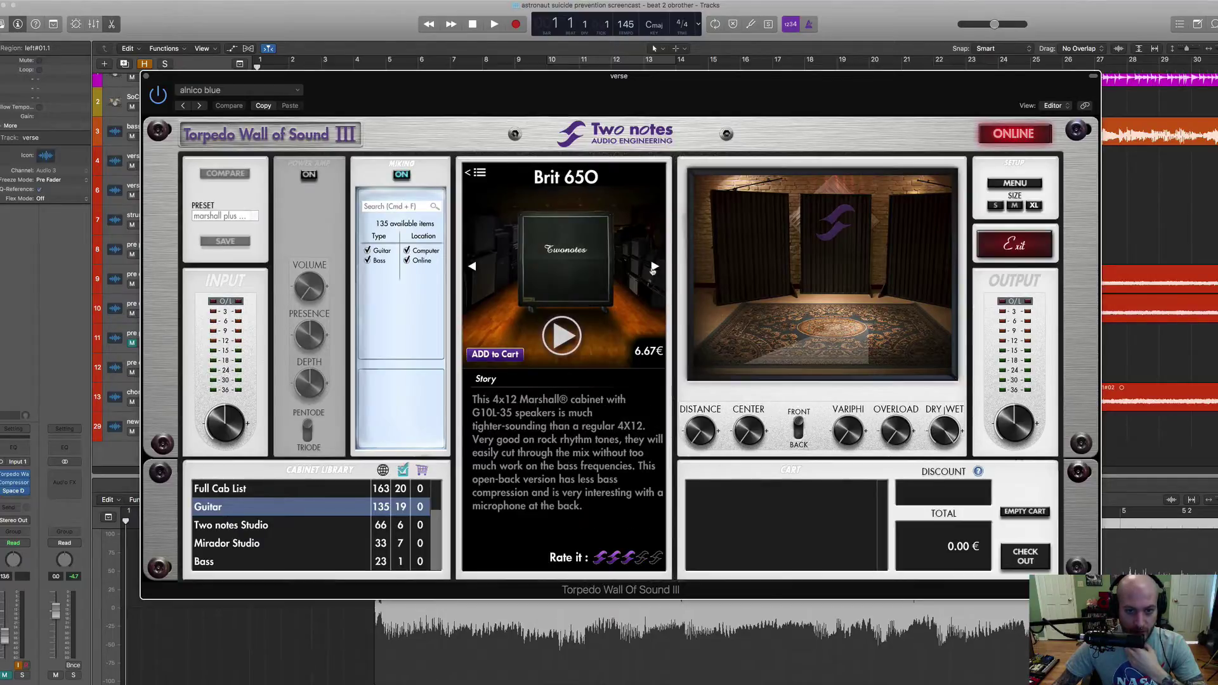
click(654, 267)
click(654, 267)
click(654, 267)
click(654, 267)
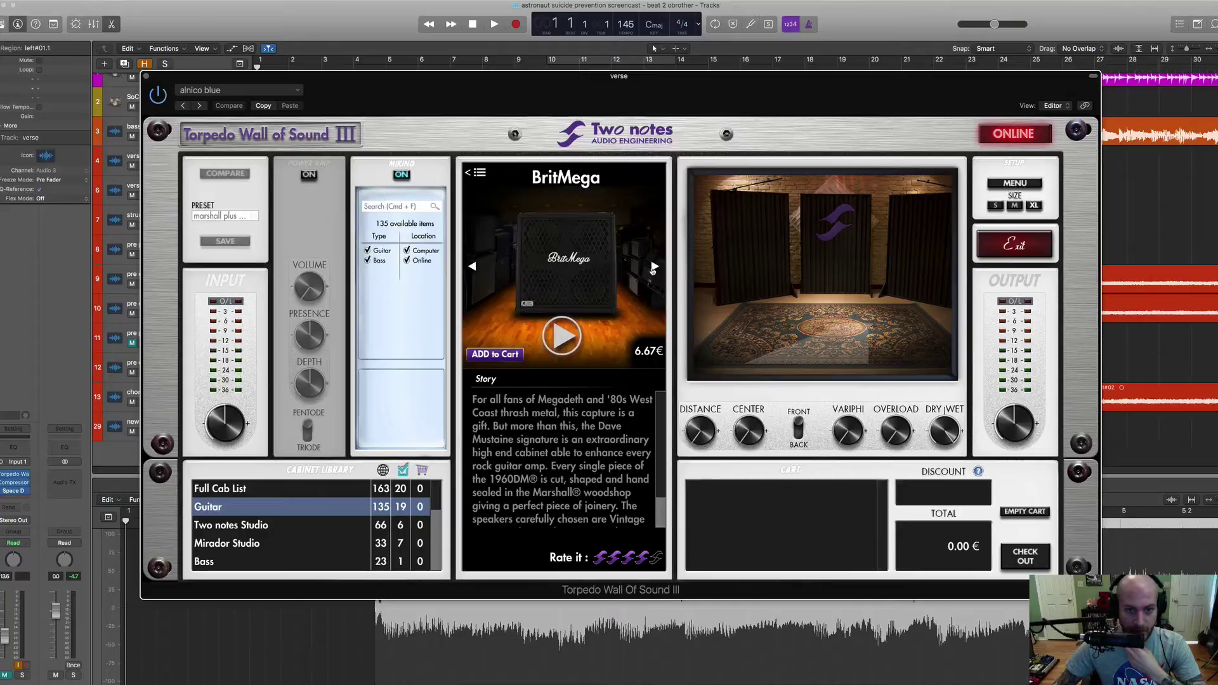
click(654, 267)
click(654, 267)
click(654, 267)
click(654, 267)
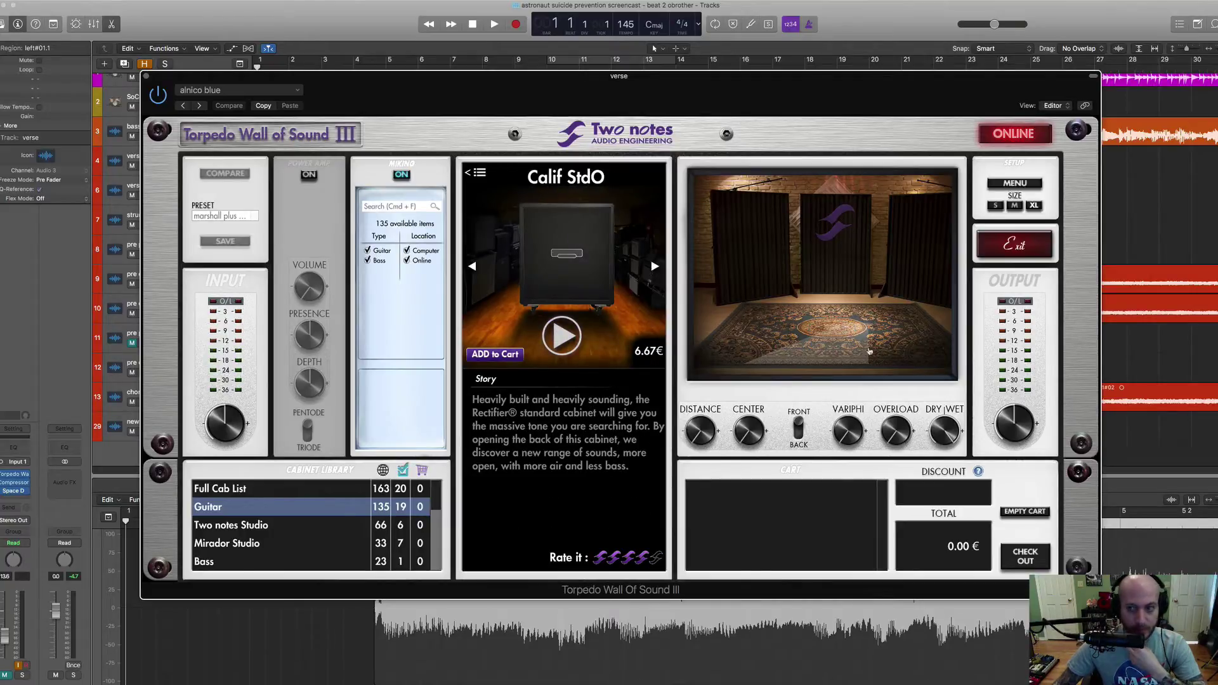
click(1014, 244)
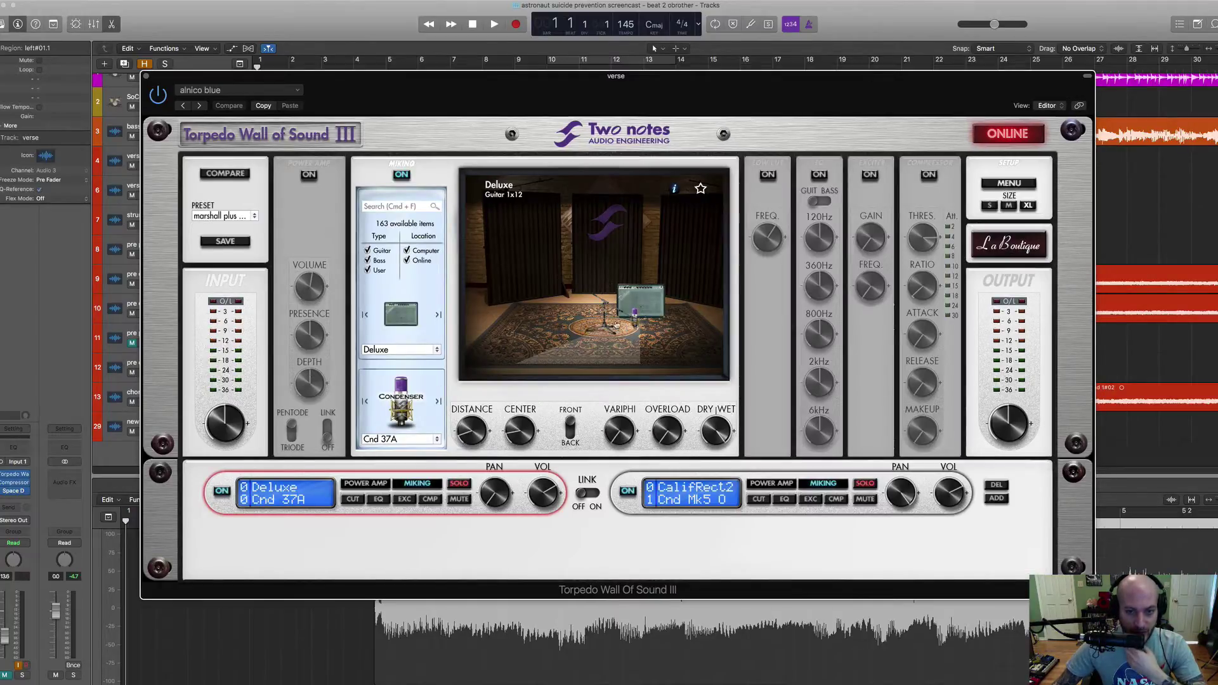
Reposition the Deluxe cabinet's microphone to 3% distance and 18% center, and view the available microphone models
drag(637, 322, 640, 318)
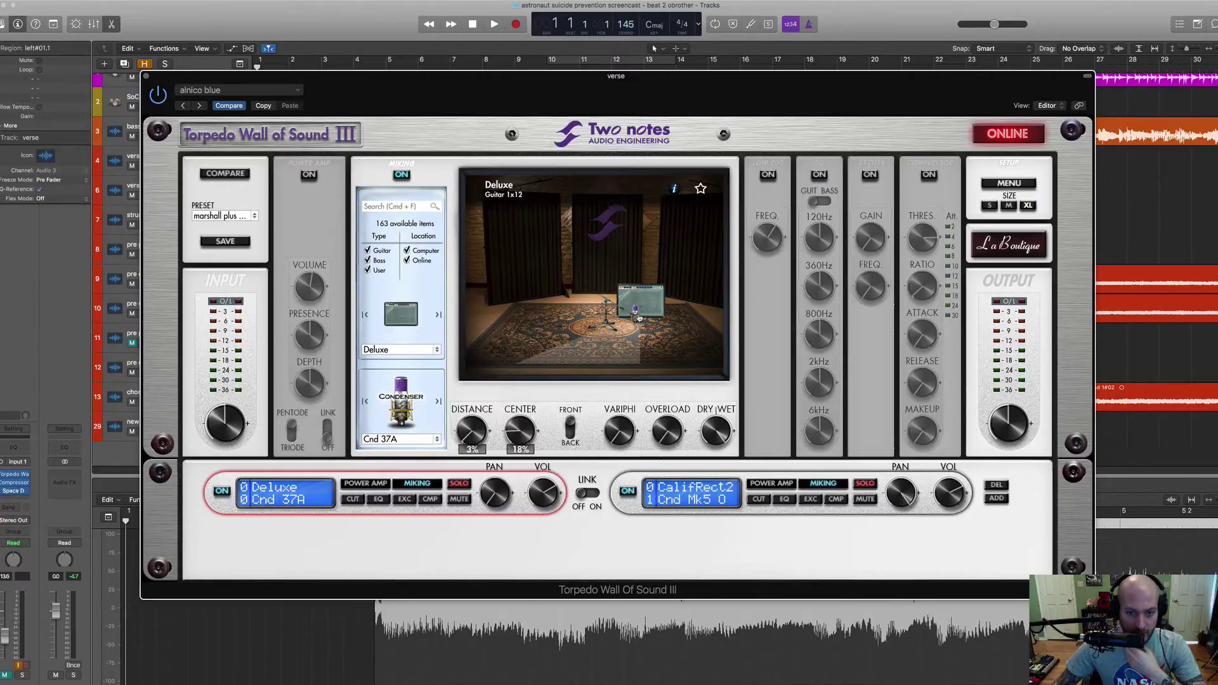
click(572, 424)
click(571, 437)
click(406, 441)
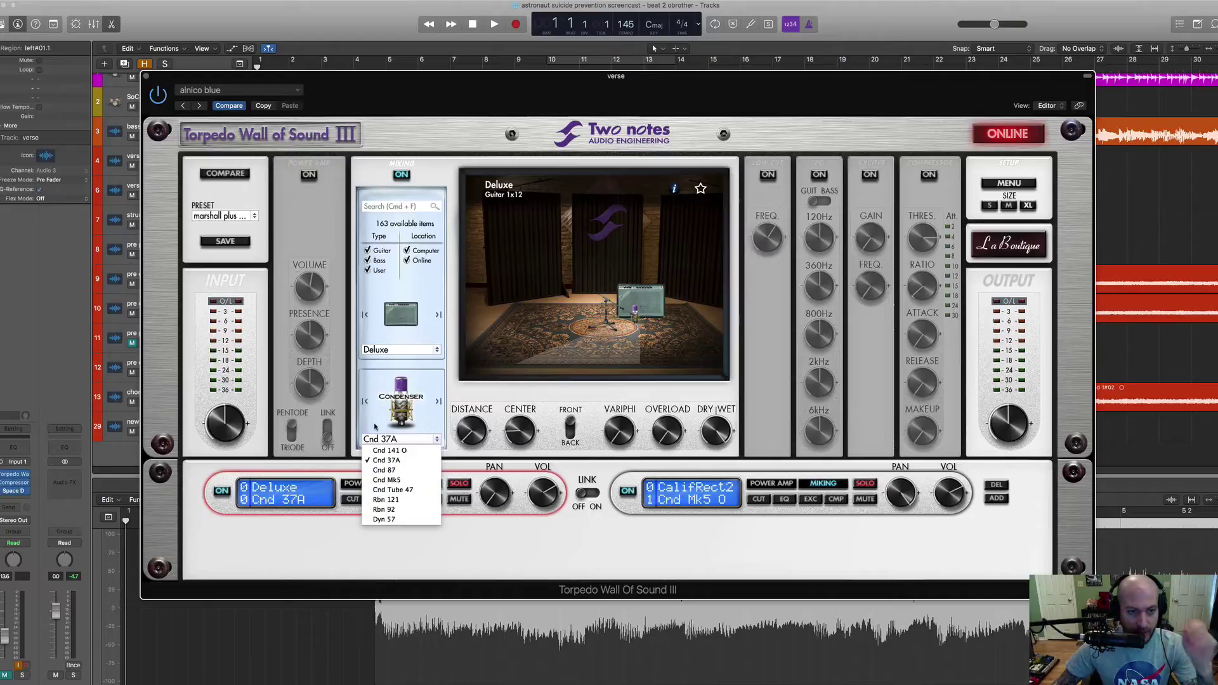
click(307, 214)
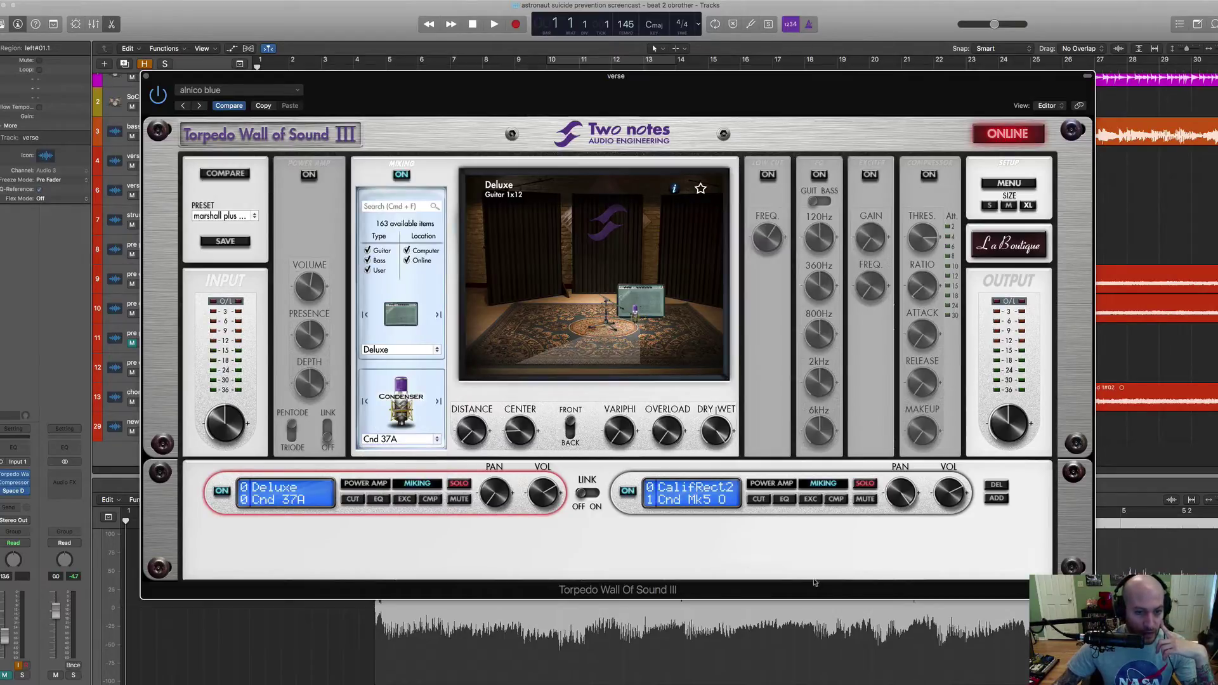
Enable the Deluxe channel's power amp to view the available tube models, and disable it again
click(307, 175)
click(321, 242)
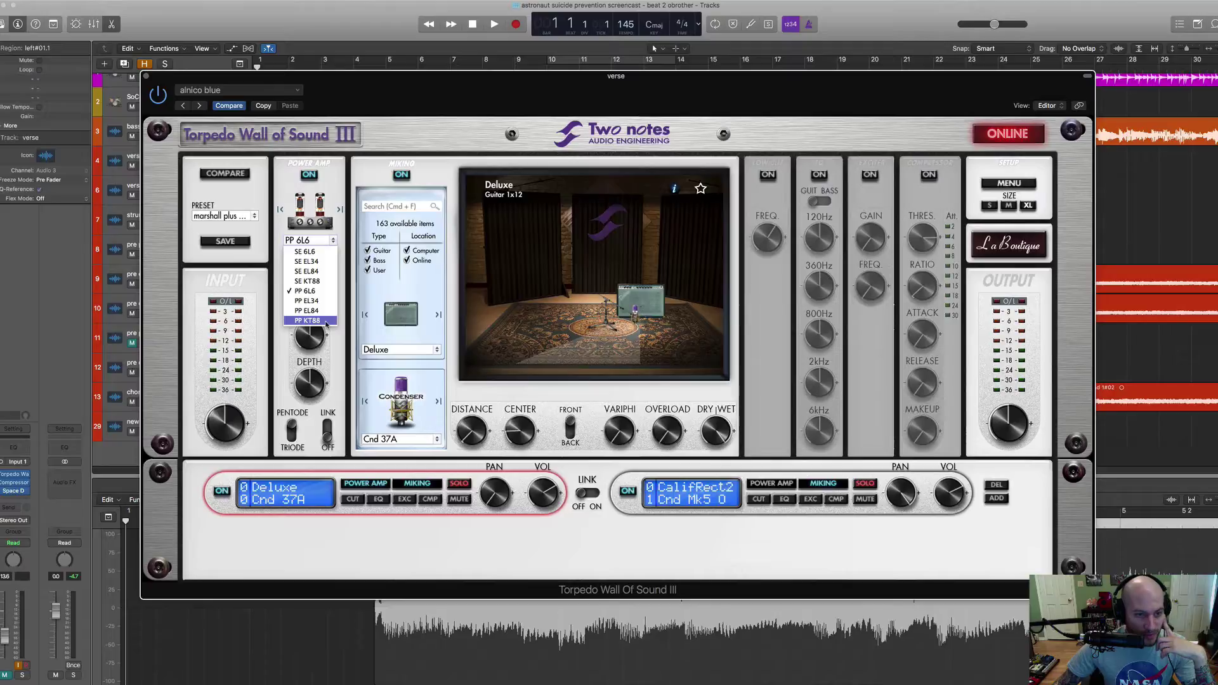
click(343, 247)
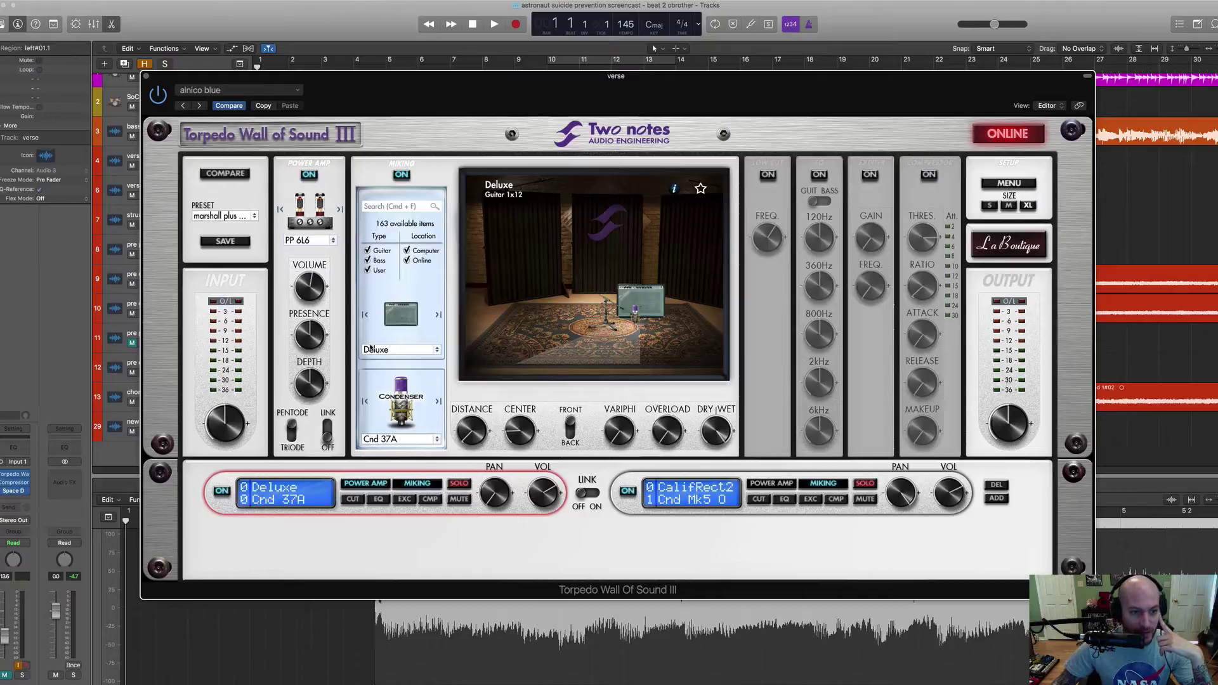
click(308, 176)
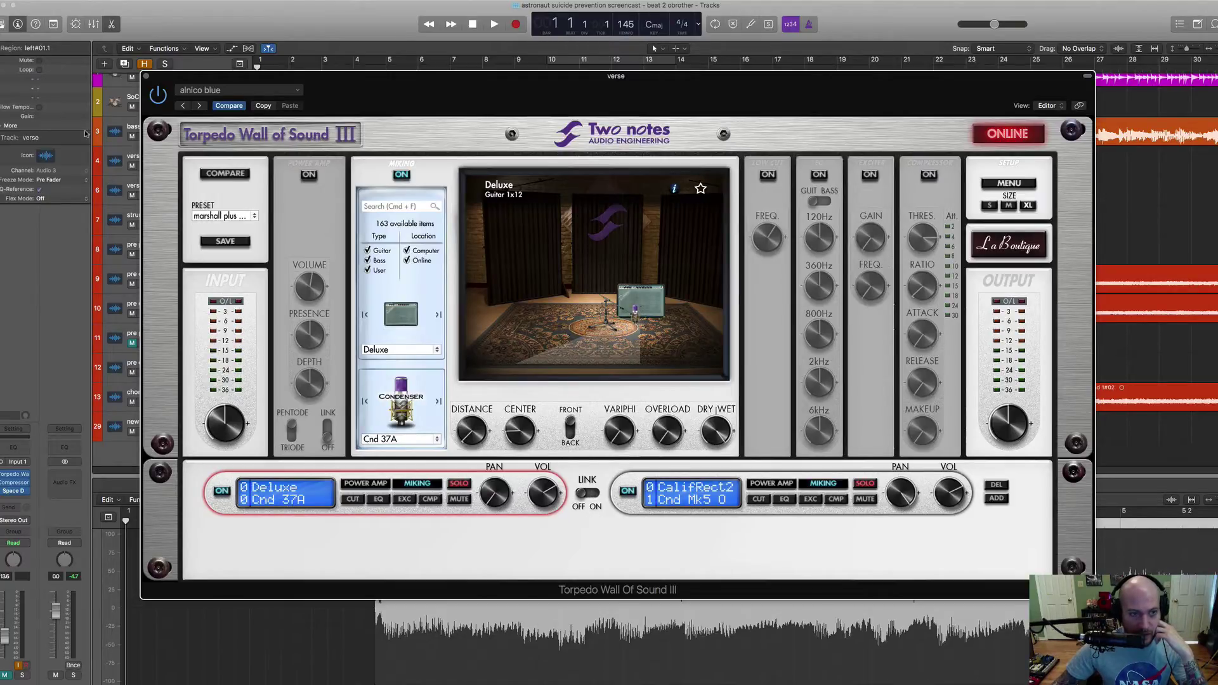
Compare the cabinet and microphone placements of the Deluxe and CalifRect2 channels
mouse_move(492, 511)
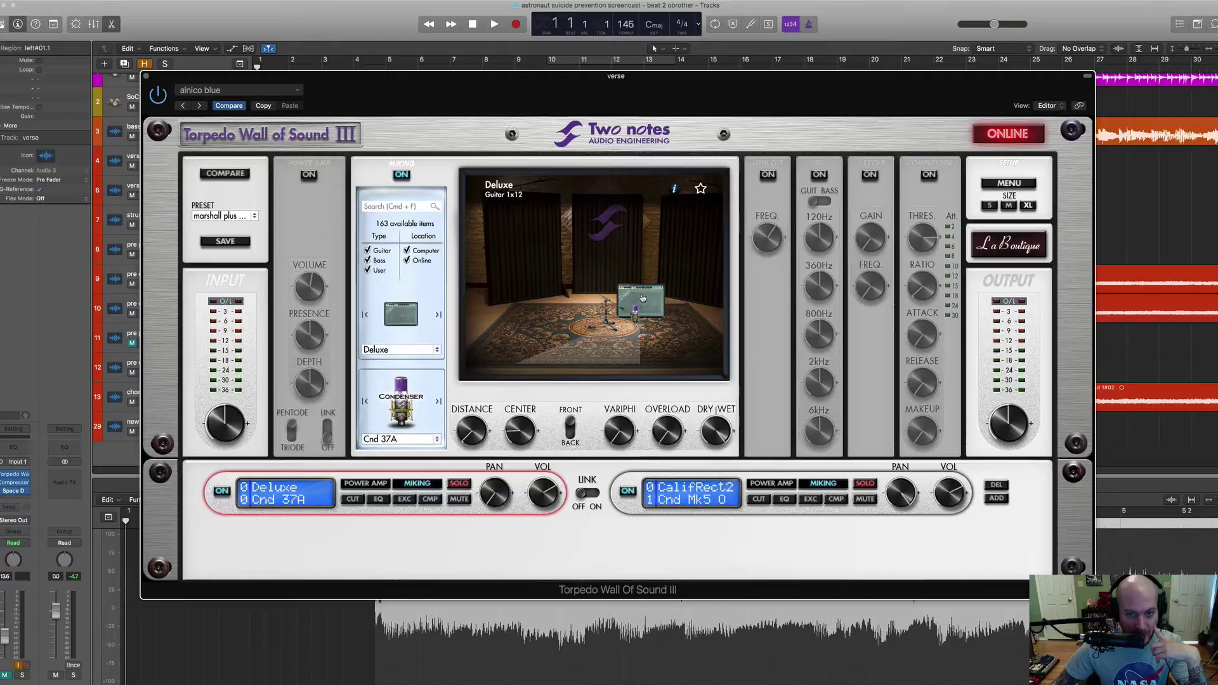
click(632, 486)
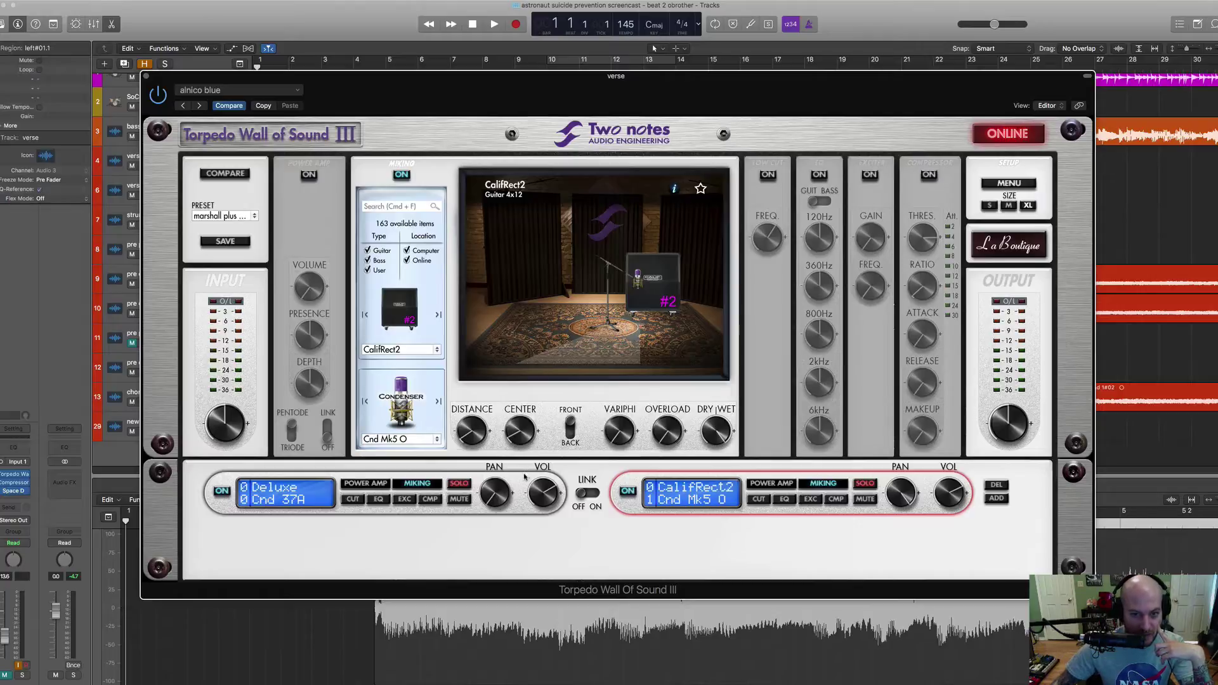
click(517, 508)
click(629, 508)
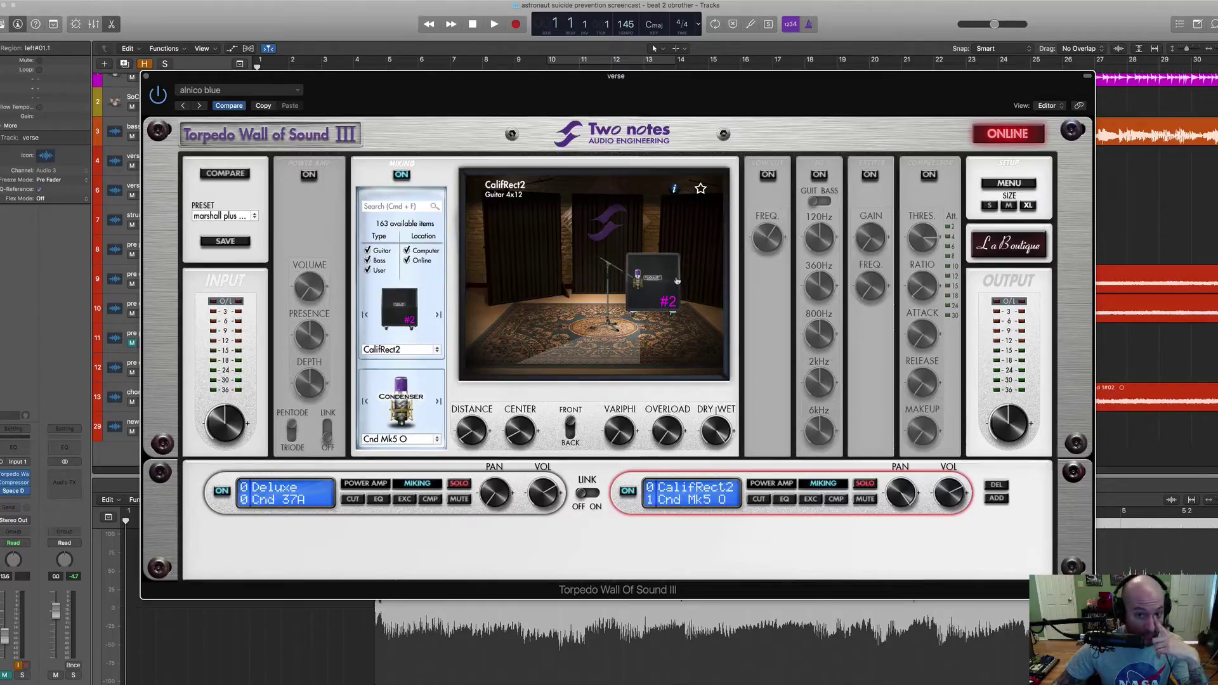
click(498, 511)
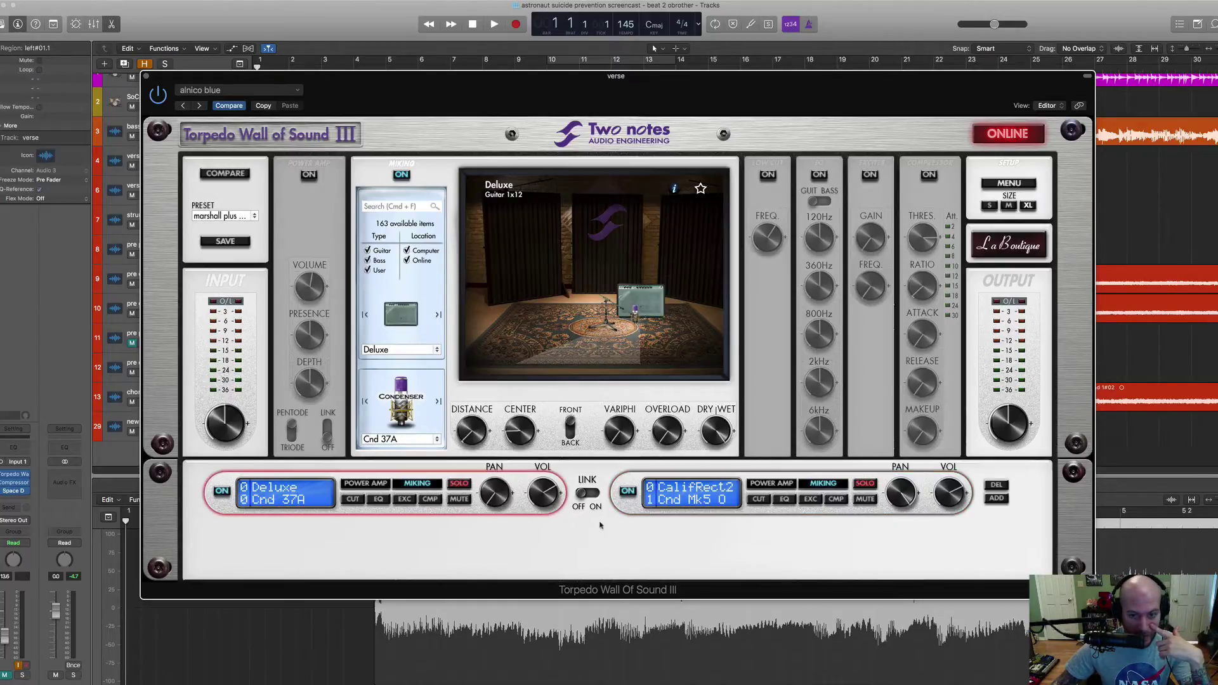
click(632, 508)
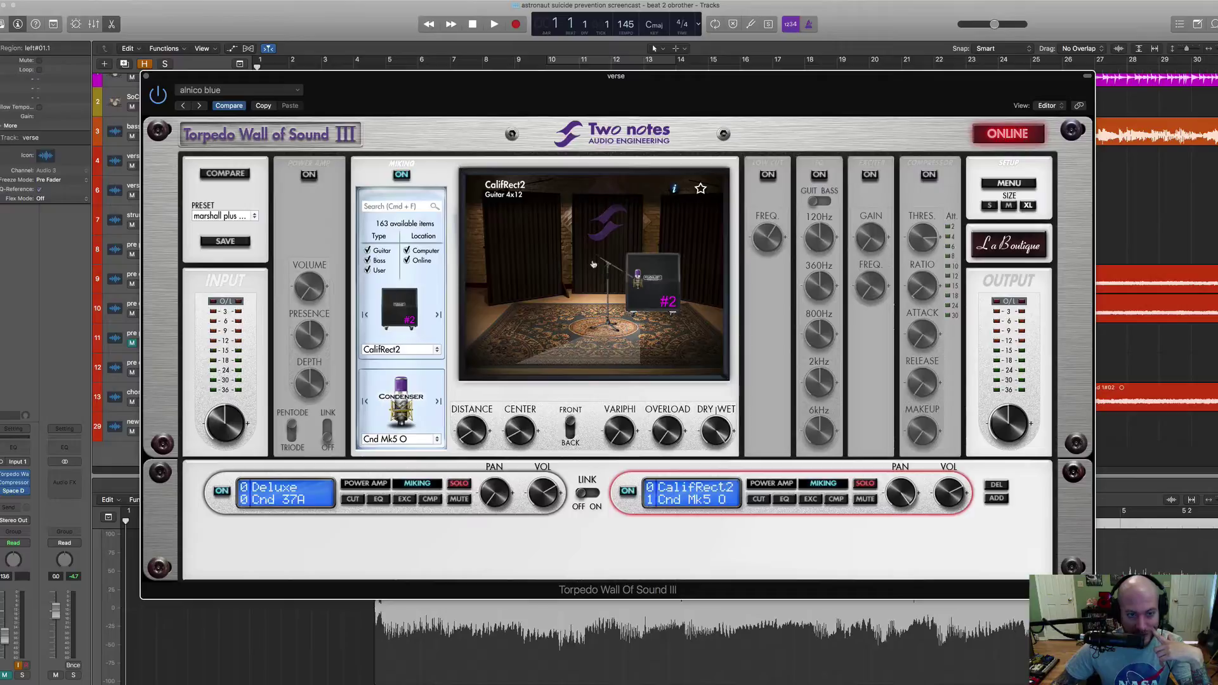
Close the verse track's cabinet plug-in and play the full arrangement from the start to about bar 27
click(146, 77)
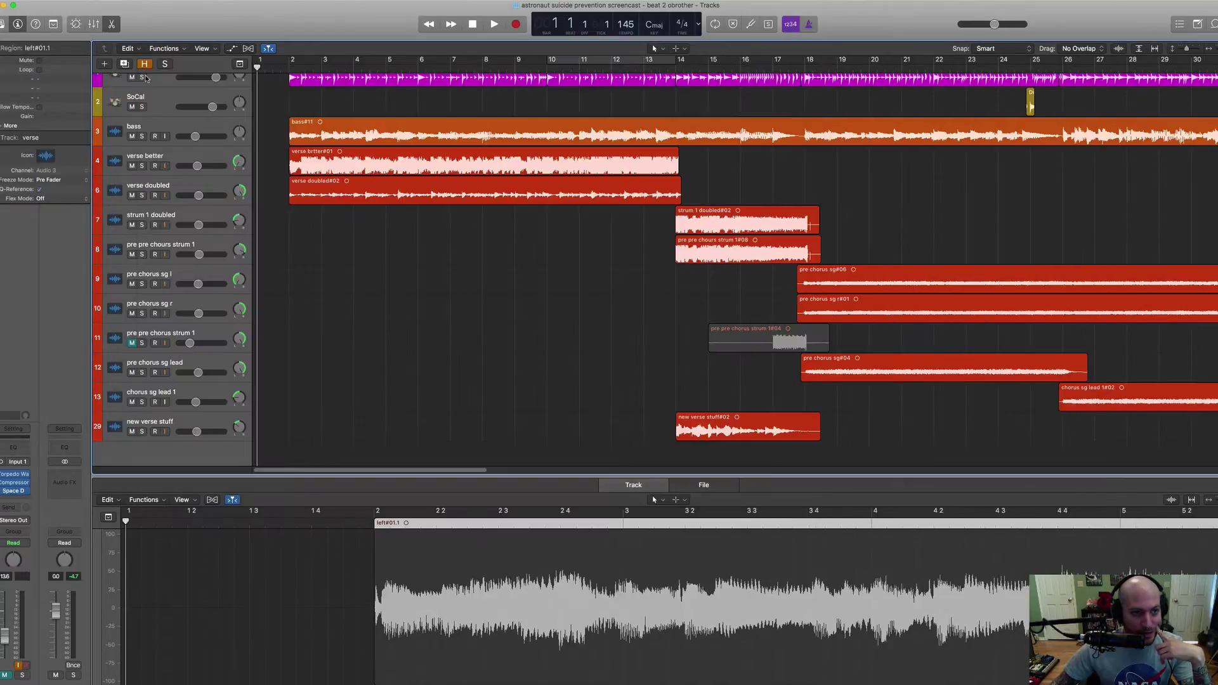
scroll(457, 316, up, 2)
scroll(457, 316, down, 1)
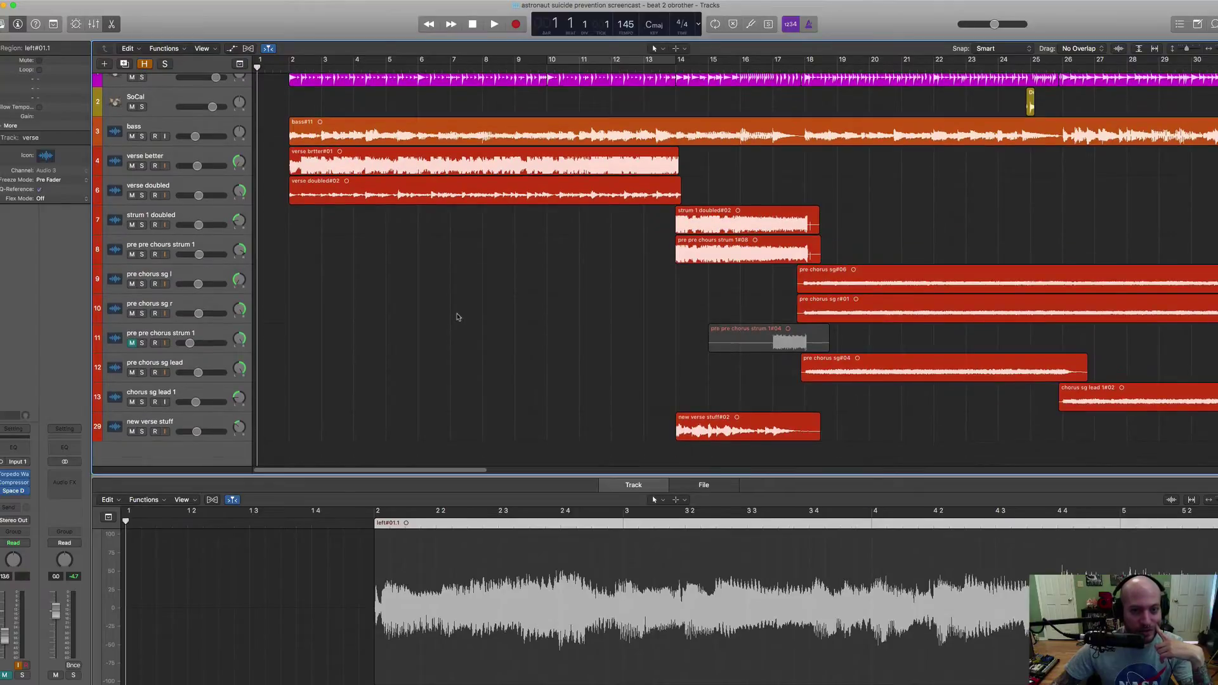
scroll(457, 316, up, 1)
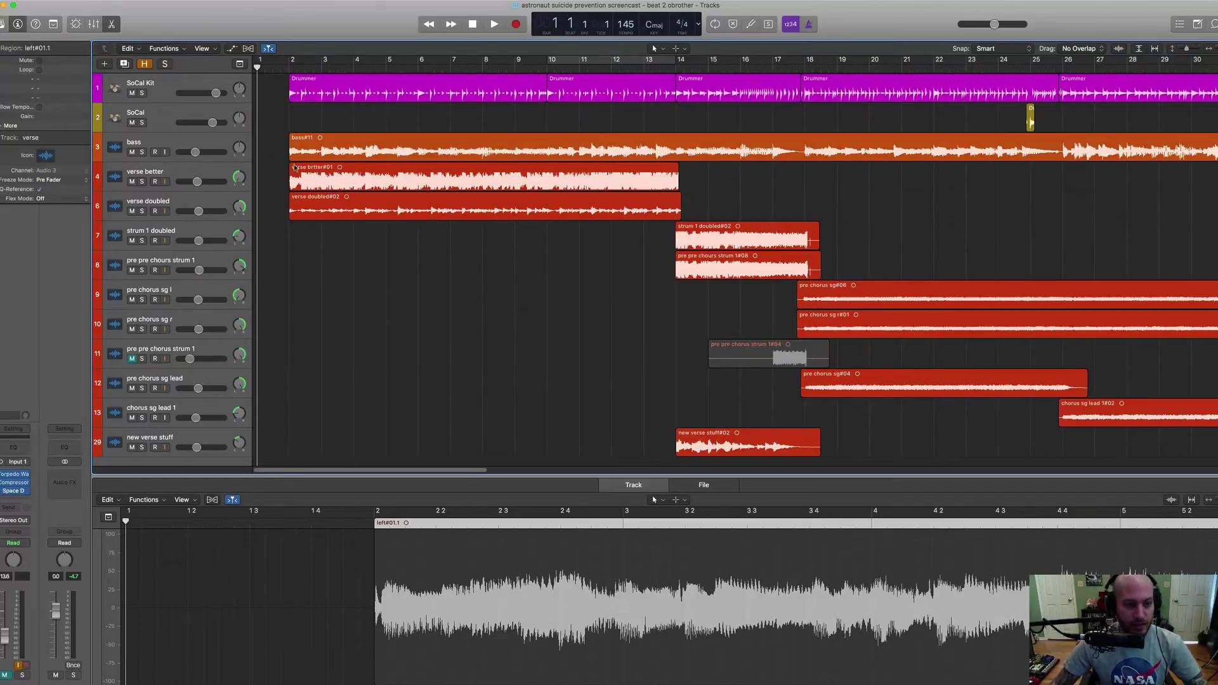
key(space)
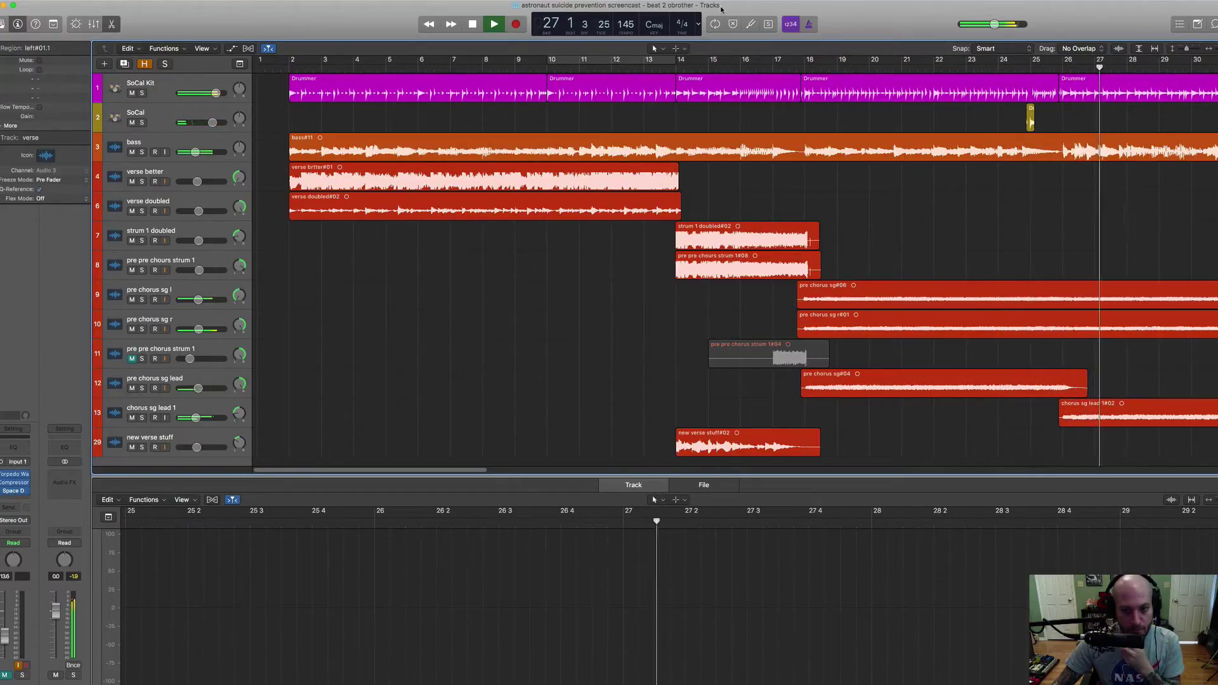
key(space)
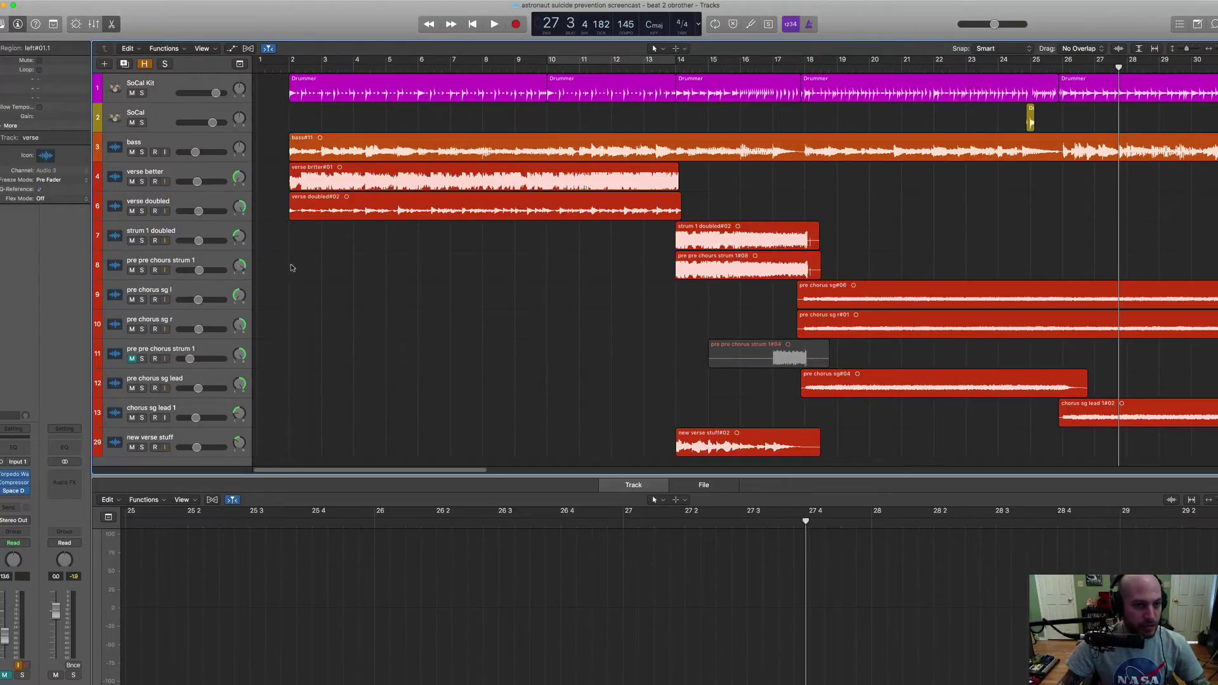
Solo the verse better track, set a cycle range over bars 2 to 14 and audition it
click(184, 174)
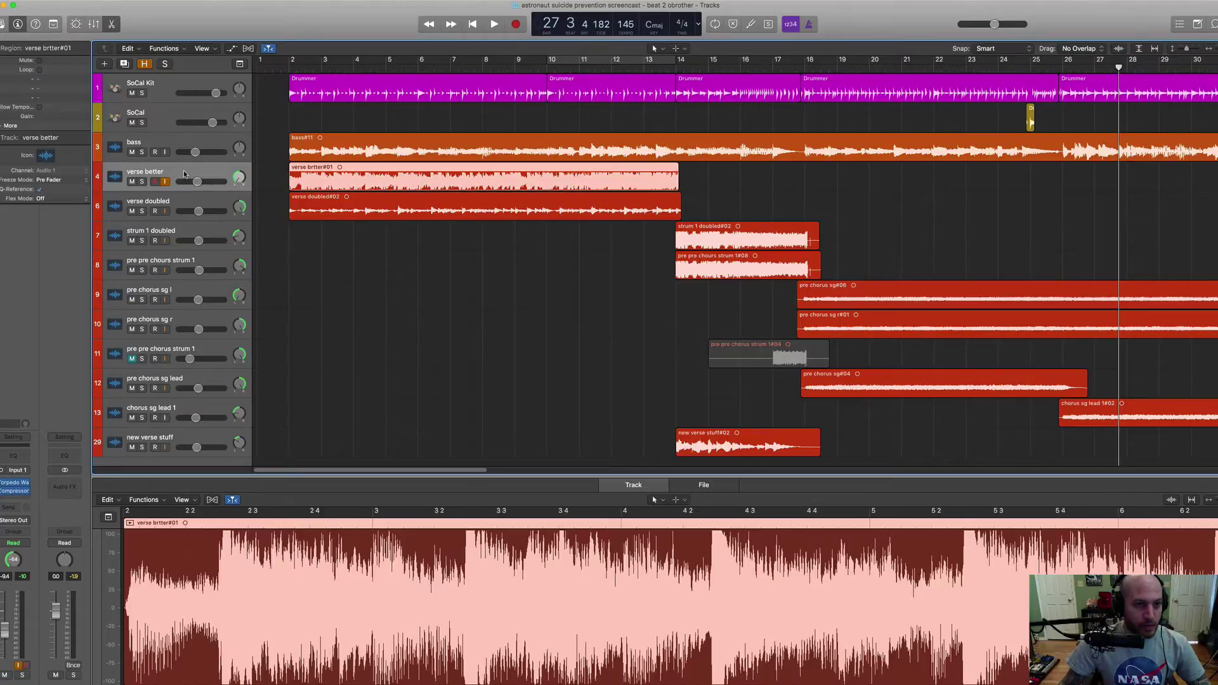
click(142, 182)
drag(293, 63, 673, 66)
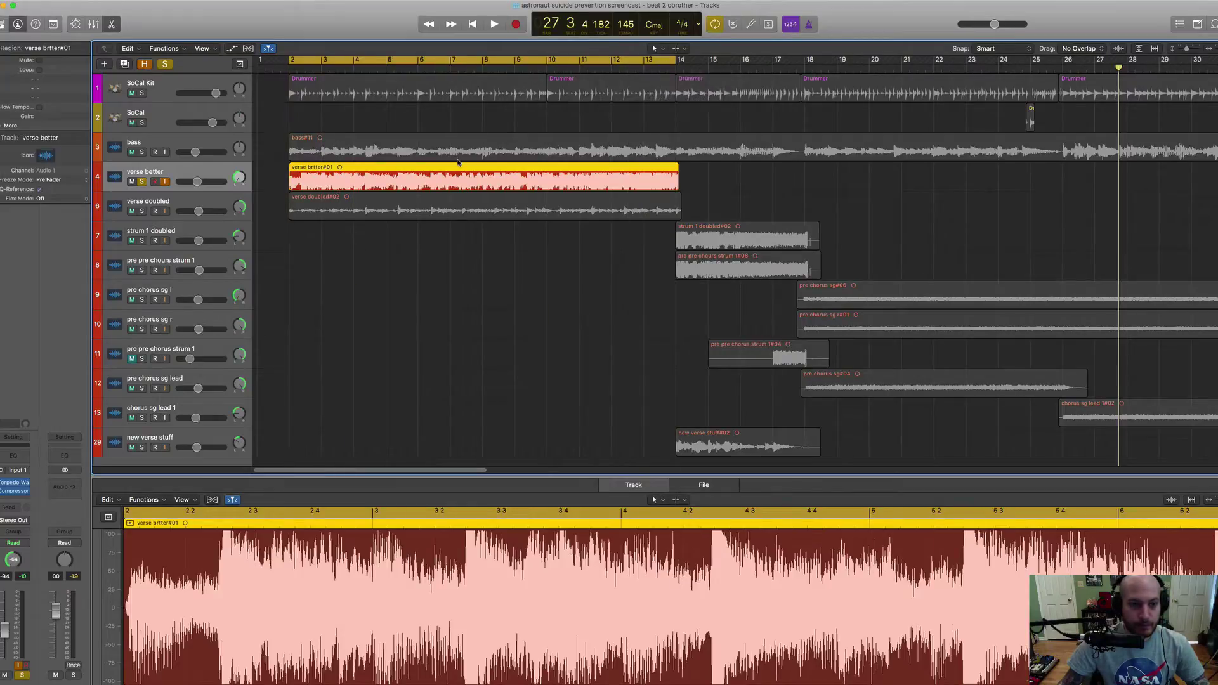
key(space)
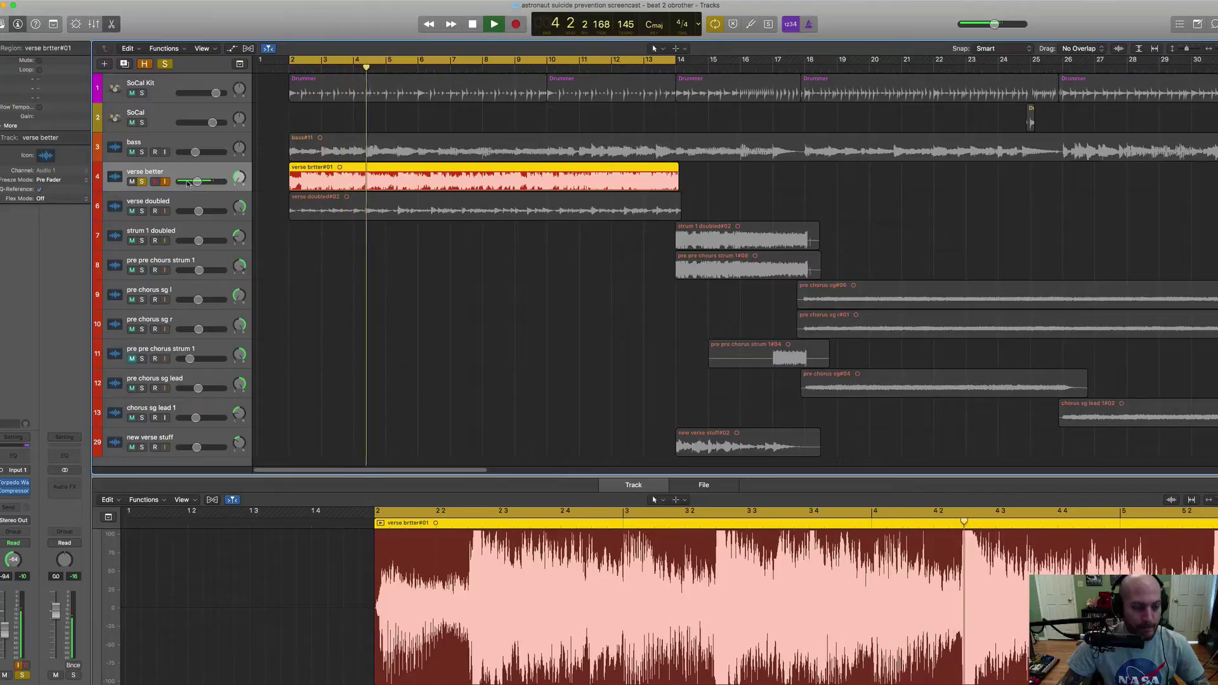
key(space)
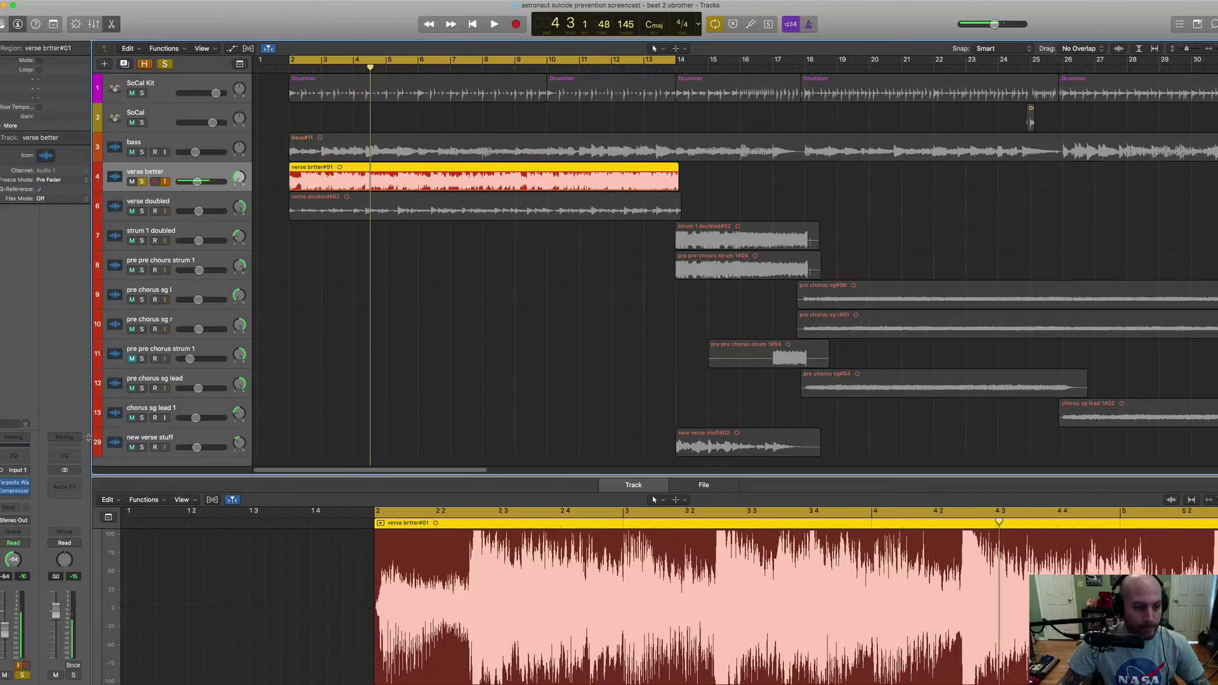
Open the verse better track's Torpedo Wall of Sound III plug-in, set the Deluxe channel's pan to 0 and briefly play it
click(15, 486)
drag(418, 51, 558, 91)
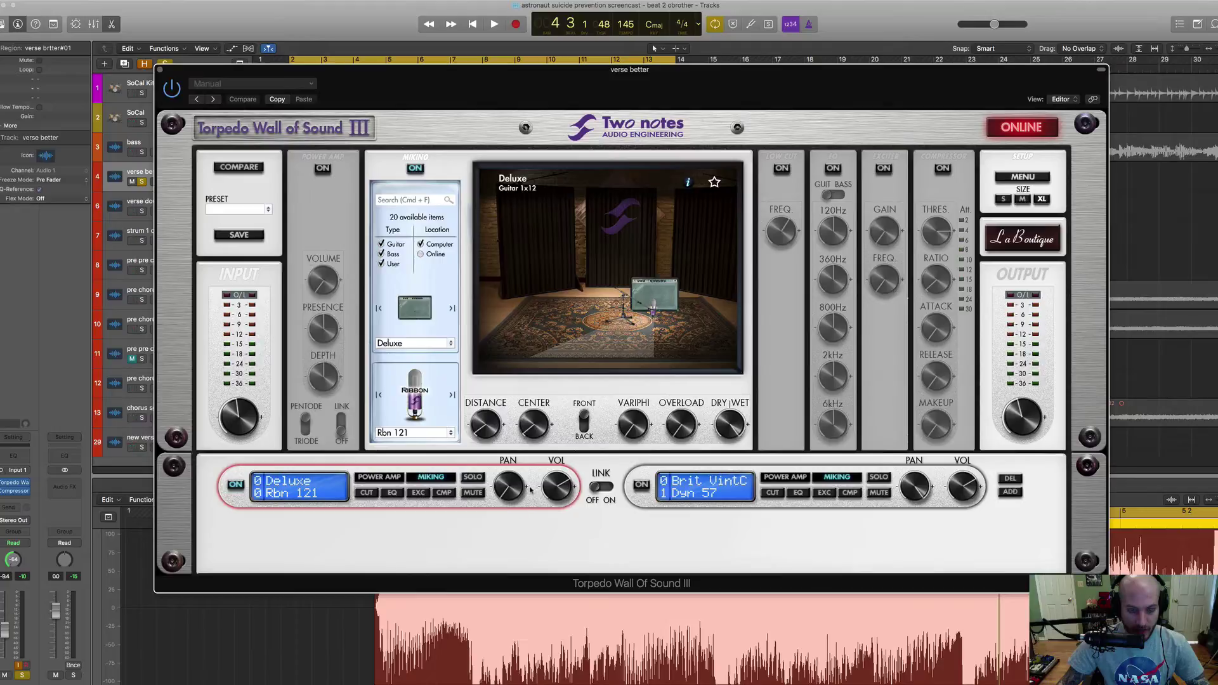
drag(508, 486, 494, 437)
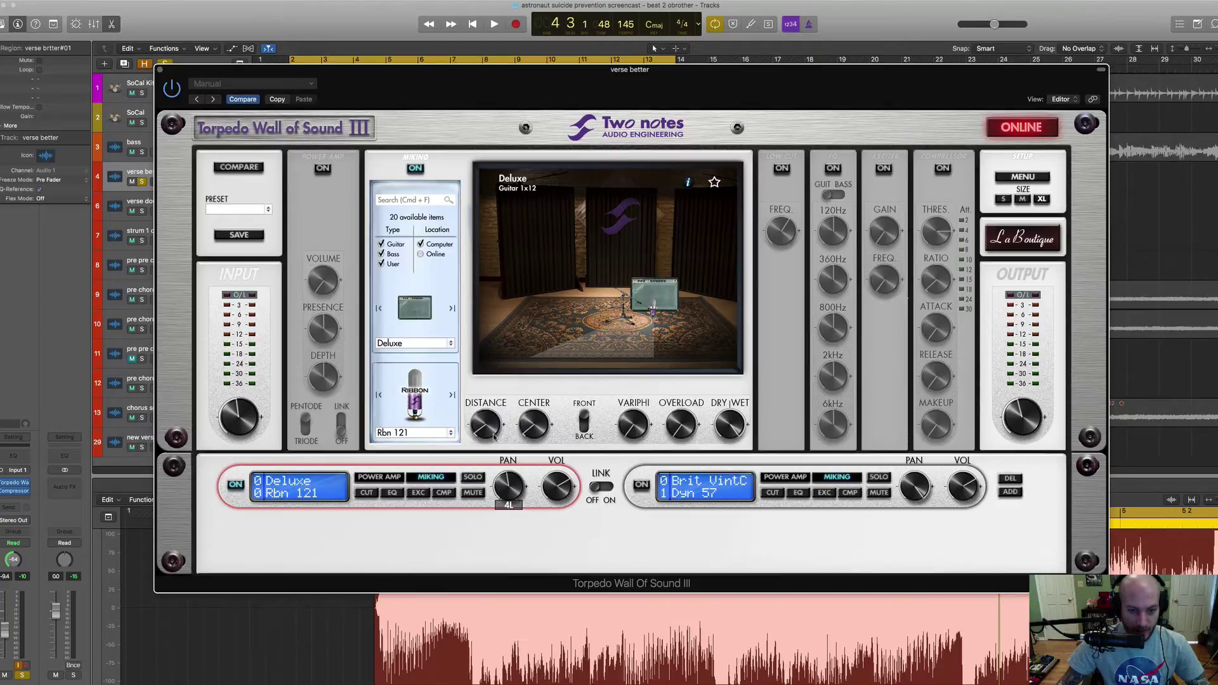
key(space)
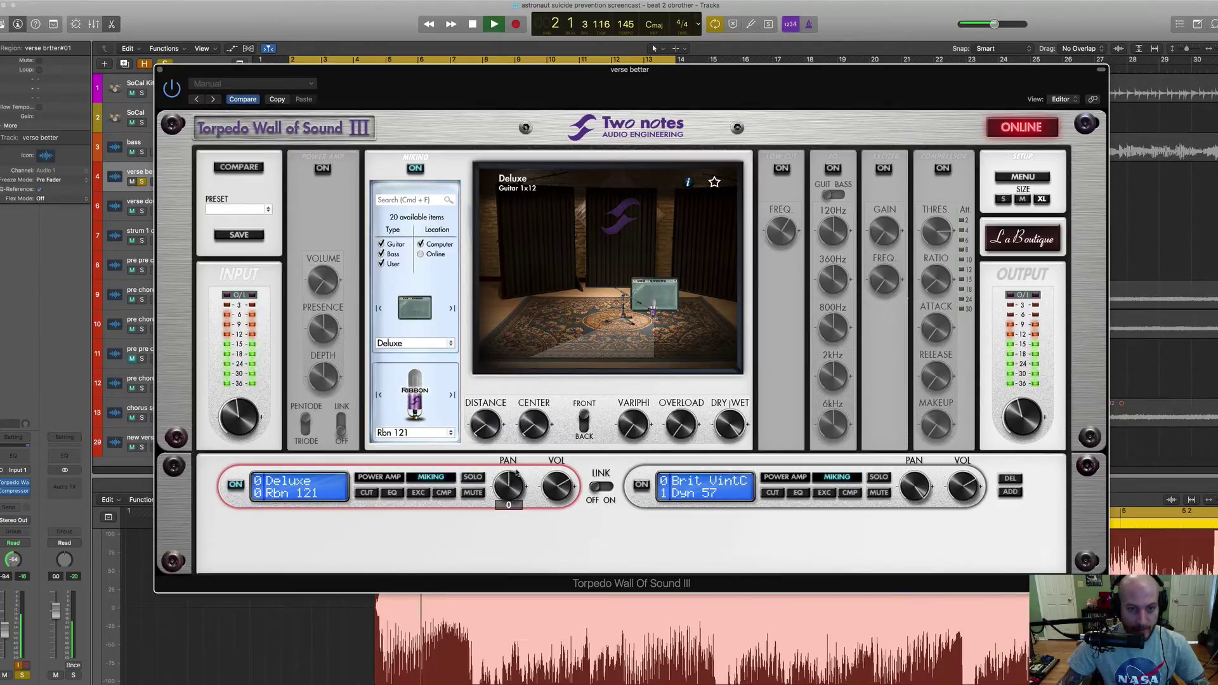
key(space)
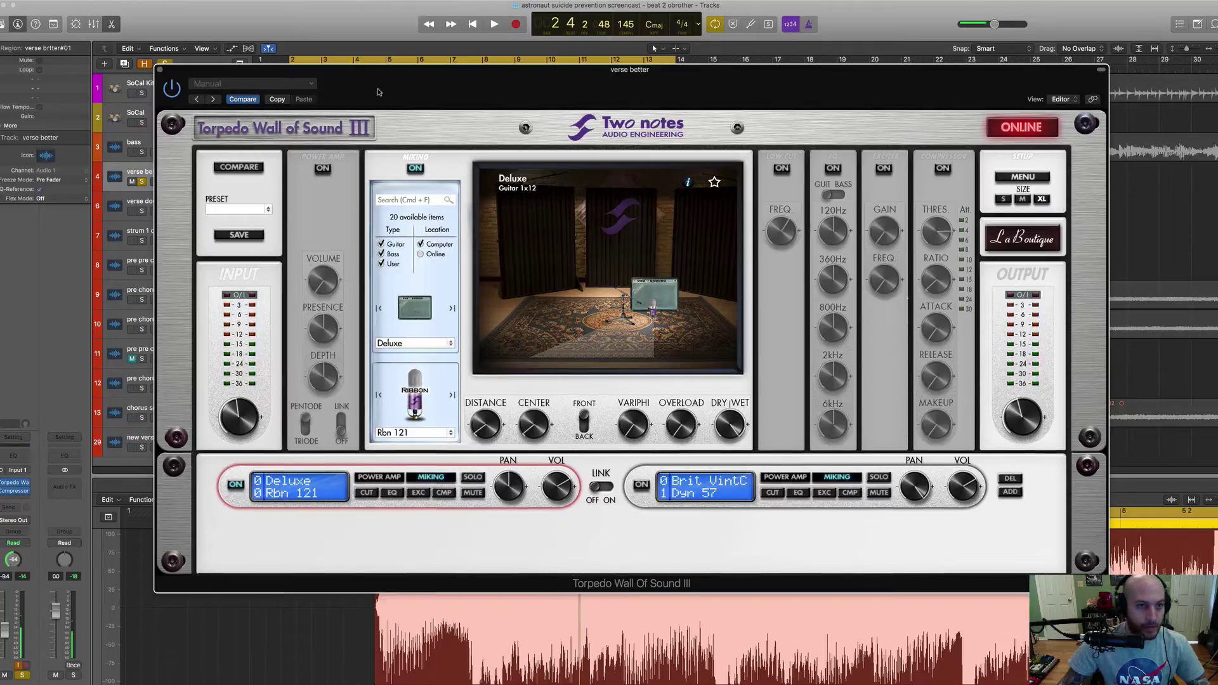
Bring the verse better track's pan close to center and play the loop with the cabinet plug-in in view
drag(378, 90, 391, 241)
drag(239, 179, 240, 166)
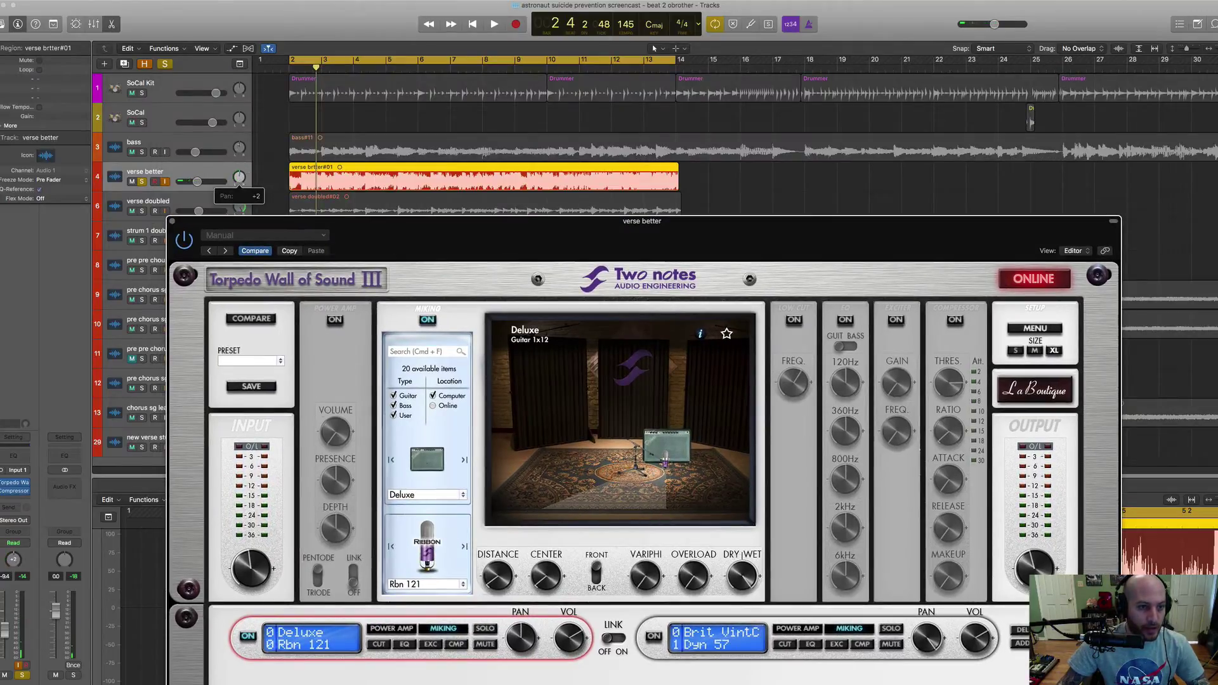
key(space)
drag(547, 250, 515, 89)
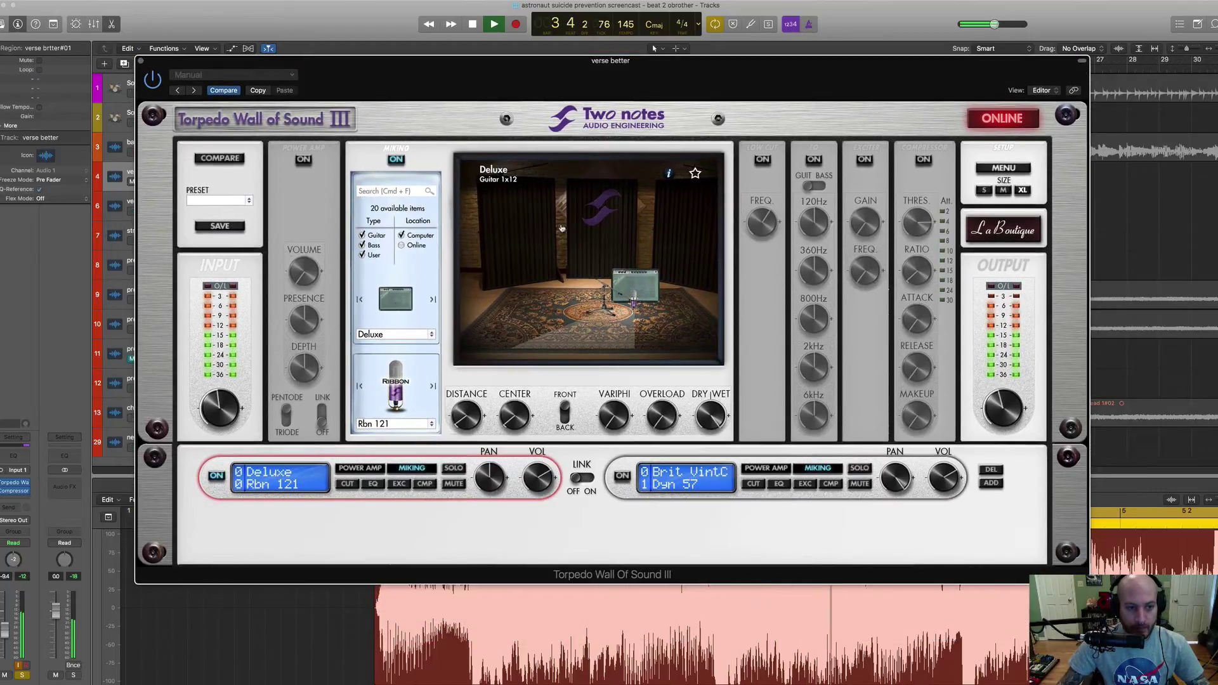
key(space)
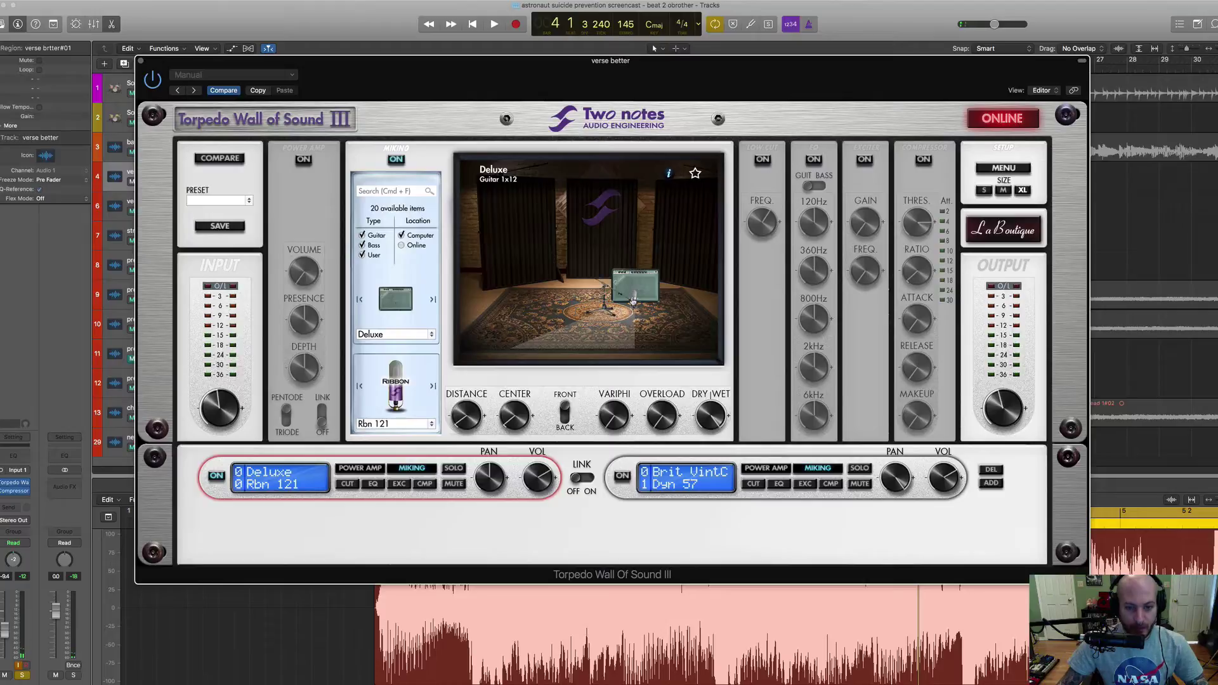
Audition the Cnd 141 O, Cnd 37A and Cnd 87 condenser microphones on the Deluxe cabinet during playback
mouse_move(477, 413)
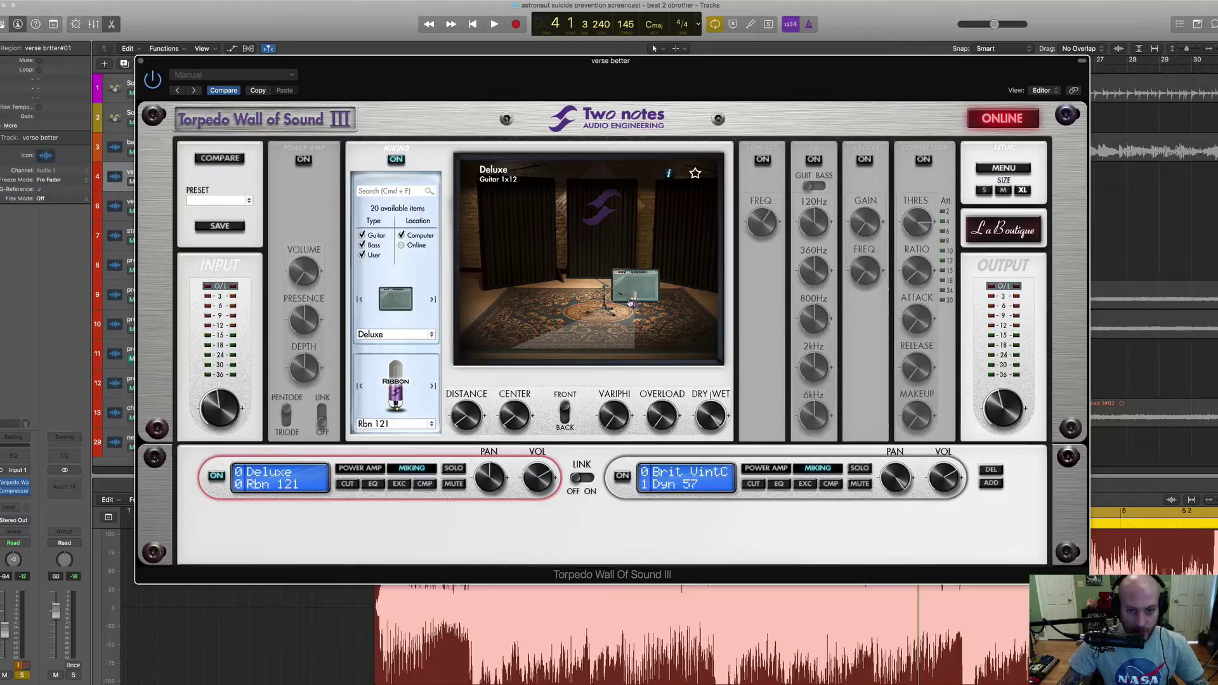
mouse_move(518, 413)
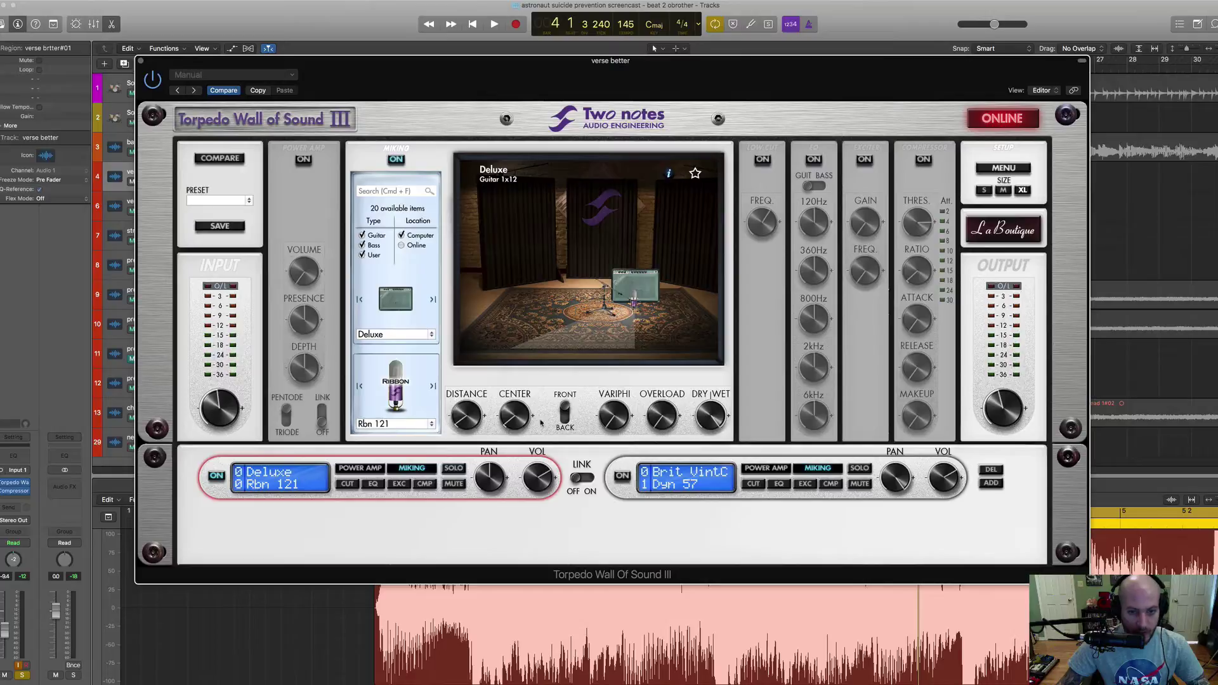
click(420, 424)
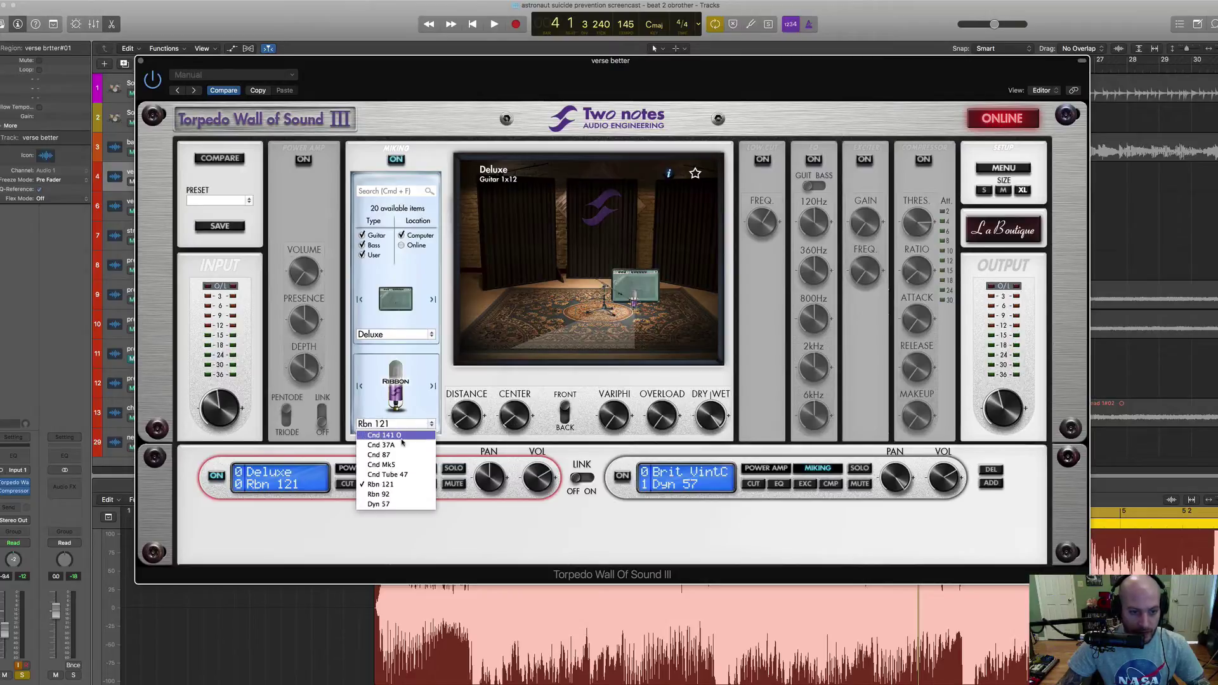
click(403, 436)
key(space)
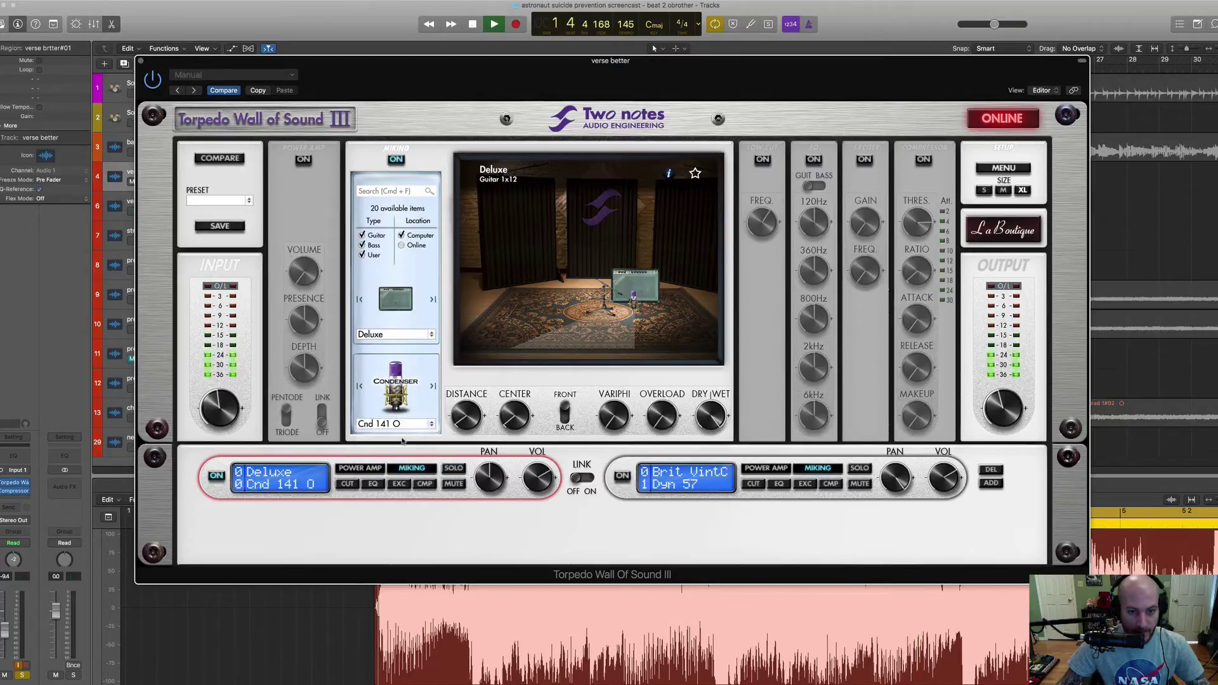
click(402, 424)
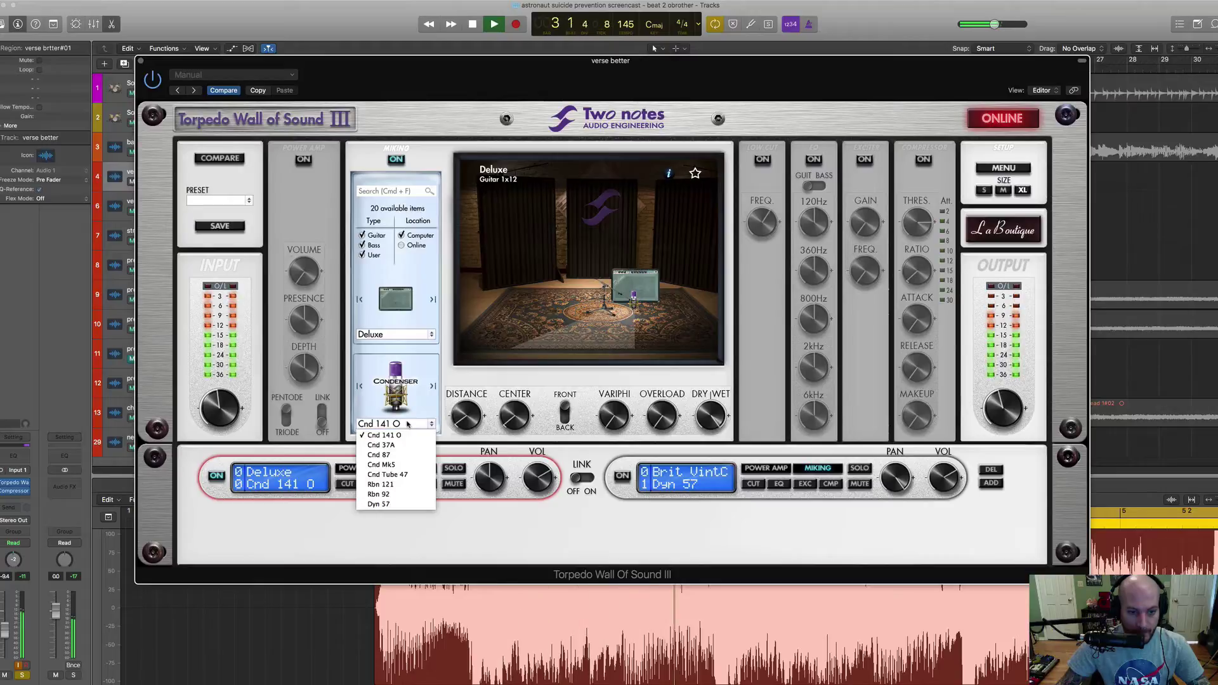
click(406, 446)
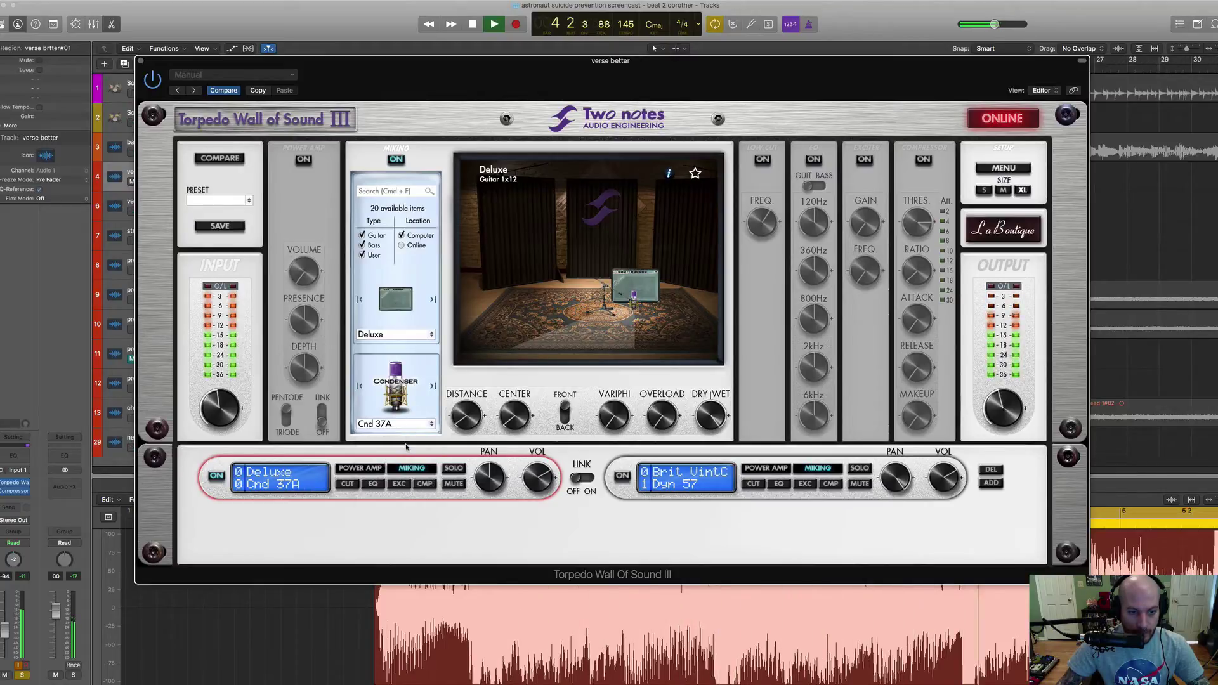
click(402, 425)
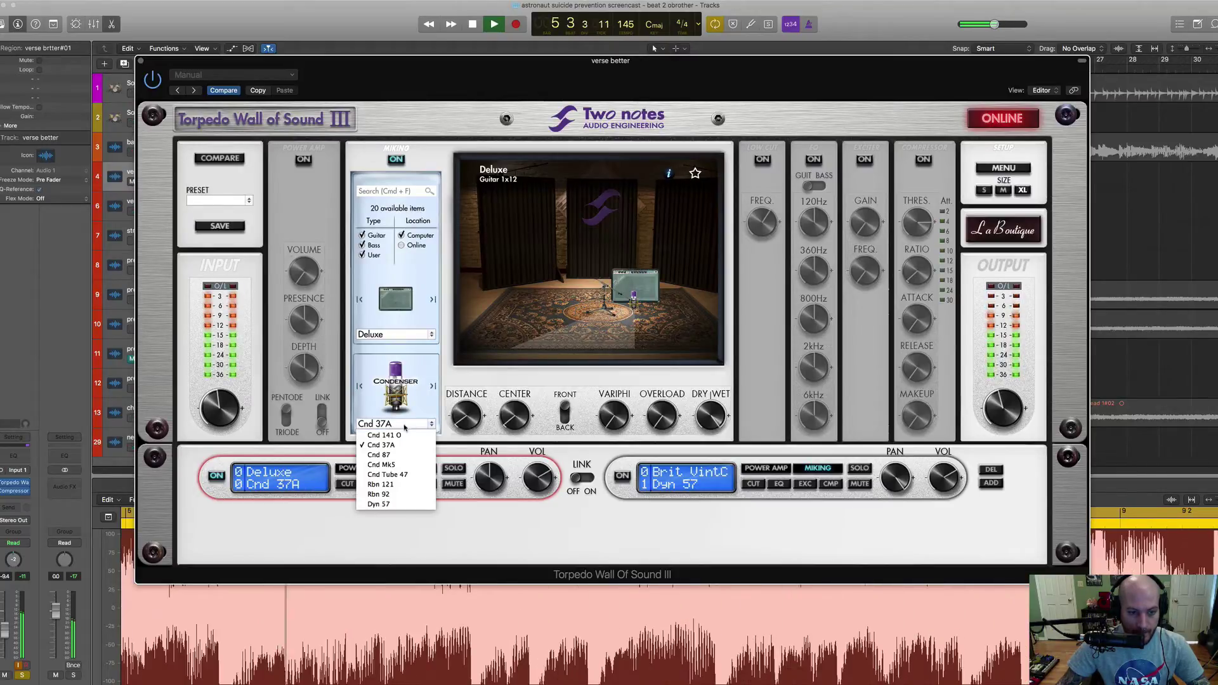
click(405, 455)
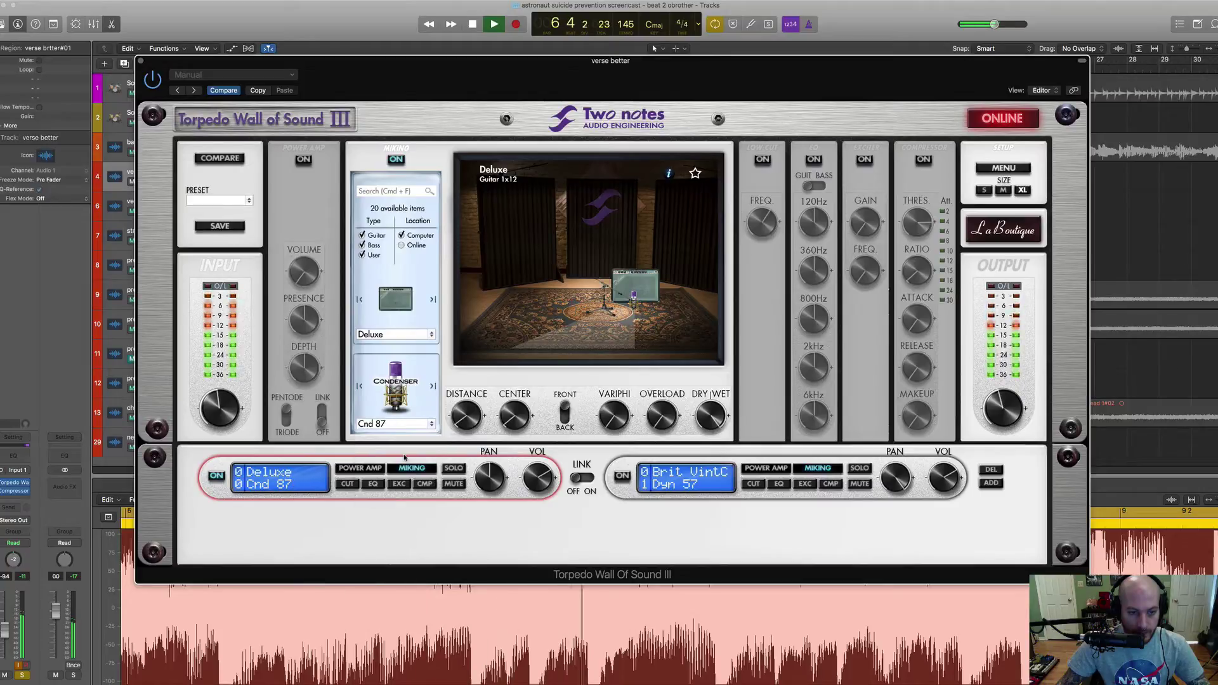
Audition the Cnd Mk5 and Cnd Tube 47 microphones on the Deluxe cabinet while the loop plays
click(403, 423)
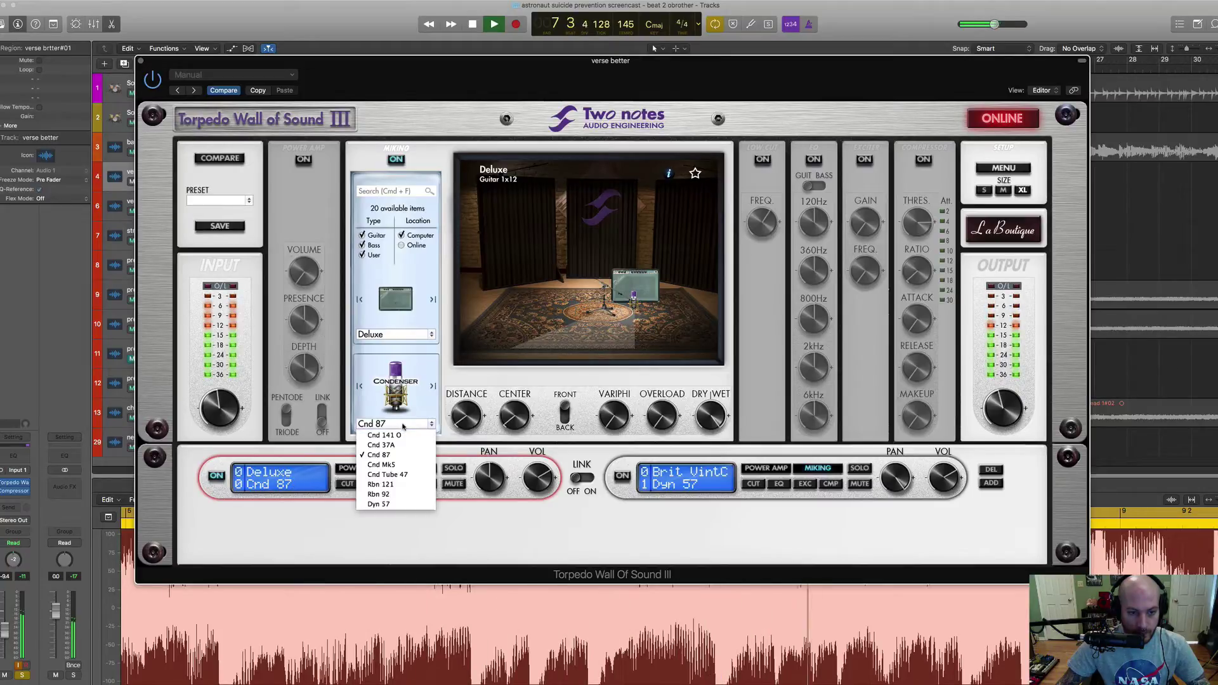
click(404, 467)
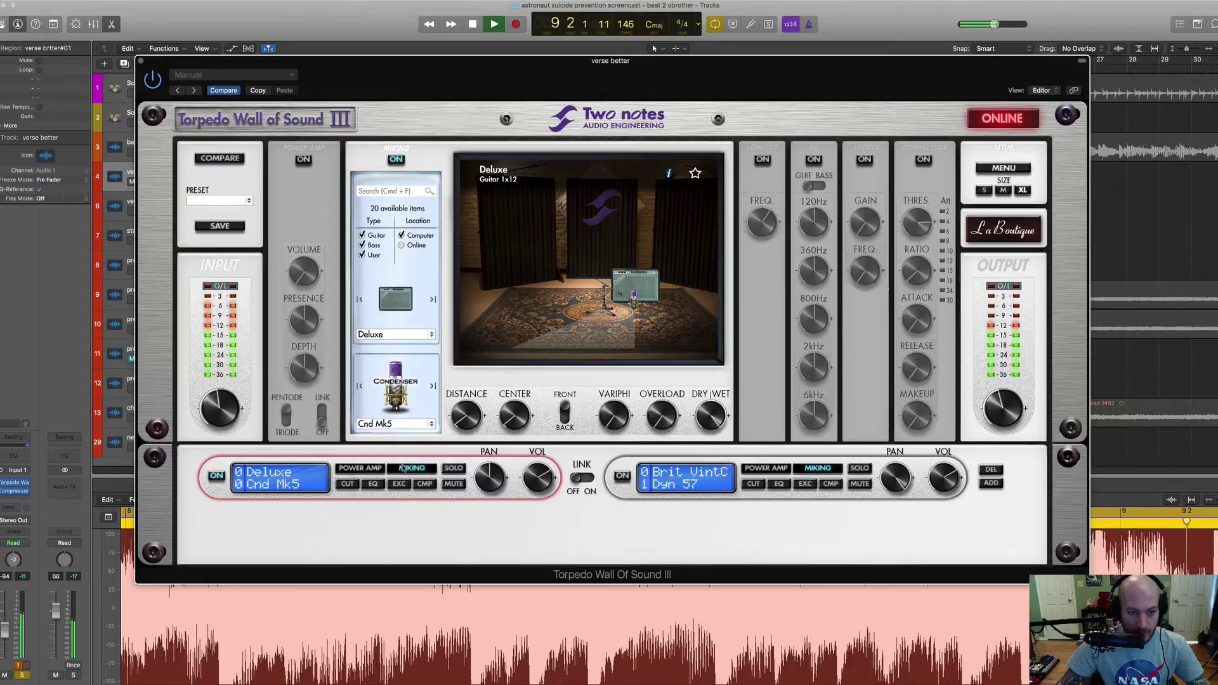
click(406, 427)
click(403, 467)
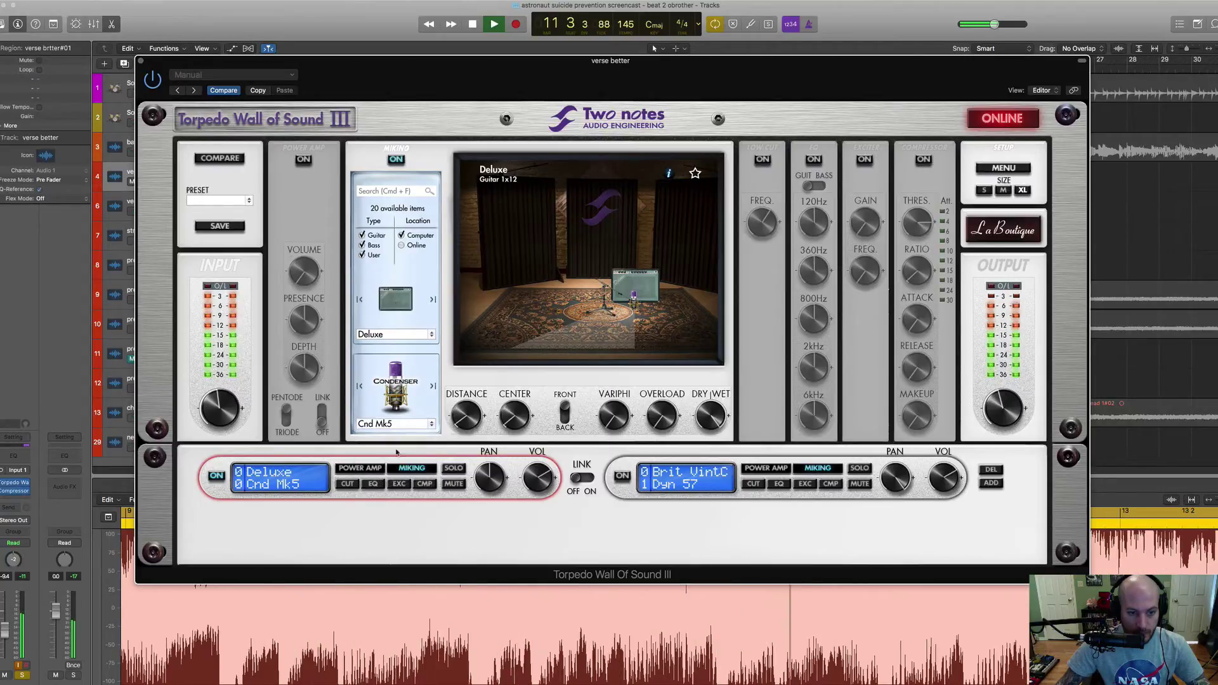
click(402, 425)
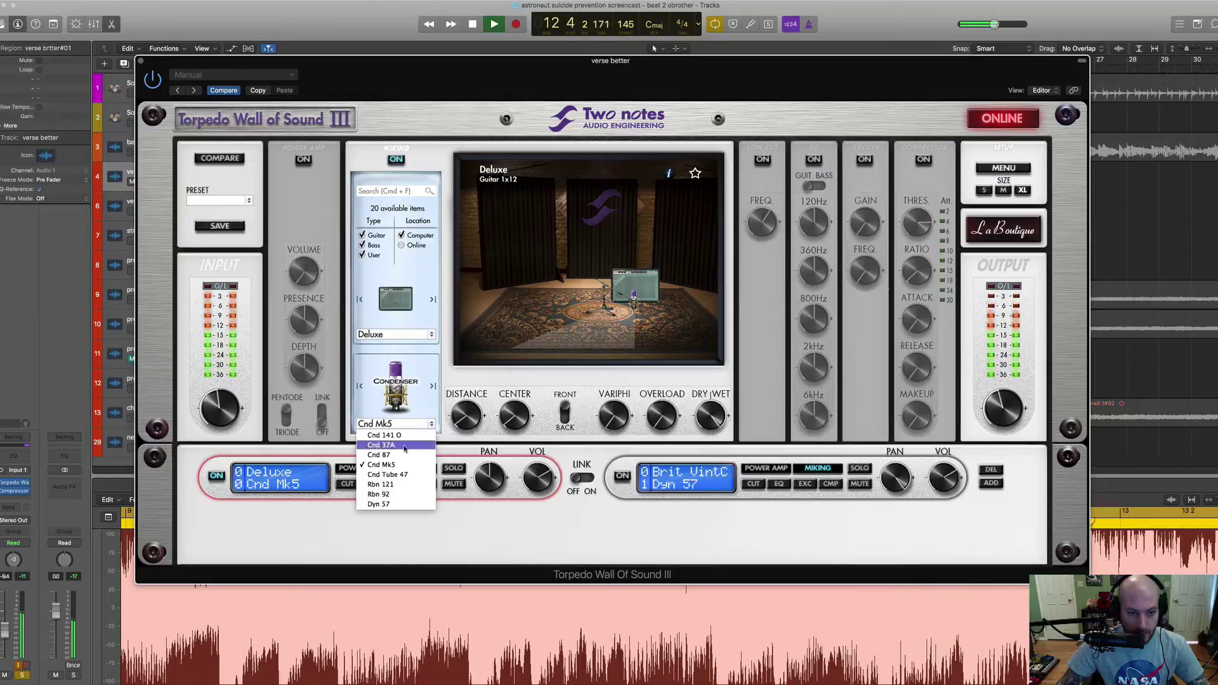
click(406, 476)
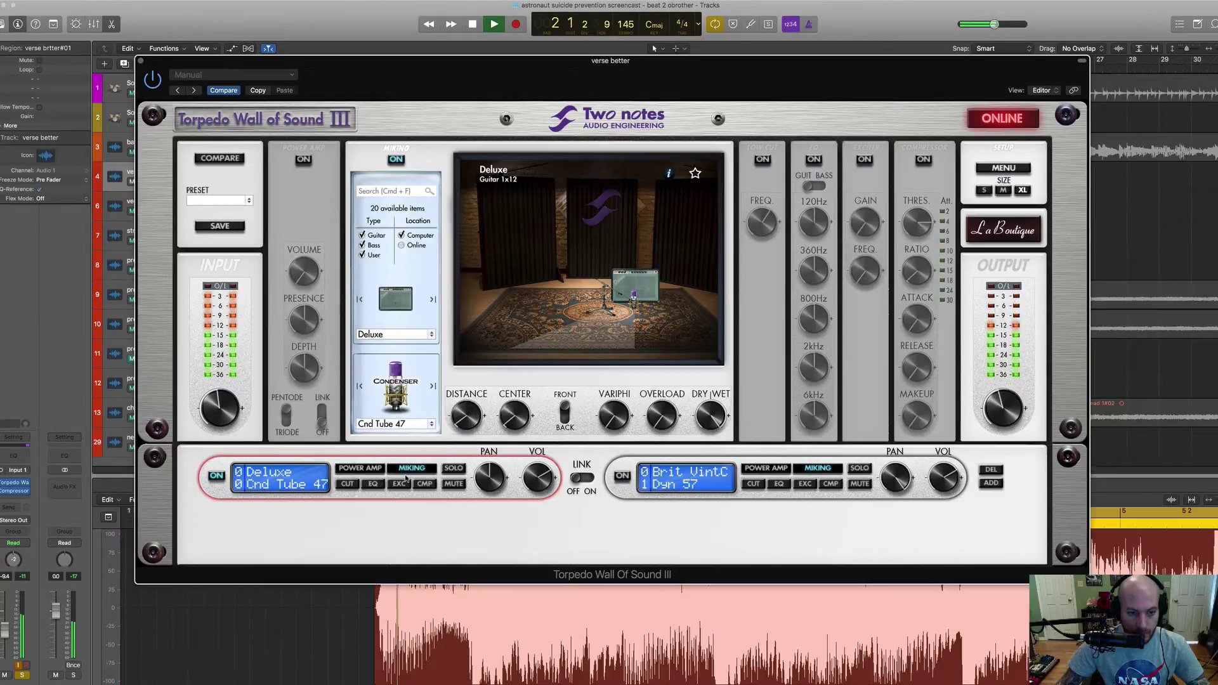
Audition the Rbn 121, Rbn 92 and Dyn 57 microphones on the Deluxe cabinet, and stop playback
click(400, 426)
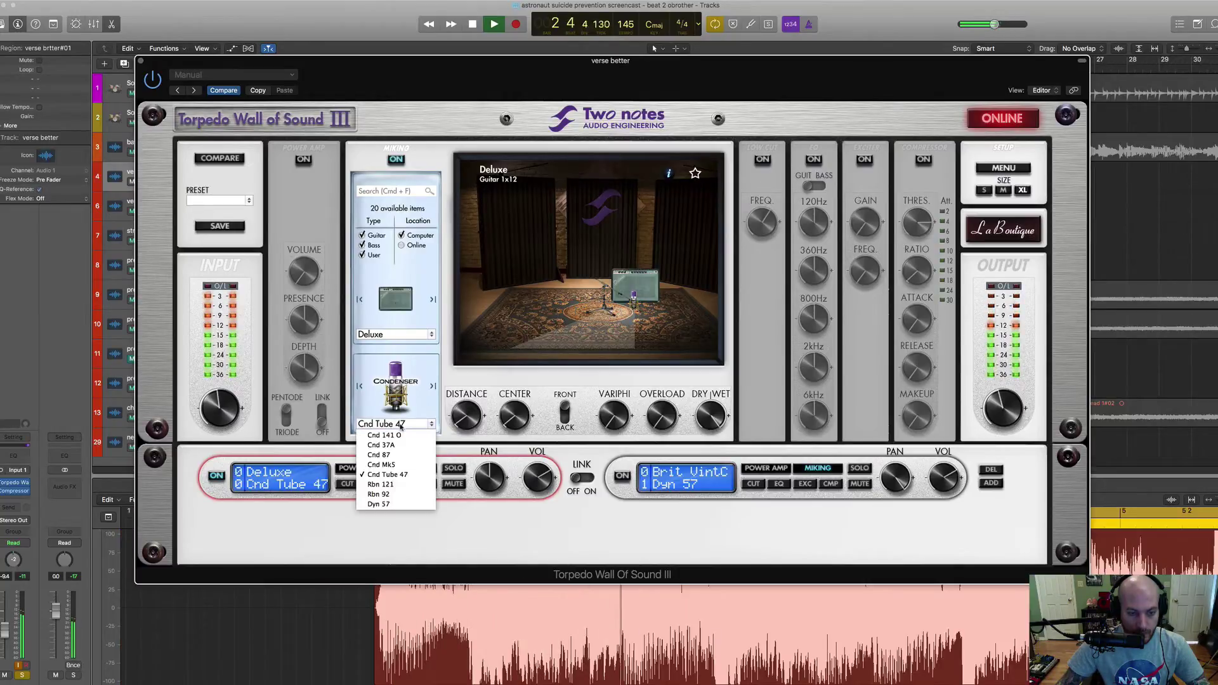
click(401, 485)
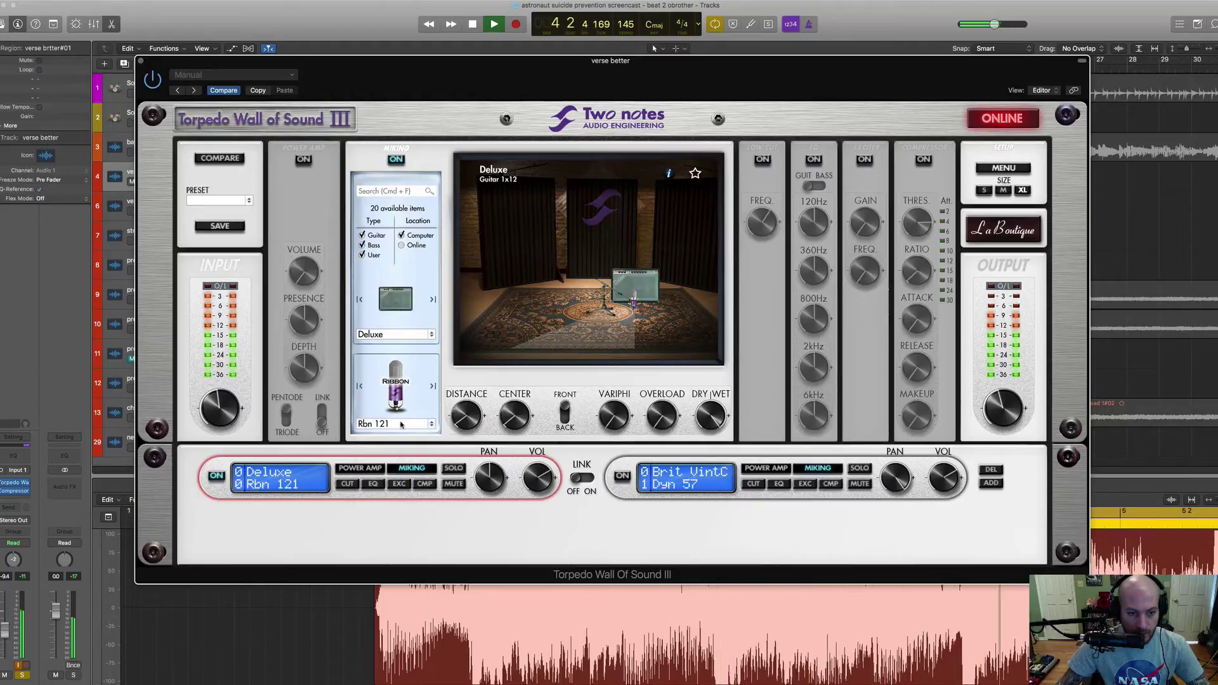
click(402, 427)
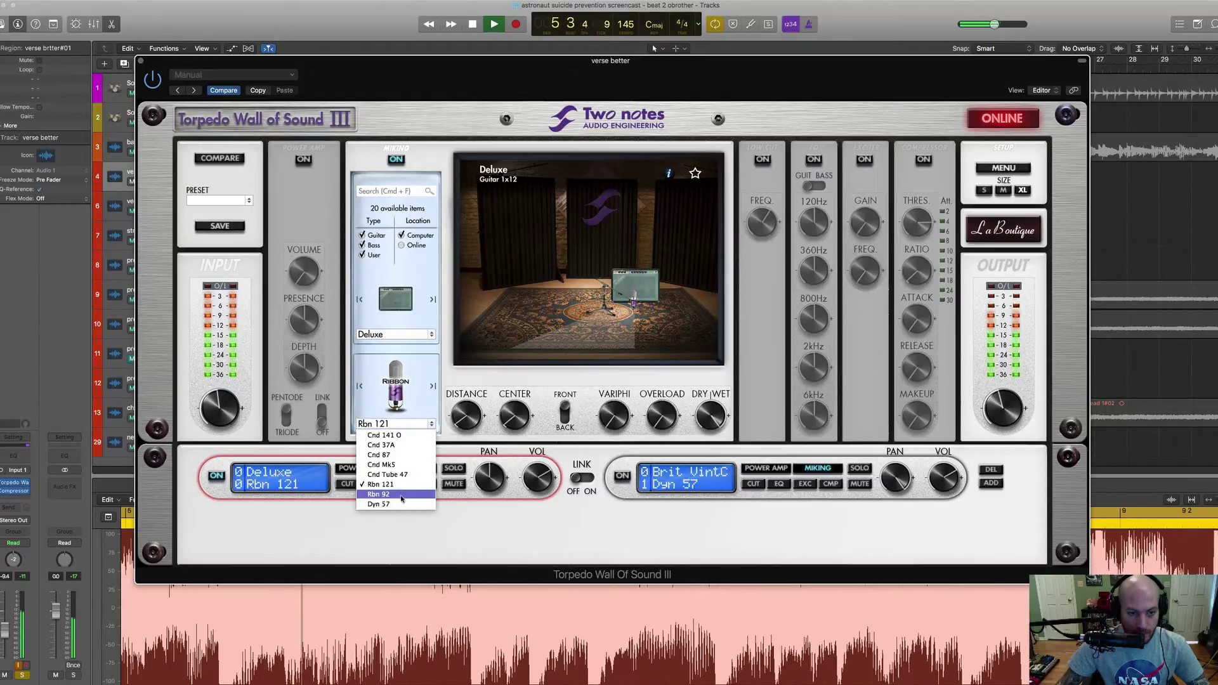
click(397, 497)
click(398, 424)
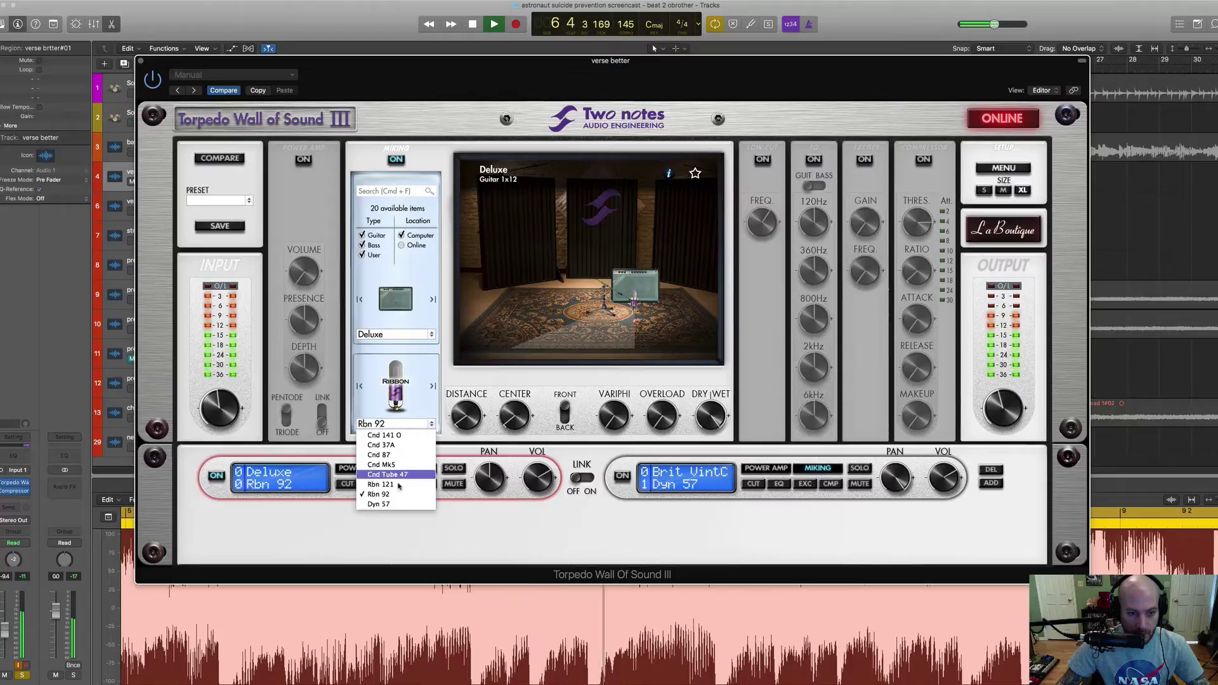
click(398, 503)
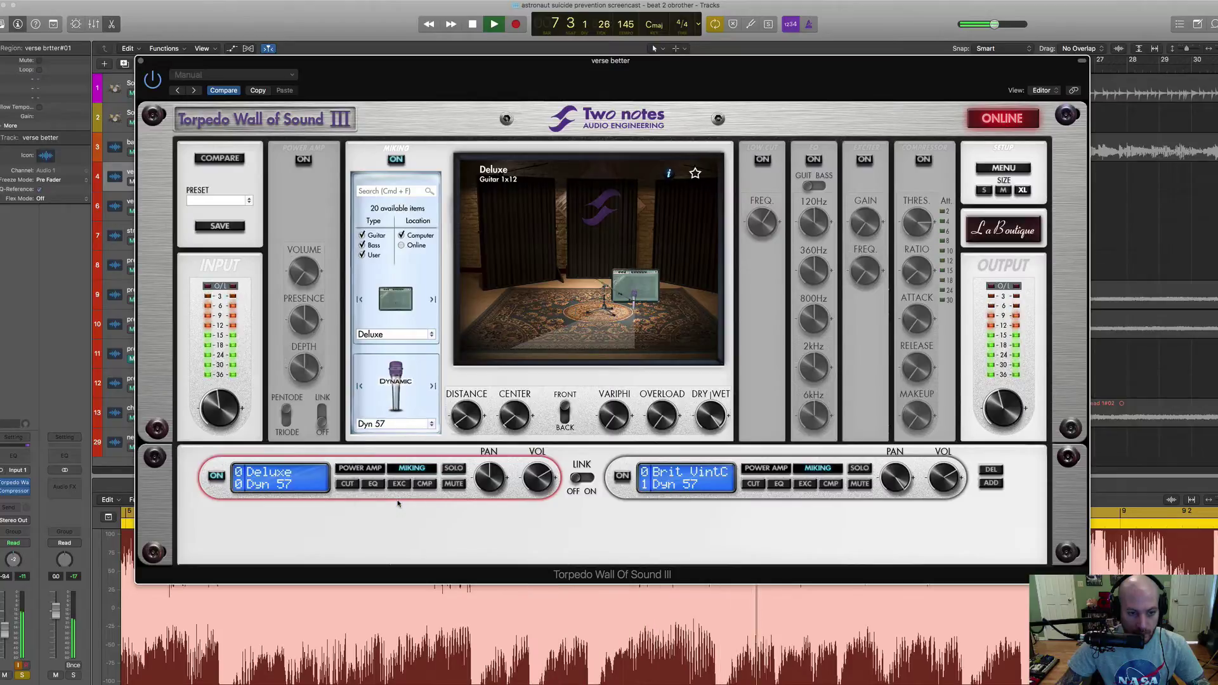
key(space)
Select Cnd 141 O for the Deluxe cabinet, and return its microphone to Rbn 121
click(390, 425)
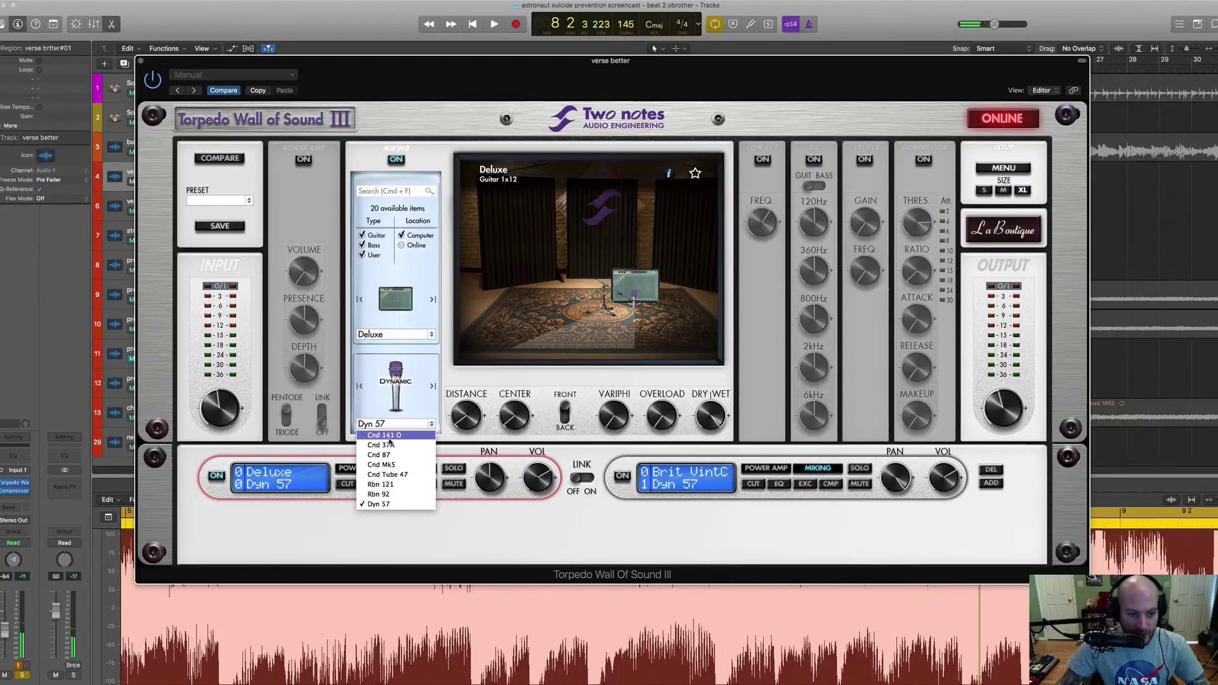
click(390, 441)
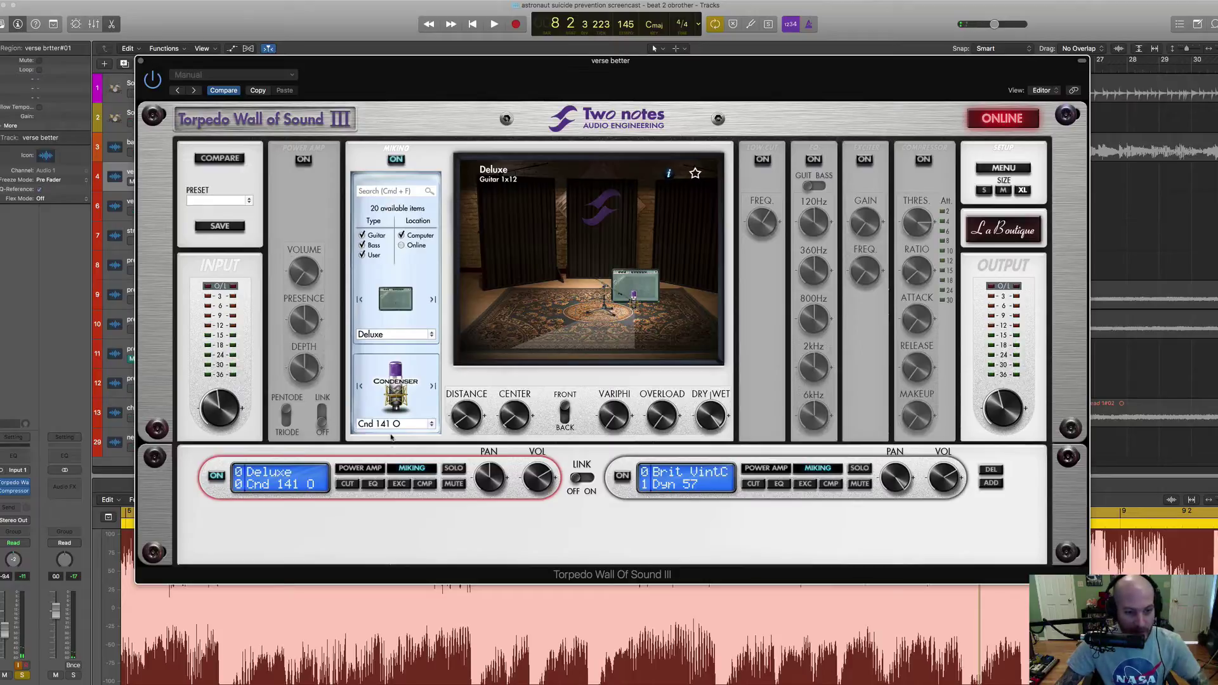
click(394, 424)
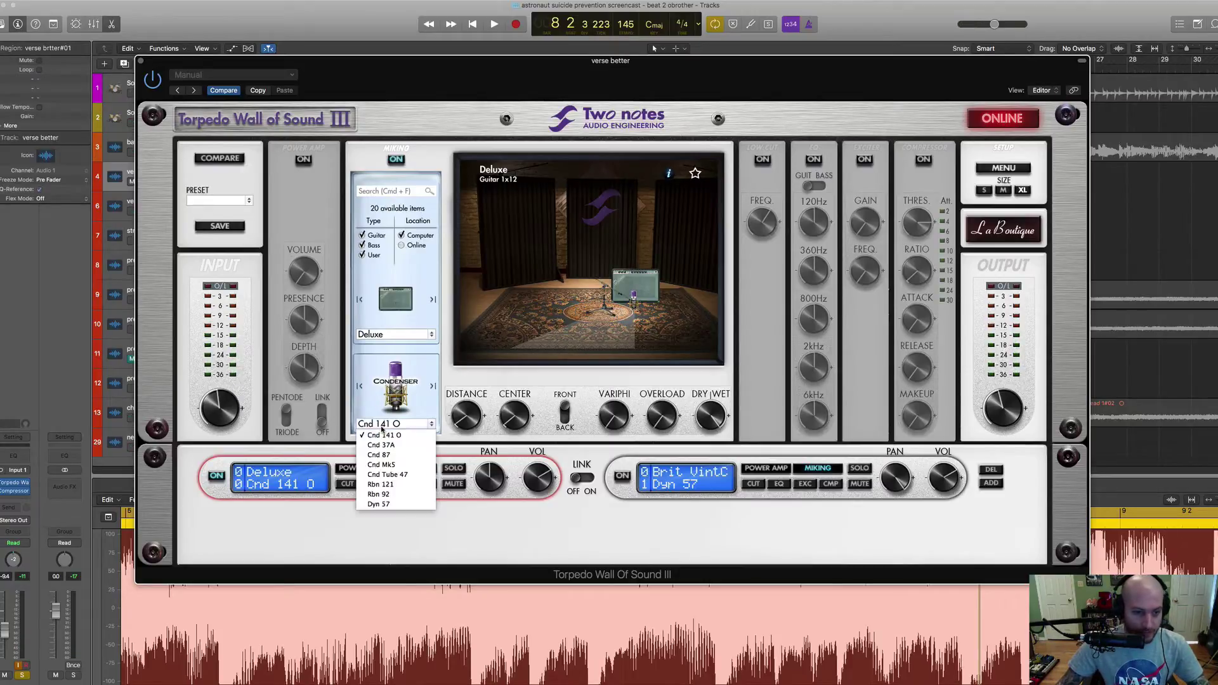
click(388, 485)
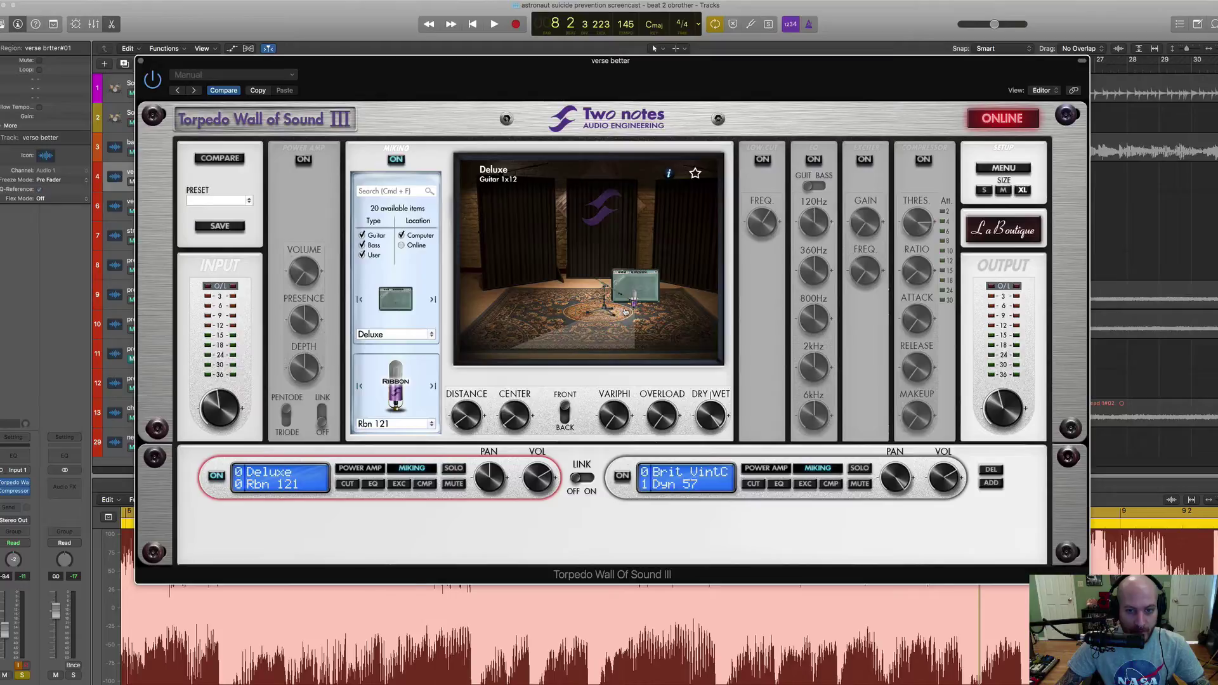
Play the loop, pull the Rbn 121 microphone well away from the front of the Deluxe cabinet, and stop playback
key(space)
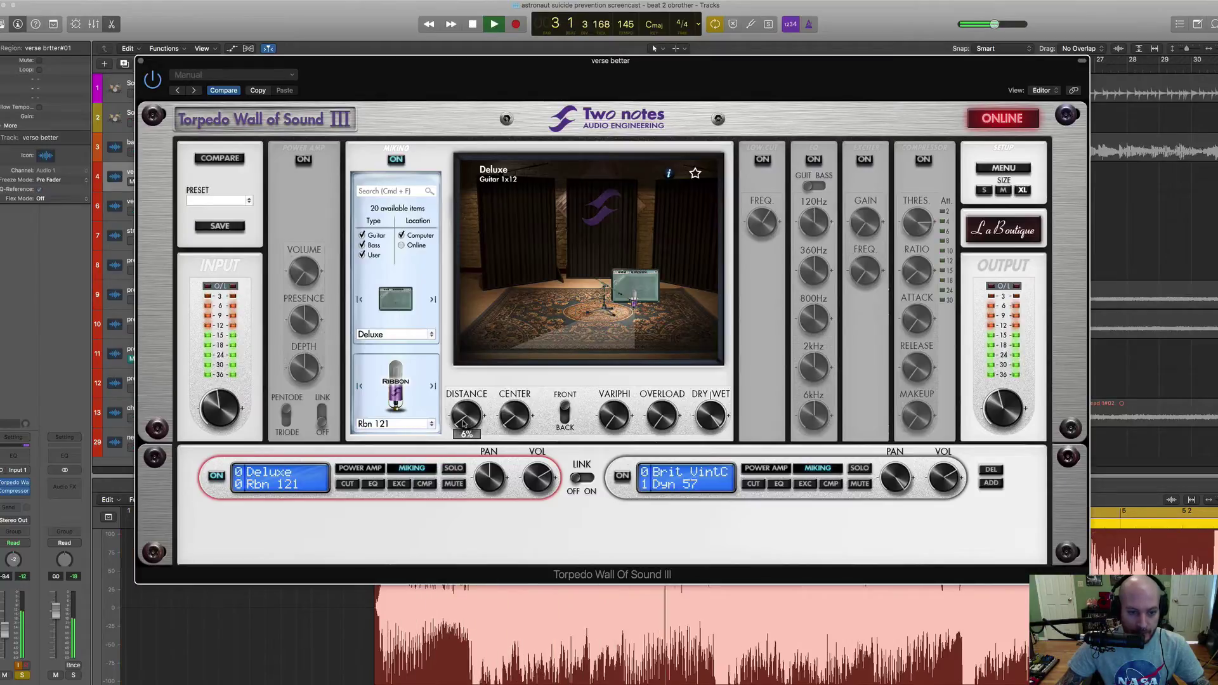
drag(633, 303, 625, 337)
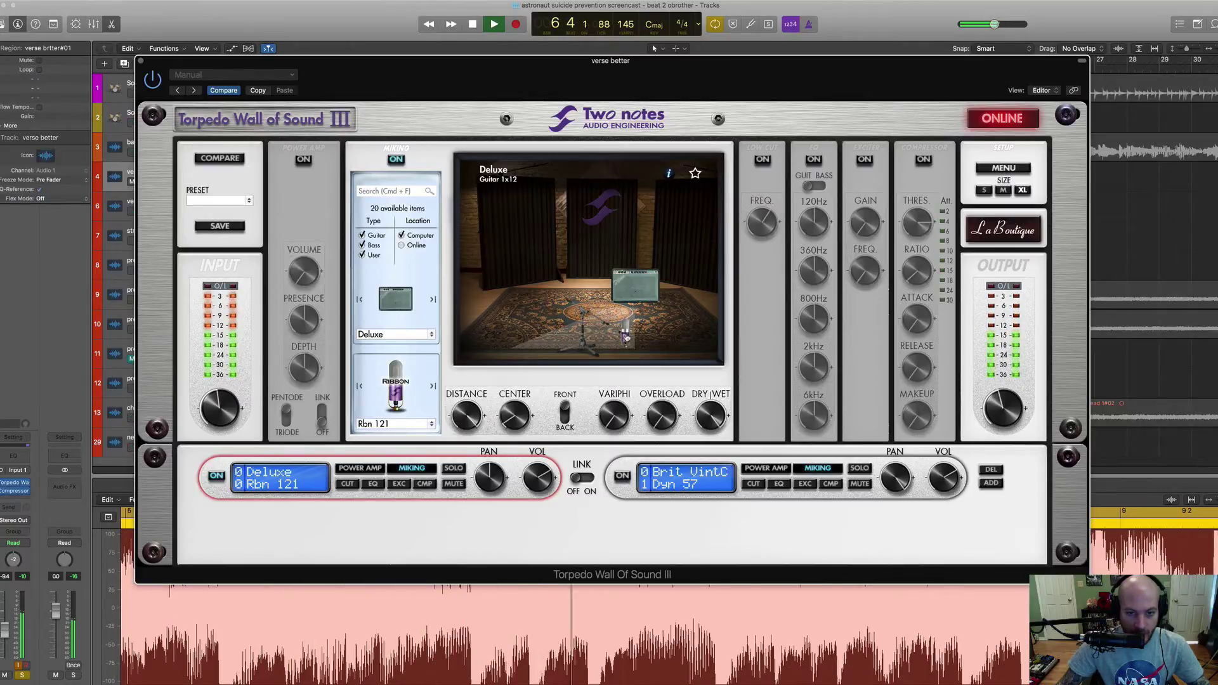
key(space)
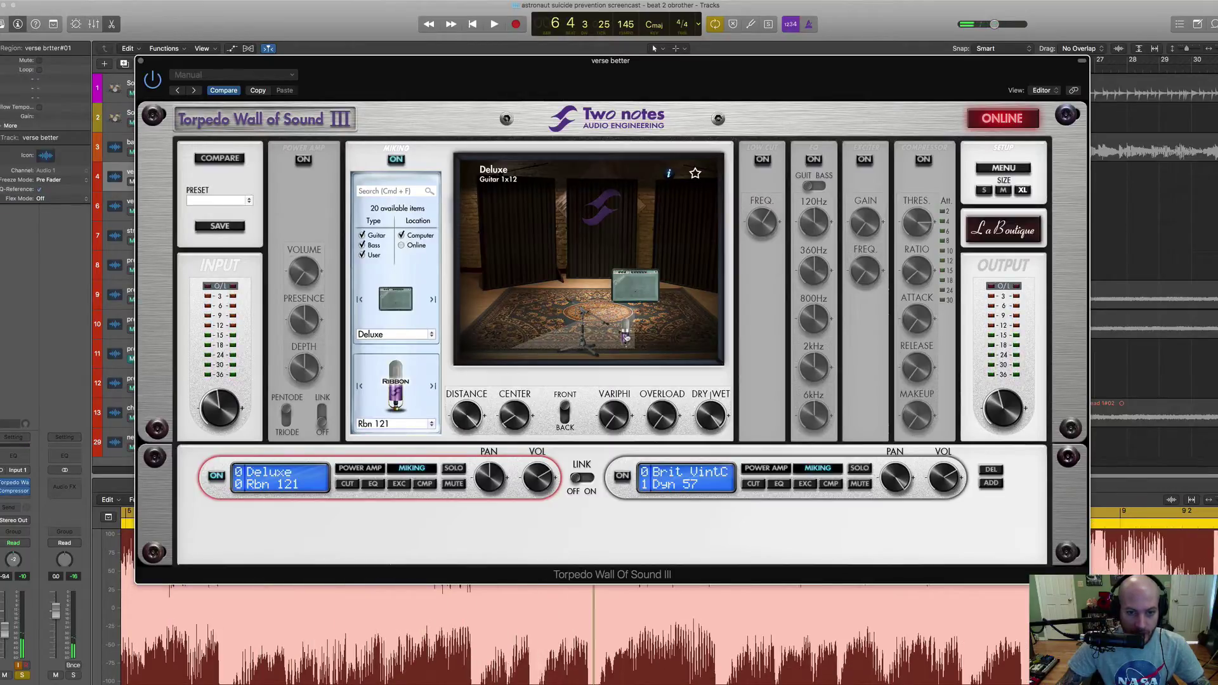
Move the Rbn 121 microphone back close to the Deluxe cabinet and audition the placement
drag(626, 337, 631, 297)
key(space)
key(space)
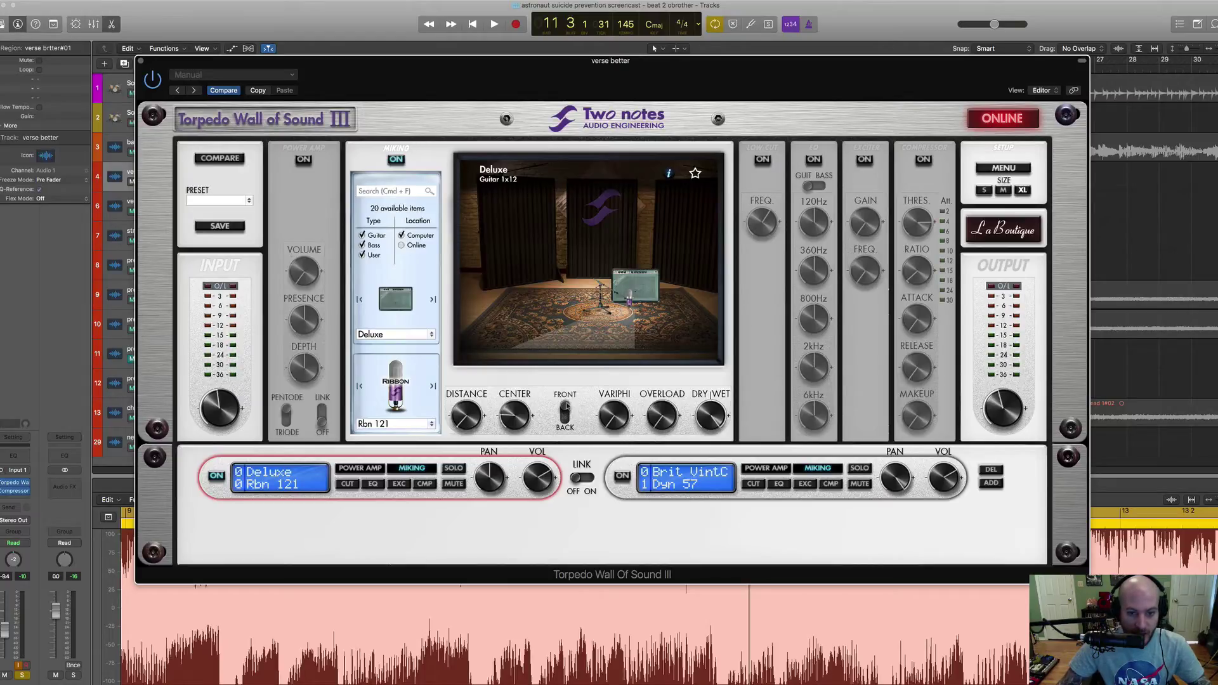
Mike the back of the Deluxe cabinet, shift the Rbn 121 microphone slightly off center and audition the placement
key(space)
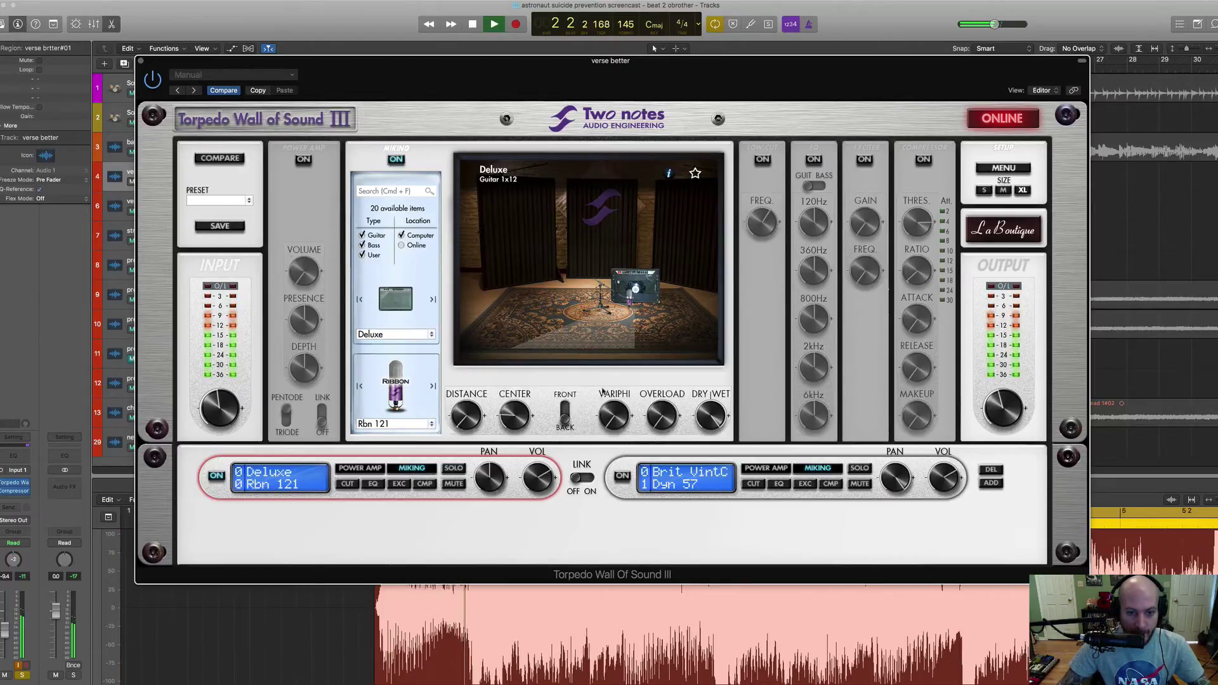
mouse_move(632, 307)
mouse_down()
mouse_move(591, 328)
mouse_move(565, 318)
mouse_move(628, 303)
mouse_up()
key(space)
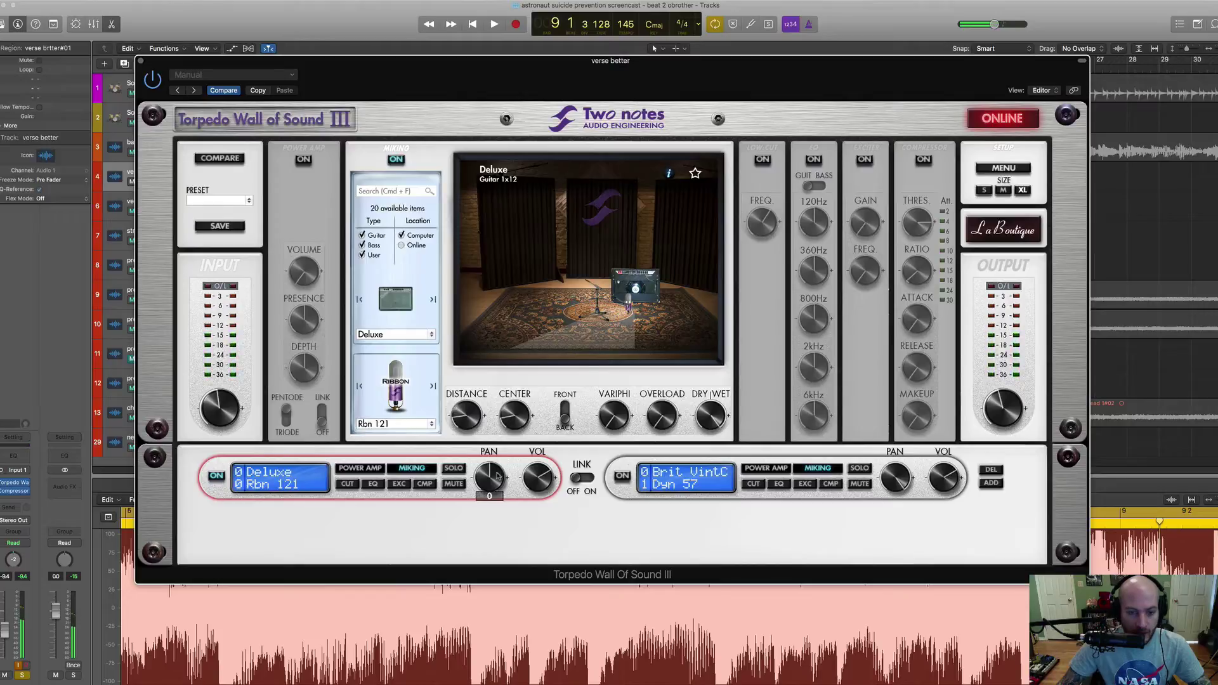
Mike the front of the Deluxe cabinet and reposition its Rbn 121 microphone close to the speaker
click(567, 421)
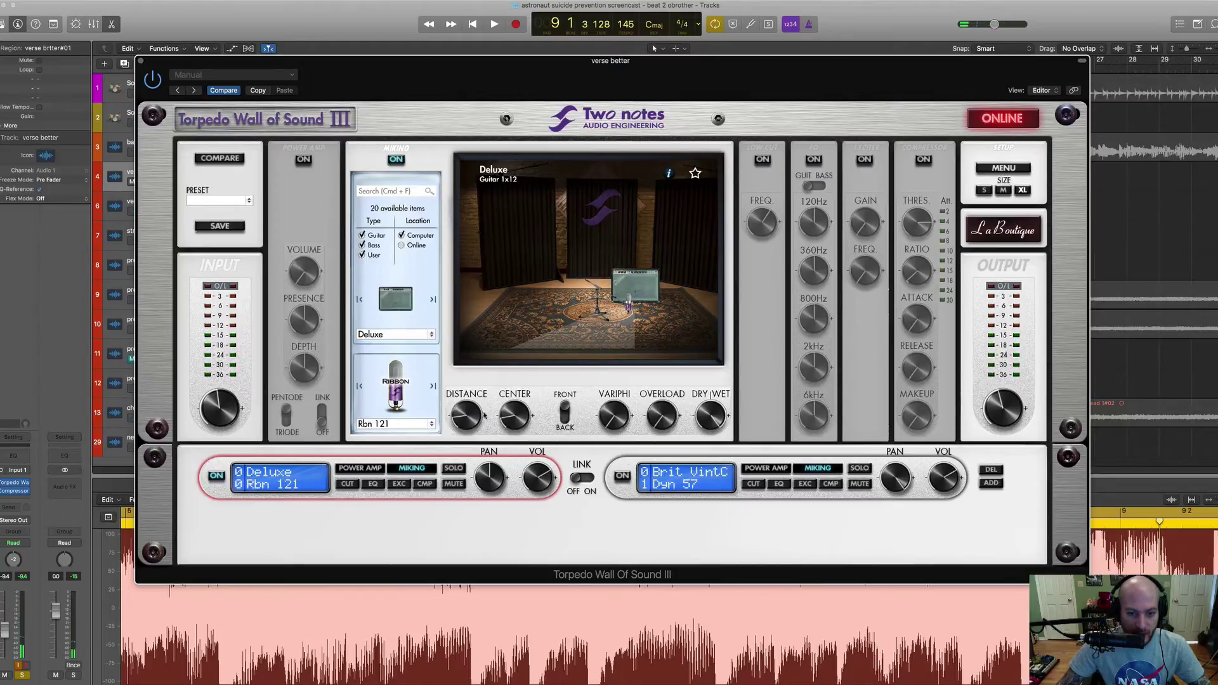
drag(460, 421, 517, 430)
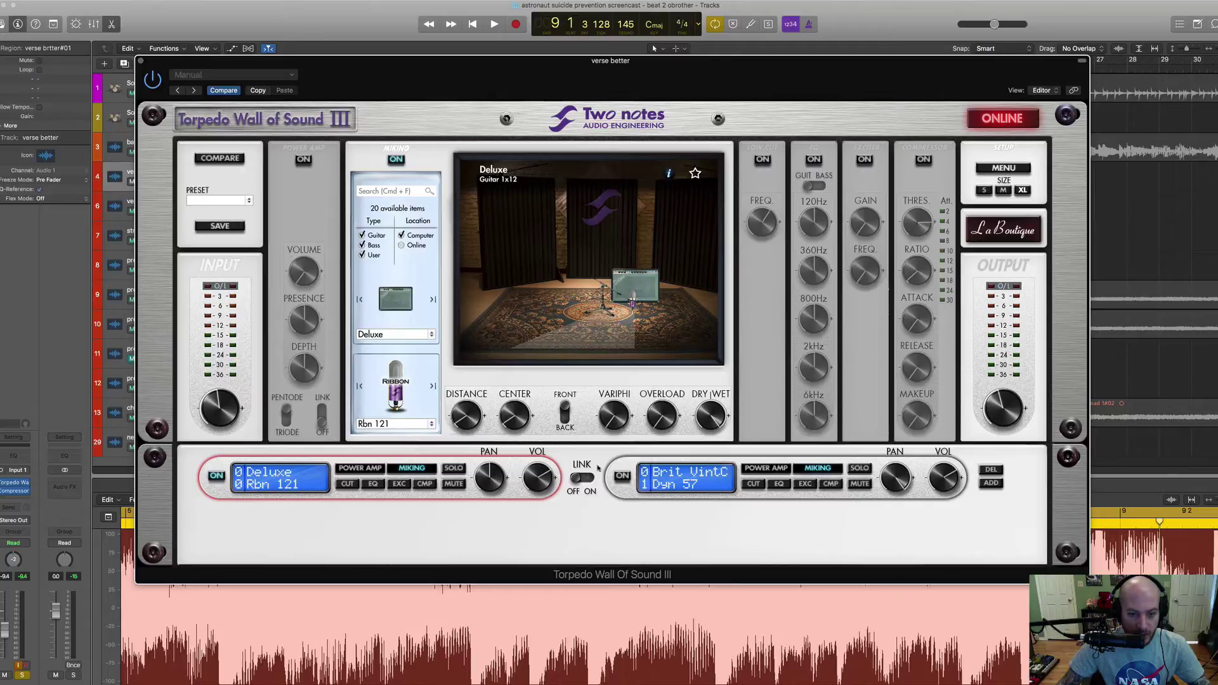
Try linking the two cabinet slots from the second slot's Brit VintC, and return to the first slot
click(619, 467)
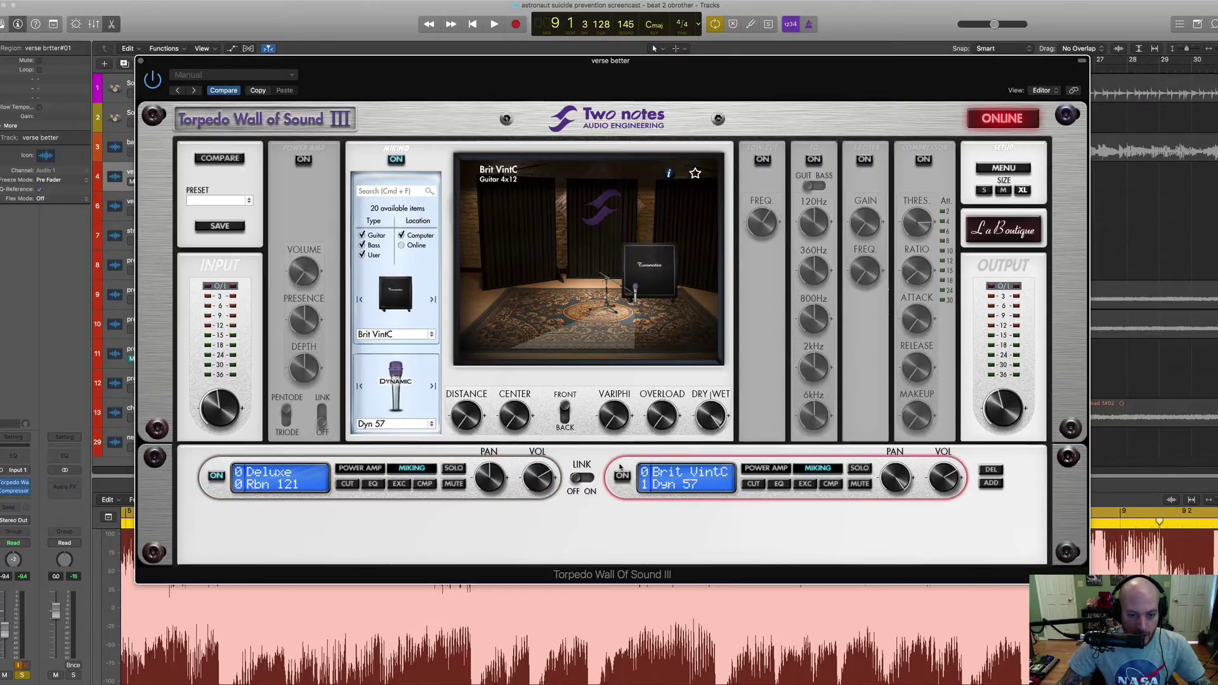
click(577, 478)
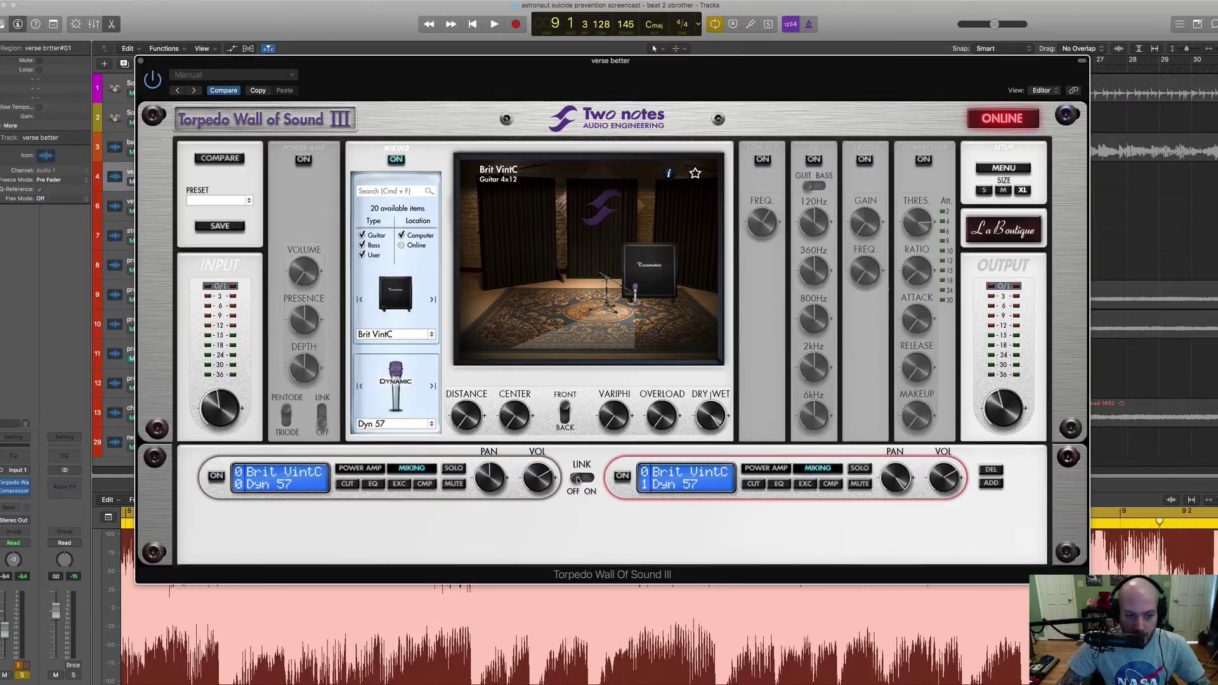
click(519, 468)
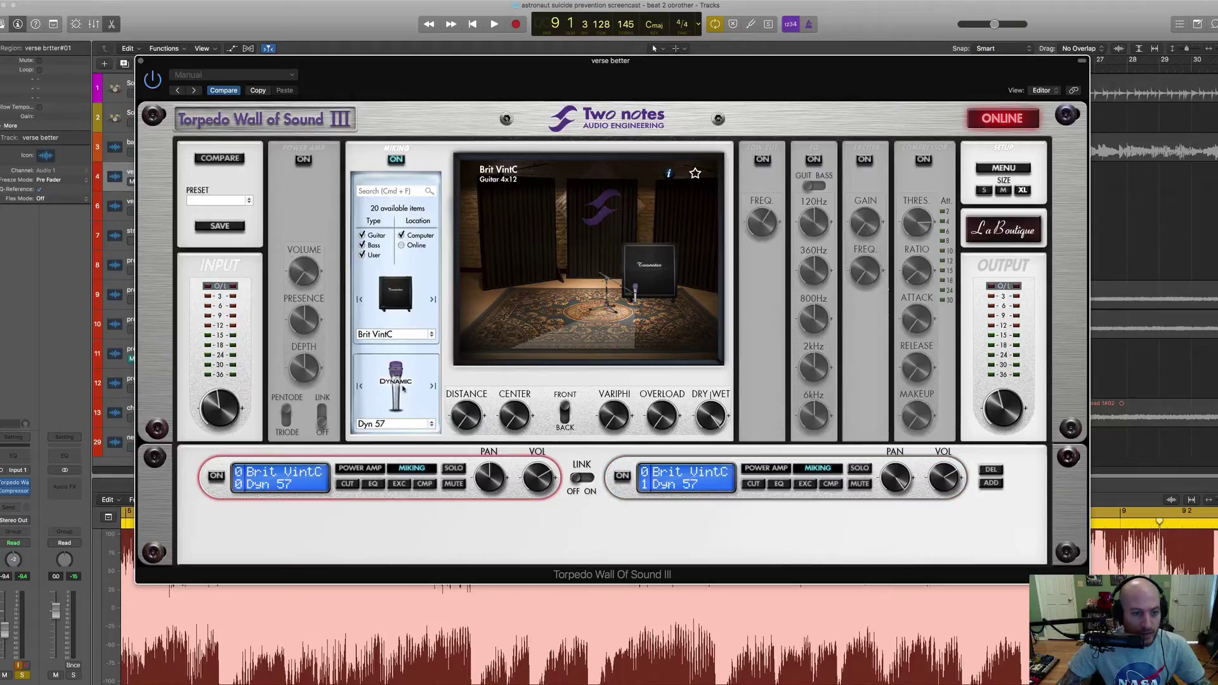
Load the guitar 1x12 Deluxe in the first slot and place its Rbn 121 microphone at about 1% distance and 23% center
click(395, 335)
mouse_move(397, 345)
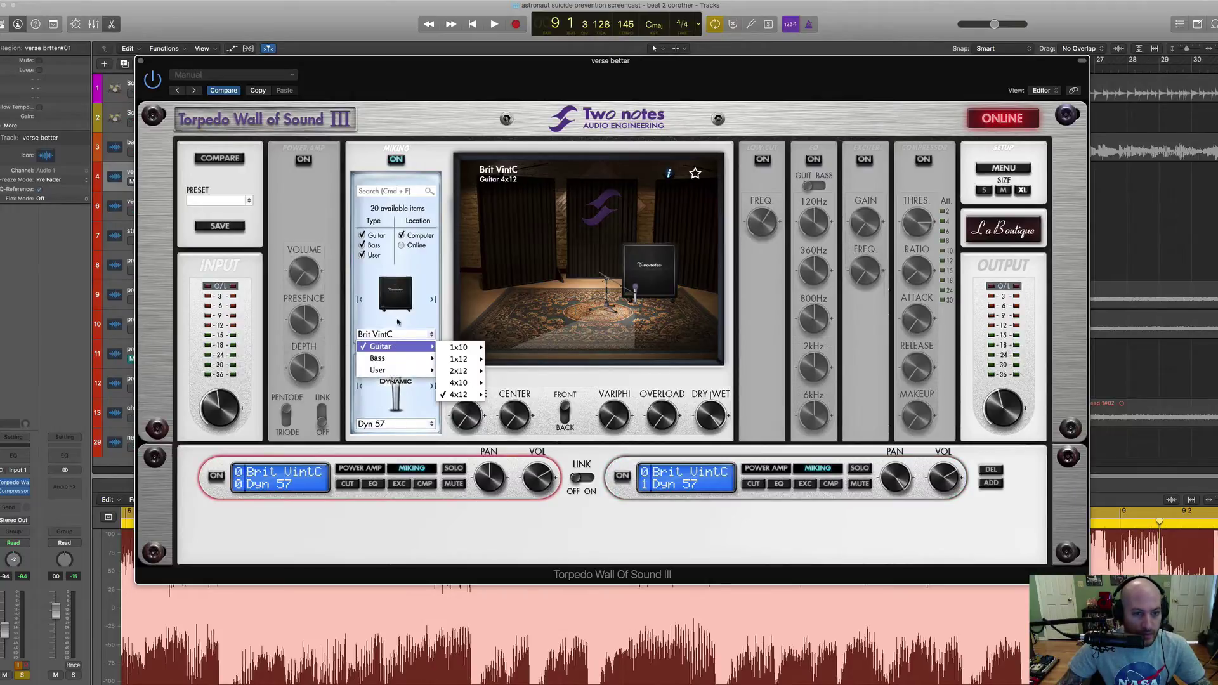
mouse_move(466, 359)
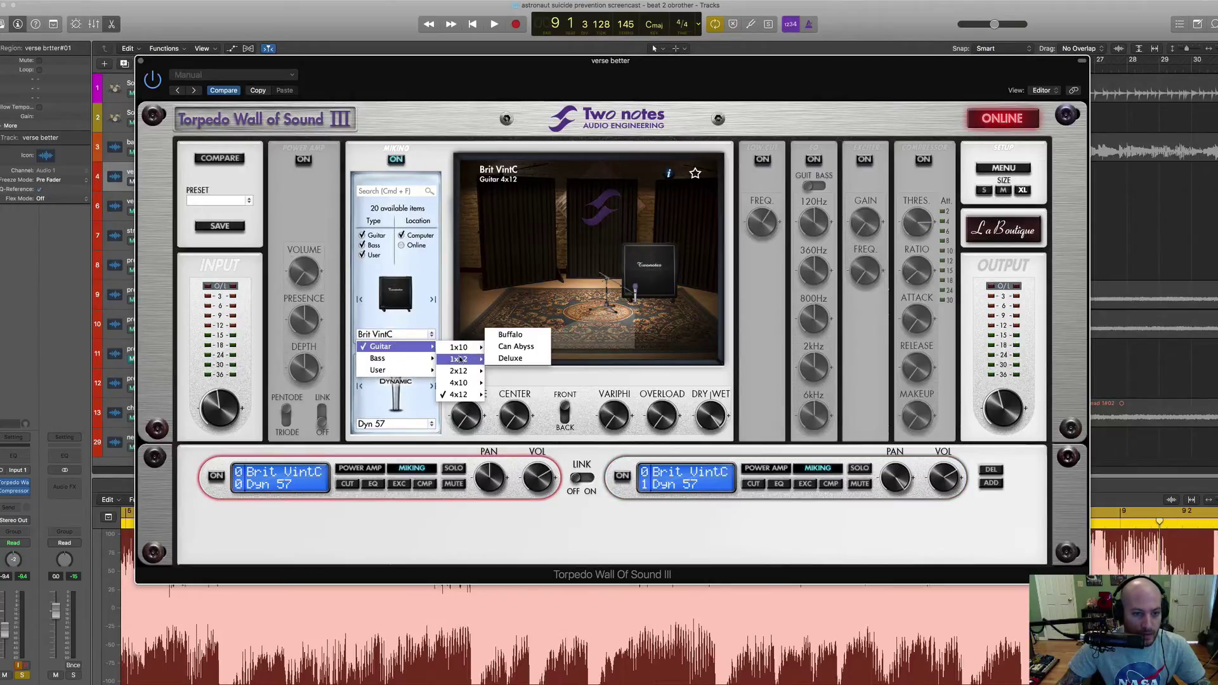
click(510, 359)
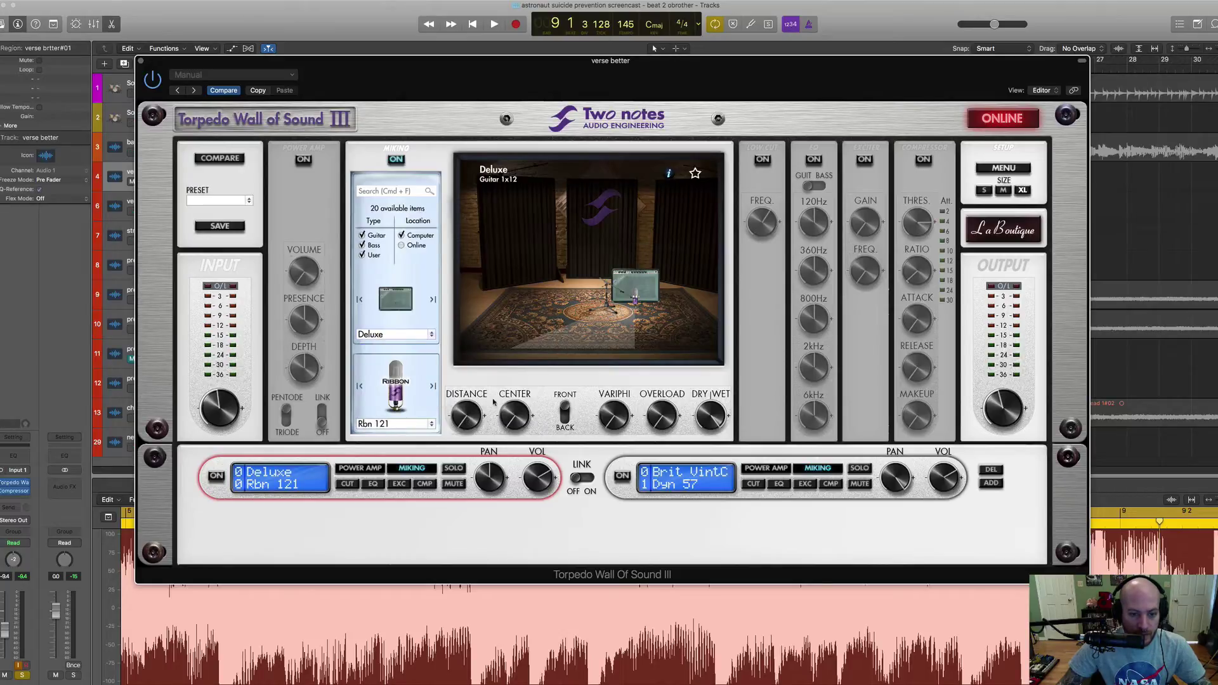
drag(634, 300, 629, 302)
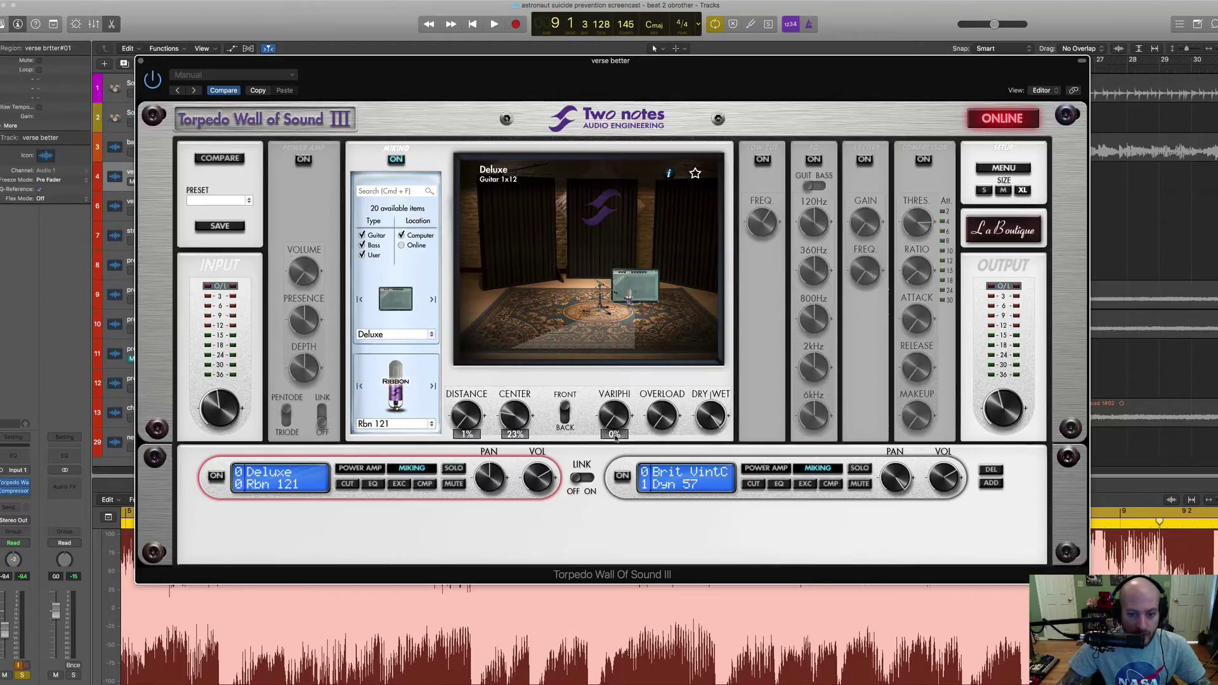
Load the guitar 1x12 Deluxe in the second cabinet slot in place of the Brit VintC
click(640, 473)
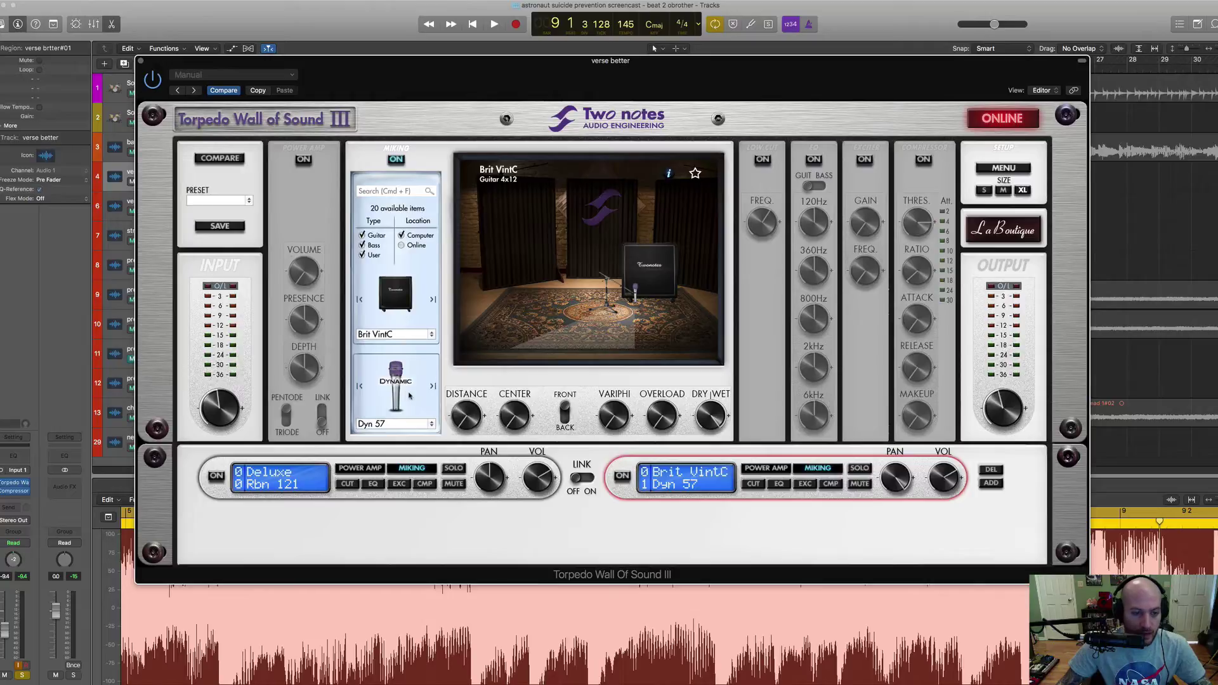
click(386, 334)
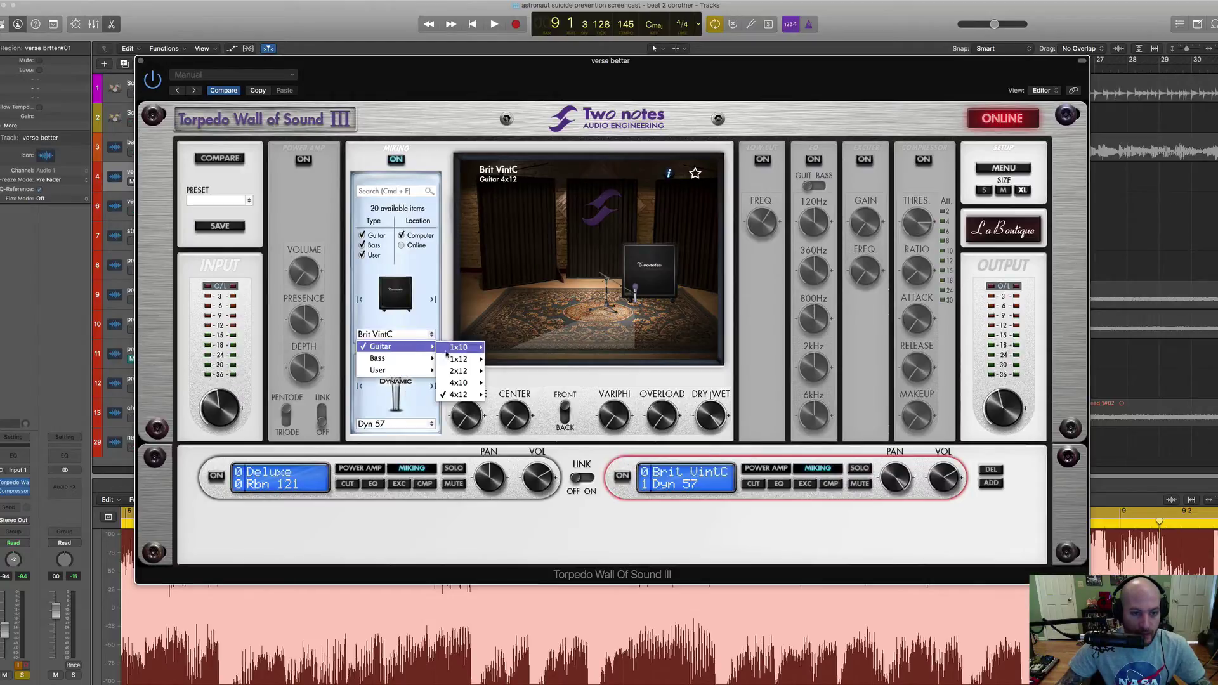
mouse_move(462, 361)
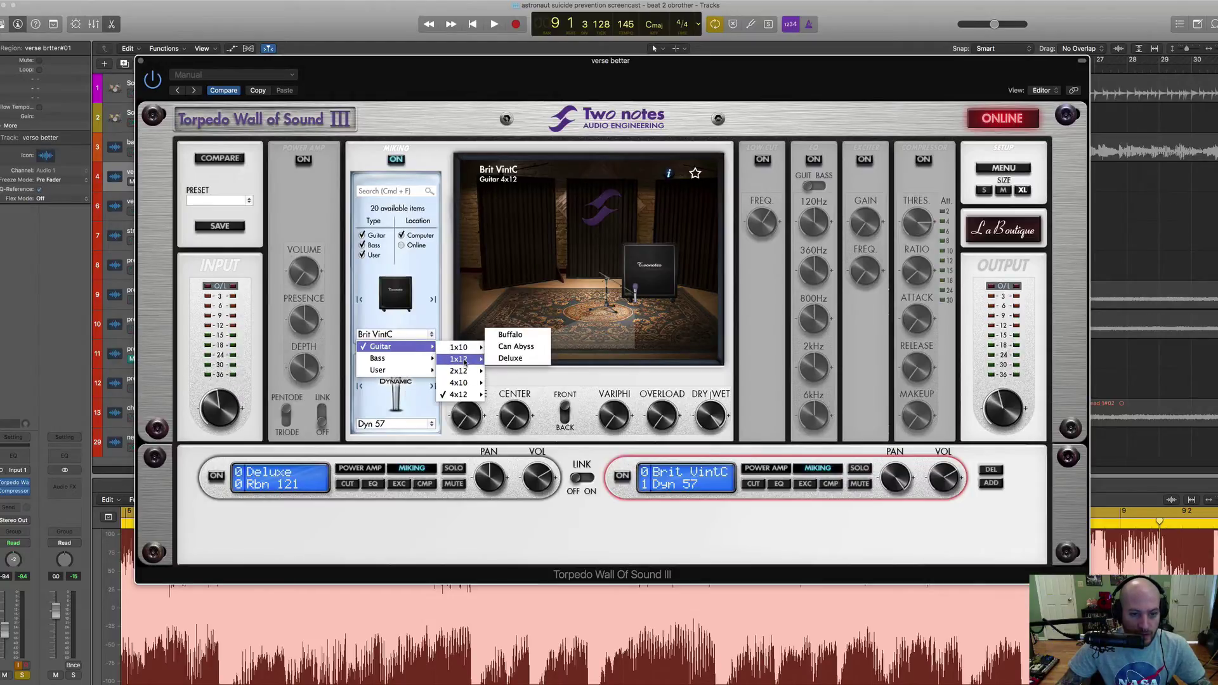
click(504, 359)
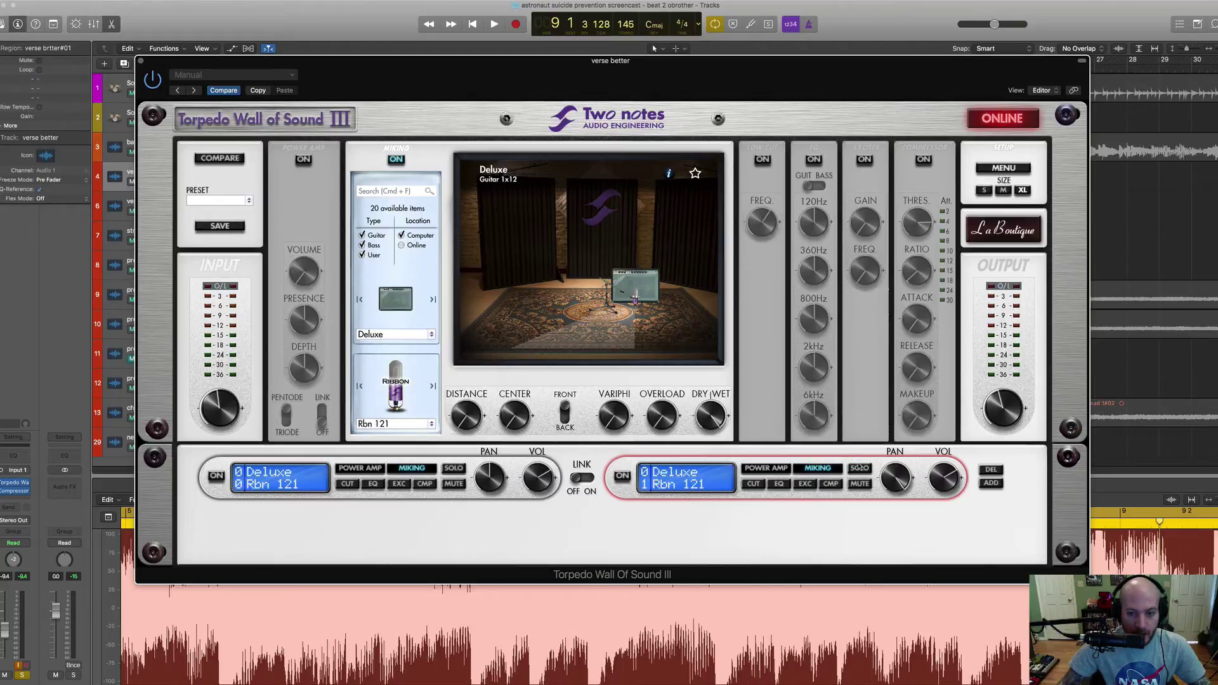
Mike the back of the second Deluxe cabinet and place its microphone at about 5% distance and 15% center
click(566, 411)
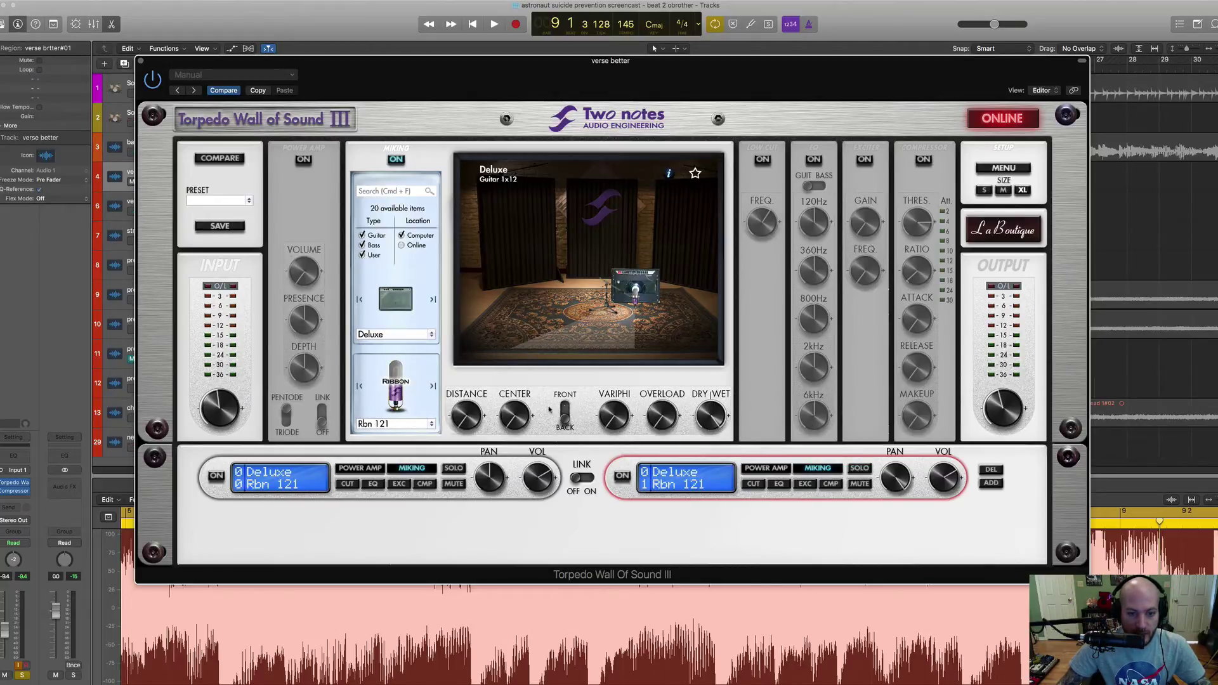
drag(626, 307, 621, 310)
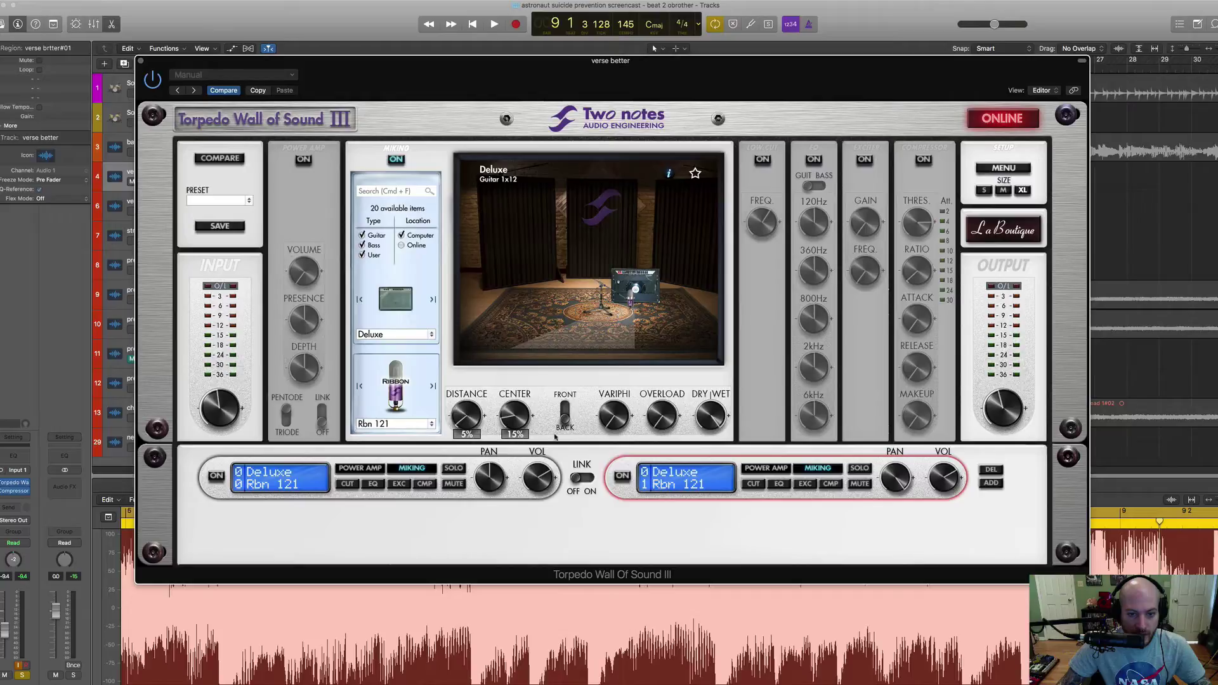
Pan the front-miked Deluxe cabinet to 63L and review both slots' miking setups
mouse_move(523, 459)
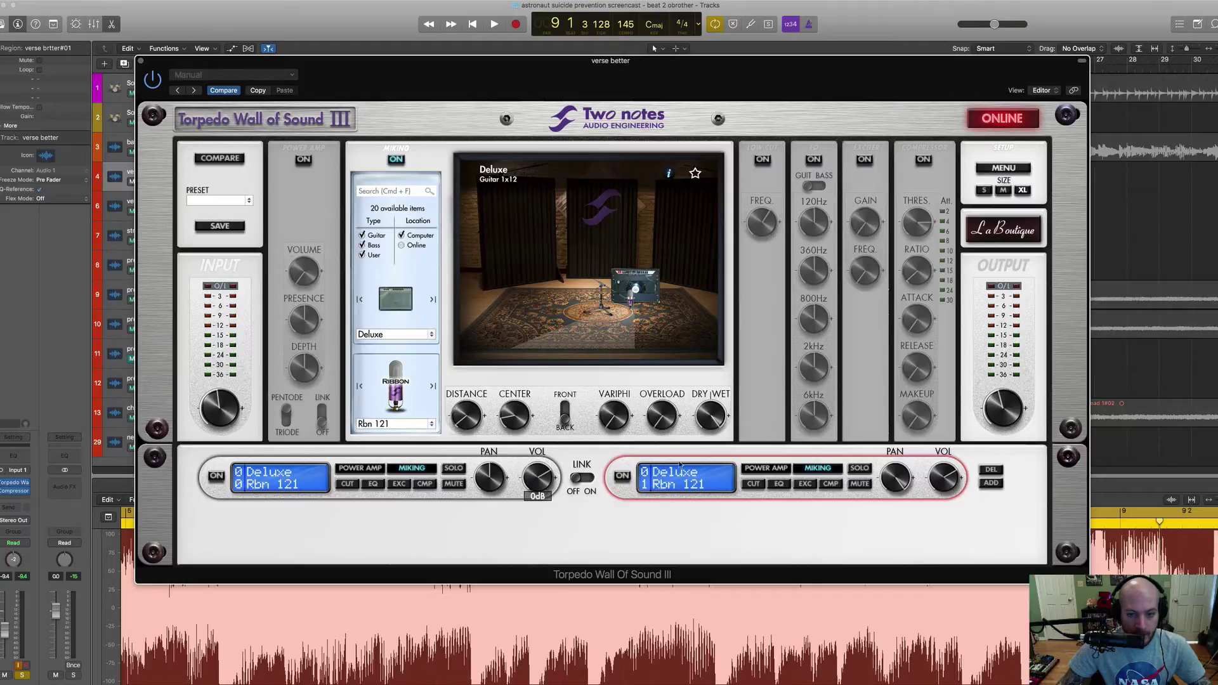
mouse_move(879, 482)
drag(488, 468, 475, 533)
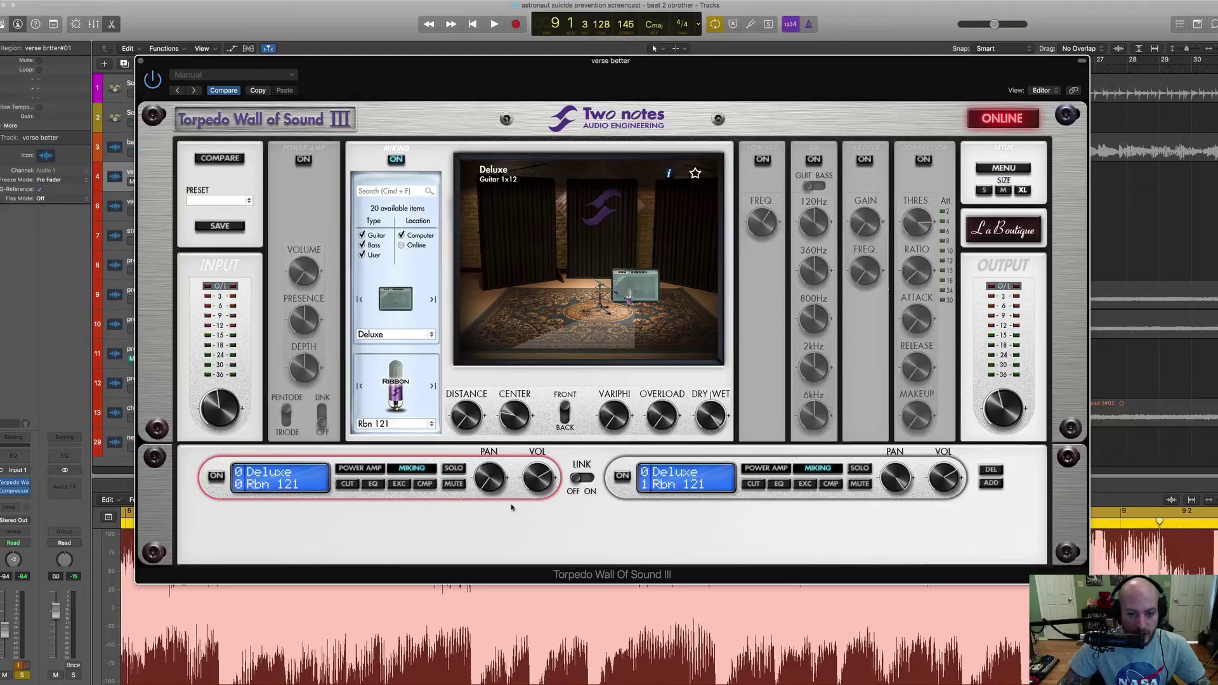
click(627, 490)
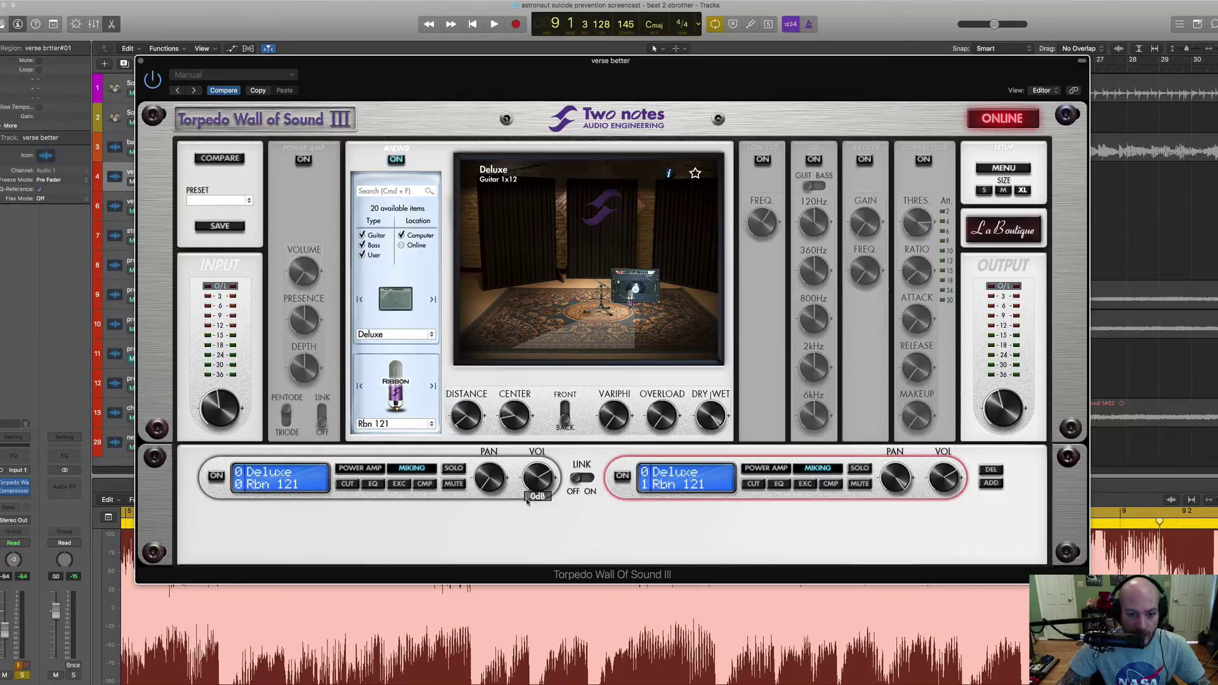
click(515, 471)
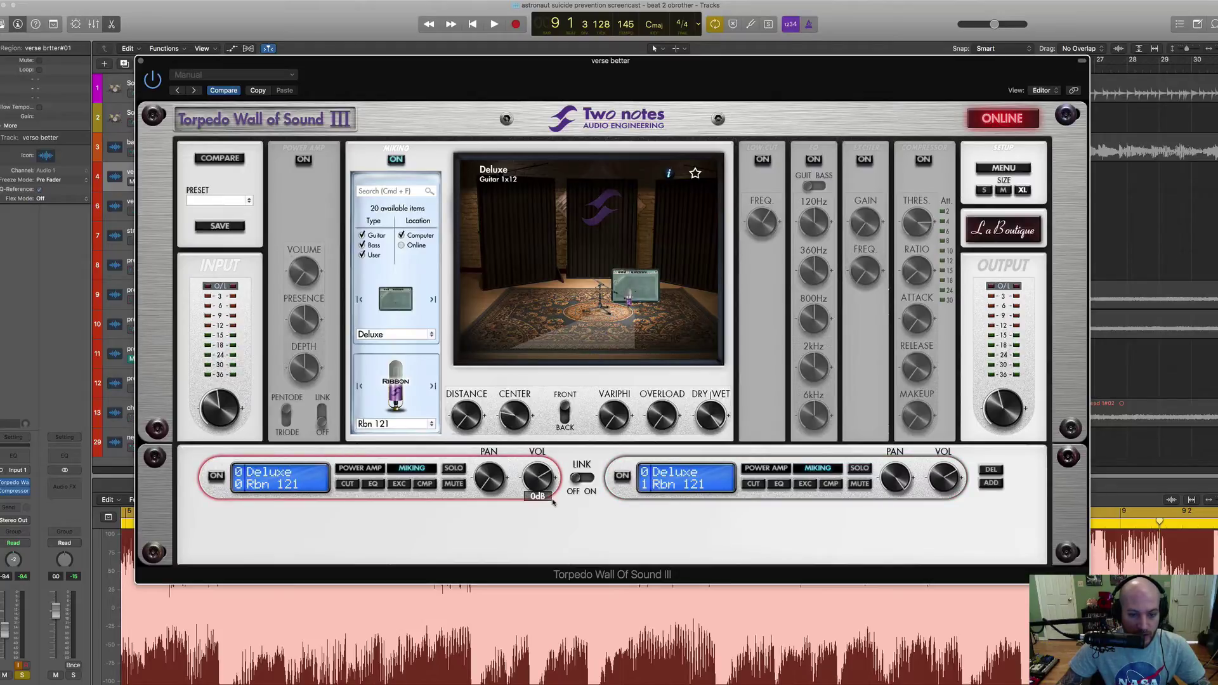
Turn on the front-miked Deluxe cabinet and audition it by itself in the loop
key(space)
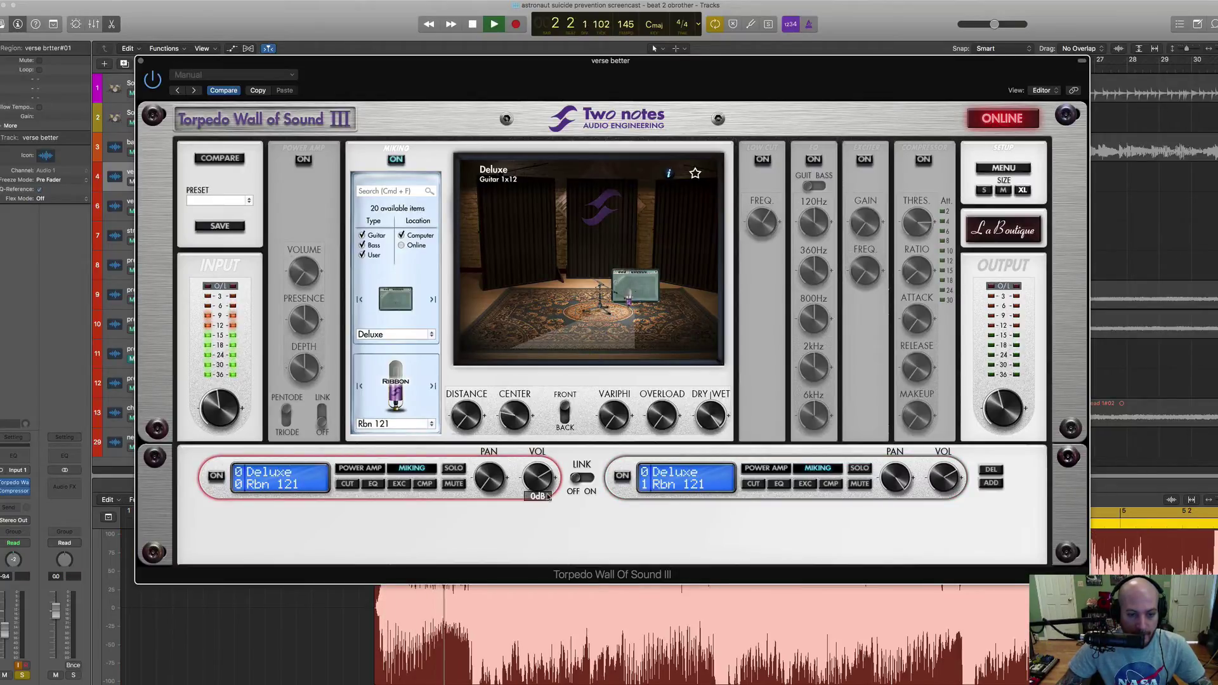
key(space)
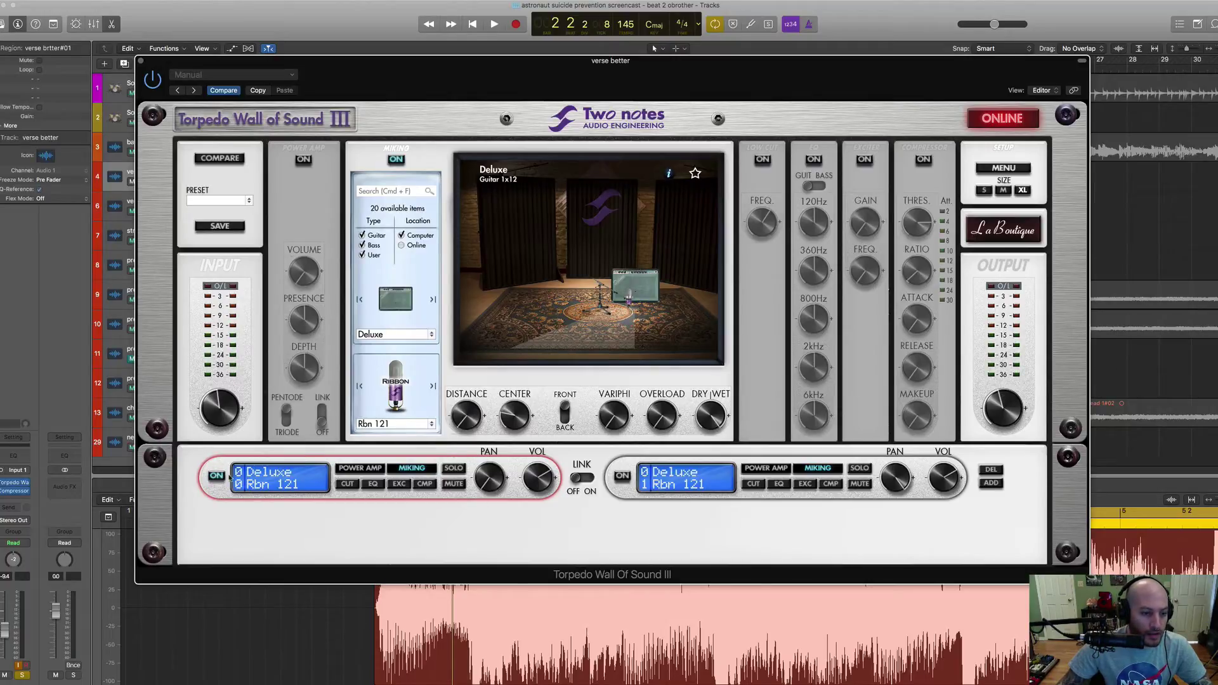
key(space)
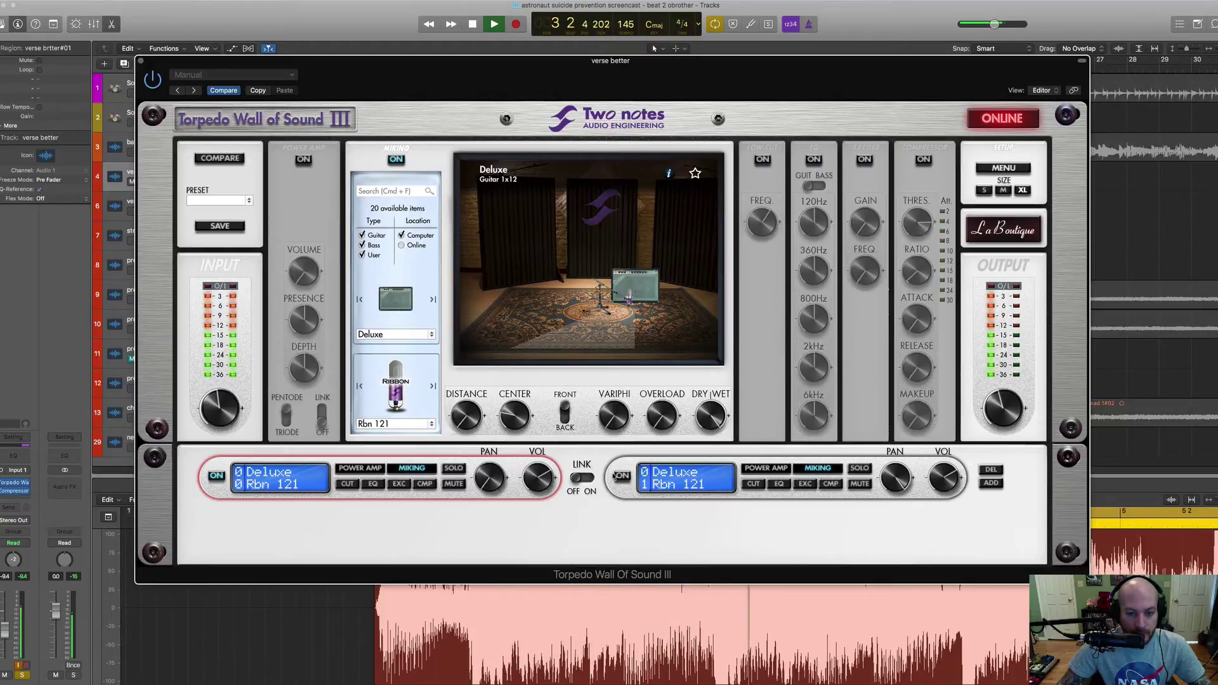
key(space)
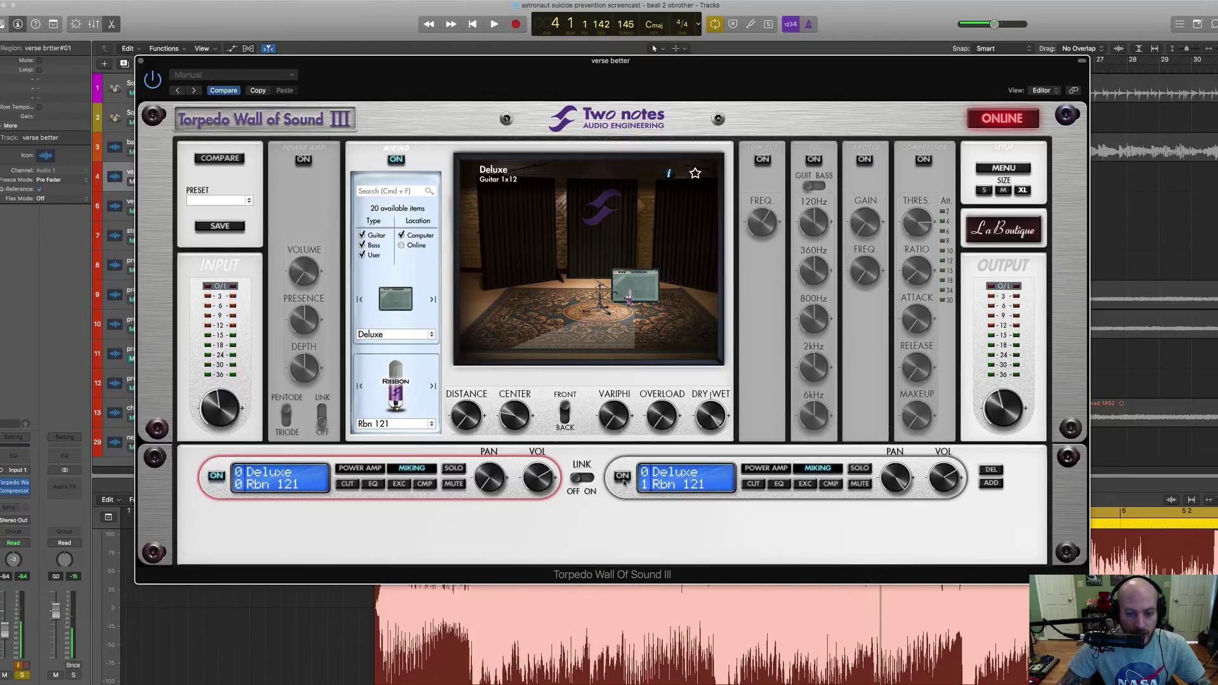
Replay the loop and toggle the back-miked Deluxe cabinet to compare the blend, leaving it on
key(space)
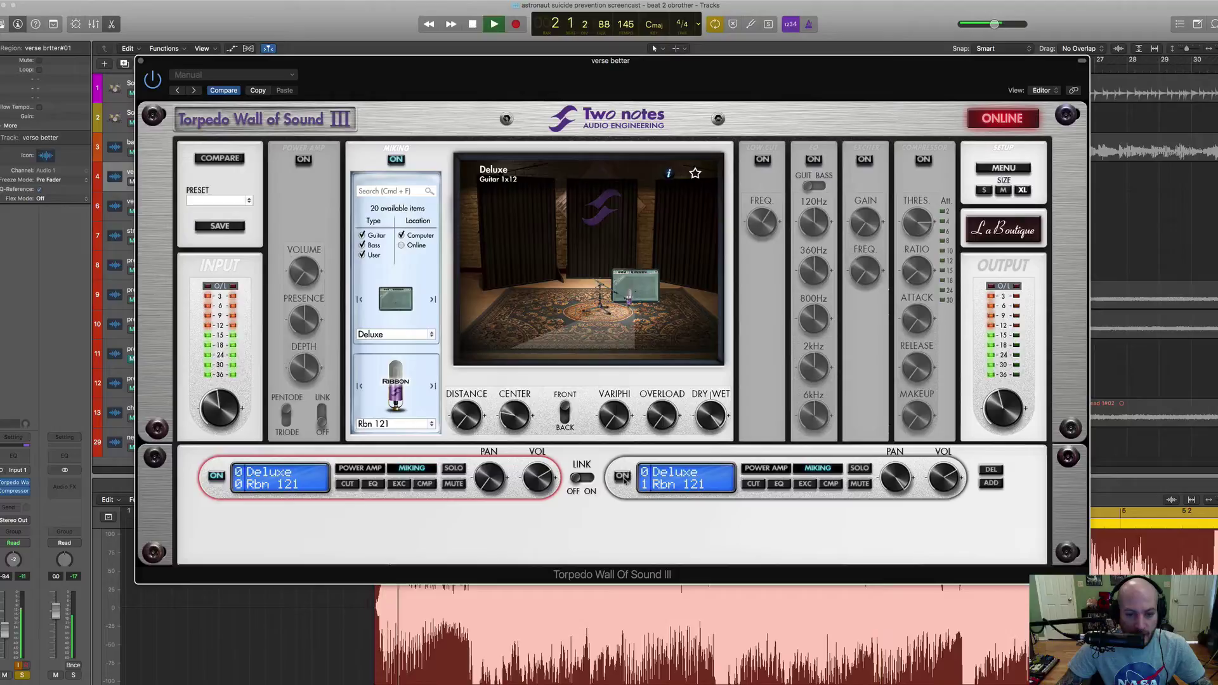
click(625, 475)
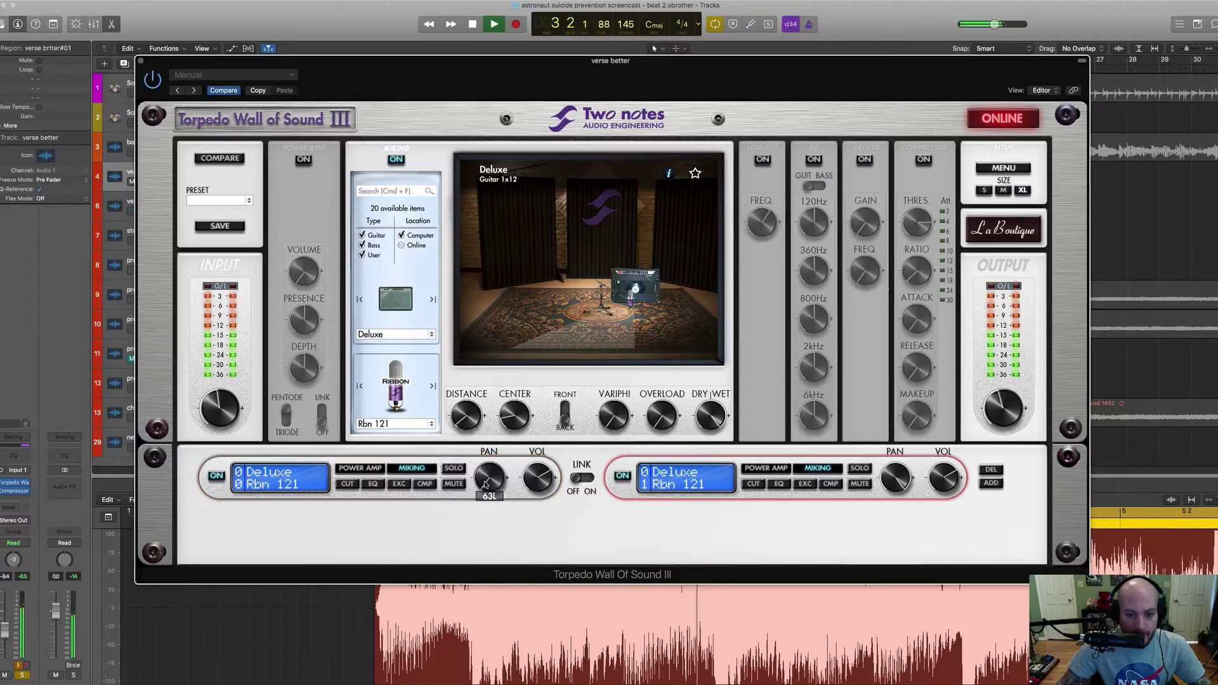
mouse_move(494, 483)
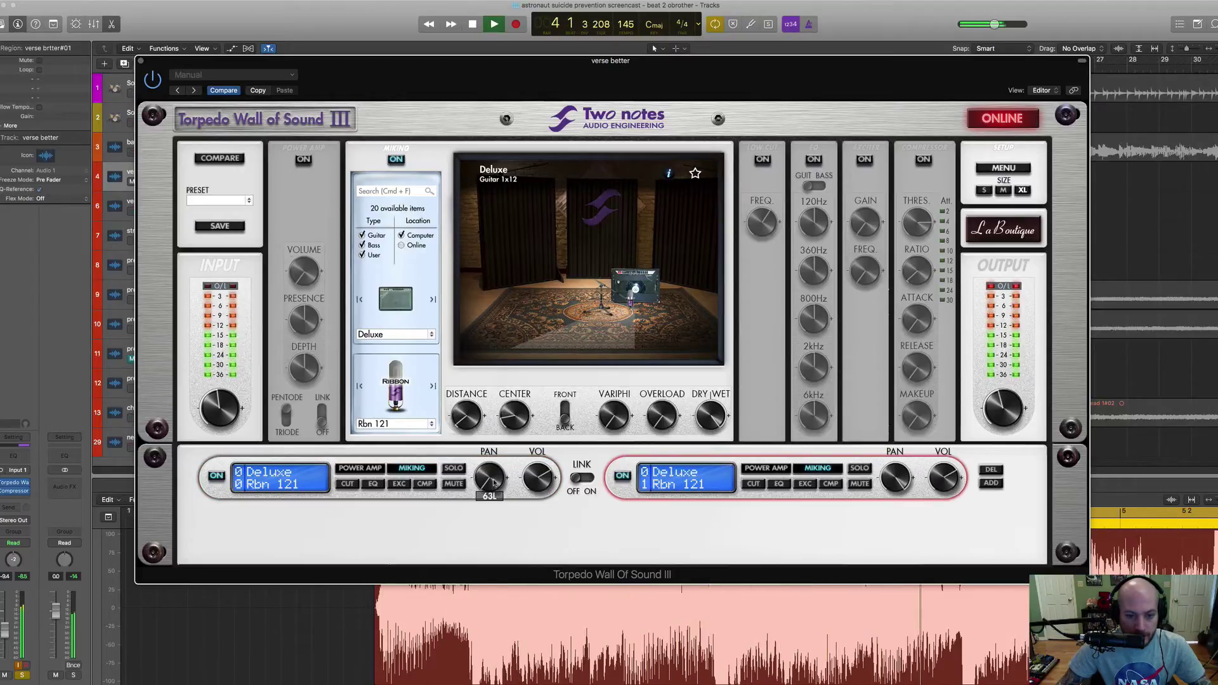
click(622, 475)
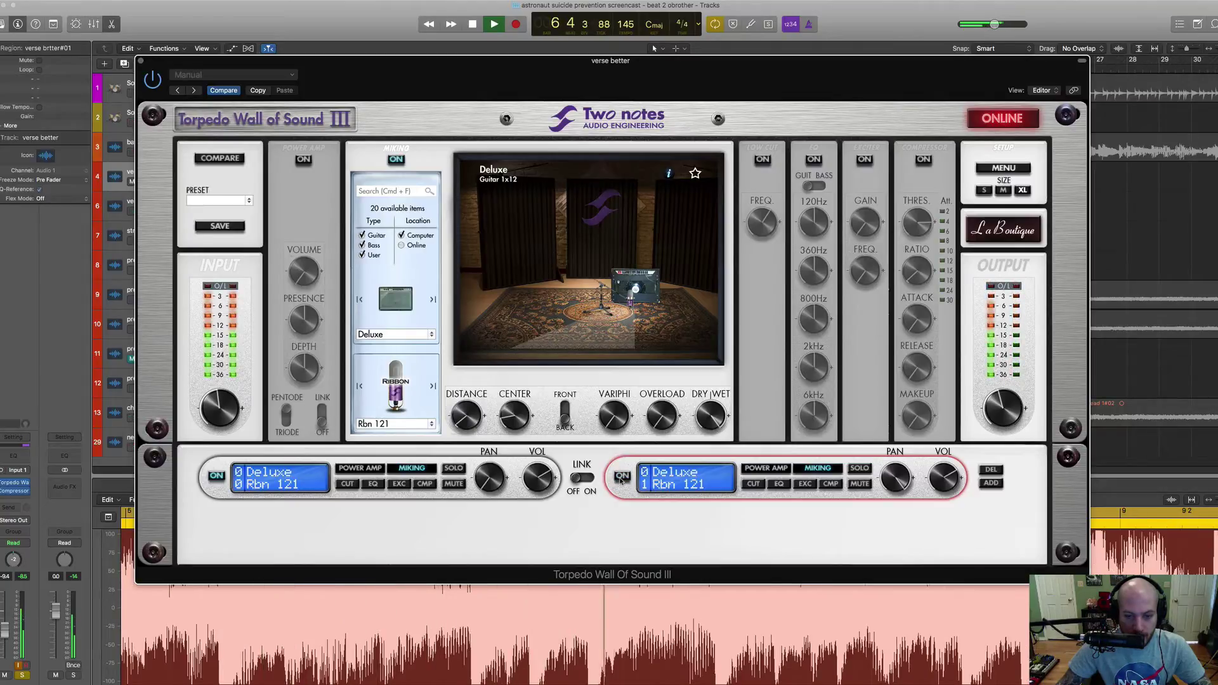
click(622, 476)
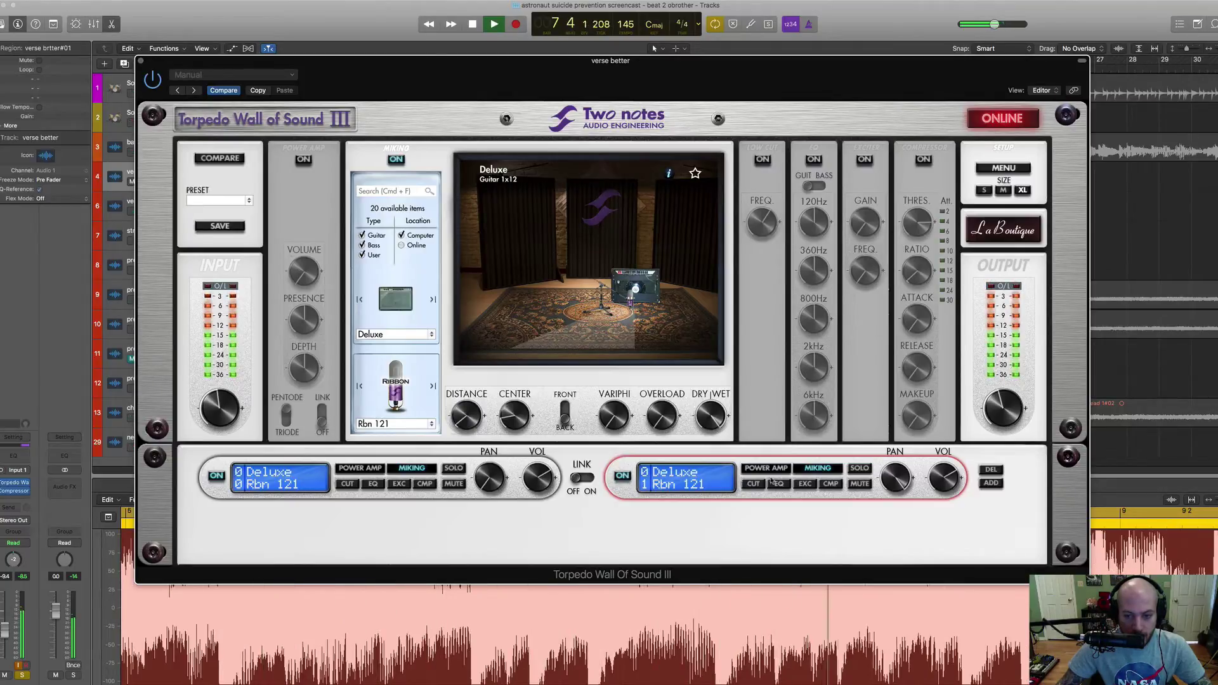
Solo the back-miked and the front-miked Deluxe cabinets in turn, return to both together, and stop playback
click(861, 470)
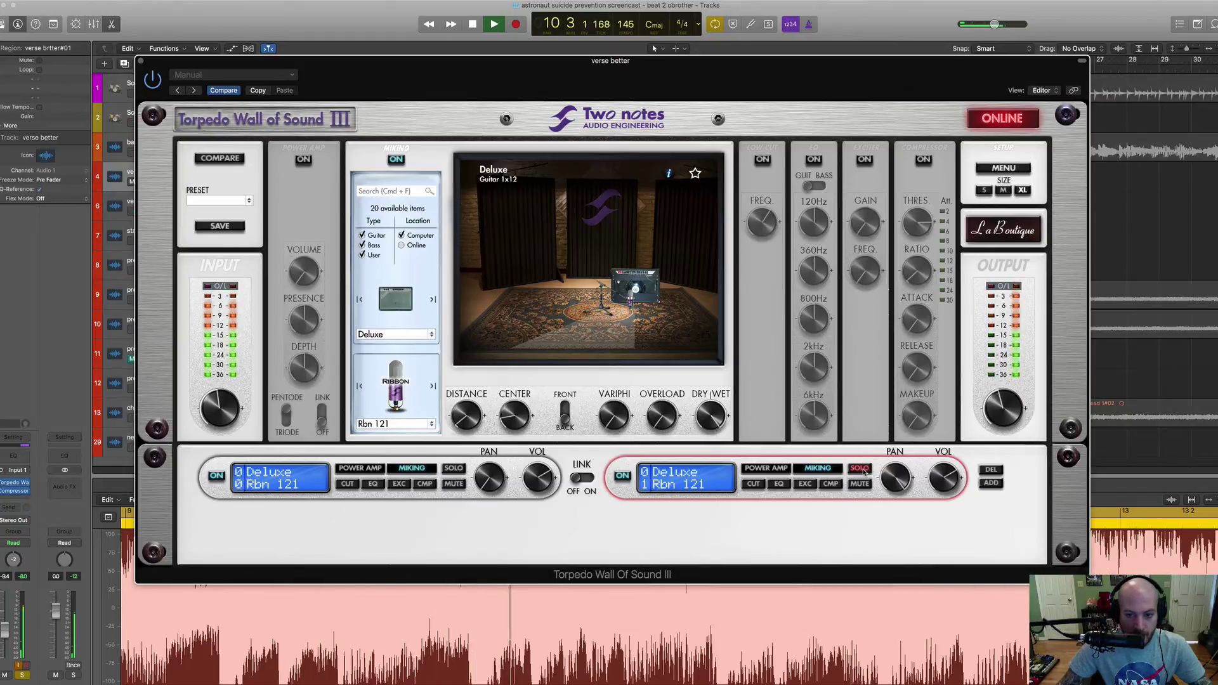
click(862, 470)
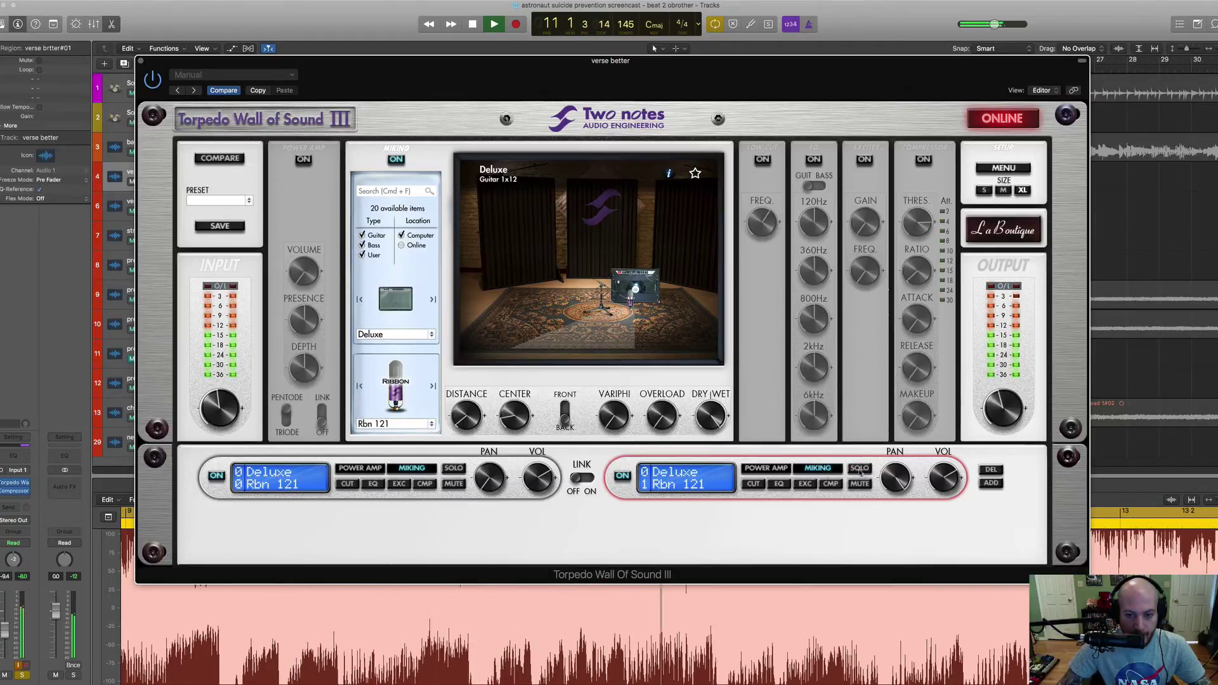
click(453, 469)
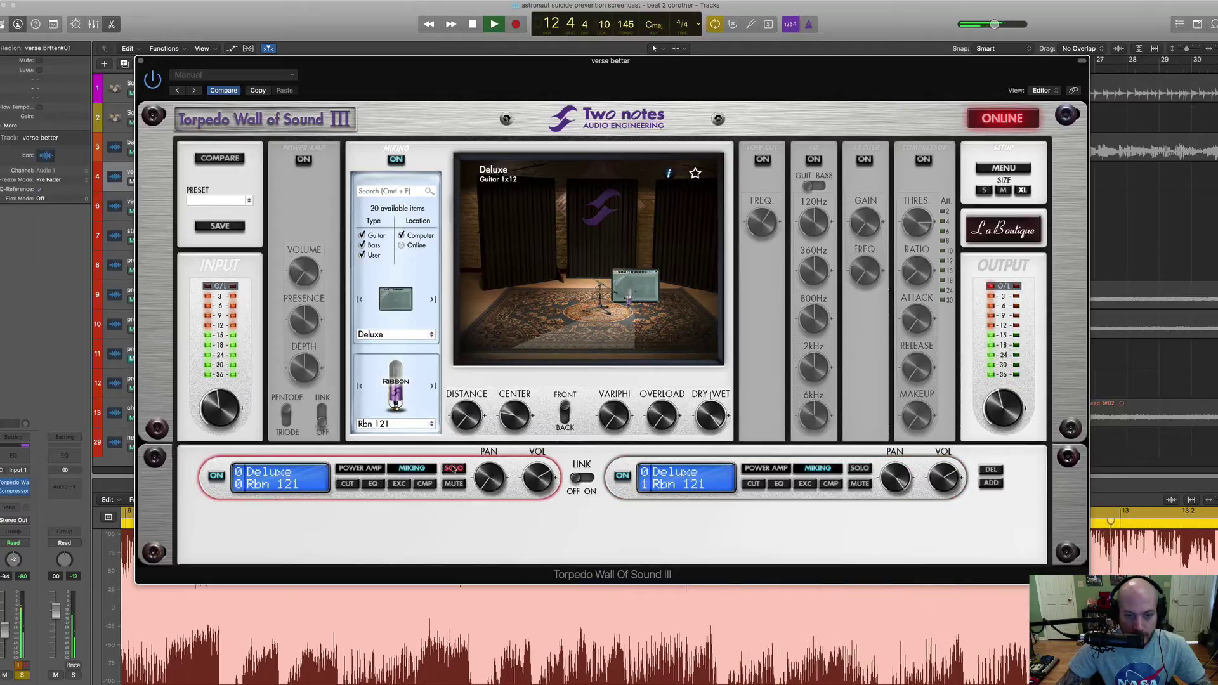
click(453, 470)
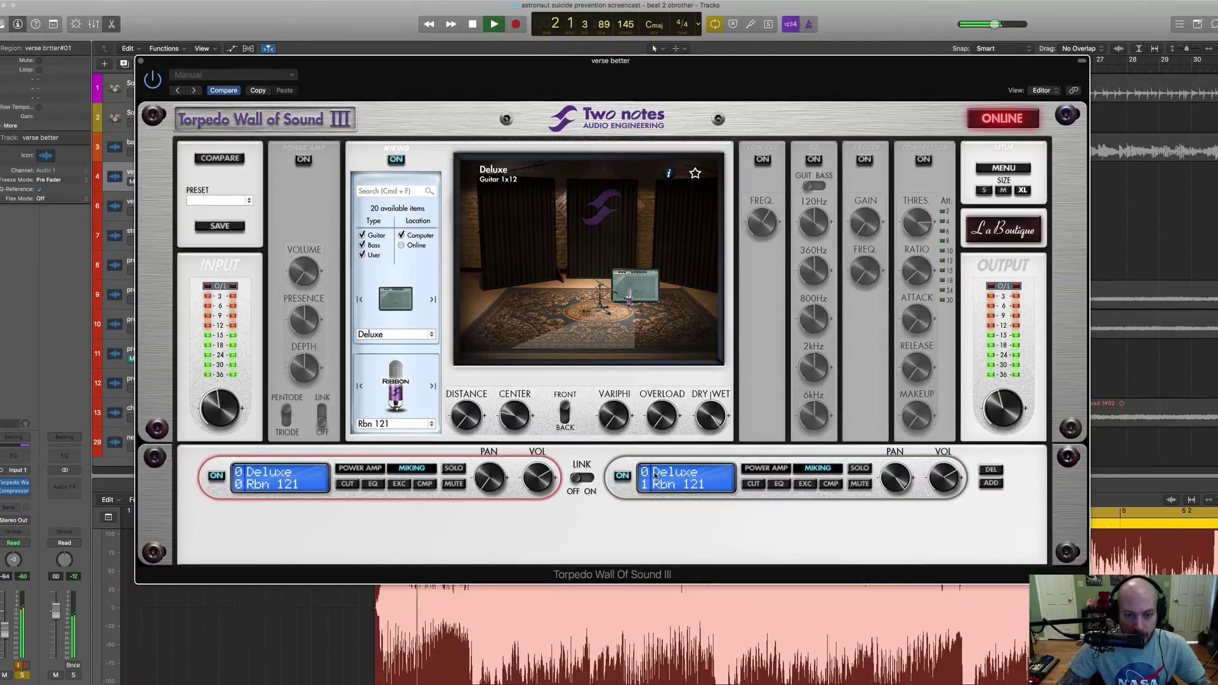
key(space)
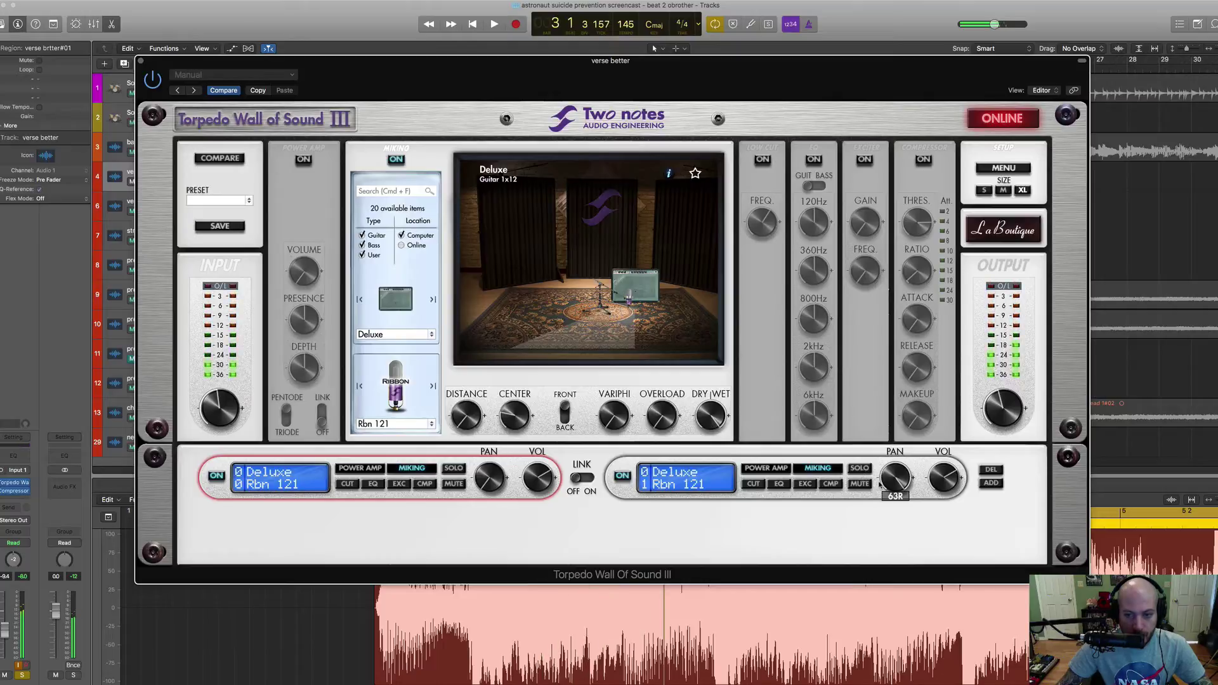
Select the back-miked Deluxe cabinet, adjust its volume and resume loop playback
mouse_move(956, 474)
drag(956, 474, 941, 478)
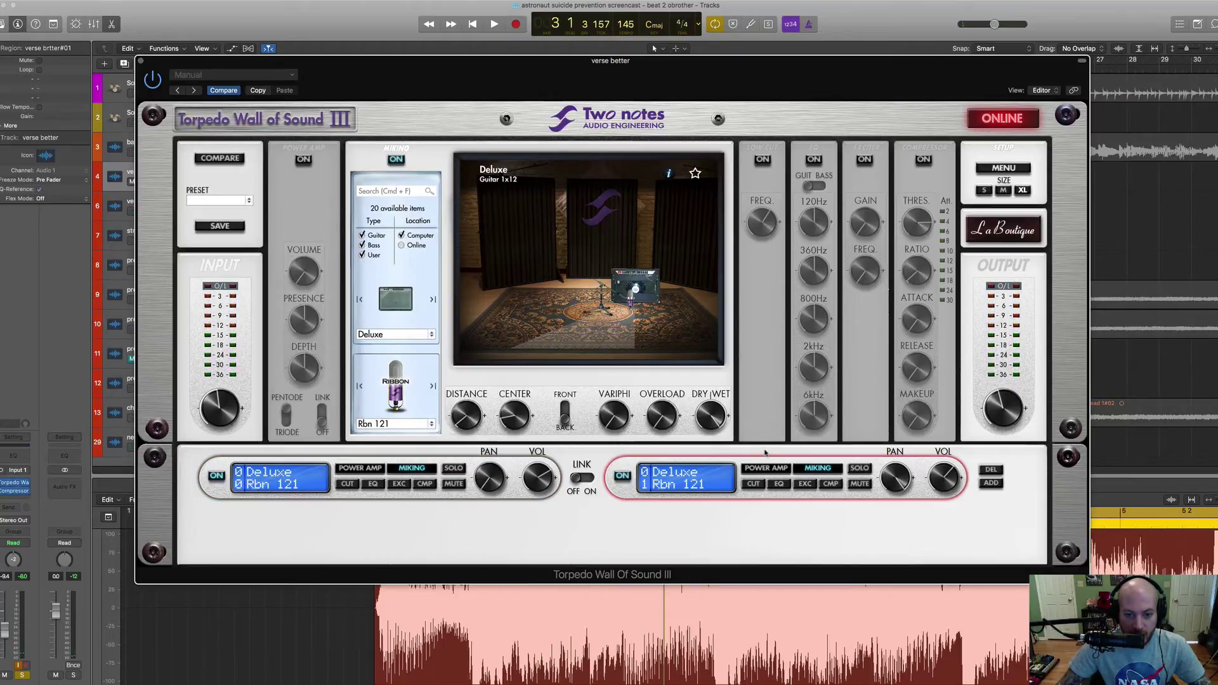
key(space)
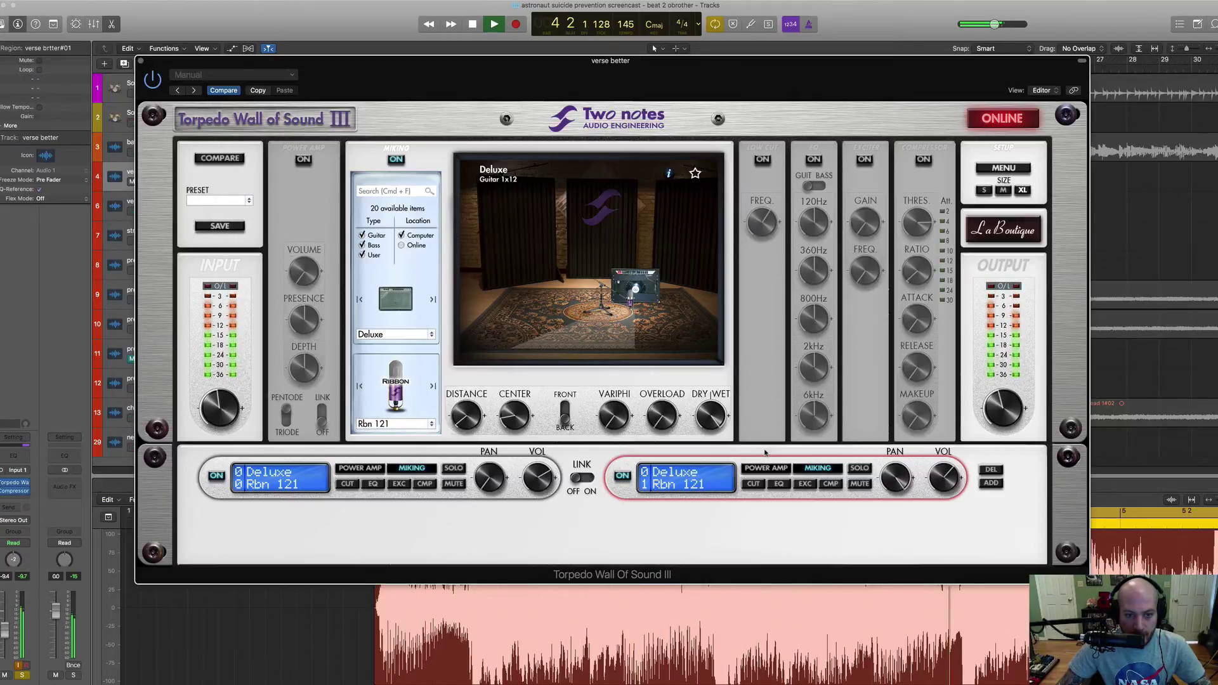
Stop playback, select the front-miked Deluxe cabinet and set its microphone distance to 8%
key(space)
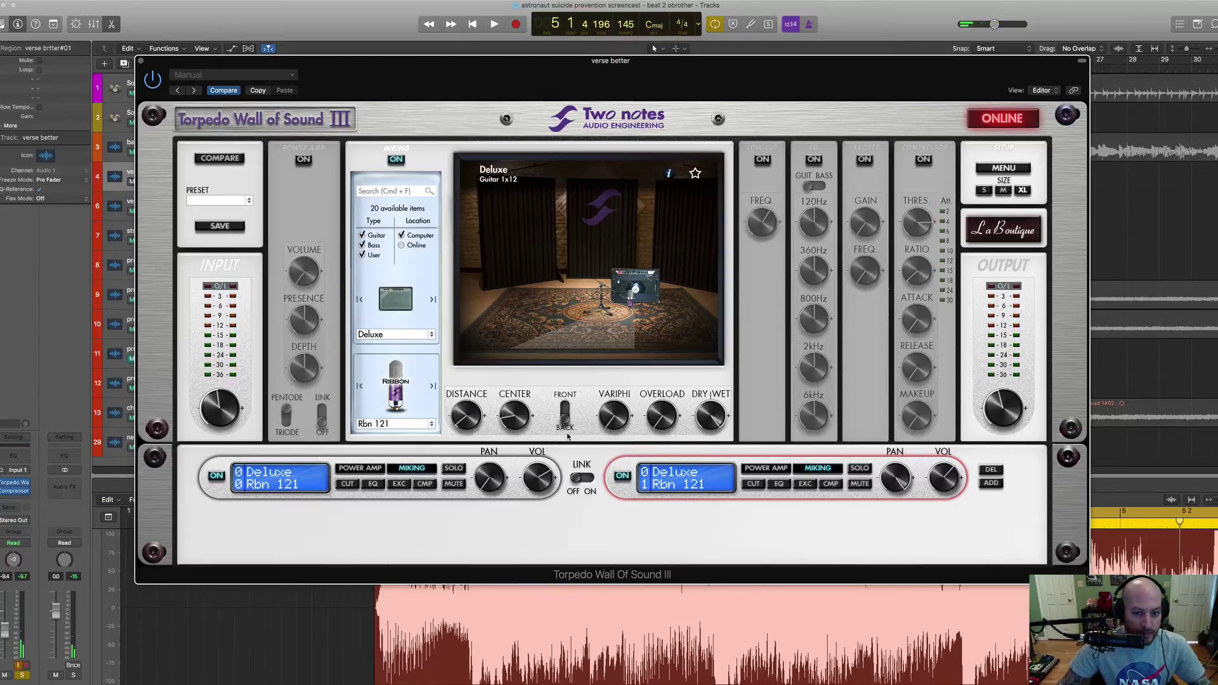
click(513, 477)
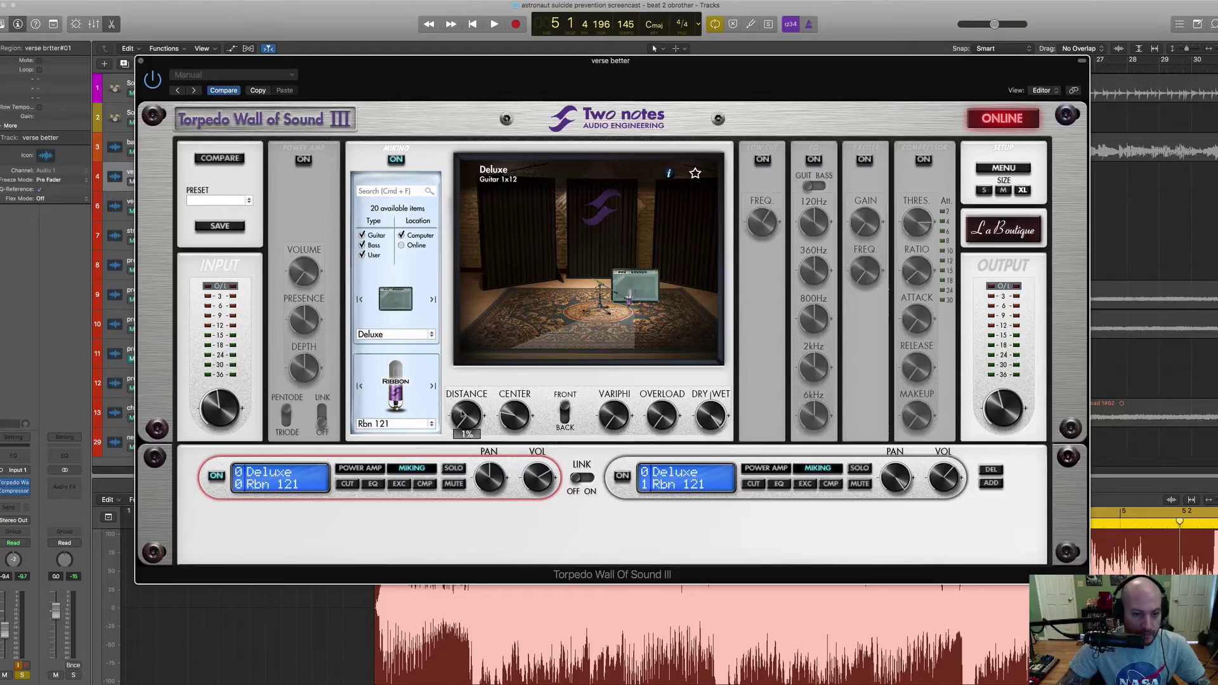
mouse_move(463, 414)
mouse_down()
mouse_move(515, 433)
mouse_move(464, 416)
mouse_up()
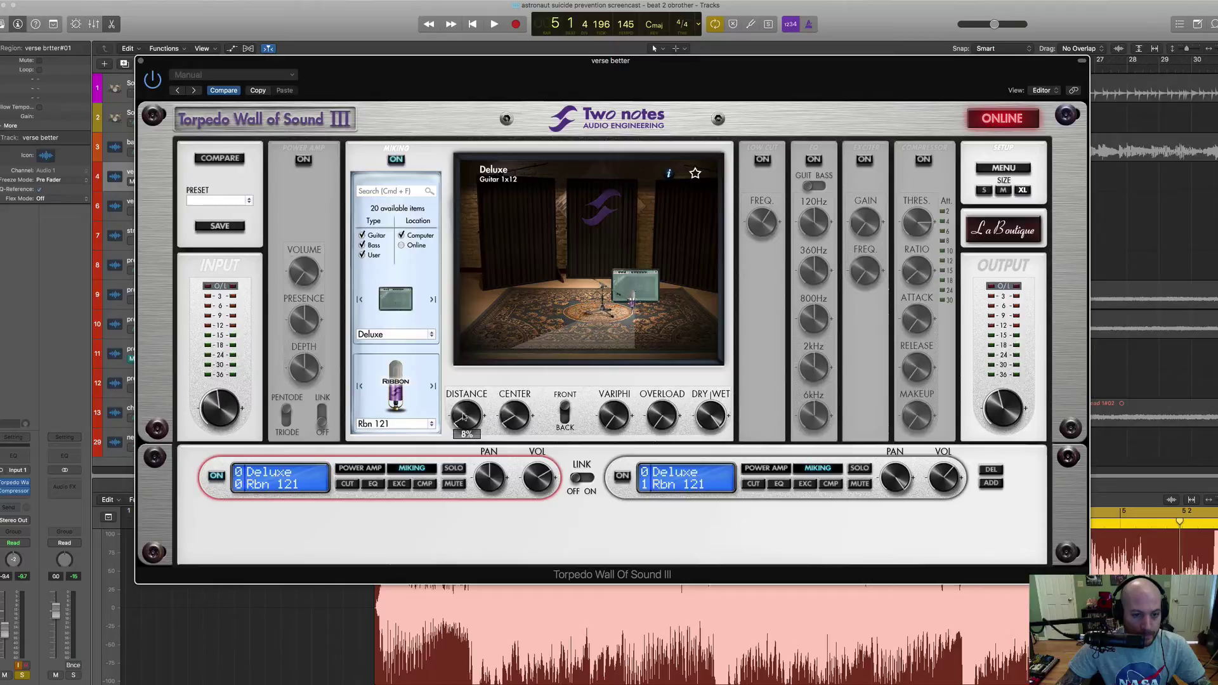
Replace the front-miked Deluxe with the DarkPrinz2 1x10 guitar cabinet and open its description
click(393, 338)
mouse_move(415, 347)
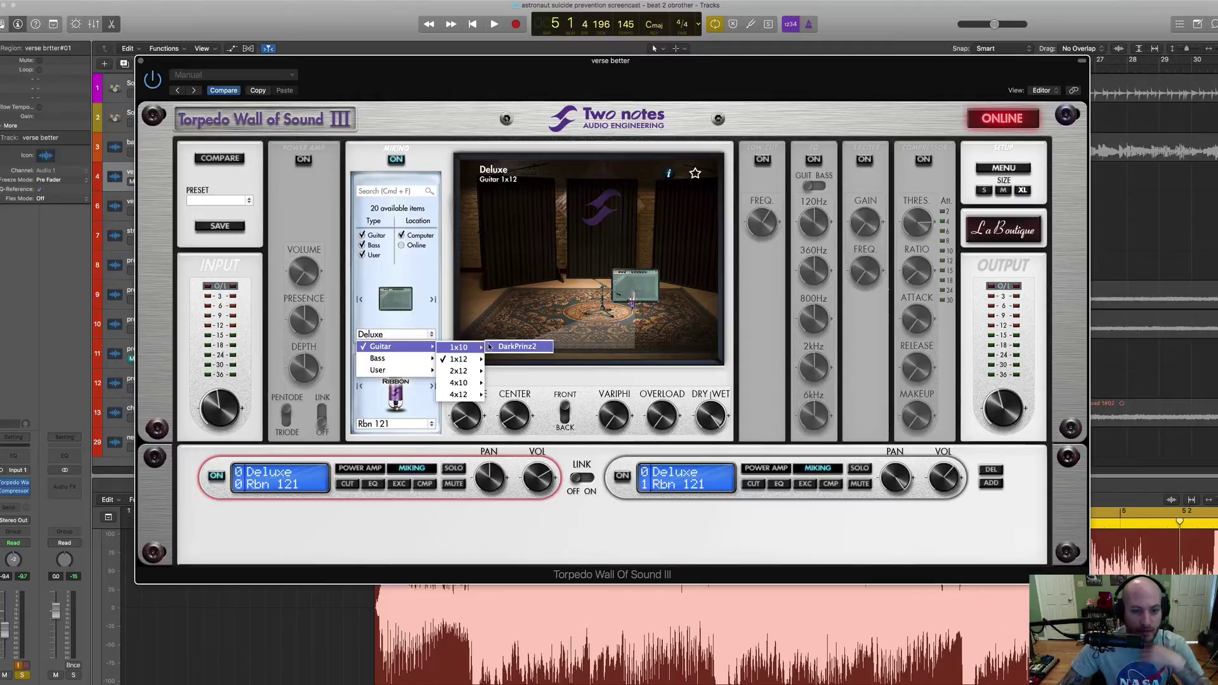
click(493, 347)
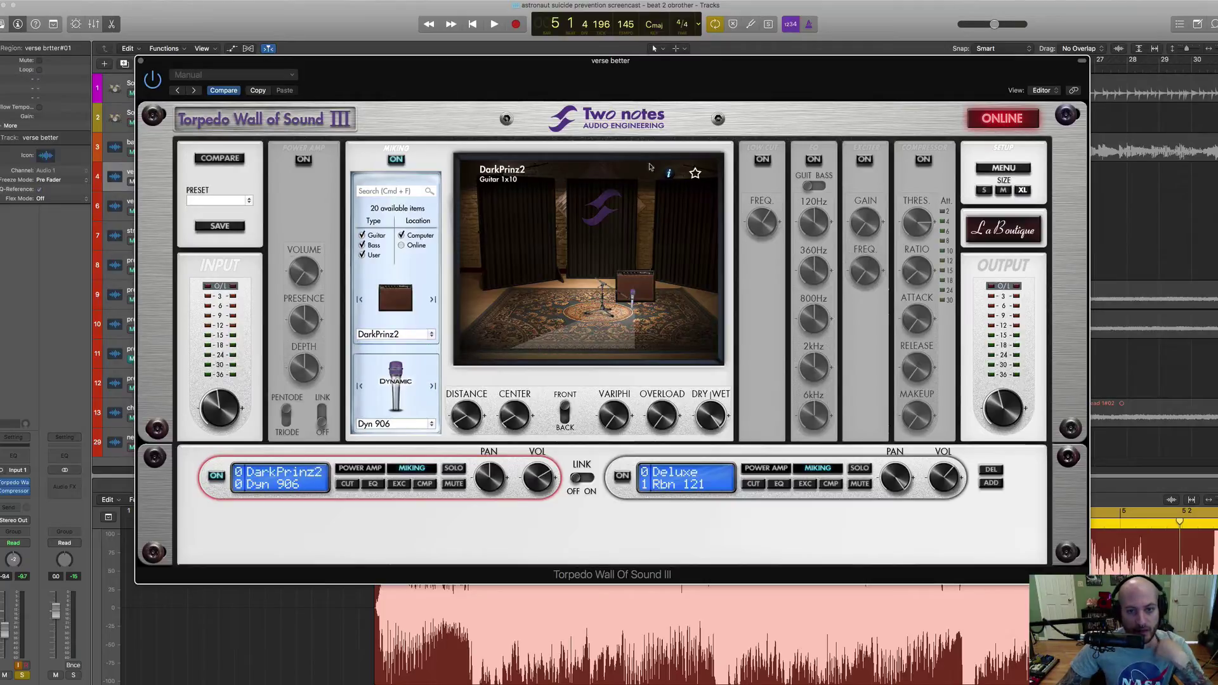
click(671, 175)
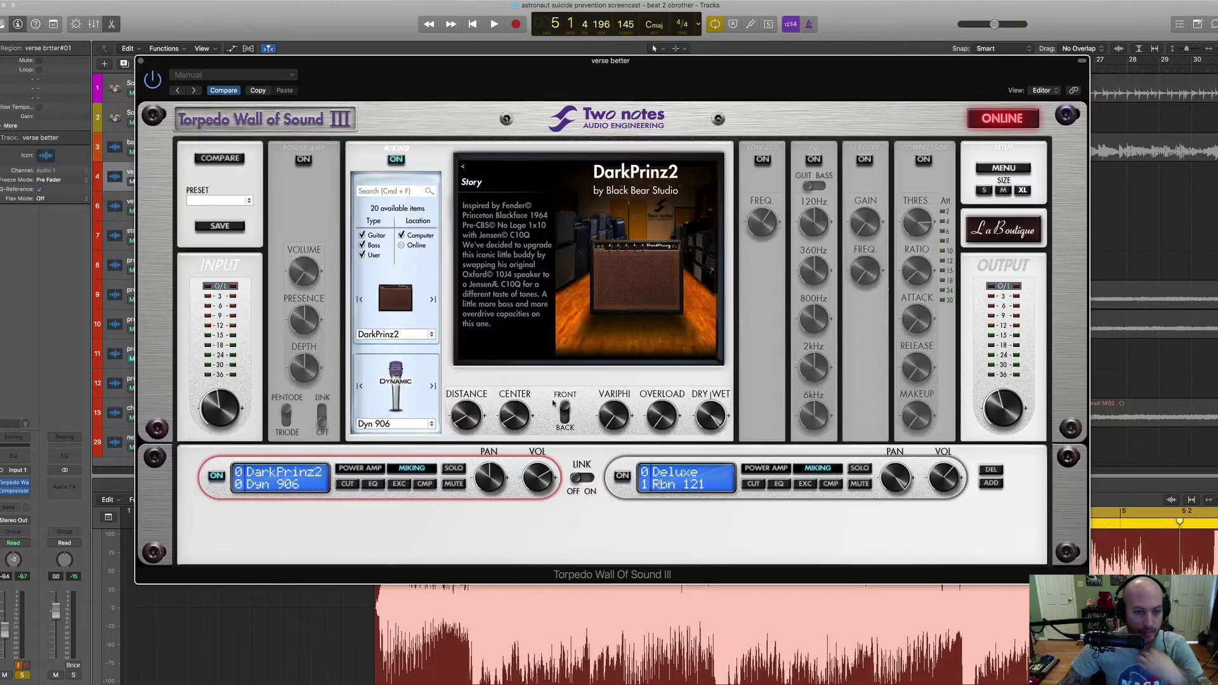
Play the loop, switch the DarkPrinz2 microphone to Cnd BLX414 and close the cabinet description
key(space)
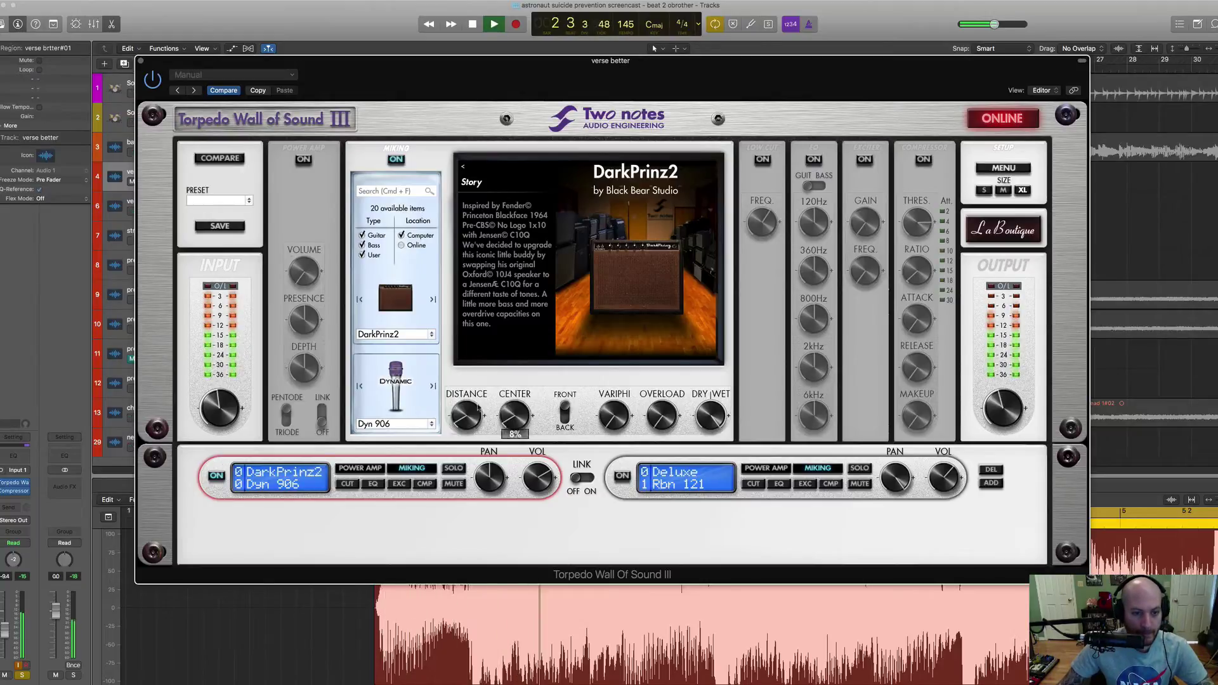
click(391, 424)
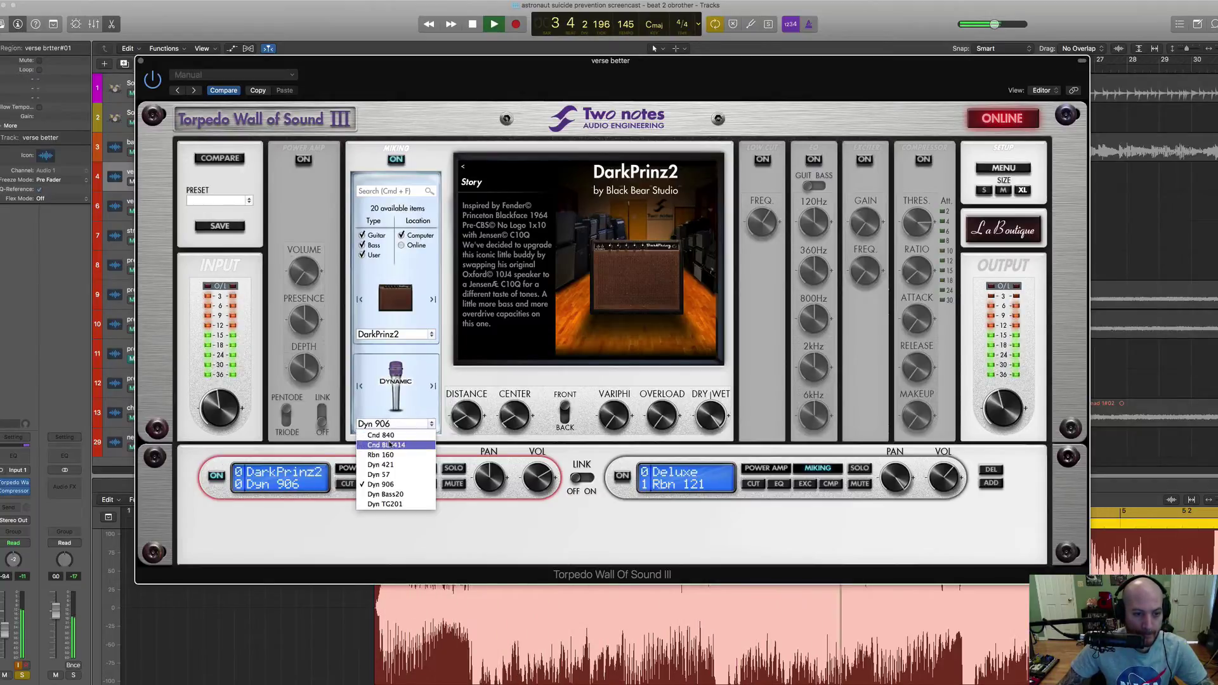
click(385, 445)
click(458, 166)
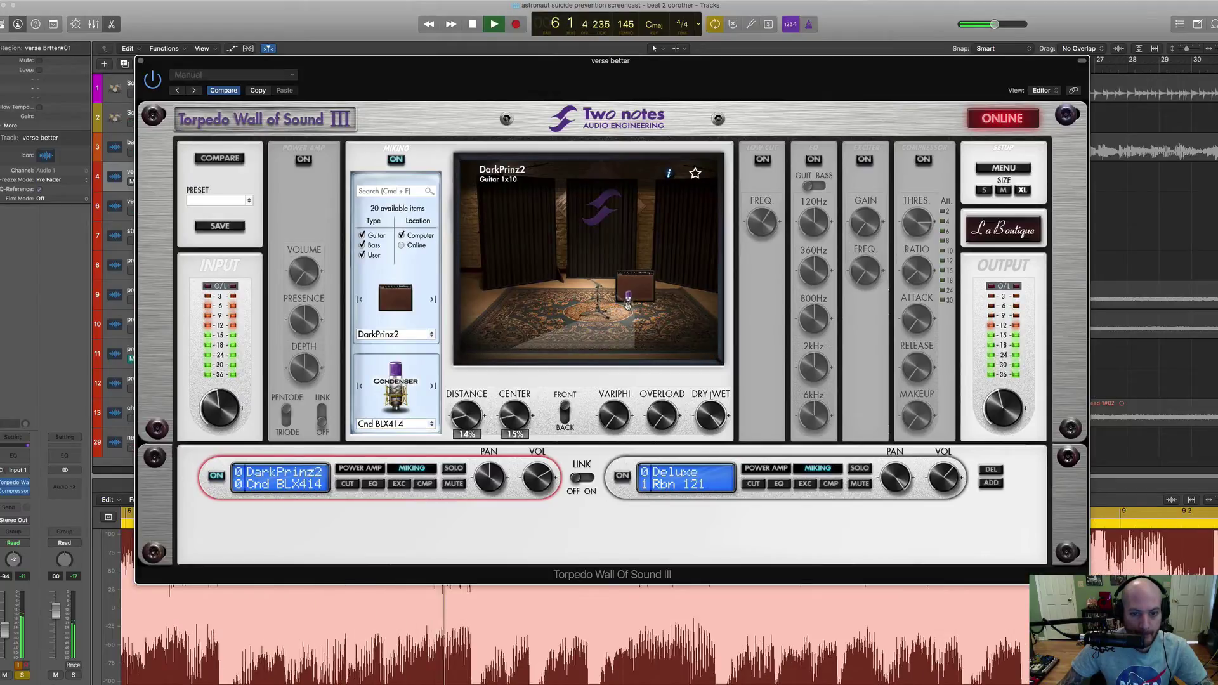
Audition the Rbn 160, Dyn 421, Dyn 57 and Dyn 906 microphones on the DarkPrinz2 cabinet, then stop playback
click(404, 431)
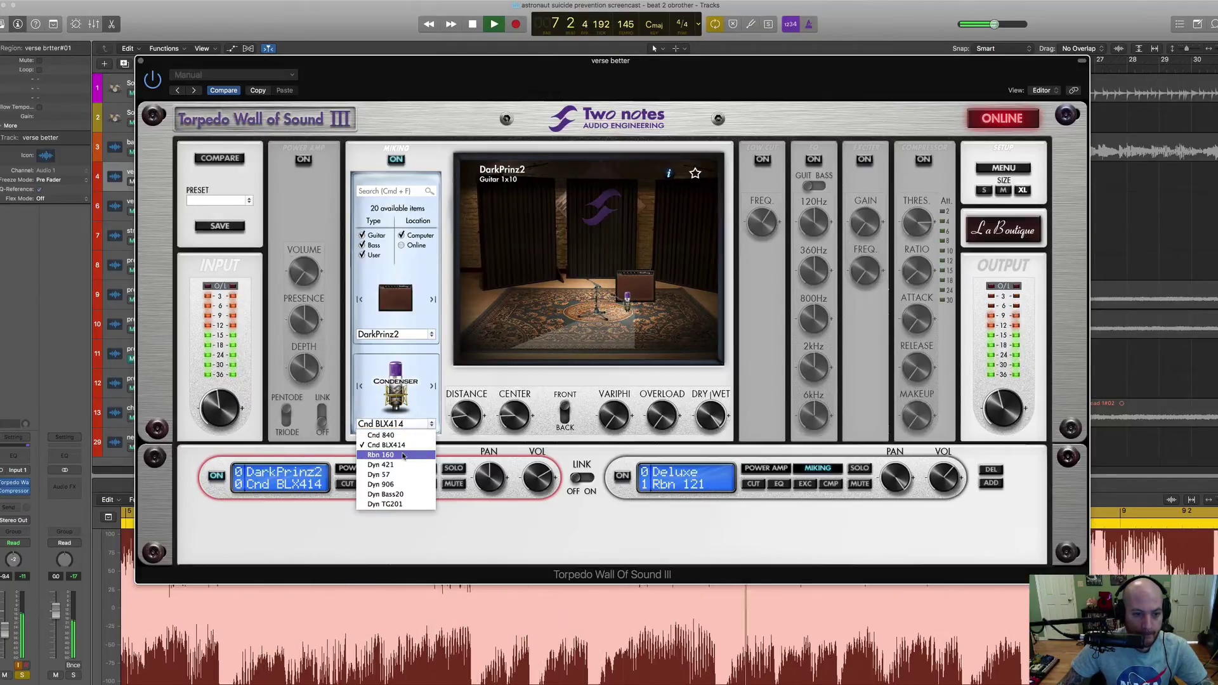
click(400, 455)
click(407, 426)
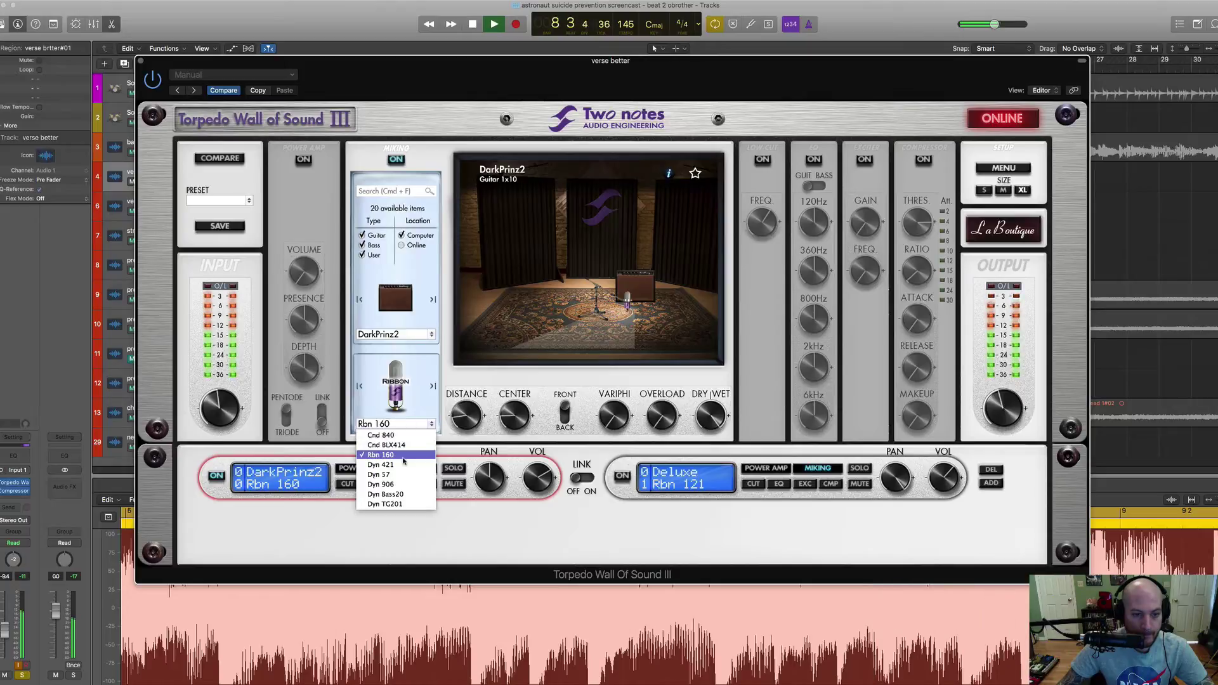
click(403, 456)
click(403, 426)
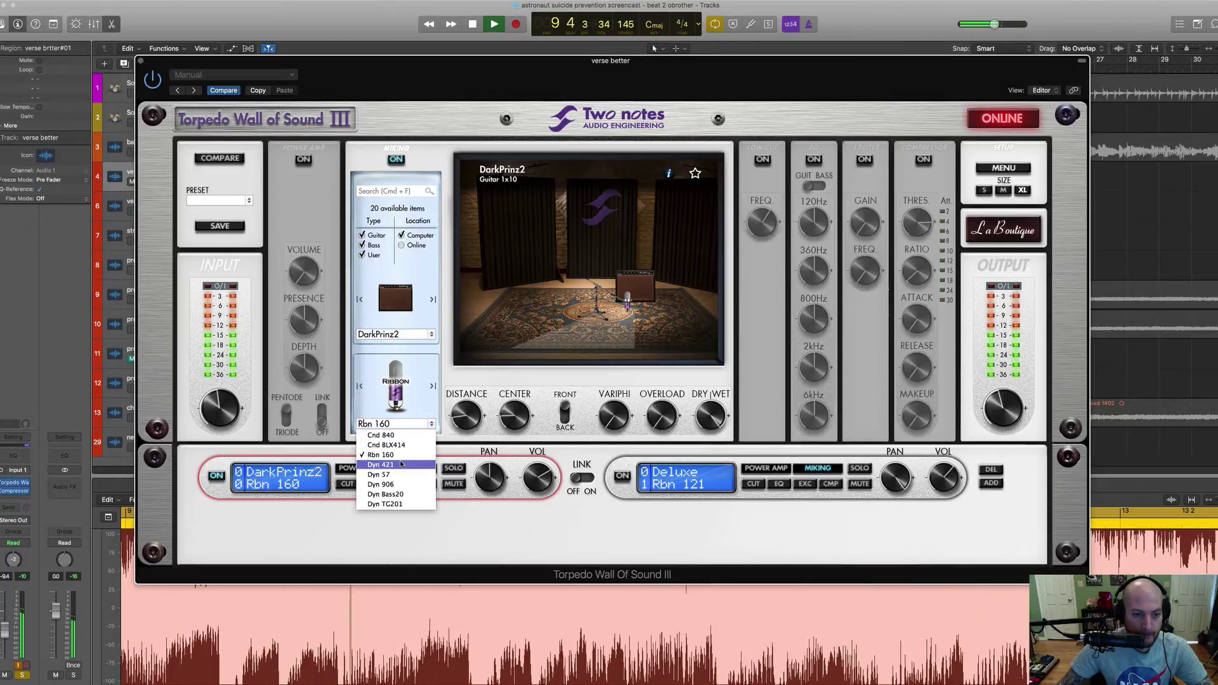
click(402, 464)
click(401, 424)
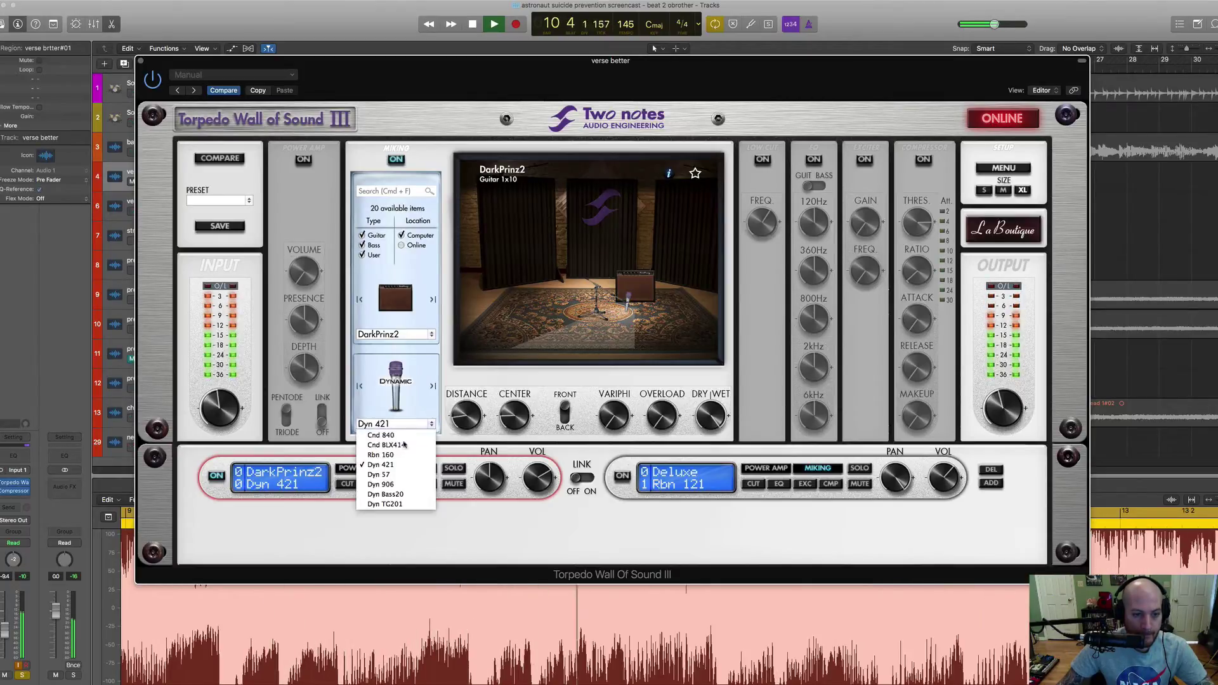
click(401, 475)
click(401, 423)
click(401, 485)
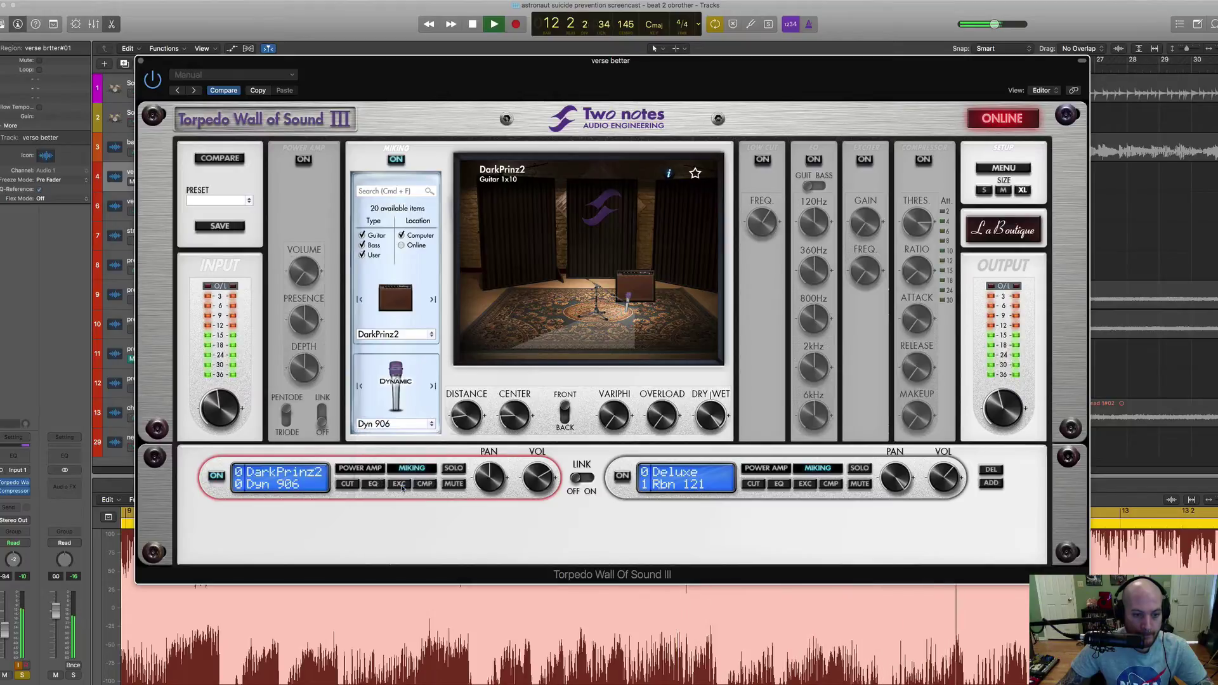
key(space)
Load the Voice30Blue 2x12 guitar cabinet in place of the DarkPrinz2 and play the loop
click(400, 334)
mouse_move(400, 351)
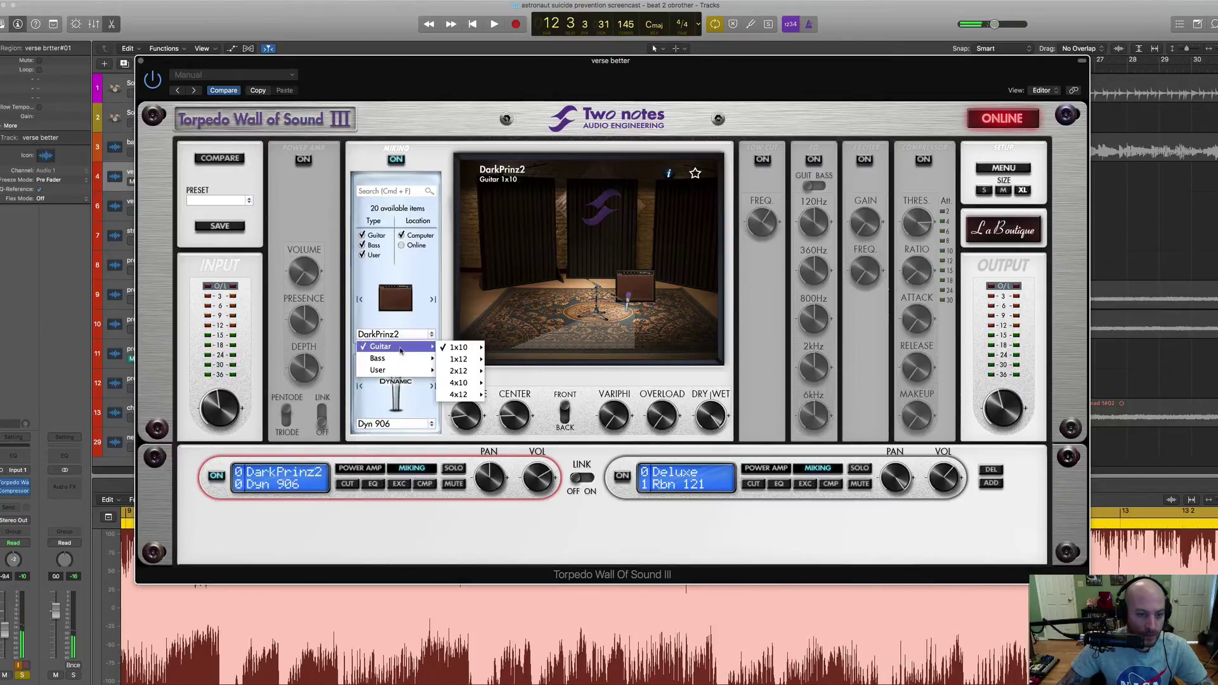
mouse_move(458, 360)
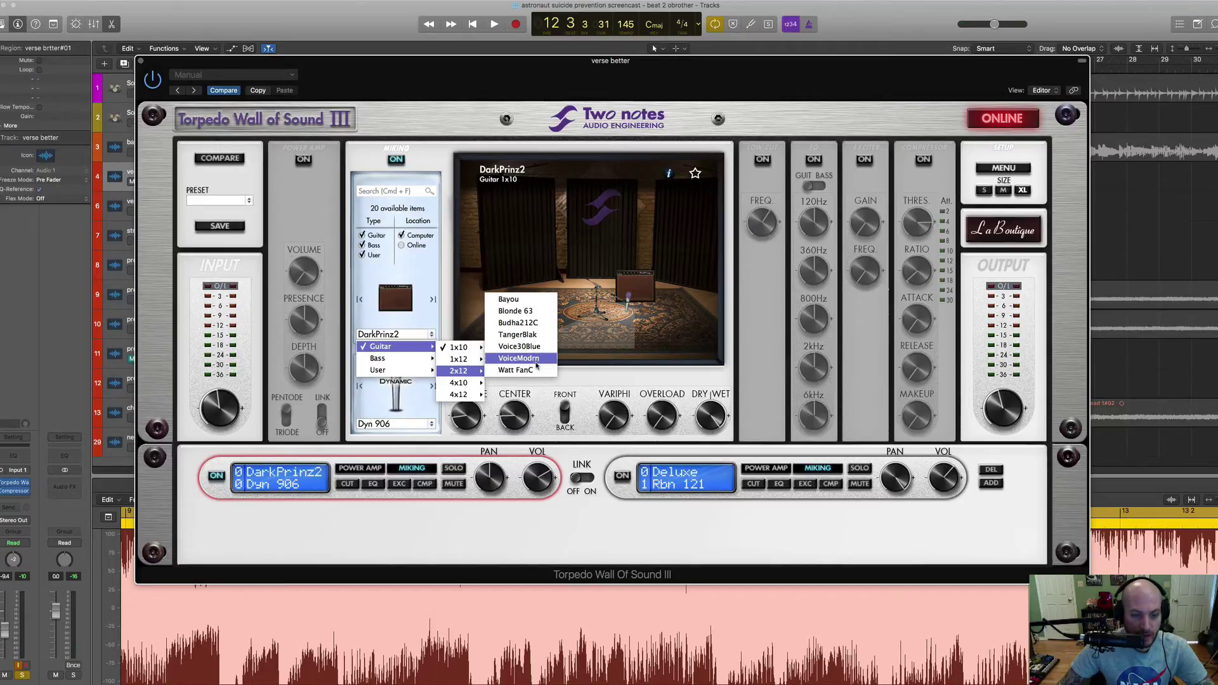
click(519, 346)
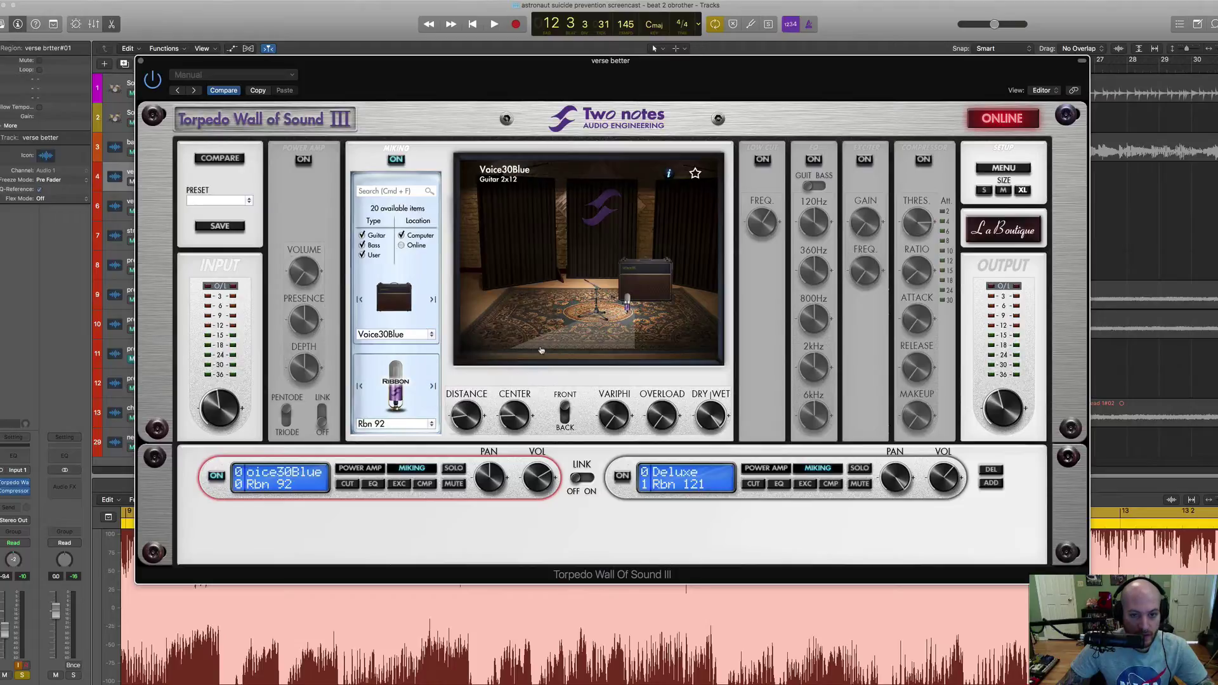
key(space)
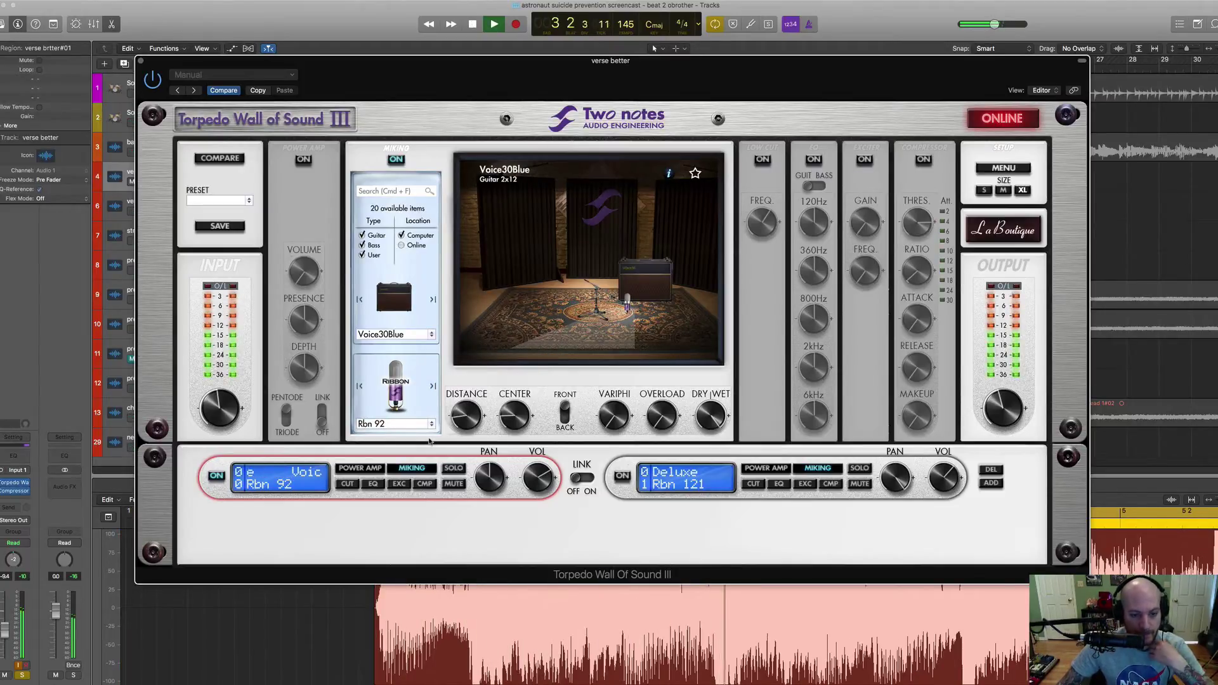
Audition the Cnd Mk5, Cnd Mk5 O, Rbn 121 and Rbn 4038 microphones on the Voice30Blue cabinet and stop playback
click(390, 423)
click(382, 435)
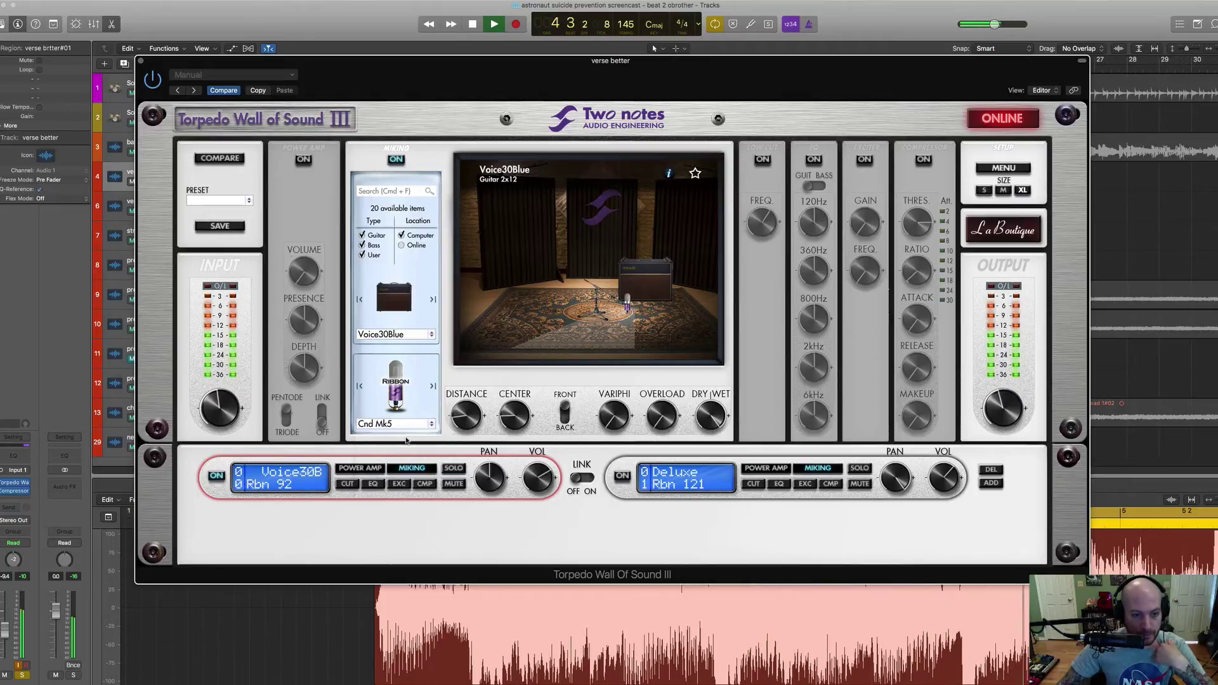
click(392, 423)
click(405, 446)
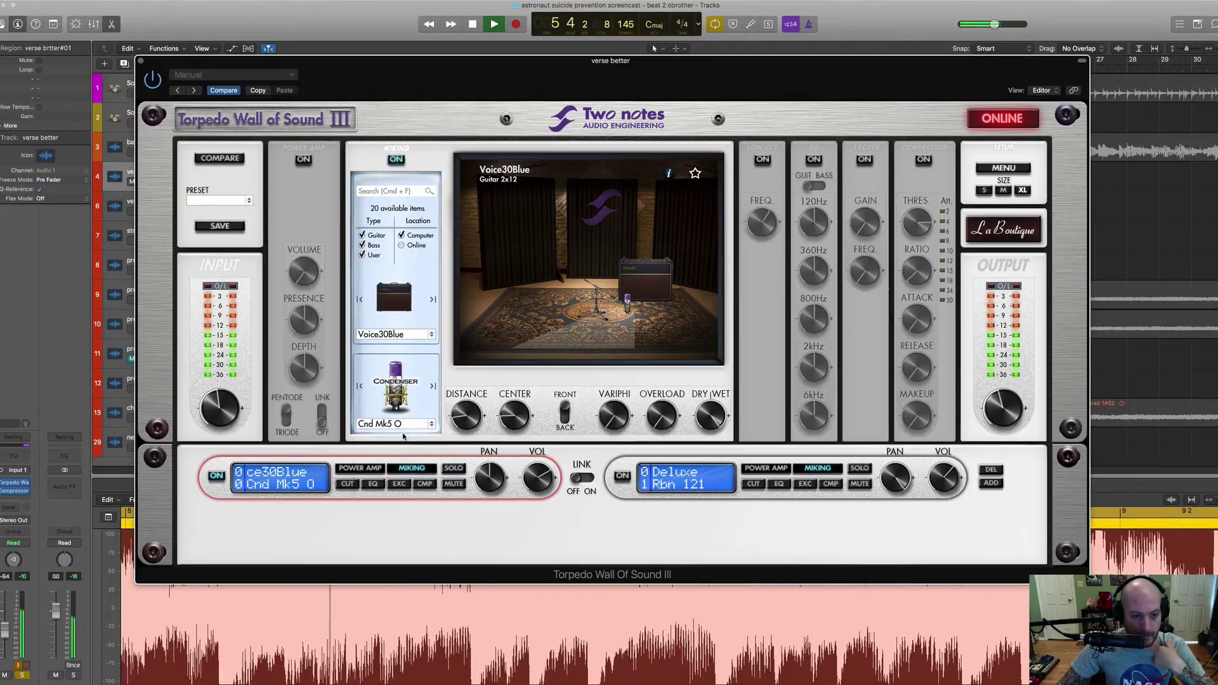
click(392, 423)
click(404, 464)
click(400, 423)
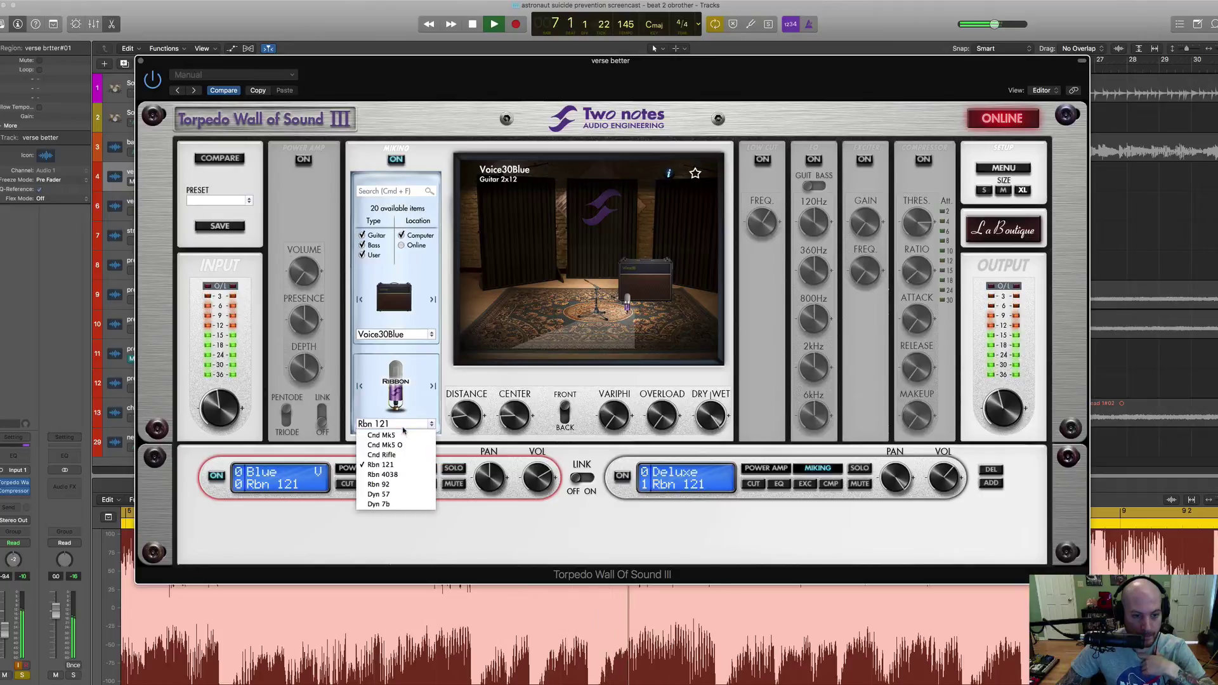
click(405, 475)
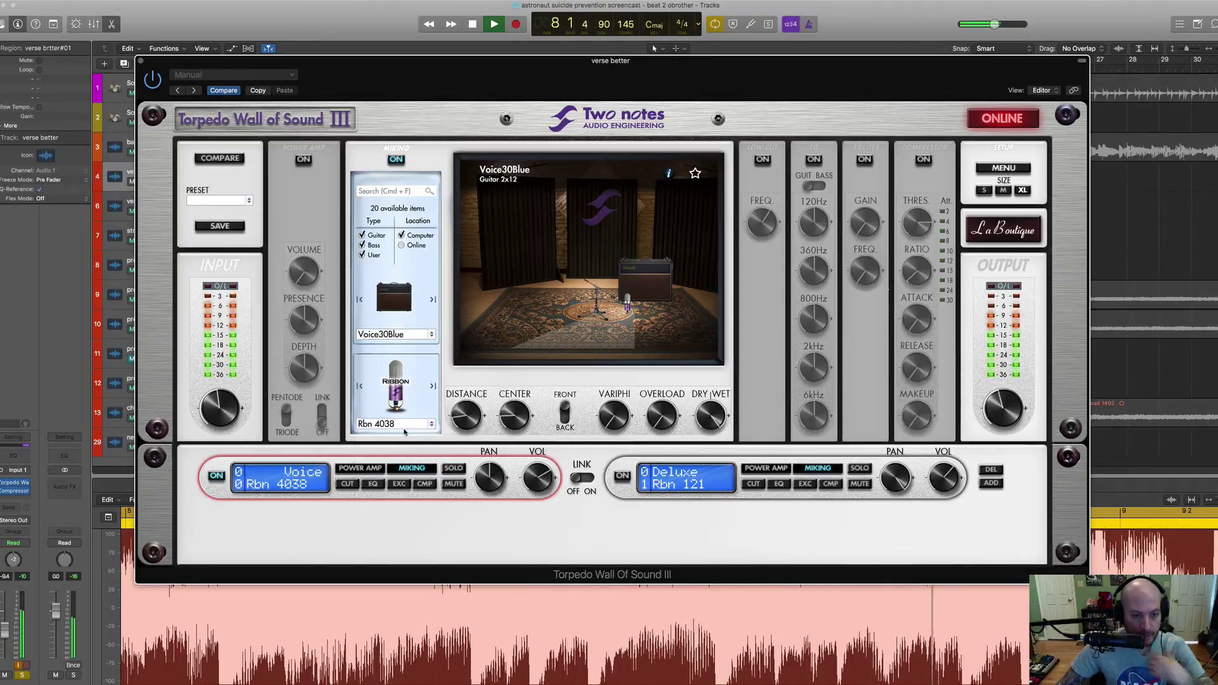
key(space)
Replace the Voice30Blue with the SuperBlue 4x10 guitar cabinet and play the loop
click(401, 335)
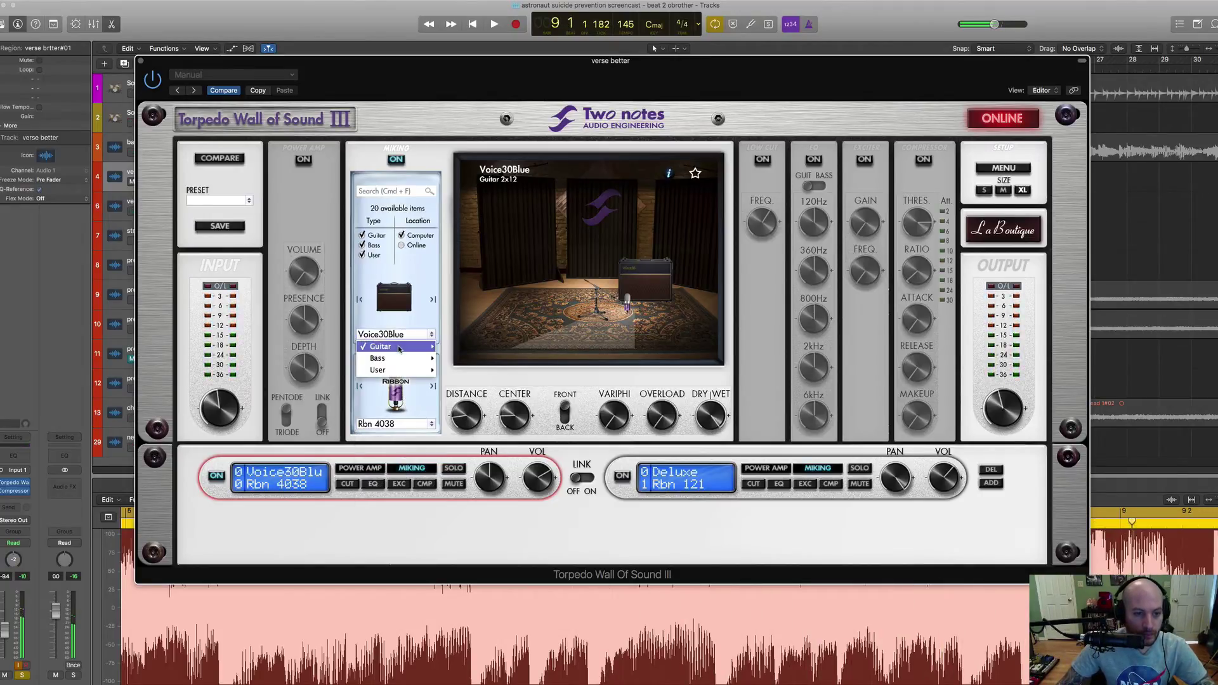
mouse_move(406, 346)
mouse_move(466, 383)
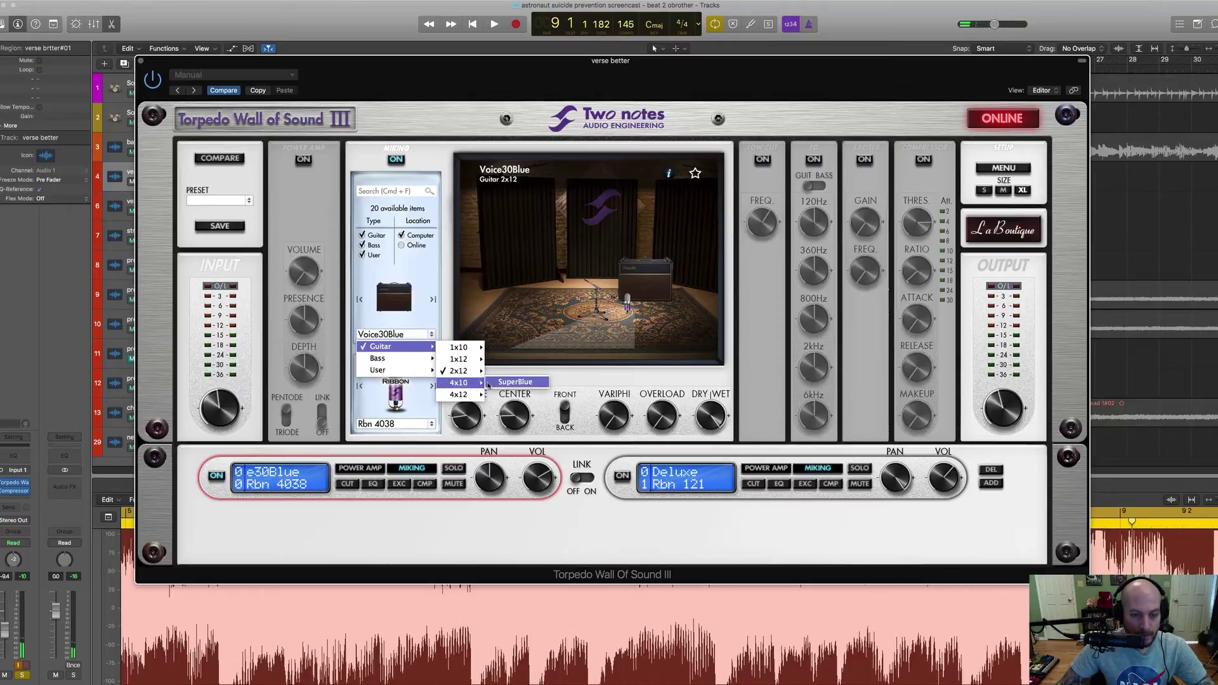
click(508, 382)
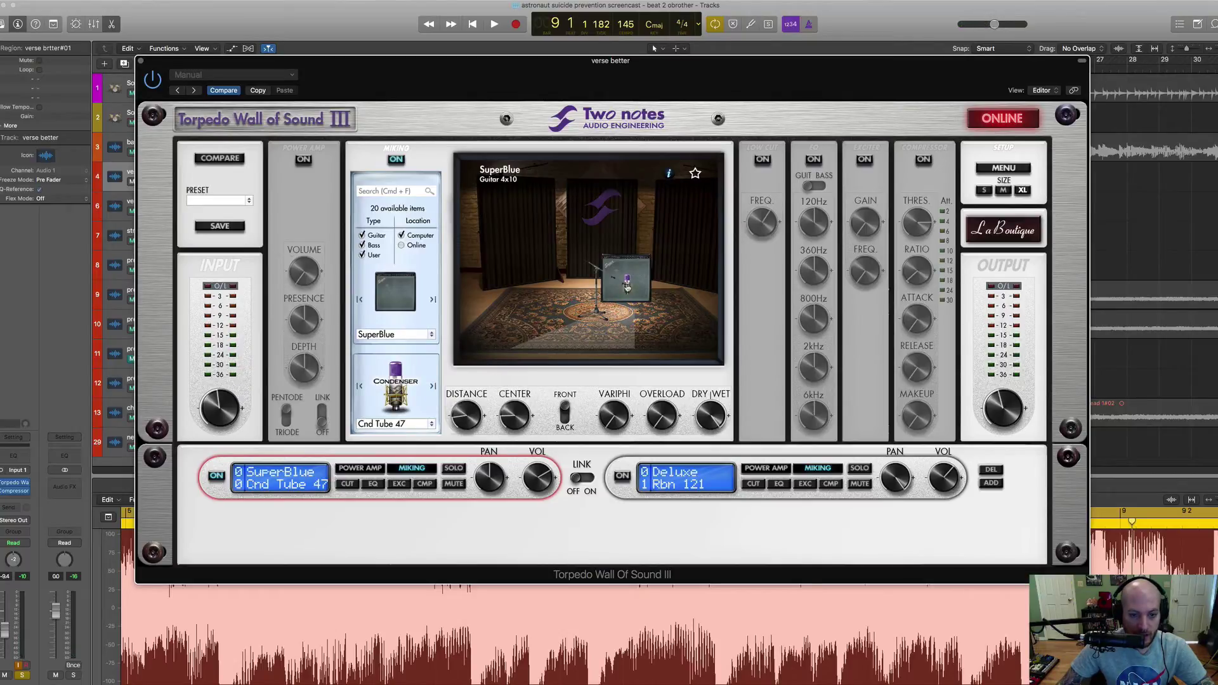
key(space)
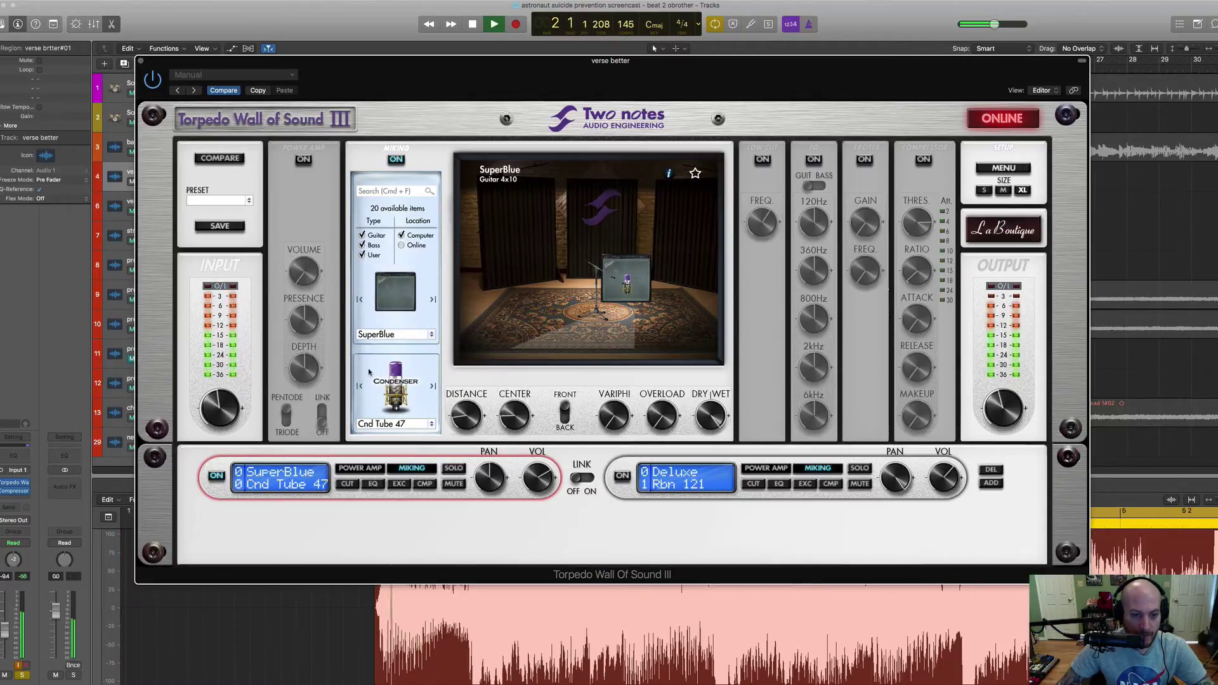
Audition the Dyn 57, Cnd 141 O, Cnd 37A and Cnd 87 microphones on the SuperBlue cabinet
click(399, 424)
click(381, 504)
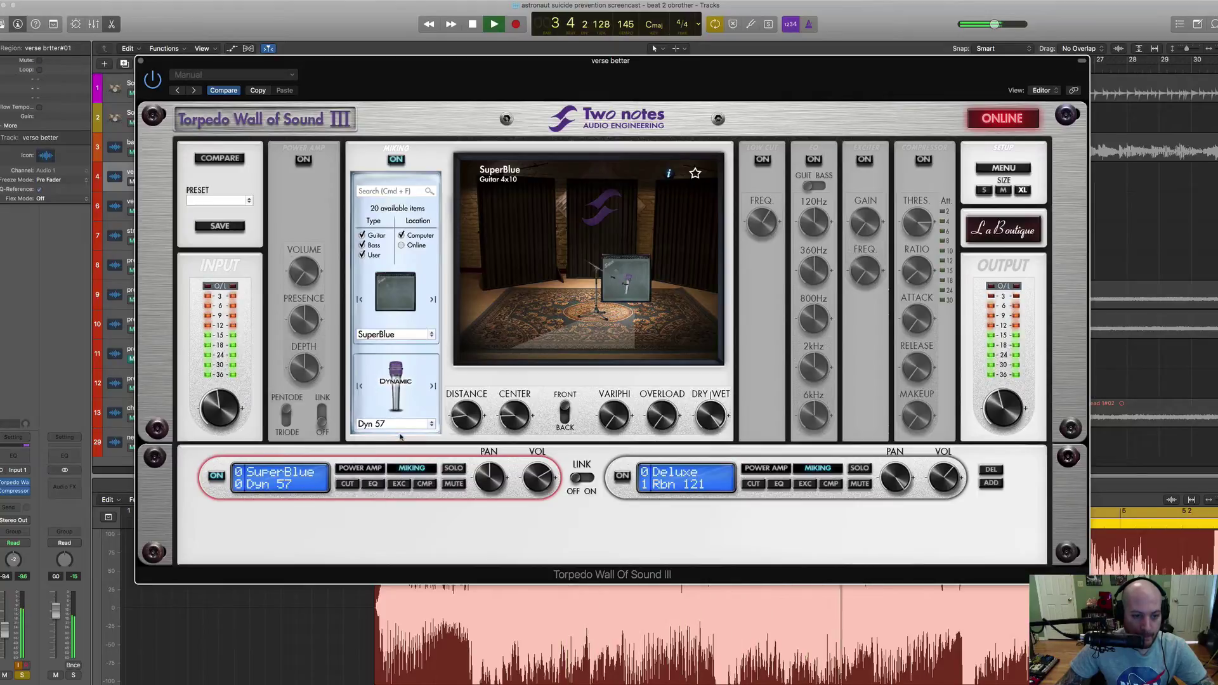
click(403, 425)
click(388, 435)
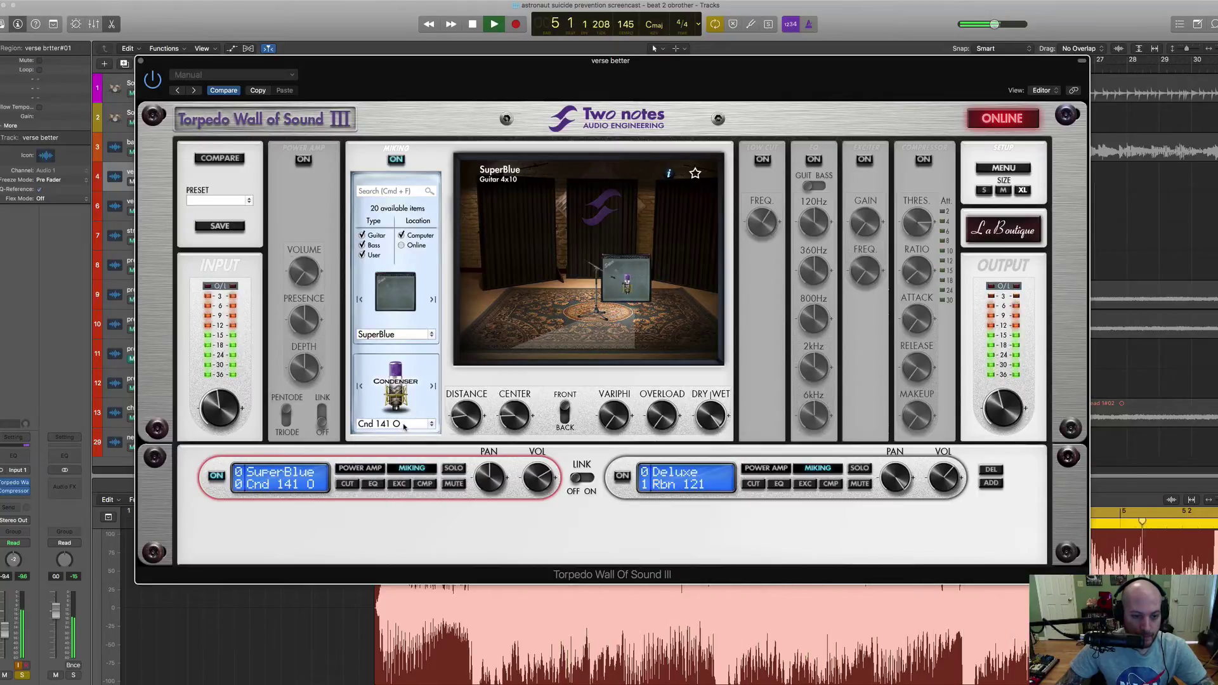
click(404, 424)
click(382, 445)
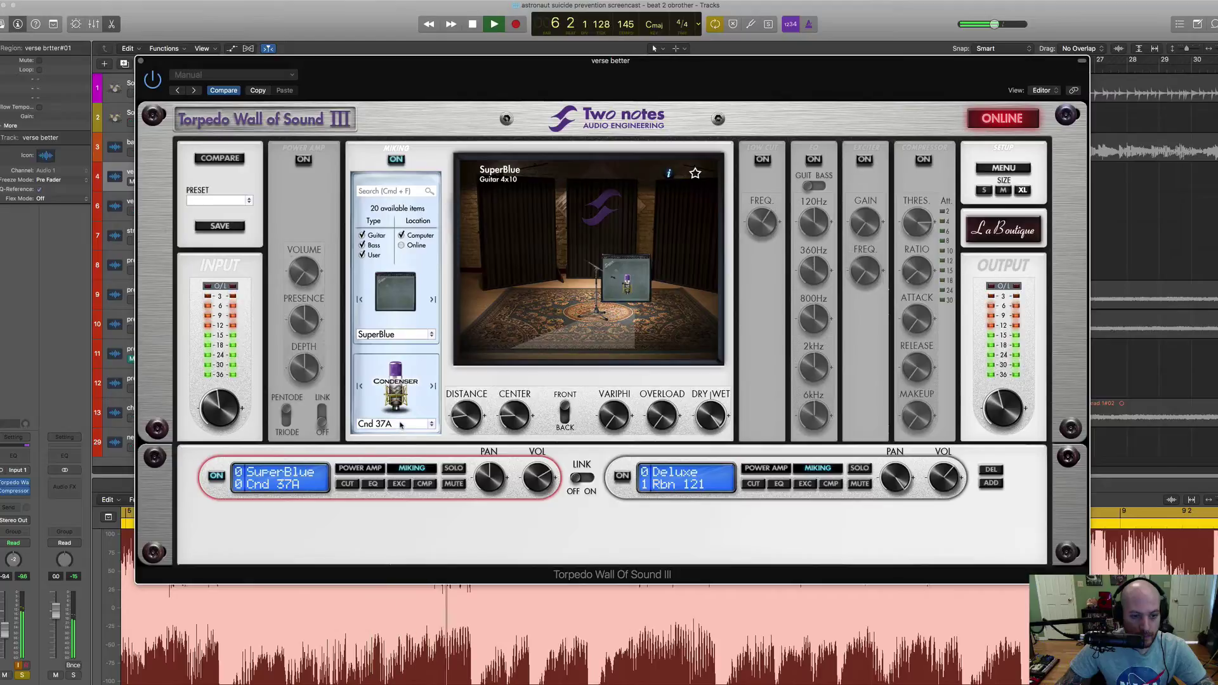
click(401, 424)
click(378, 455)
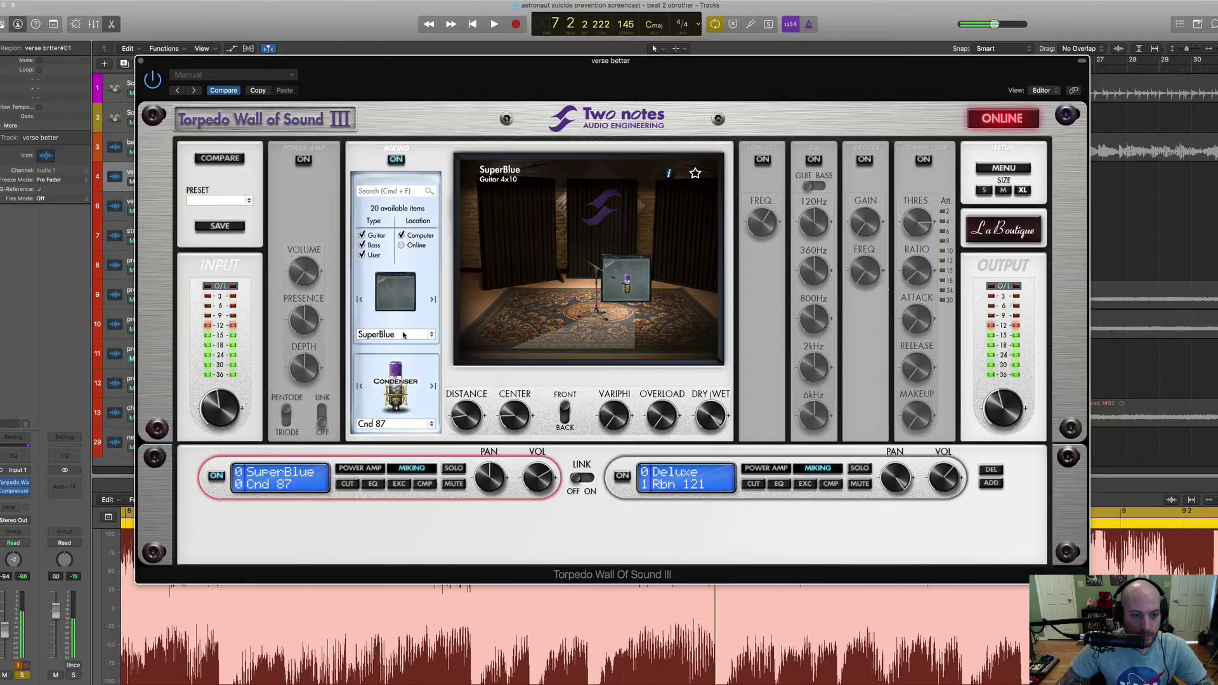
Load the Brit 60A 4x12 guitar cabinet in place of the SuperBlue, shift its microphone slightly and play the loop
click(403, 334)
mouse_move(406, 346)
mouse_move(464, 395)
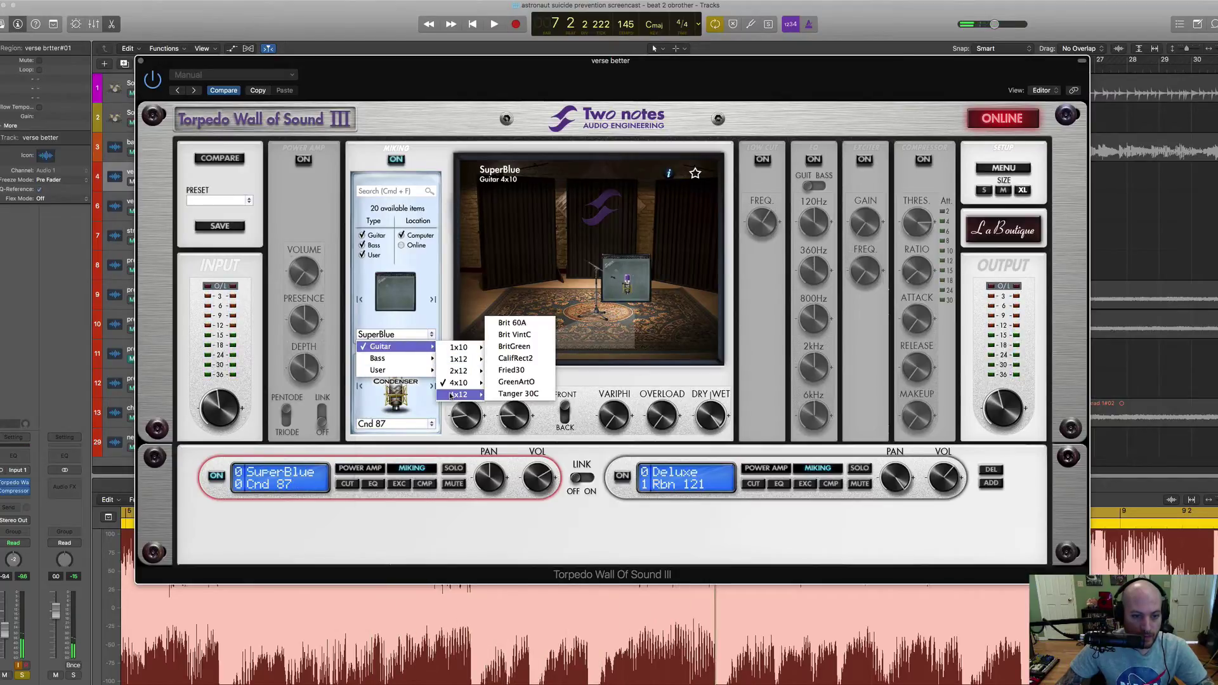
click(511, 322)
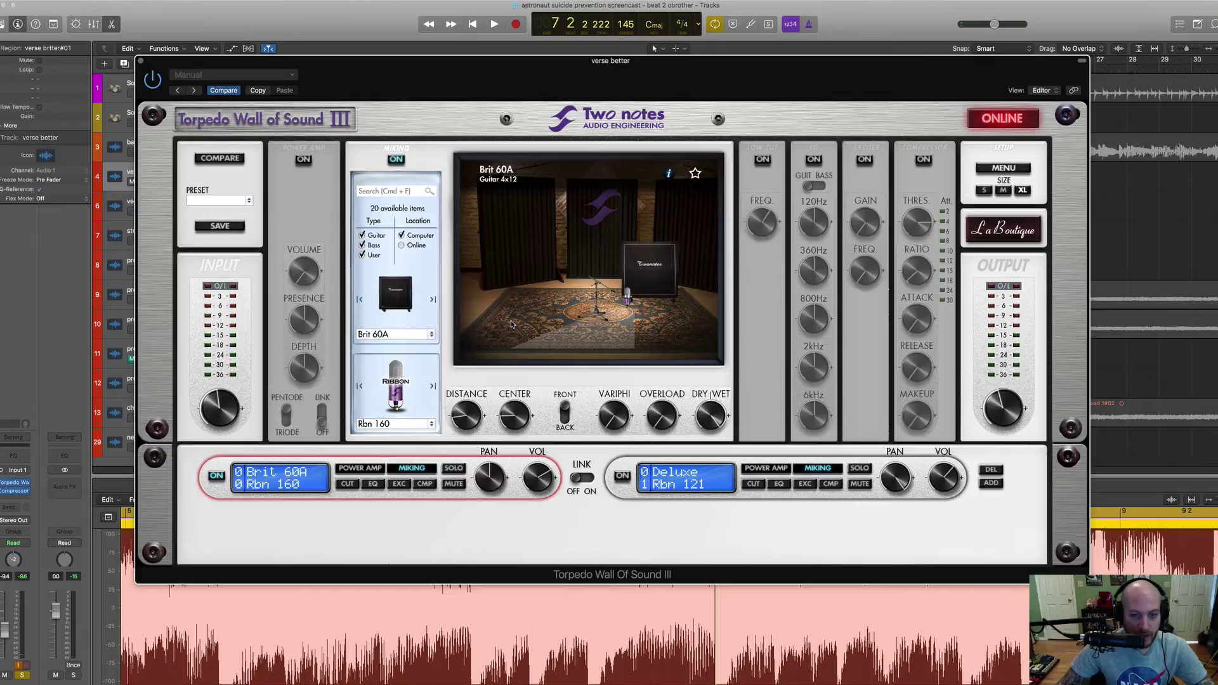
drag(637, 305, 633, 301)
key(space)
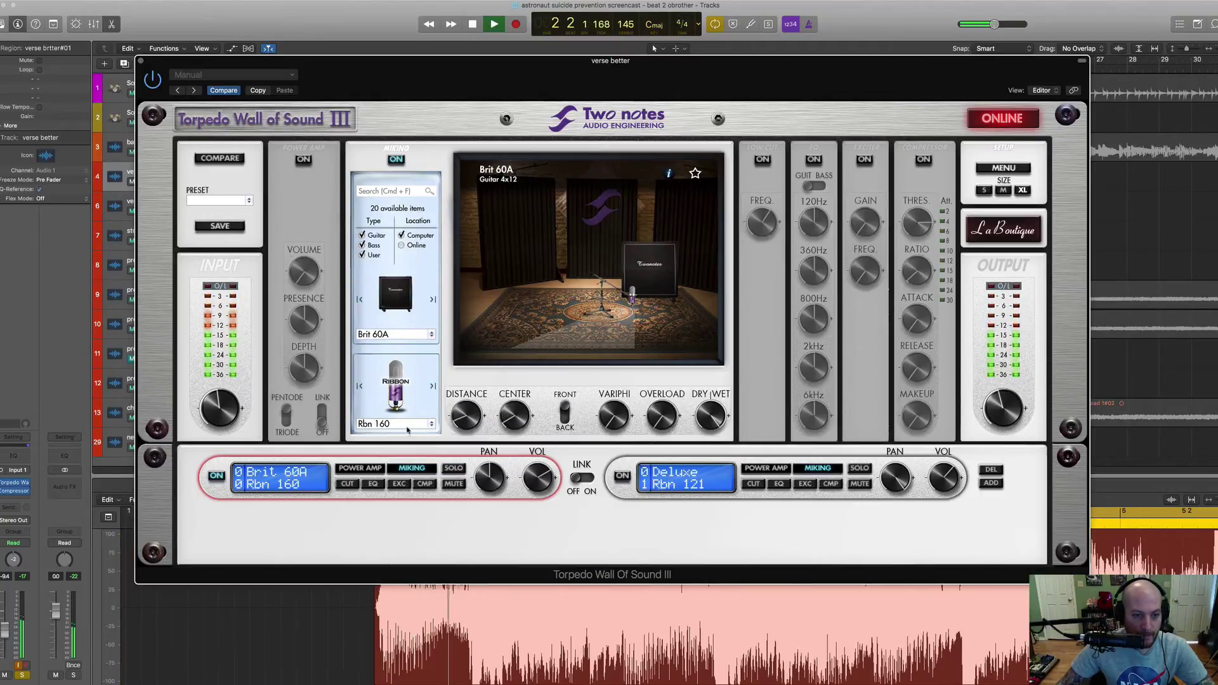
Audition the Rbn 122 and Dyn 57 microphones on the Brit 60A cabinet while the loop plays
click(405, 425)
key(Down)
key(Return)
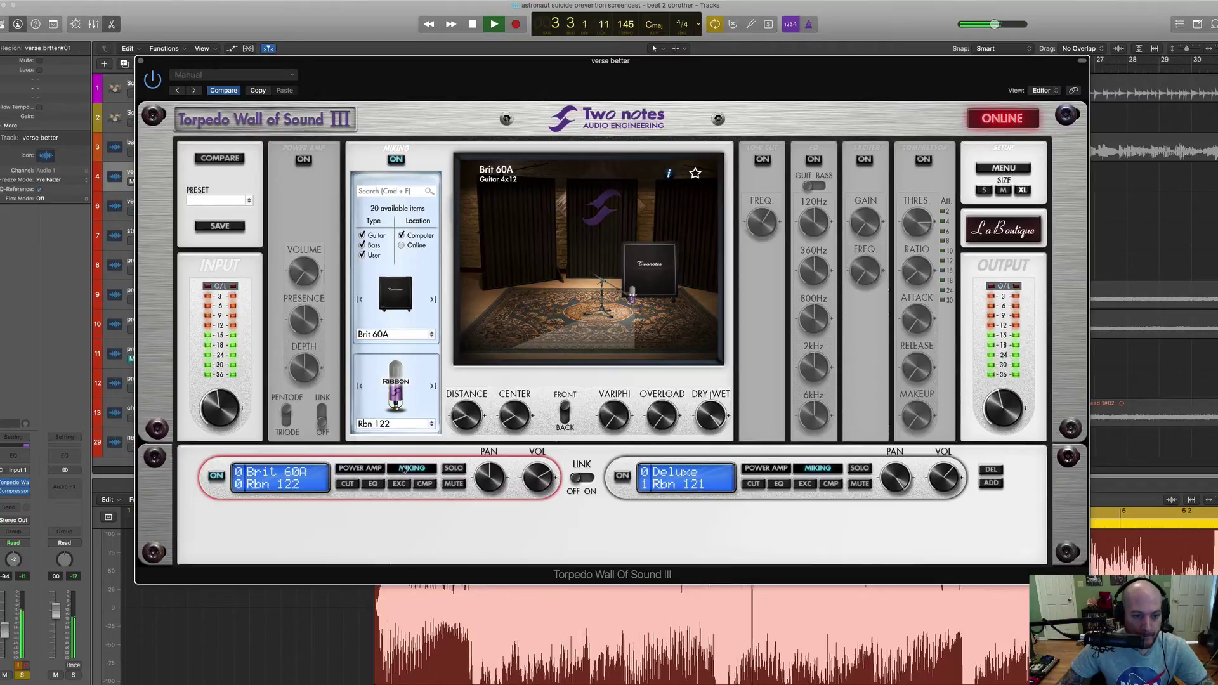
click(405, 424)
key(Down)
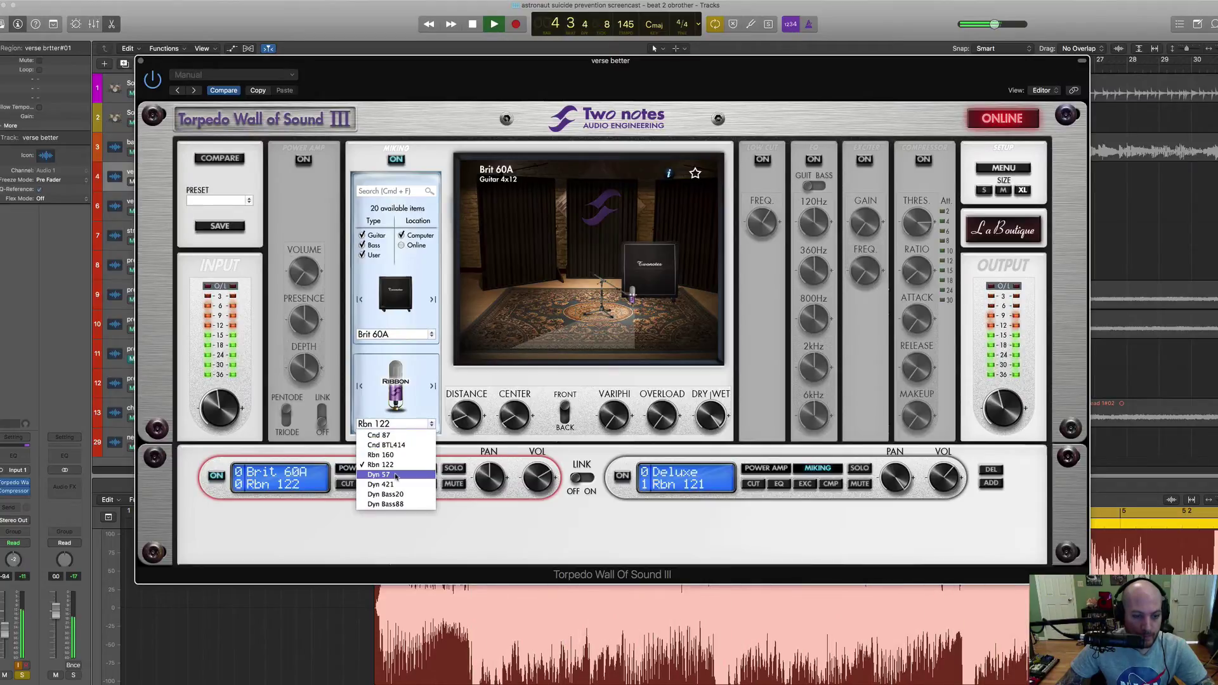
key(Return)
Audition the Dyn 421 and Cnd 87 microphones on the Brit 60A cabinet and stop playback
click(401, 424)
key(Down)
key(Down)
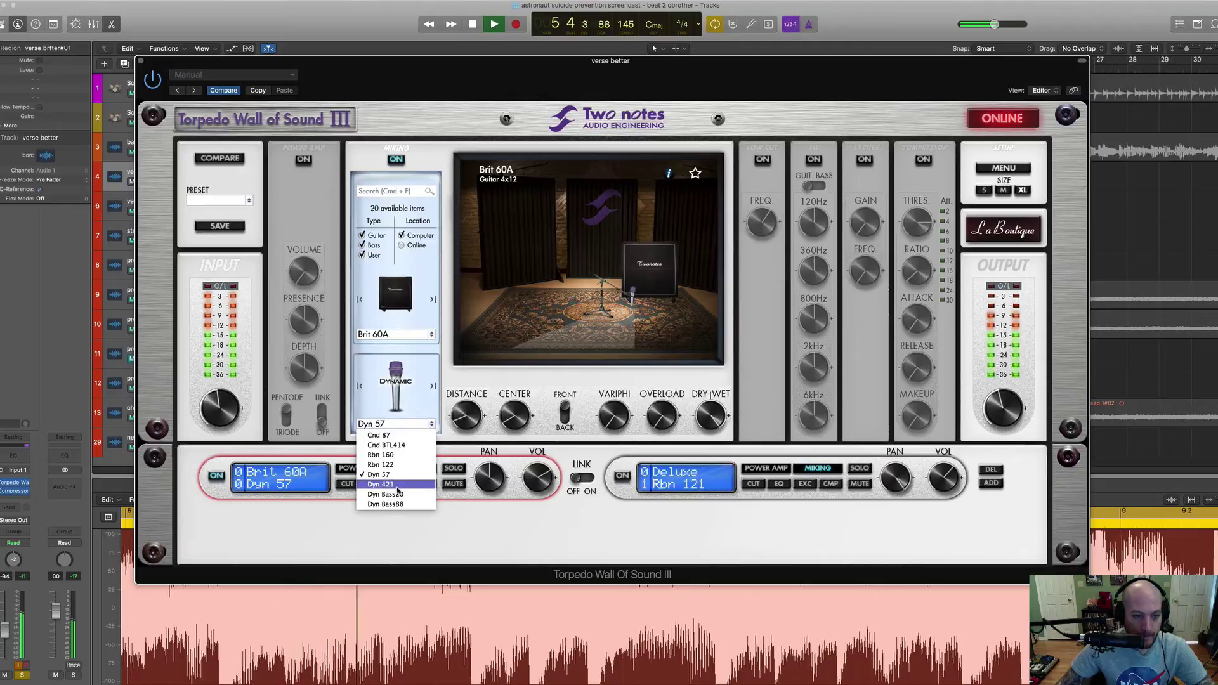
key(Return)
click(398, 423)
key(Down)
key(Return)
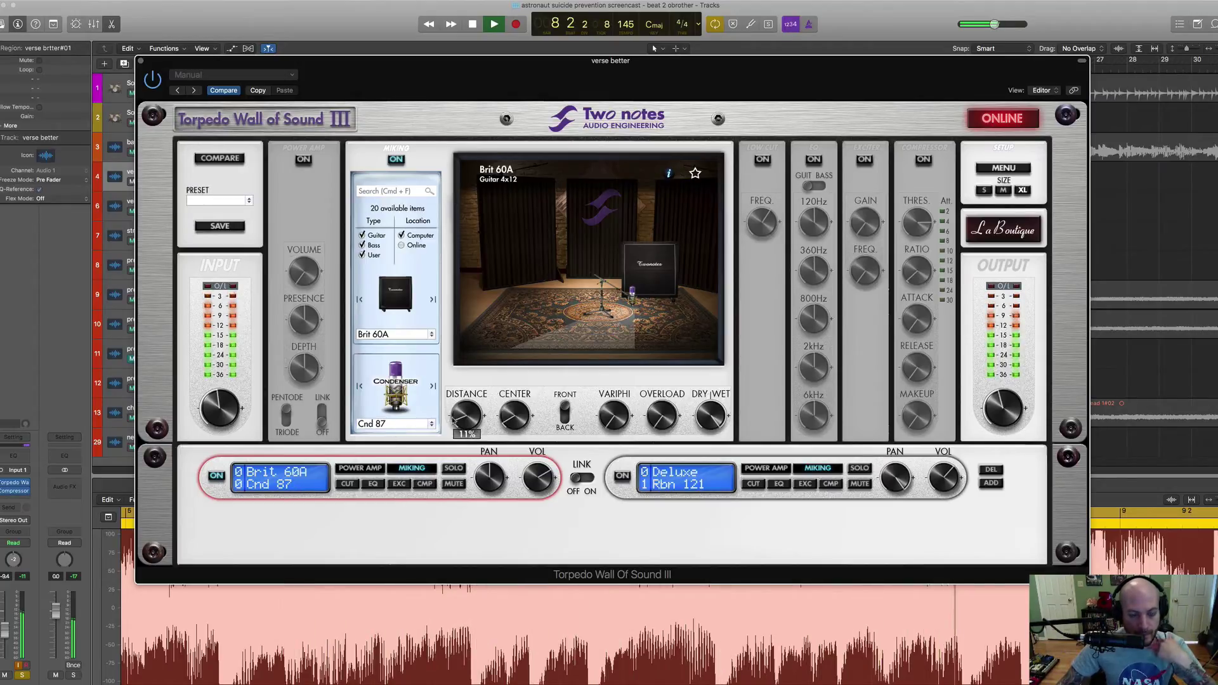
key(space)
Replace the Brit 60A with the Tanger 30C 4x12 guitar cabinet, place its microphone at 6% distance and 7% center, and play the loop
click(400, 334)
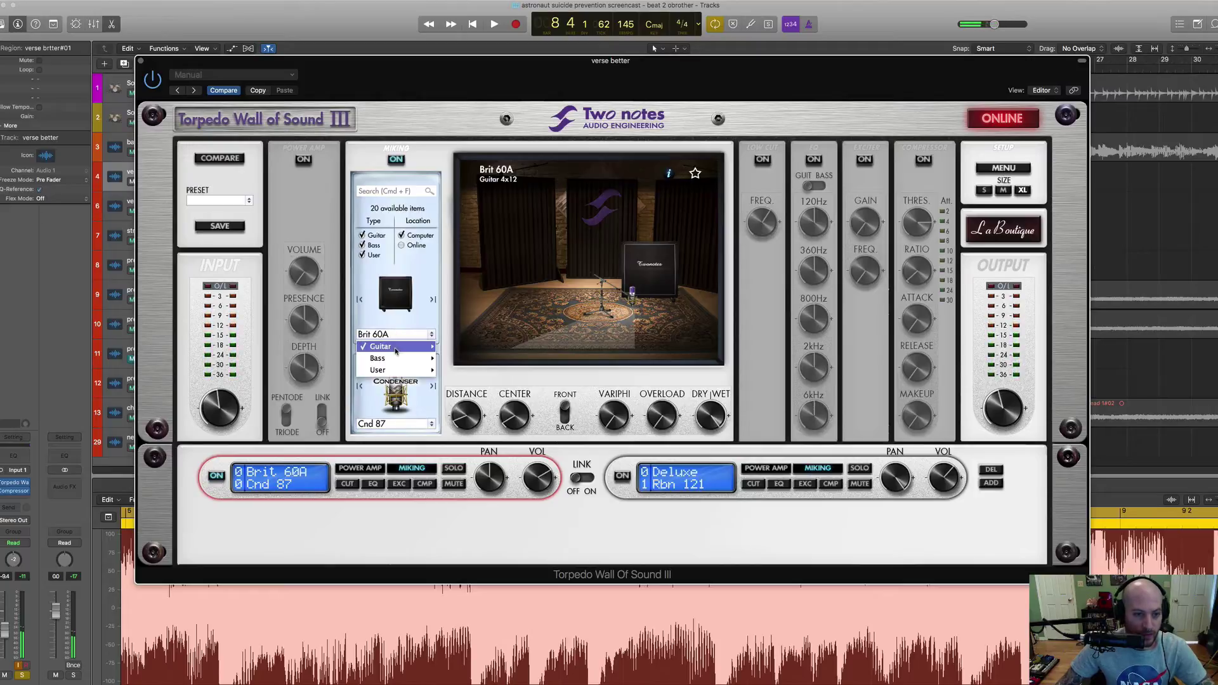
mouse_move(406, 347)
mouse_move(450, 395)
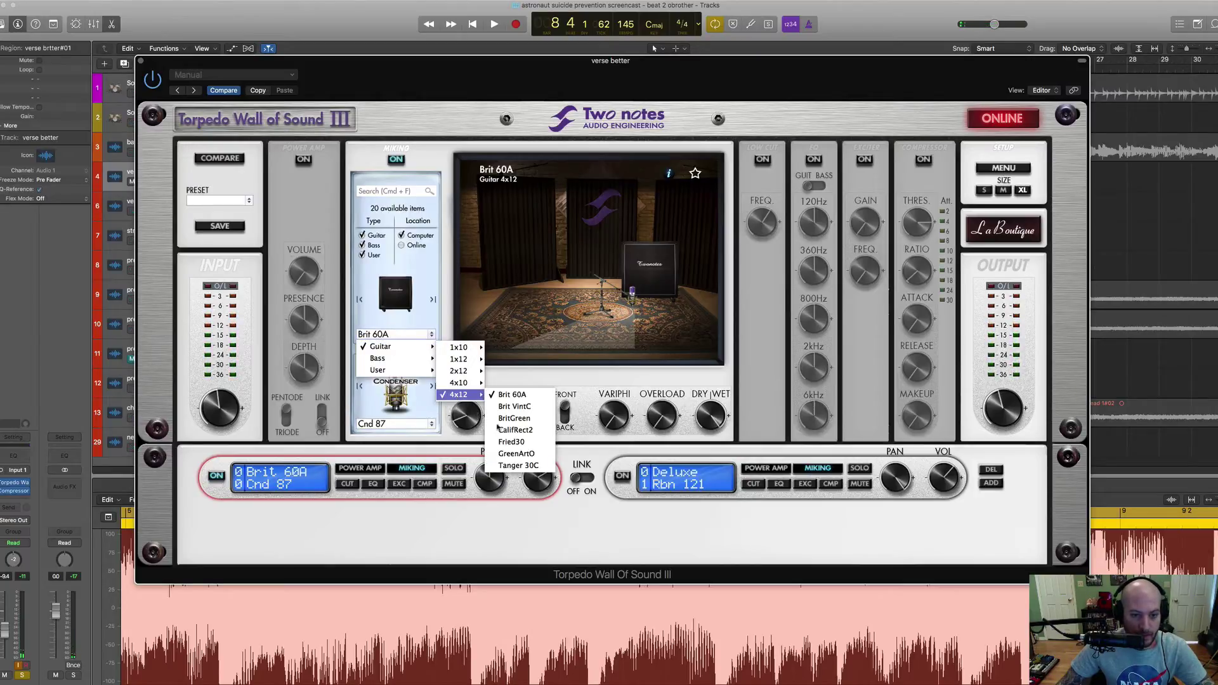
click(516, 466)
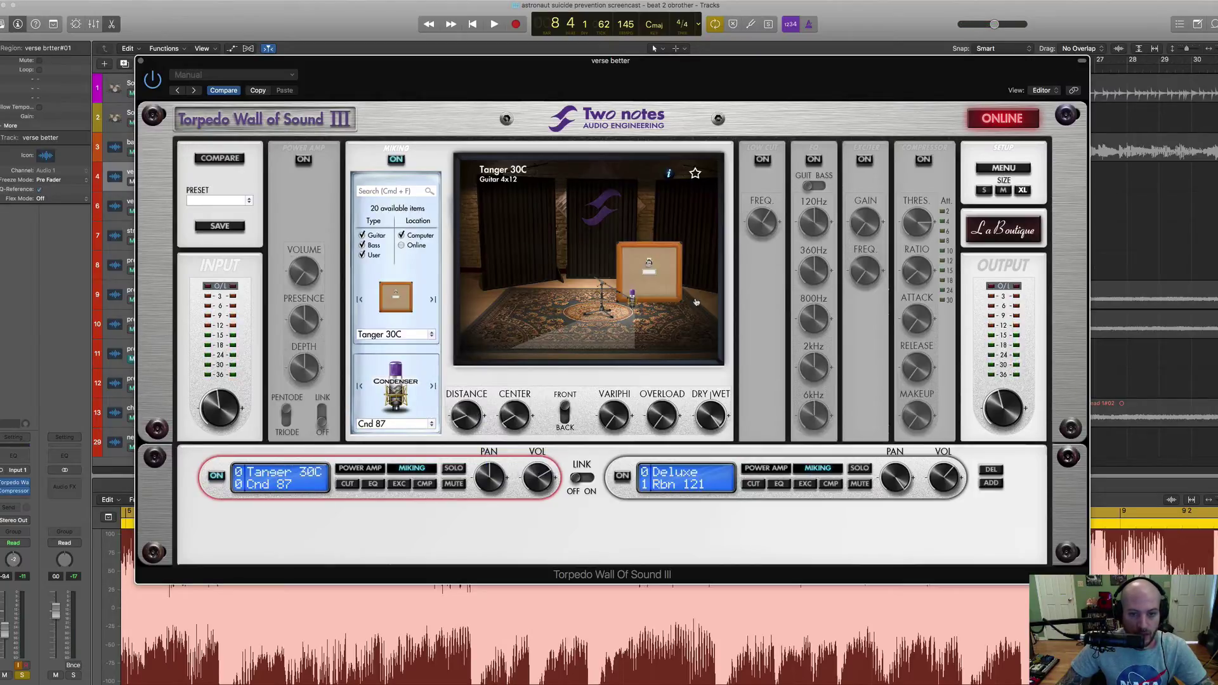
drag(634, 301, 635, 299)
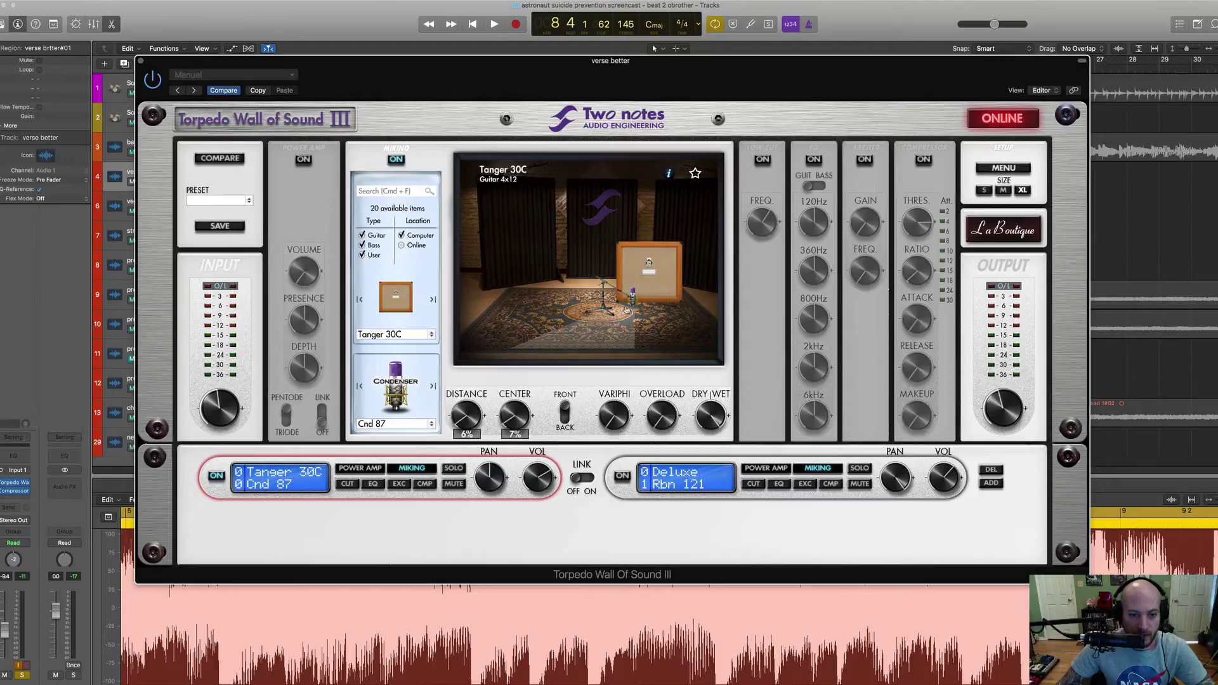
key(space)
Audition the Cnd BTL414 and Rbn 121 microphones on the Tanger 30C cabinet and stop playback
click(393, 423)
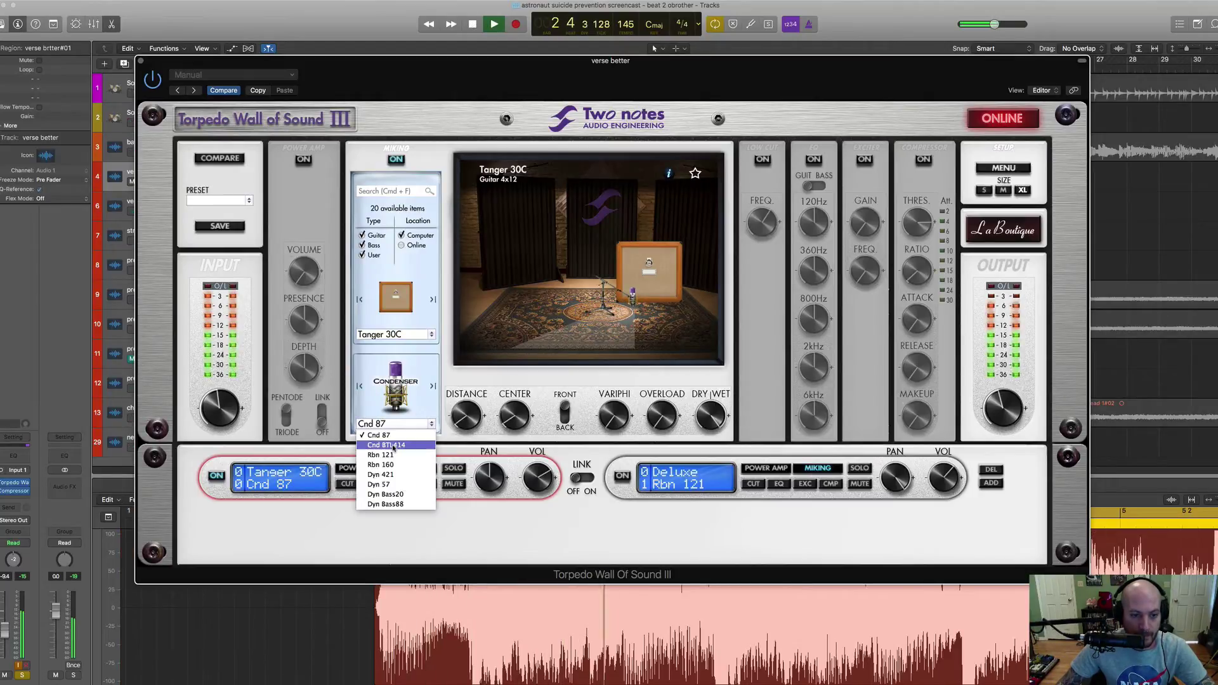
click(394, 446)
click(394, 423)
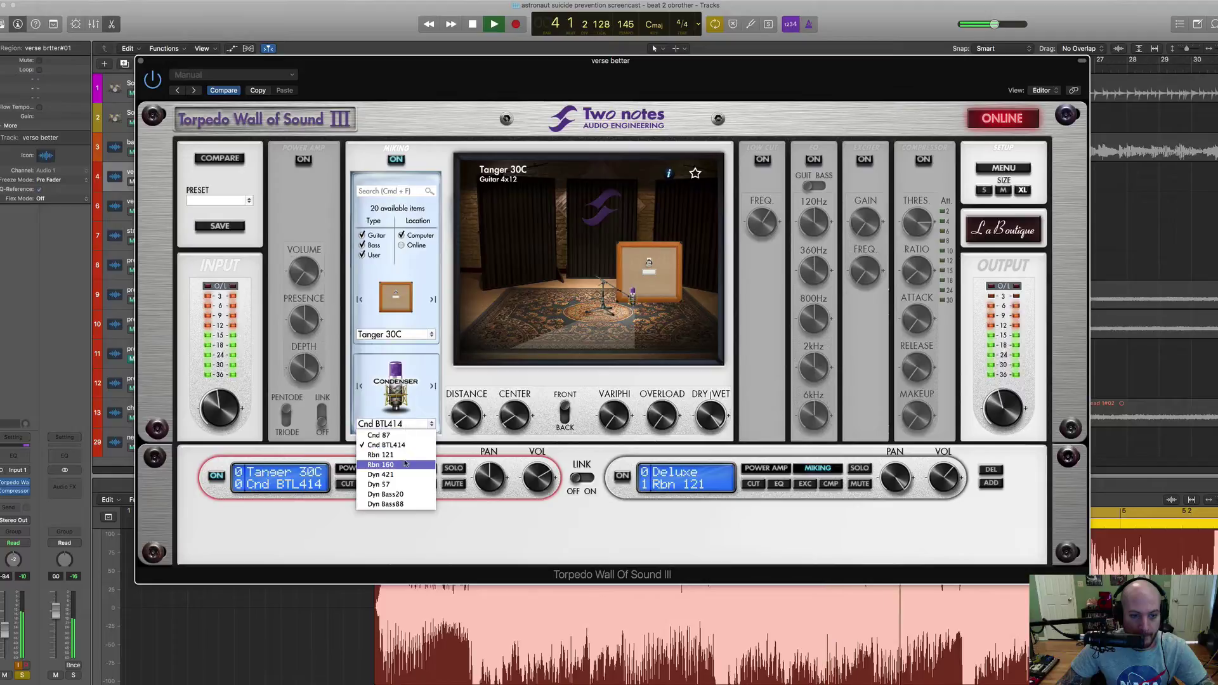
click(403, 454)
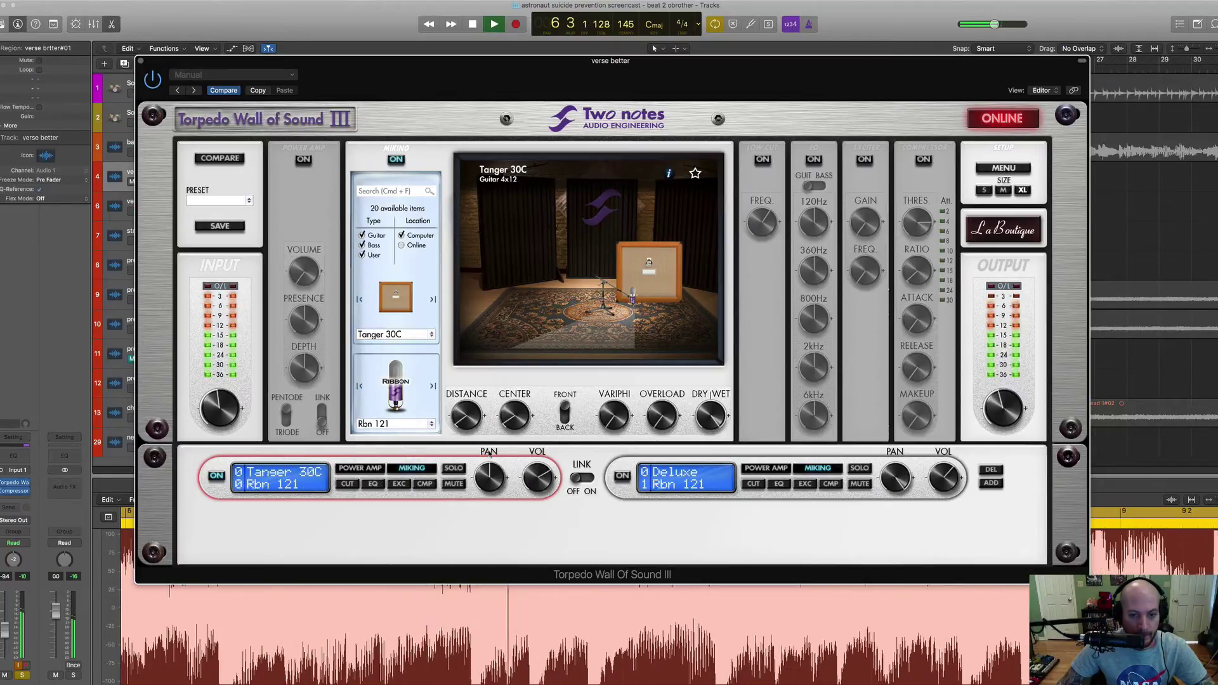
key(space)
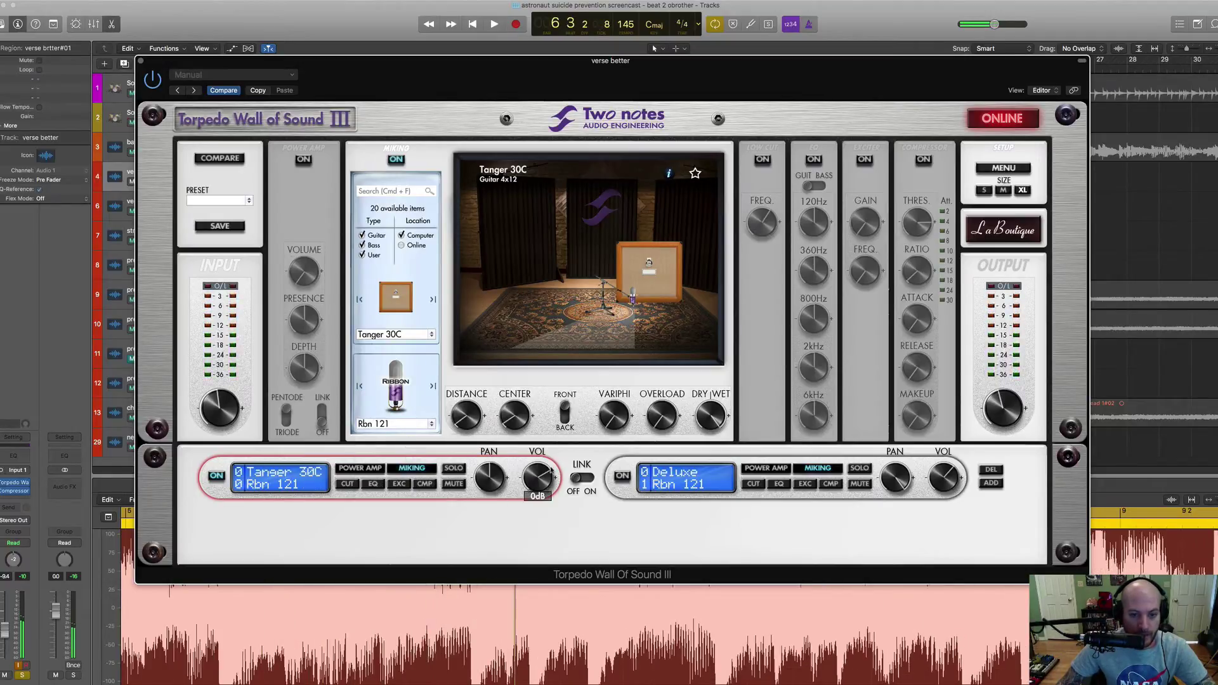
Shift the Deluxe cabinet's Rbn 121 microphone slightly, enable the Deluxe alongside the Tanger 30C and play the loop
click(621, 470)
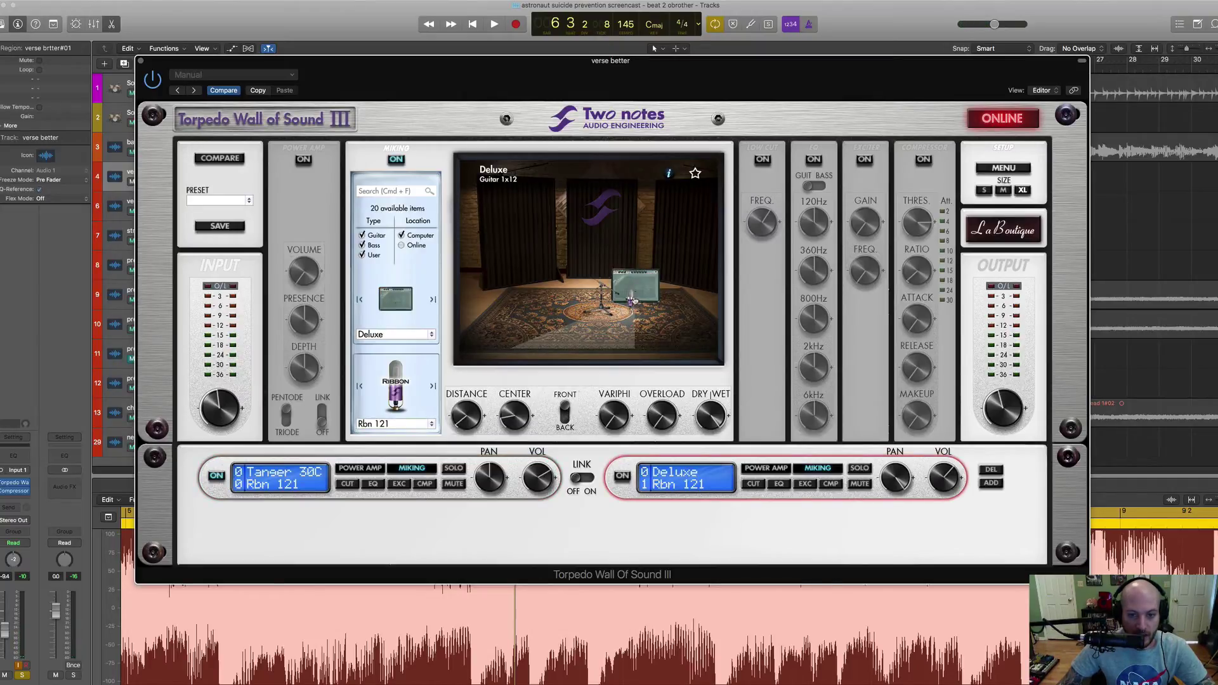
drag(632, 300, 630, 300)
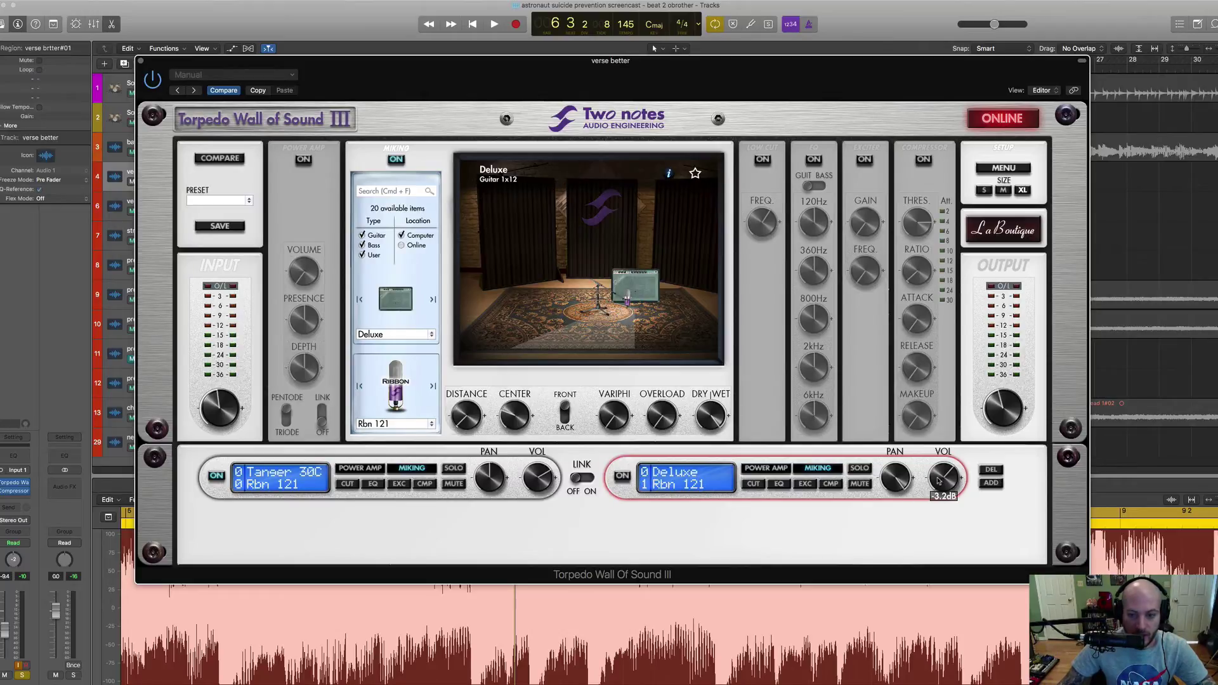
mouse_move(541, 475)
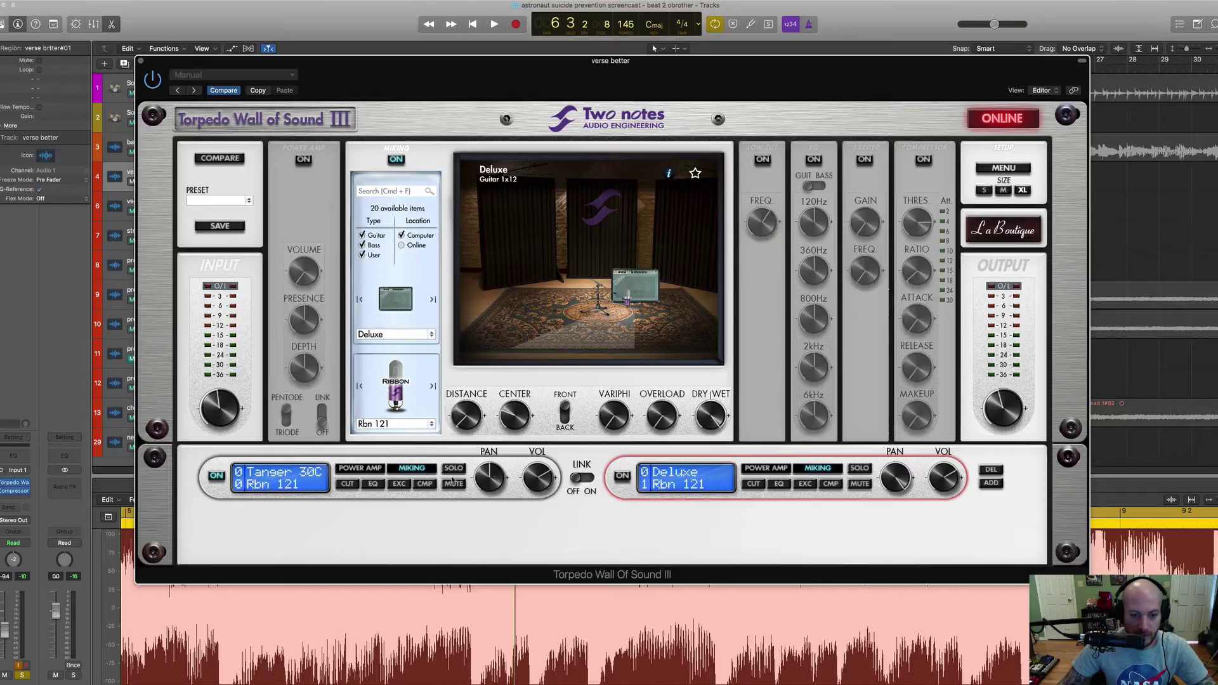
click(484, 468)
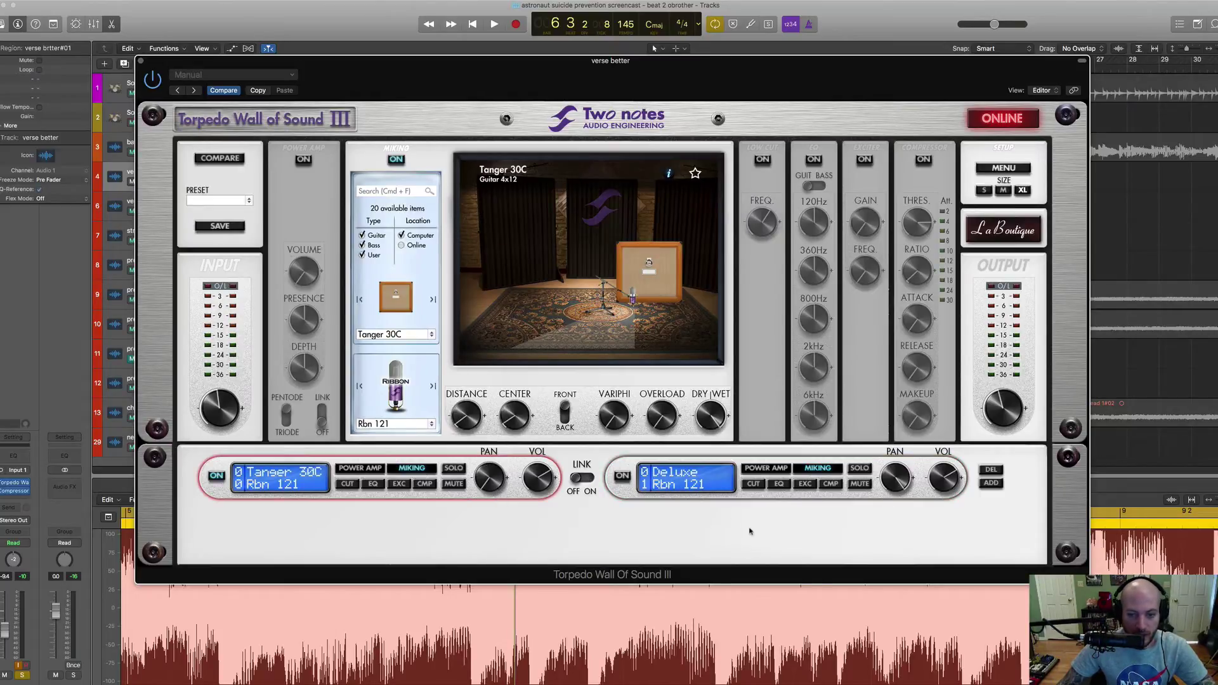
click(627, 479)
key(space)
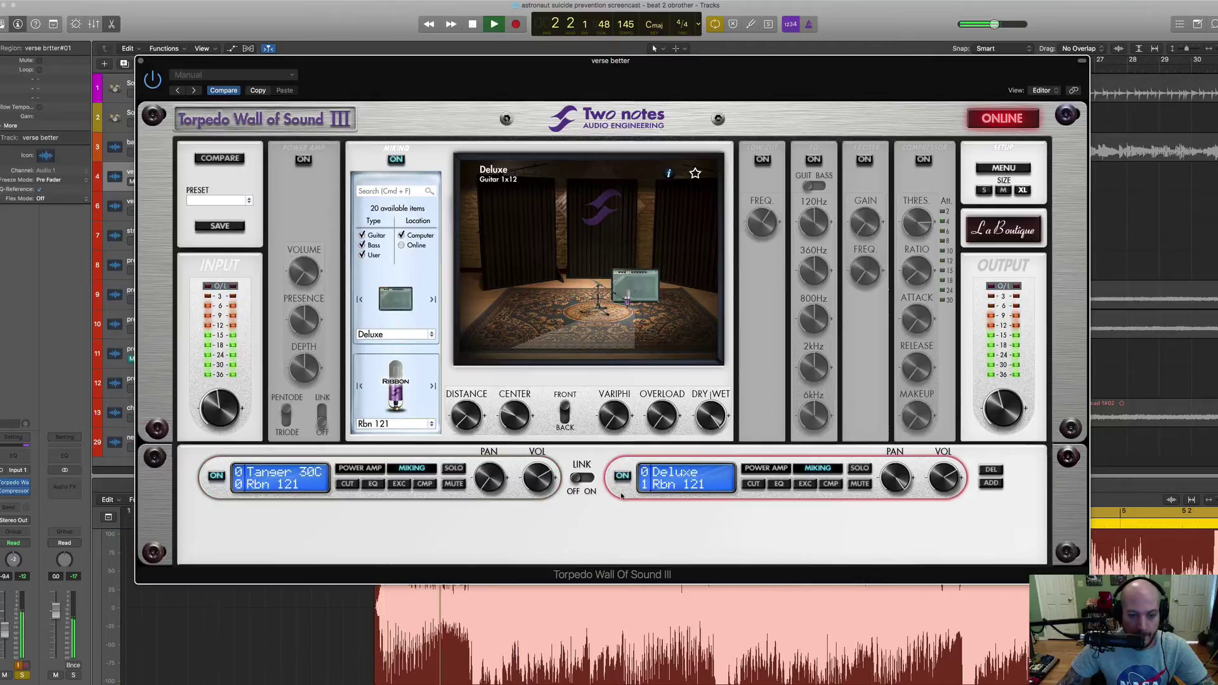
Compare the Tanger 30C and the Deluxe by soloing each against their blend and stop playback
mouse_move(538, 496)
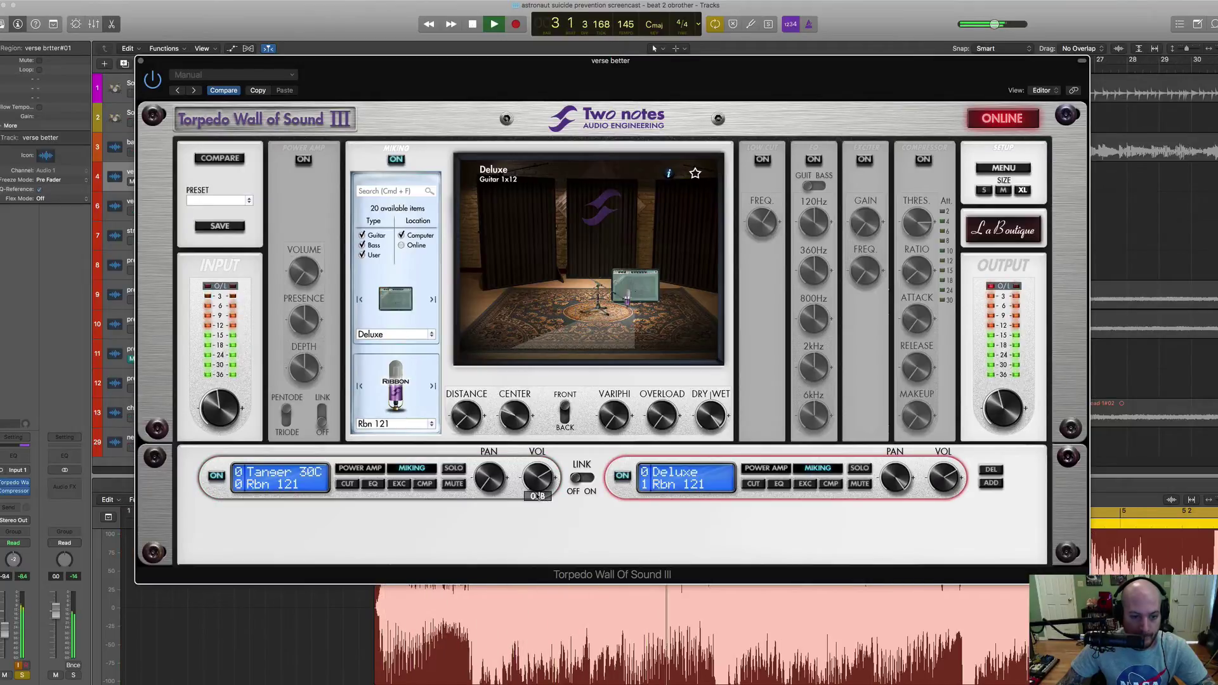
click(452, 469)
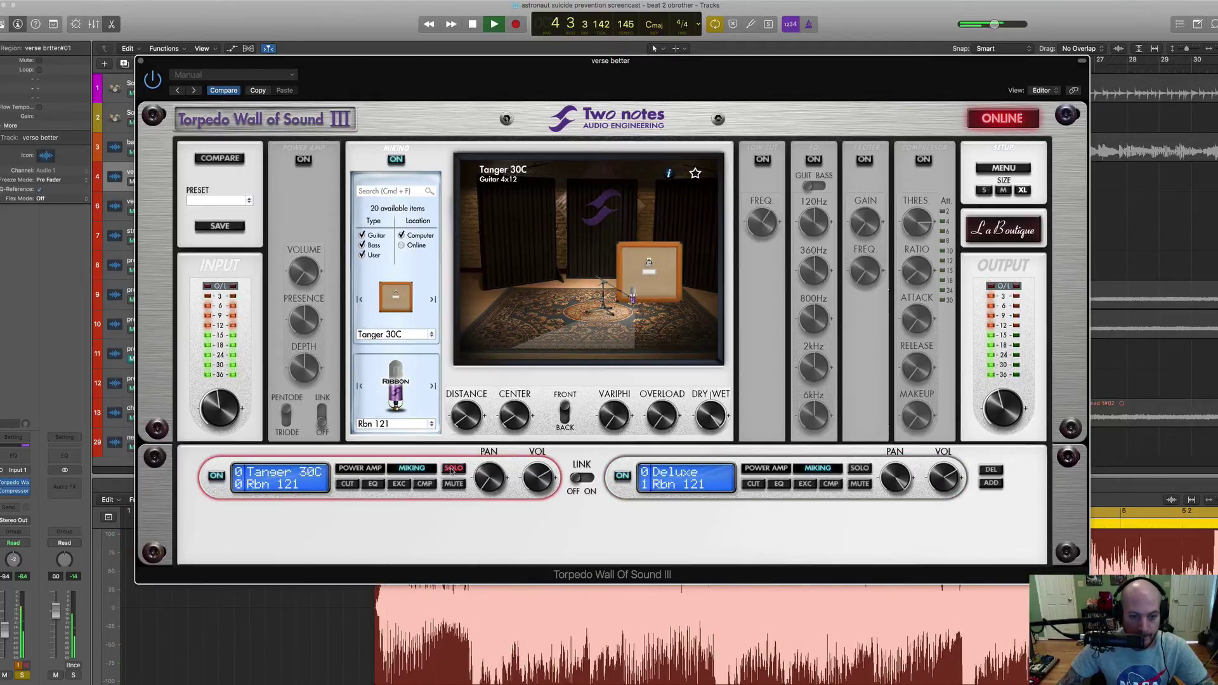
click(452, 469)
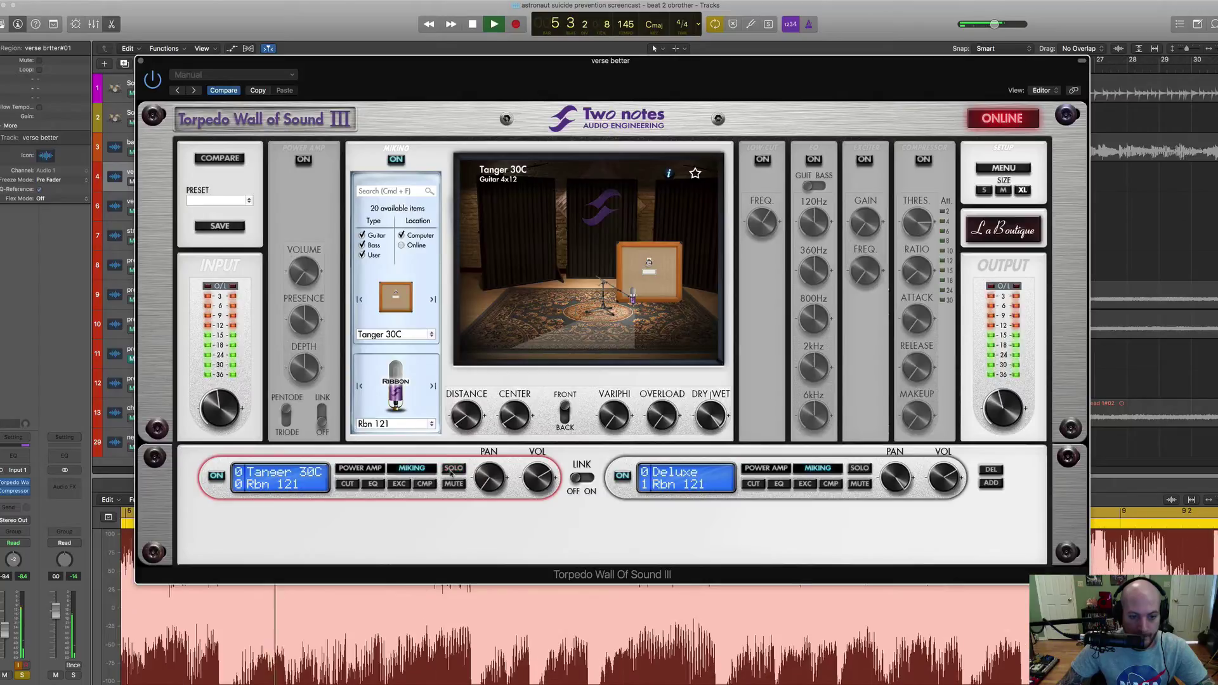
click(860, 469)
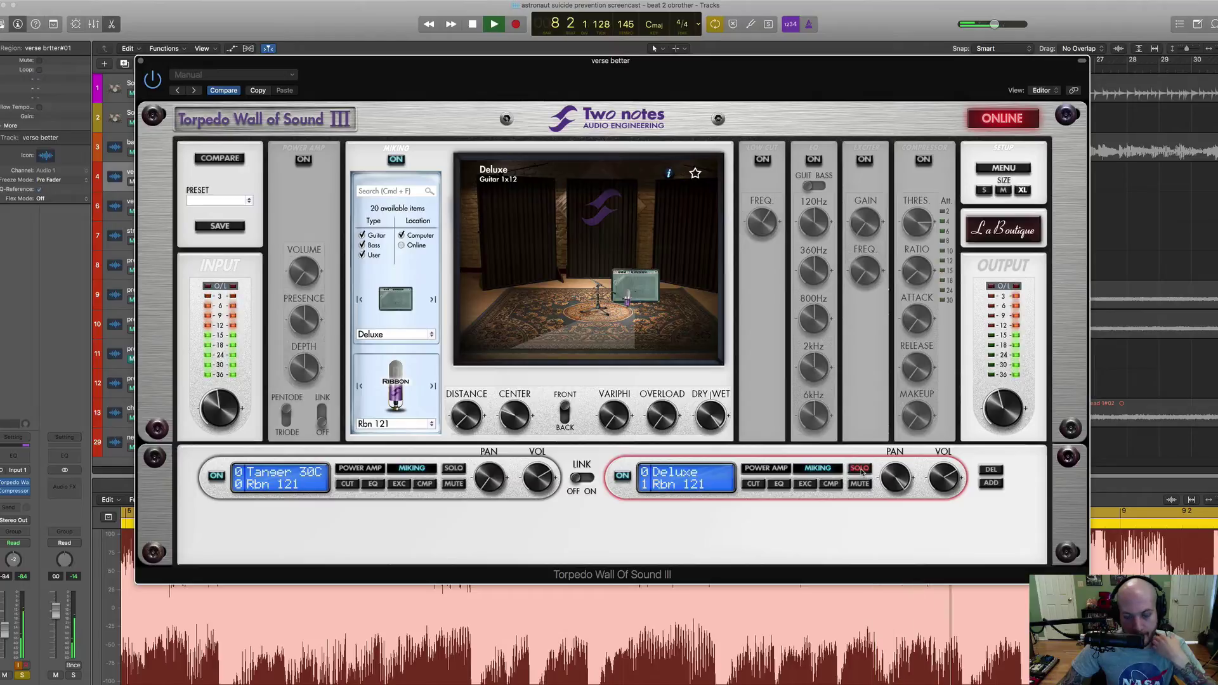
click(454, 469)
click(453, 470)
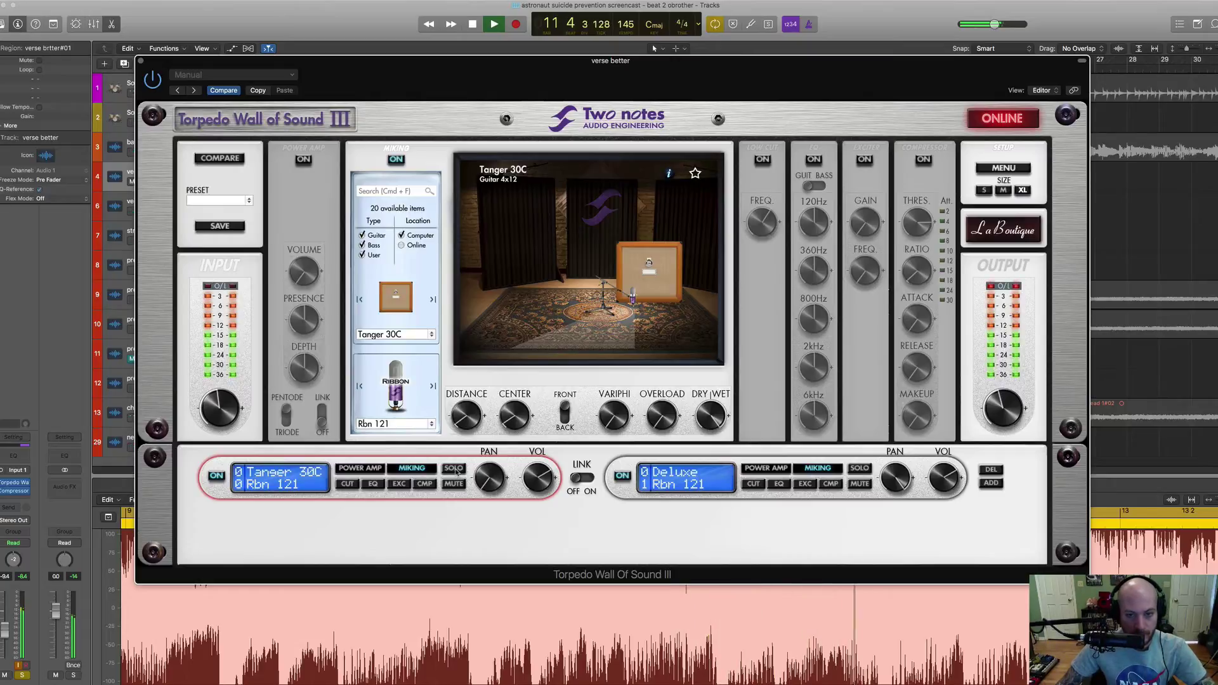
key(space)
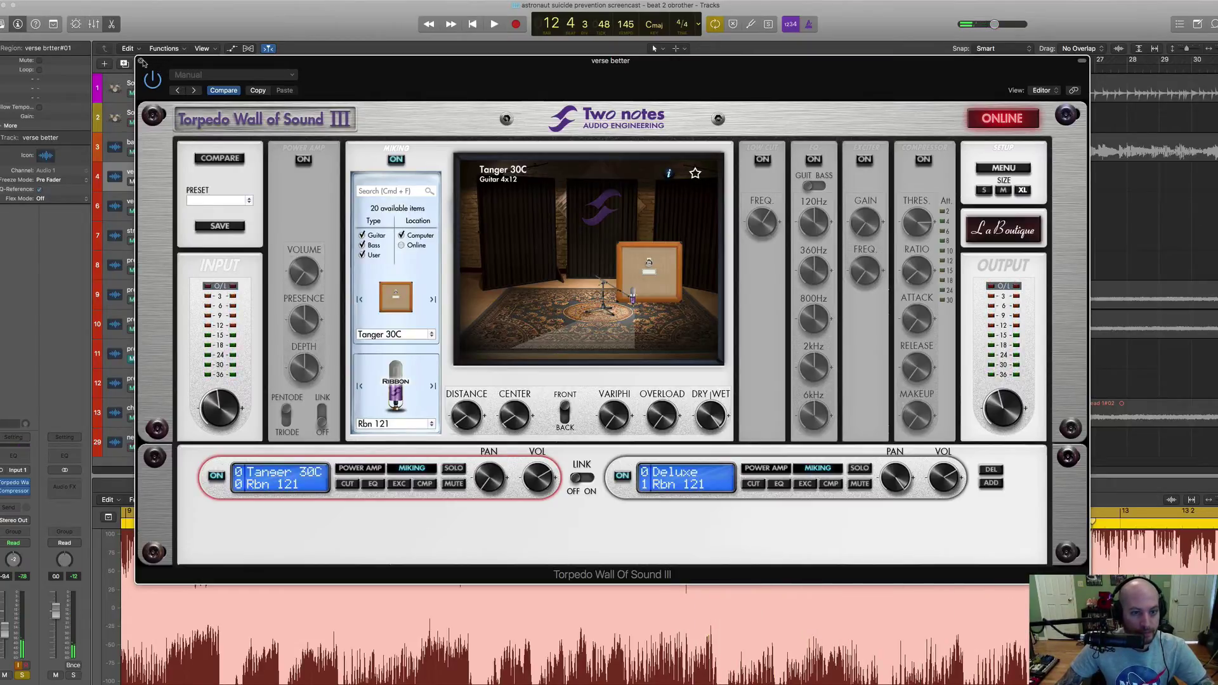
Browse the installed guitar cabinets from the DarkPrinz2 1x10 through the 4x12 models, returning to the Tanger 30C
click(402, 336)
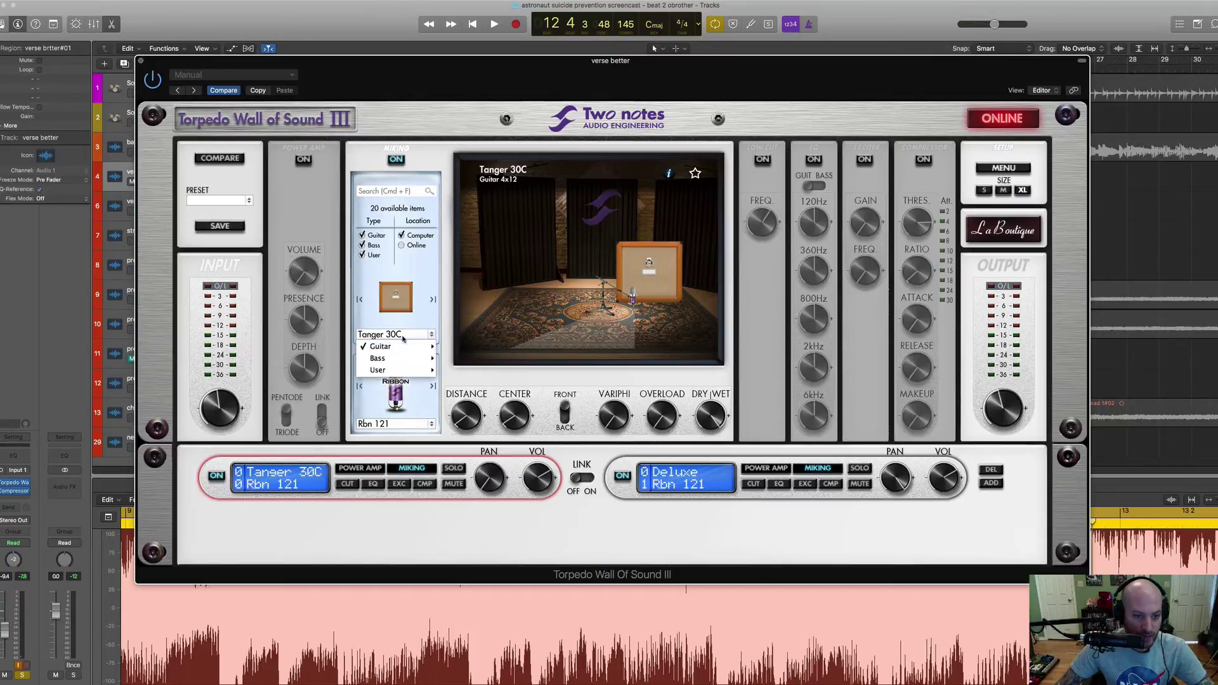
mouse_move(404, 348)
click(498, 348)
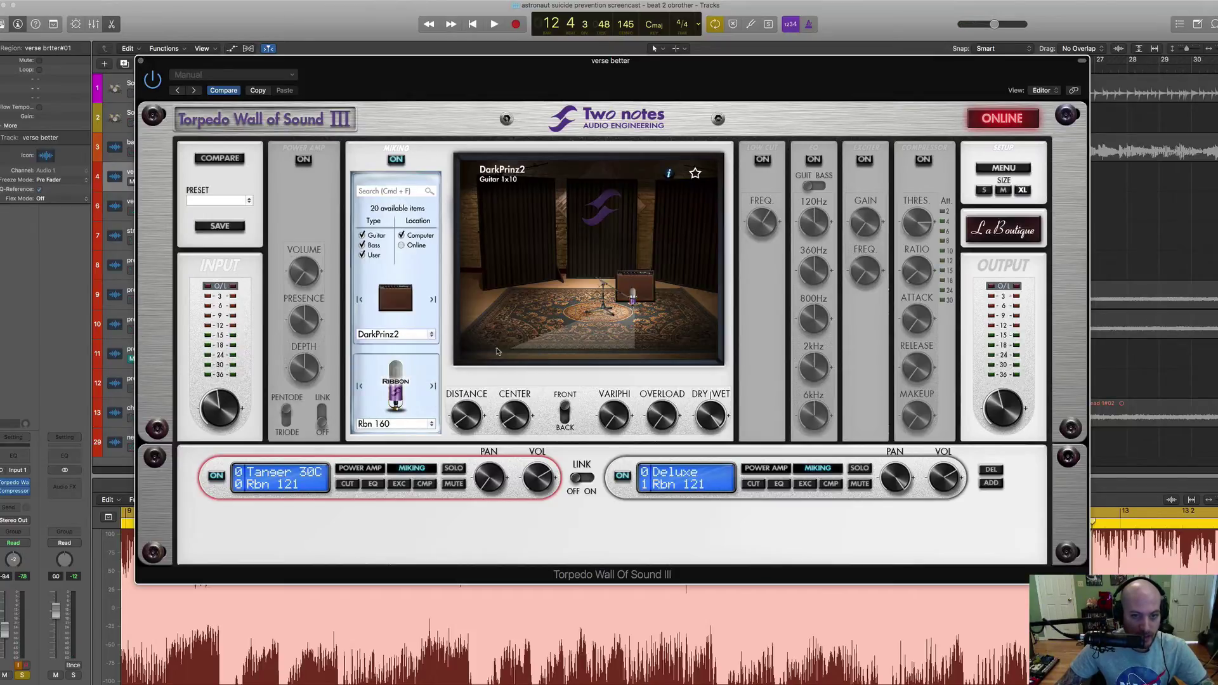
click(433, 301)
click(433, 300)
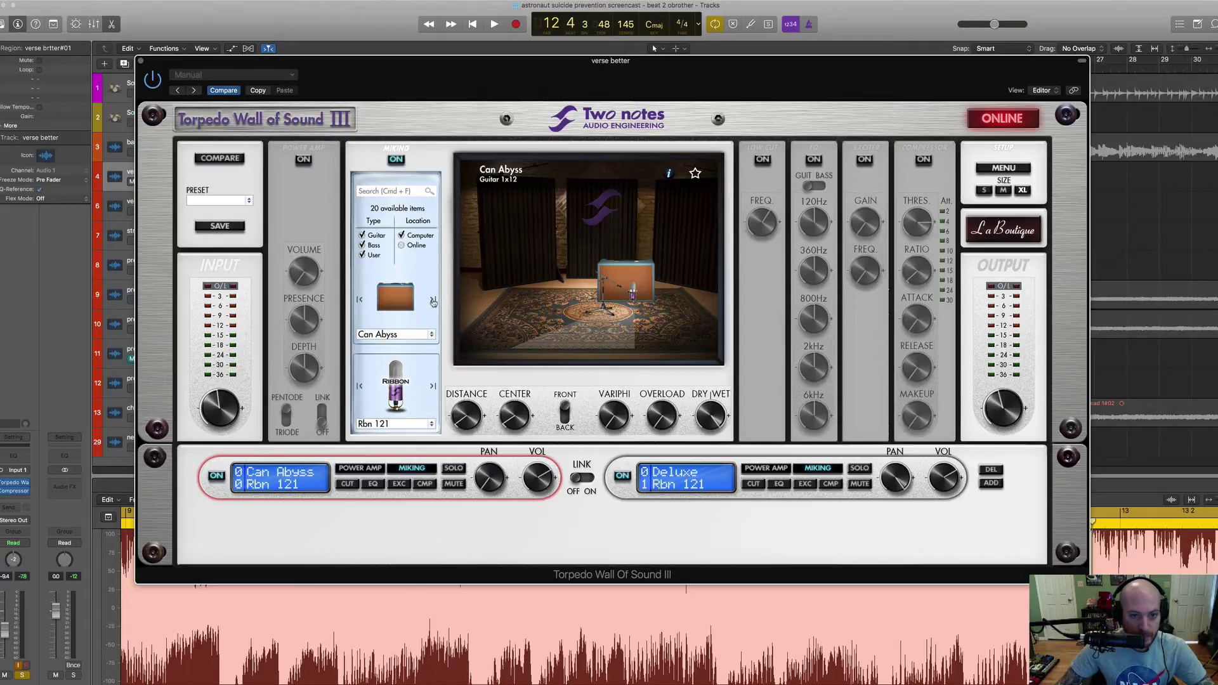
click(433, 300)
click(433, 301)
click(433, 301)
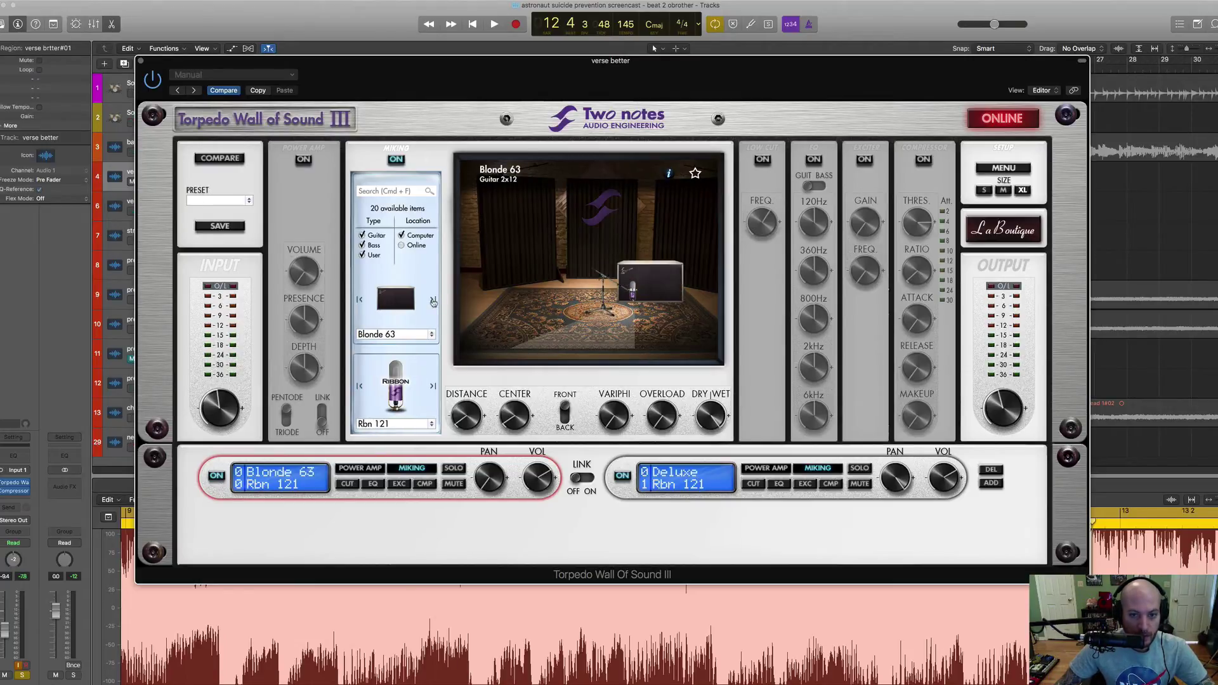
click(433, 300)
click(433, 301)
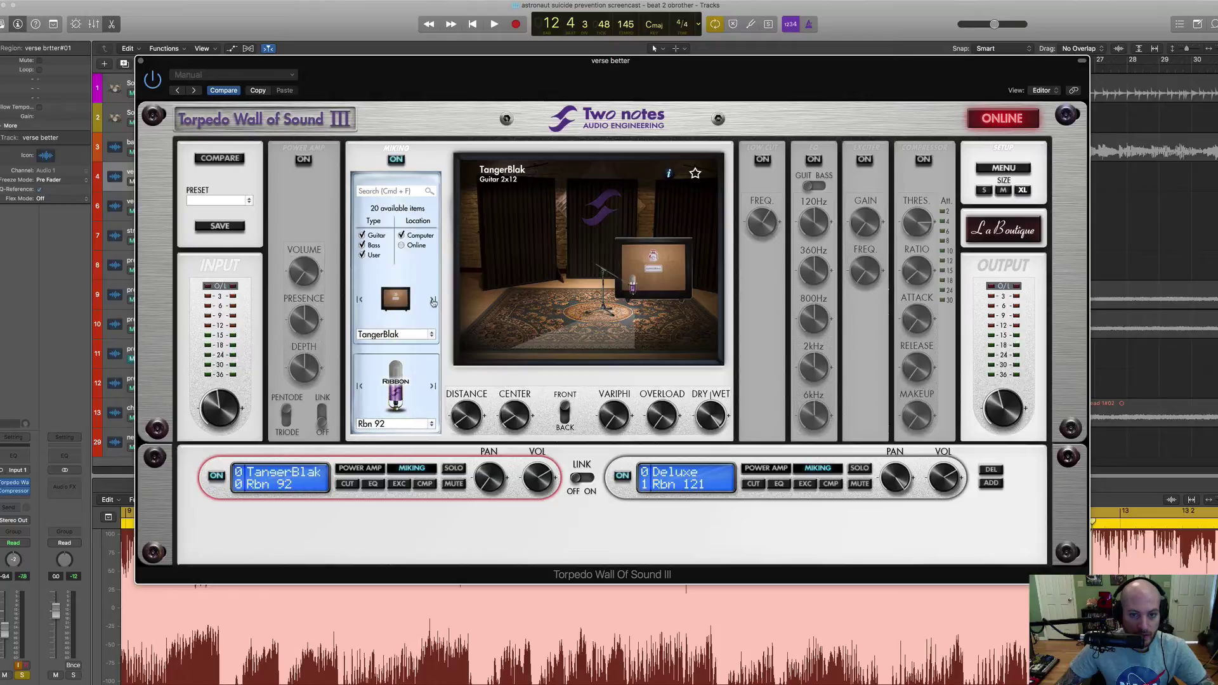
click(433, 300)
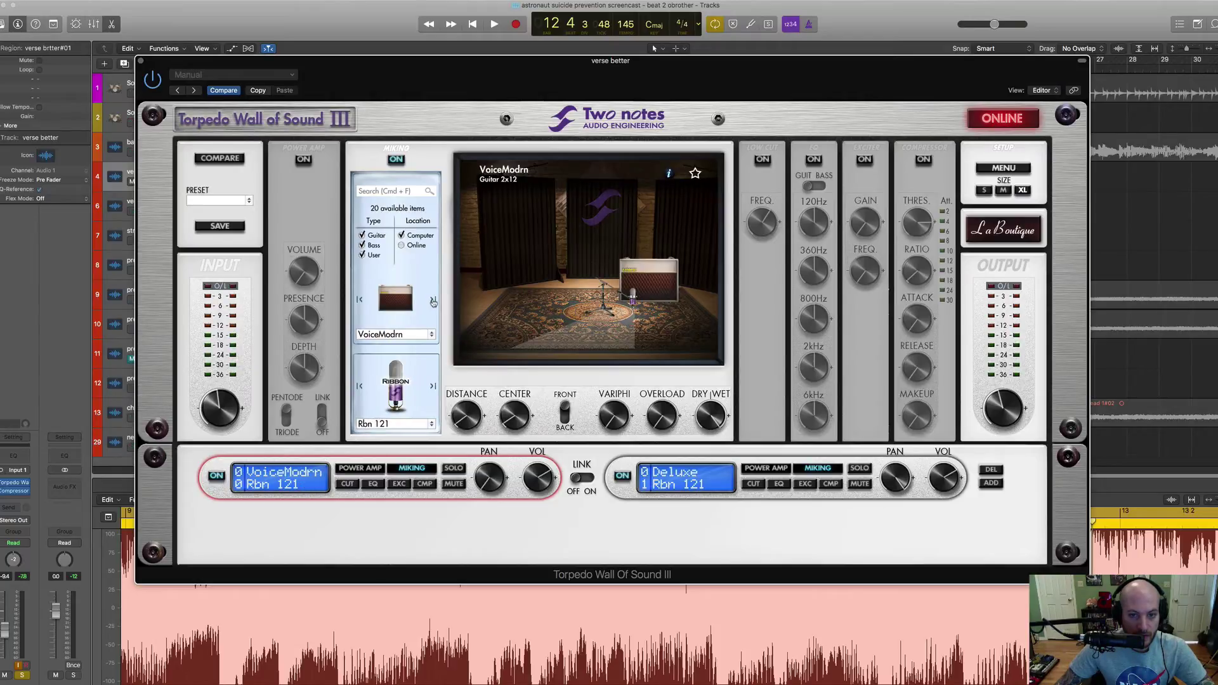
click(434, 301)
click(433, 301)
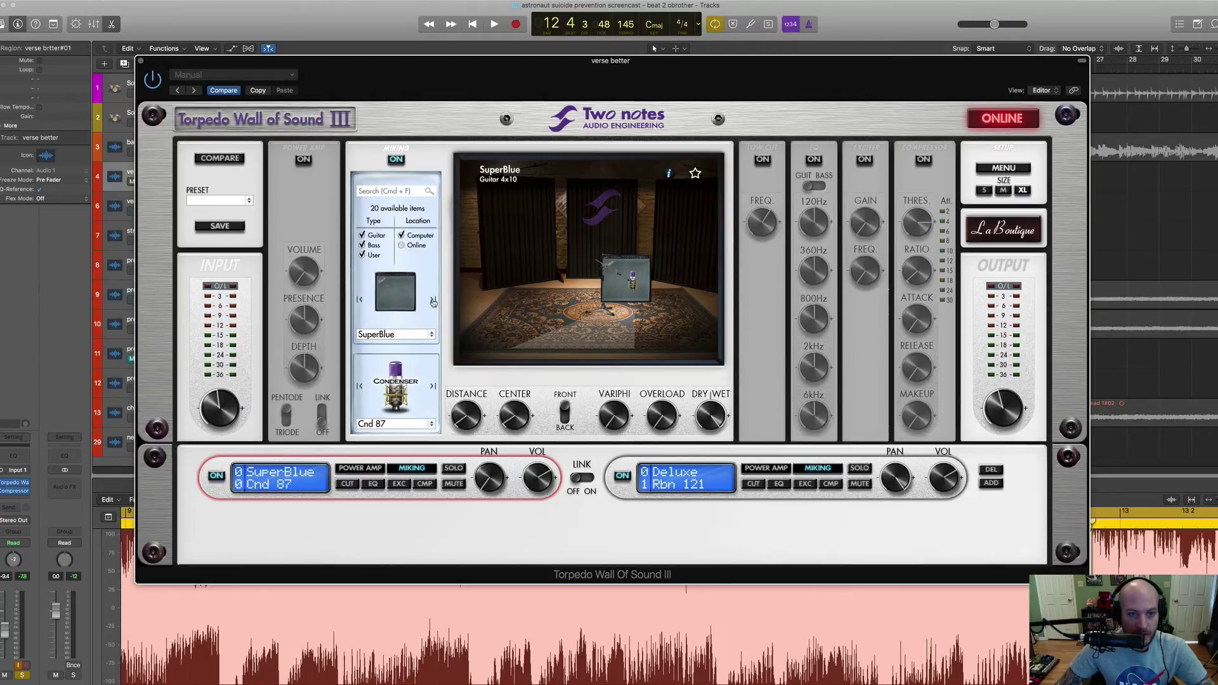
click(434, 301)
click(433, 301)
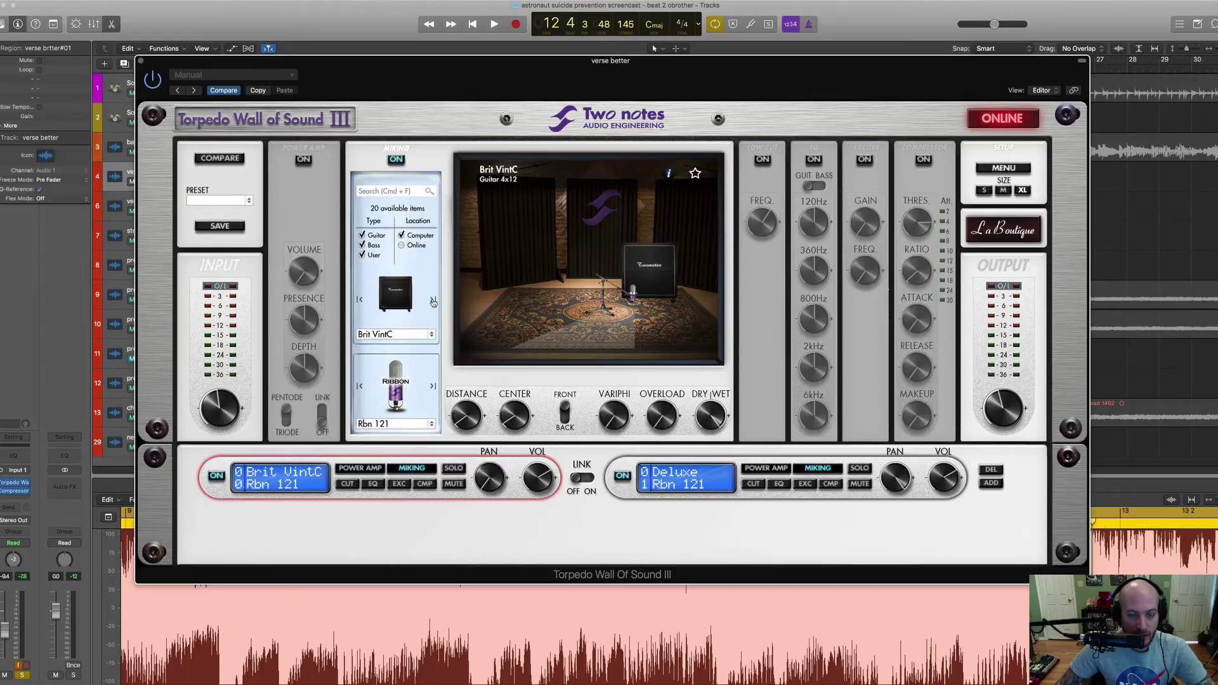
click(434, 301)
click(433, 301)
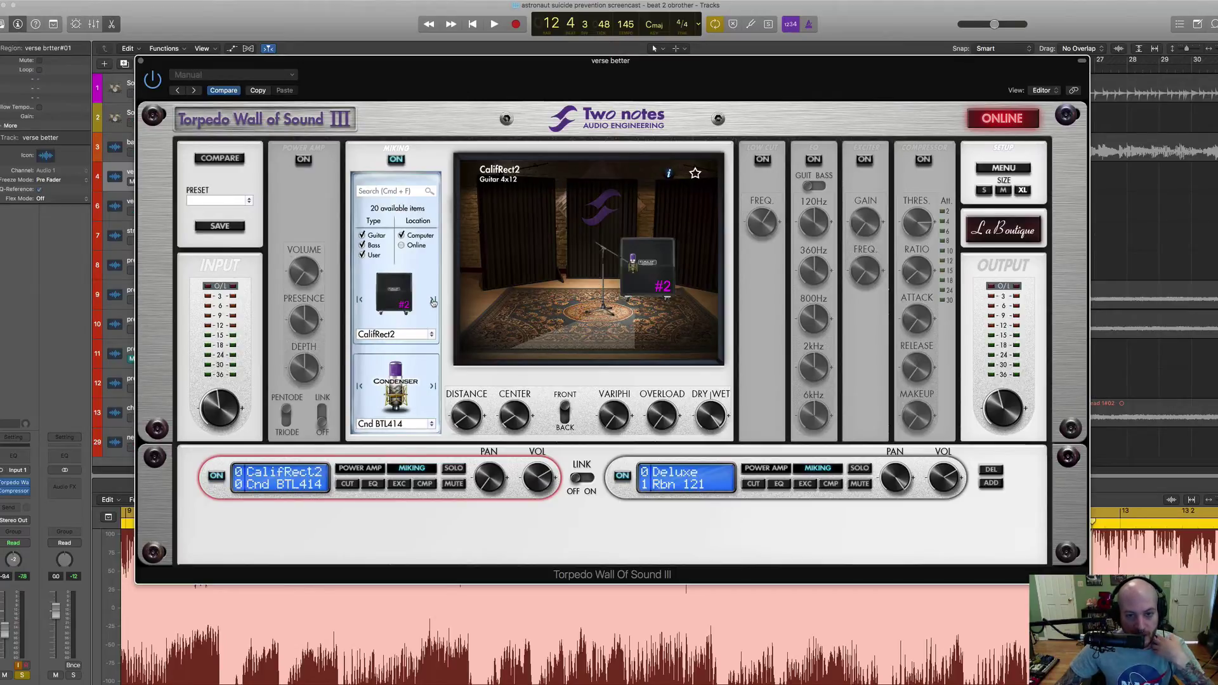
click(433, 301)
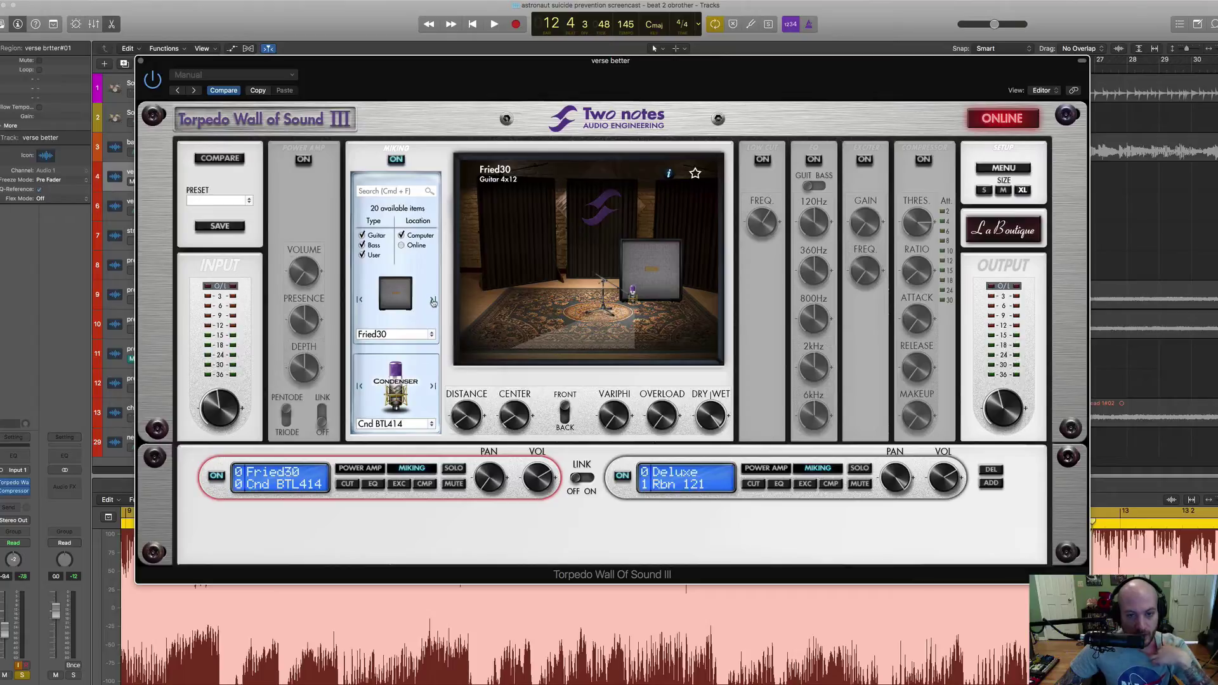
click(433, 301)
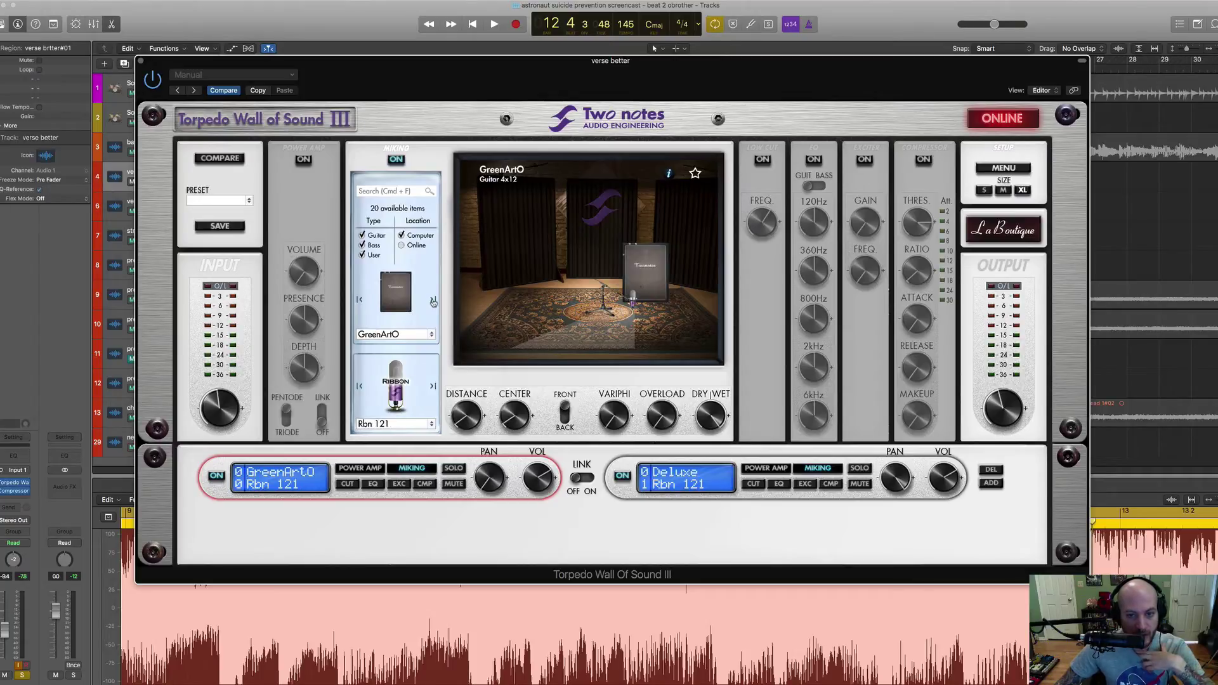
click(433, 300)
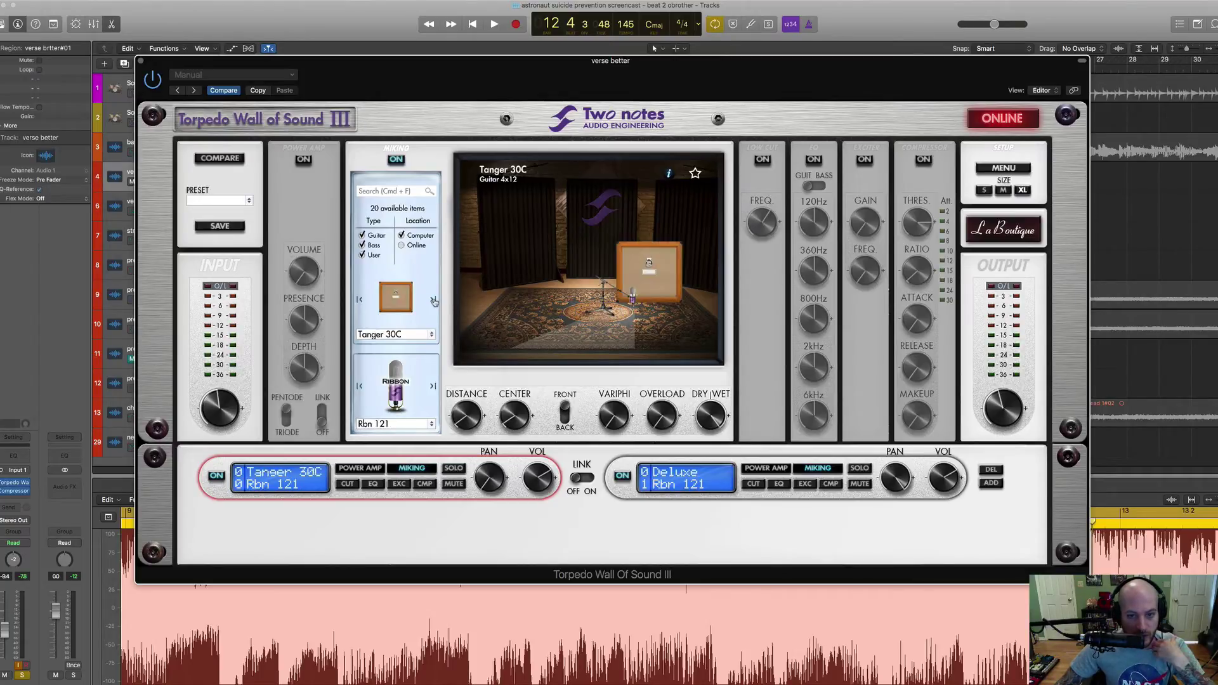
Close the verse better track's Torpedo window and revert the project to the version saved 4/2/17, 10:55:47 AM
click(433, 300)
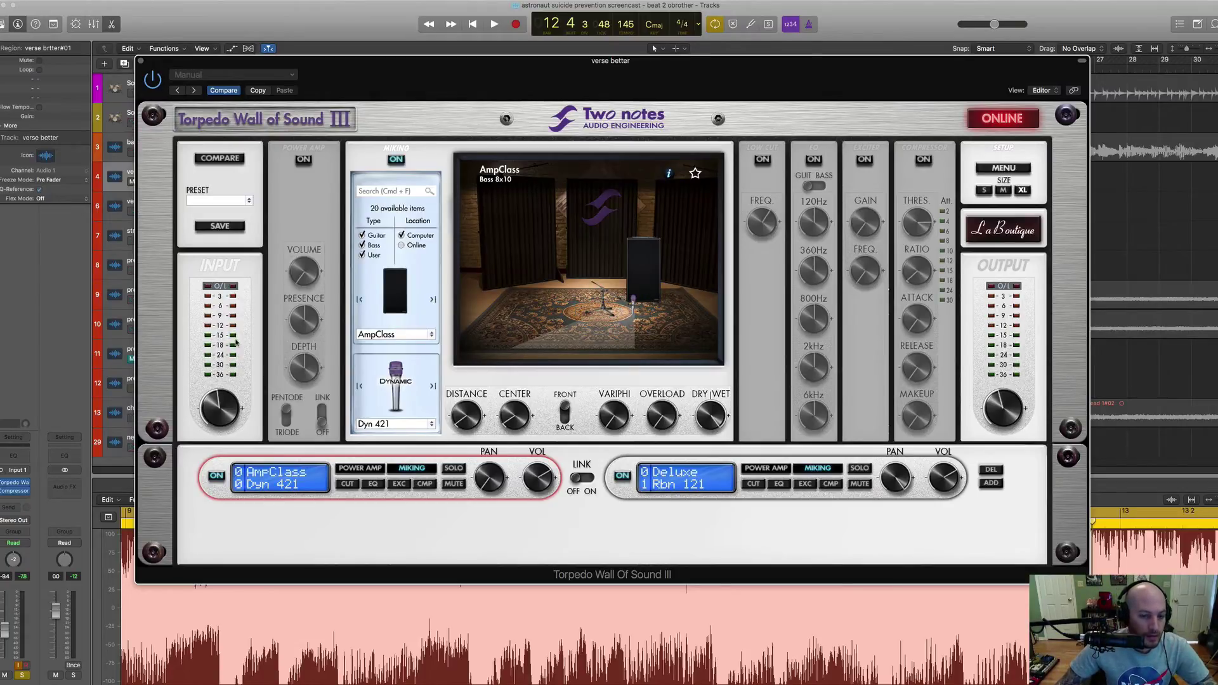
click(142, 63)
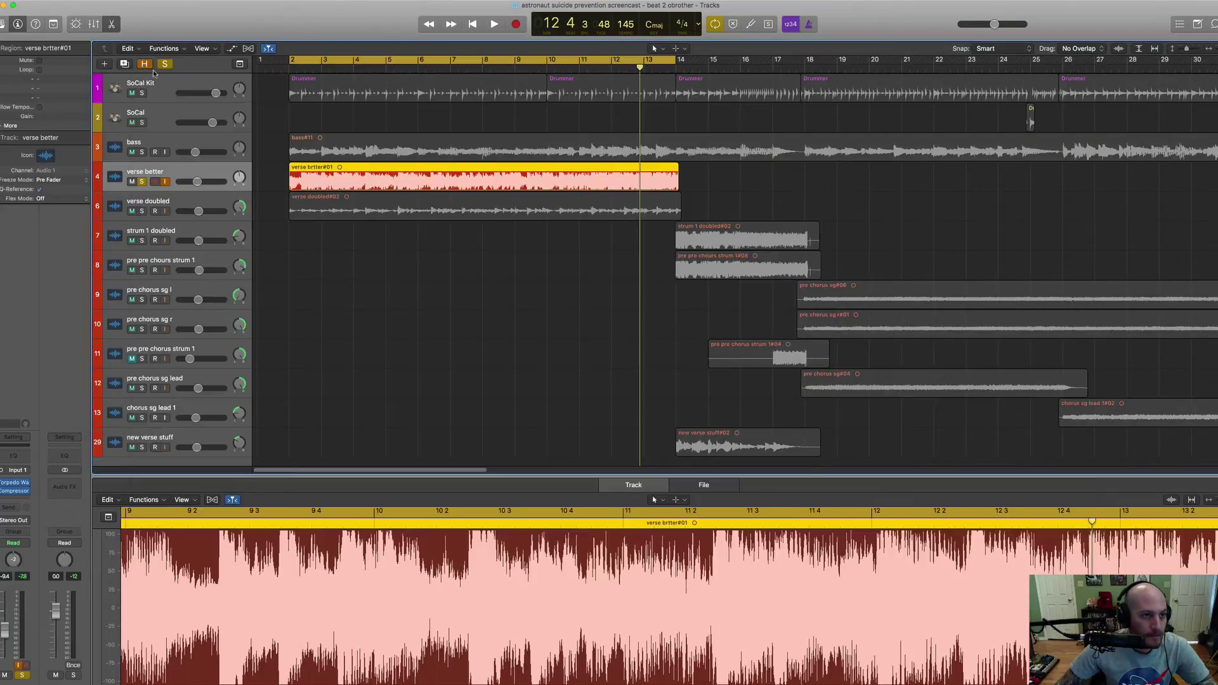
click(71, 1)
mouse_move(82, 110)
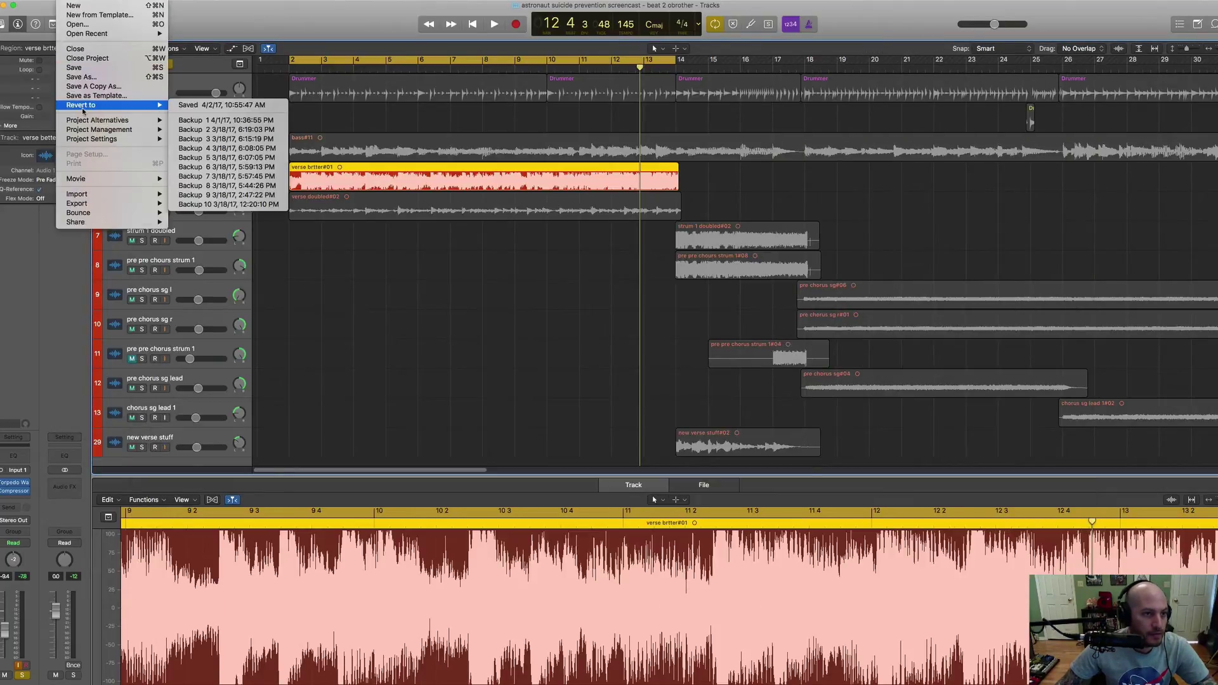
click(186, 106)
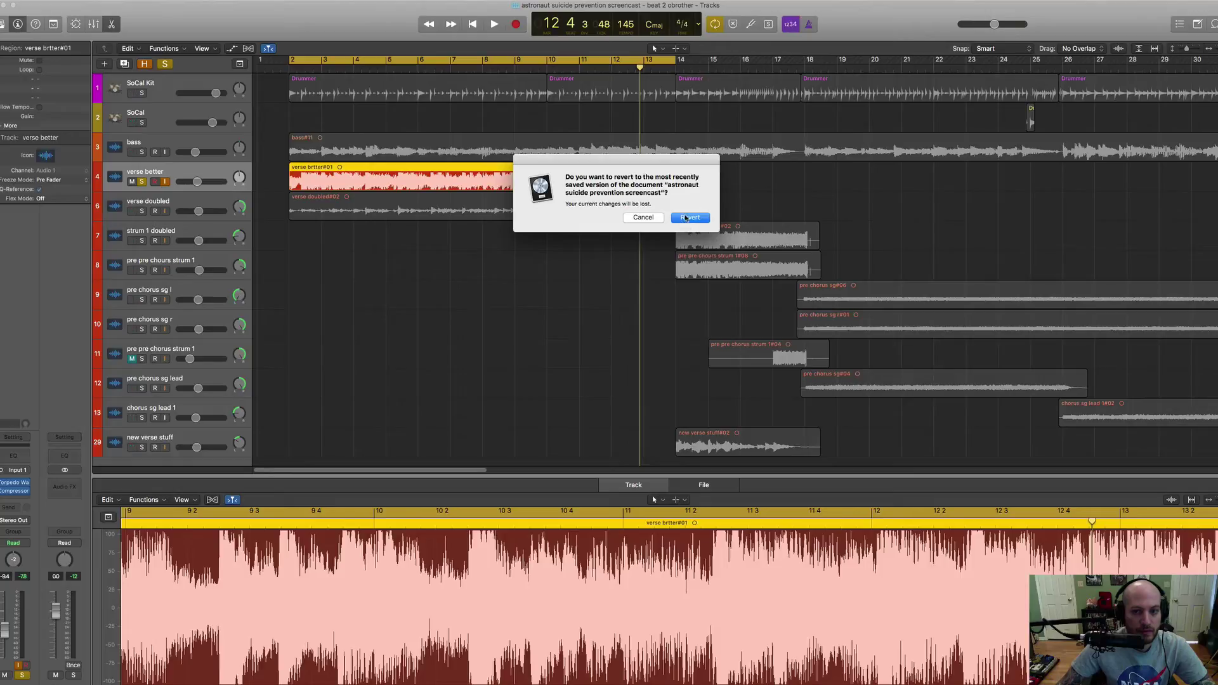
click(686, 218)
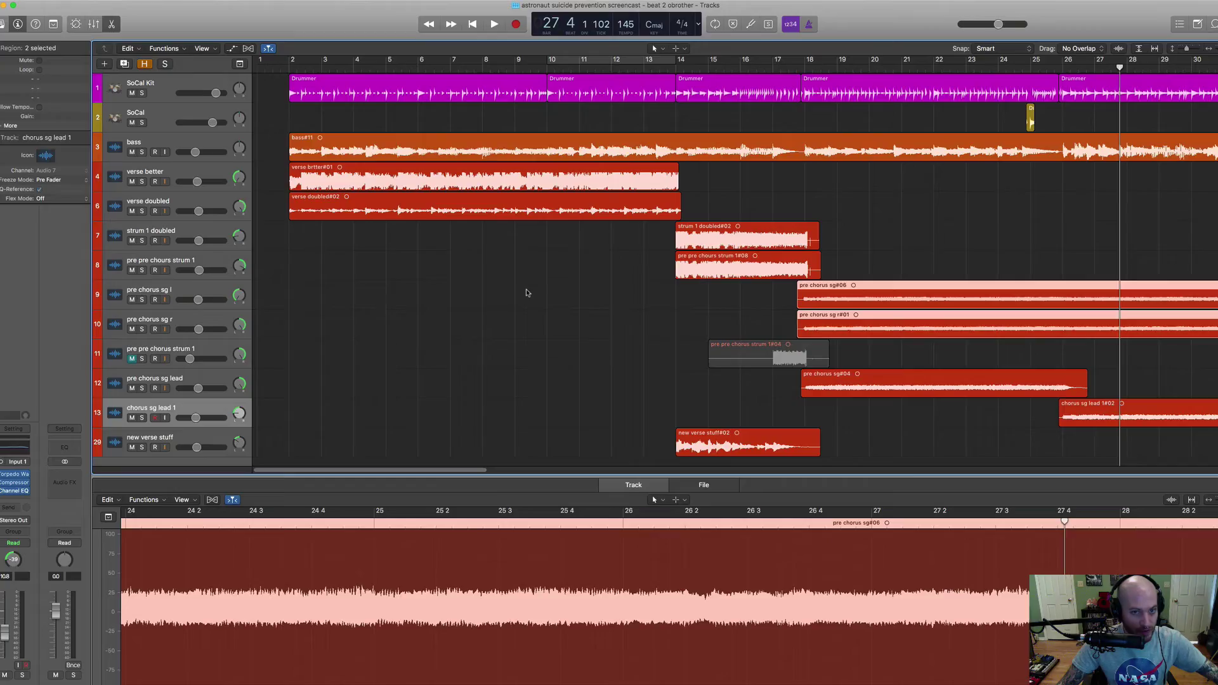
Return the playhead to the start, select the pre chorus sg l track and set the cycle range from bar 18 to bar 26
key(Return)
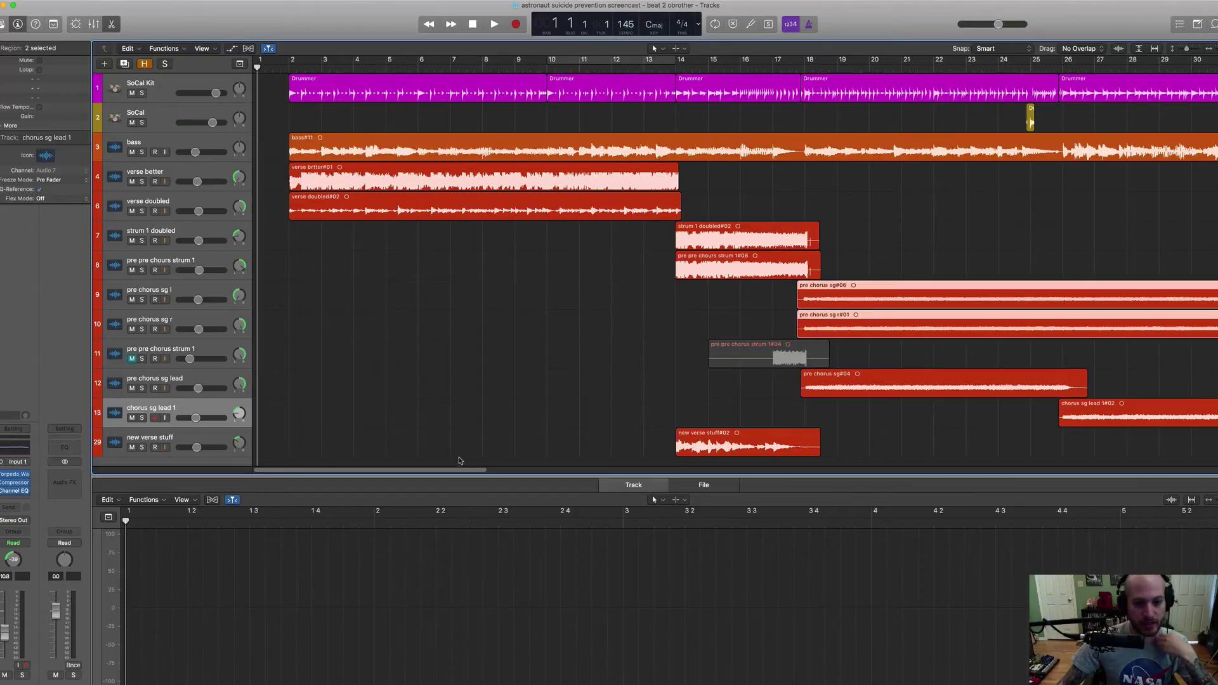
drag(458, 470, 550, 470)
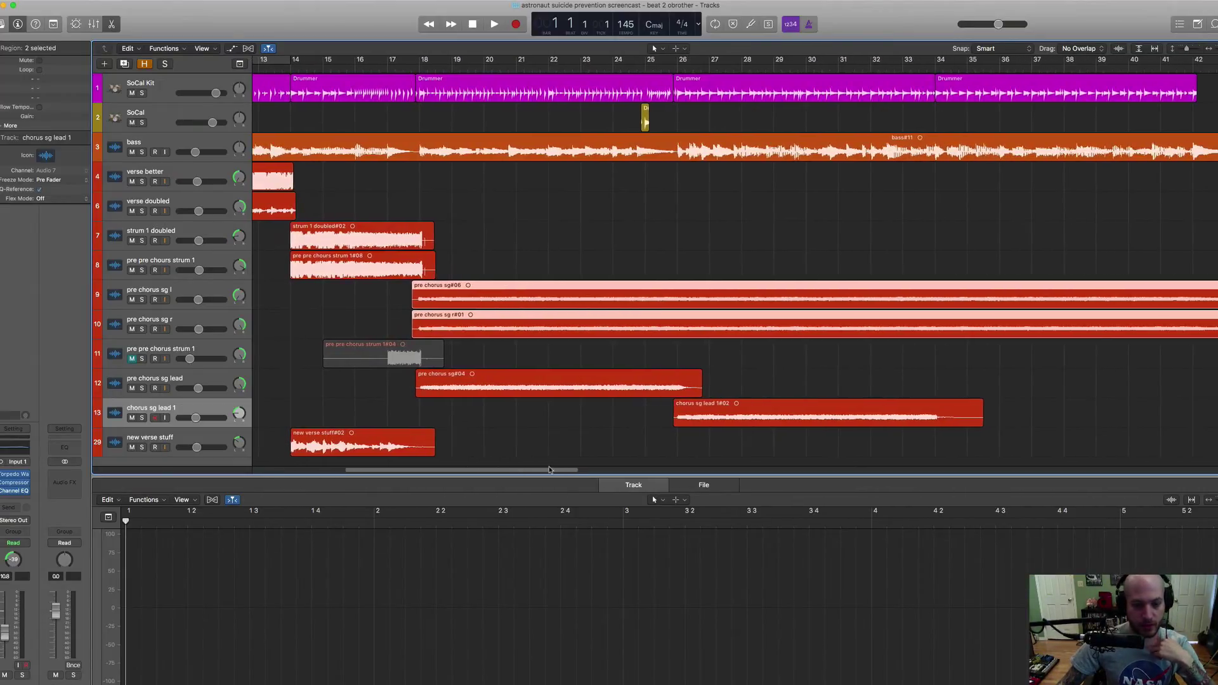
click(206, 293)
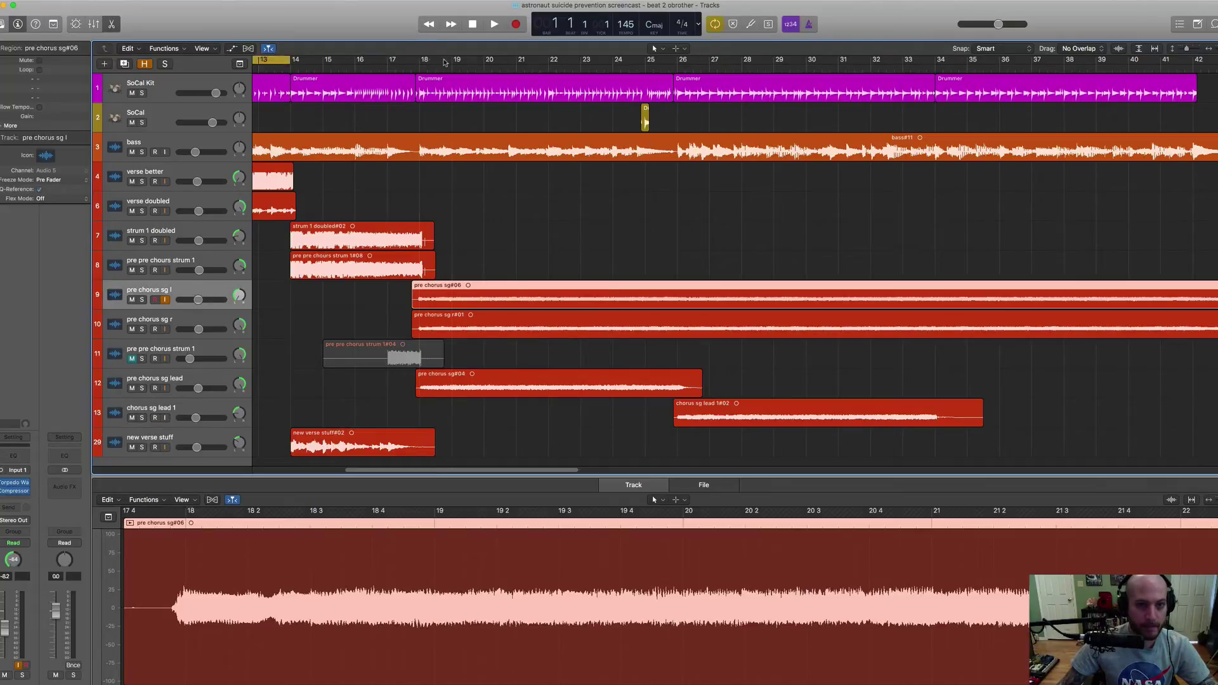
drag(444, 61, 676, 60)
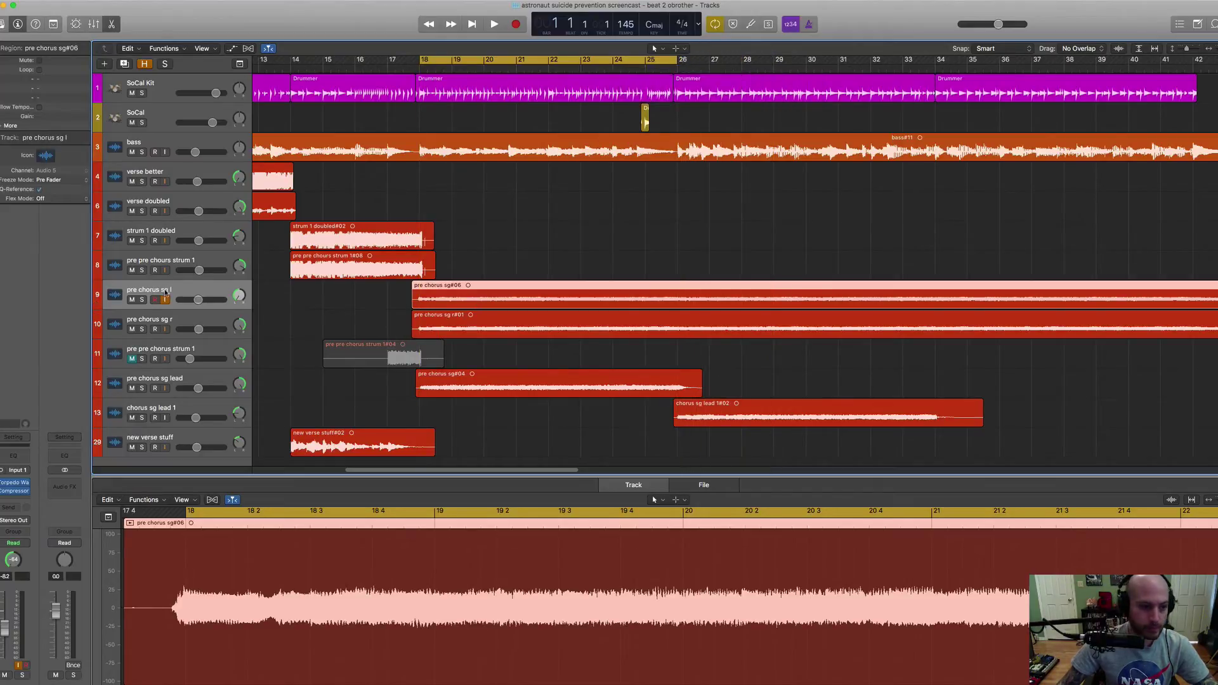
Open Torpedo Wall of Sound III on the pre chorus sg l track and show the Bayou cabinet's description
click(8, 489)
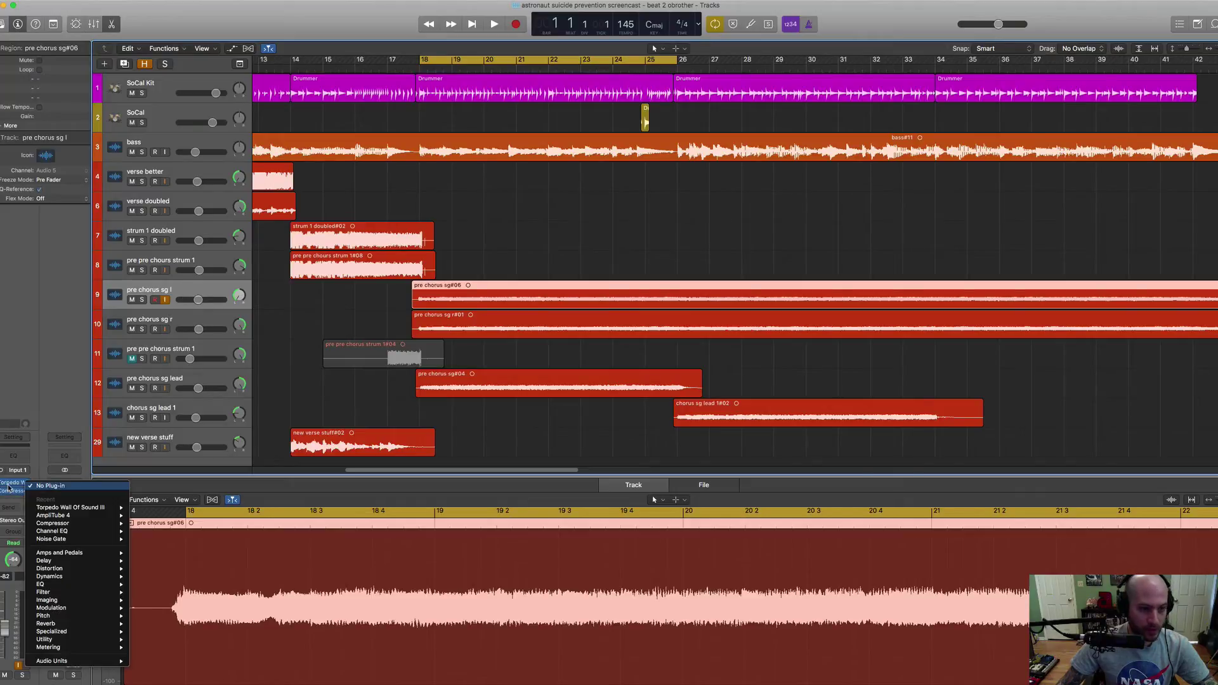
click(7, 485)
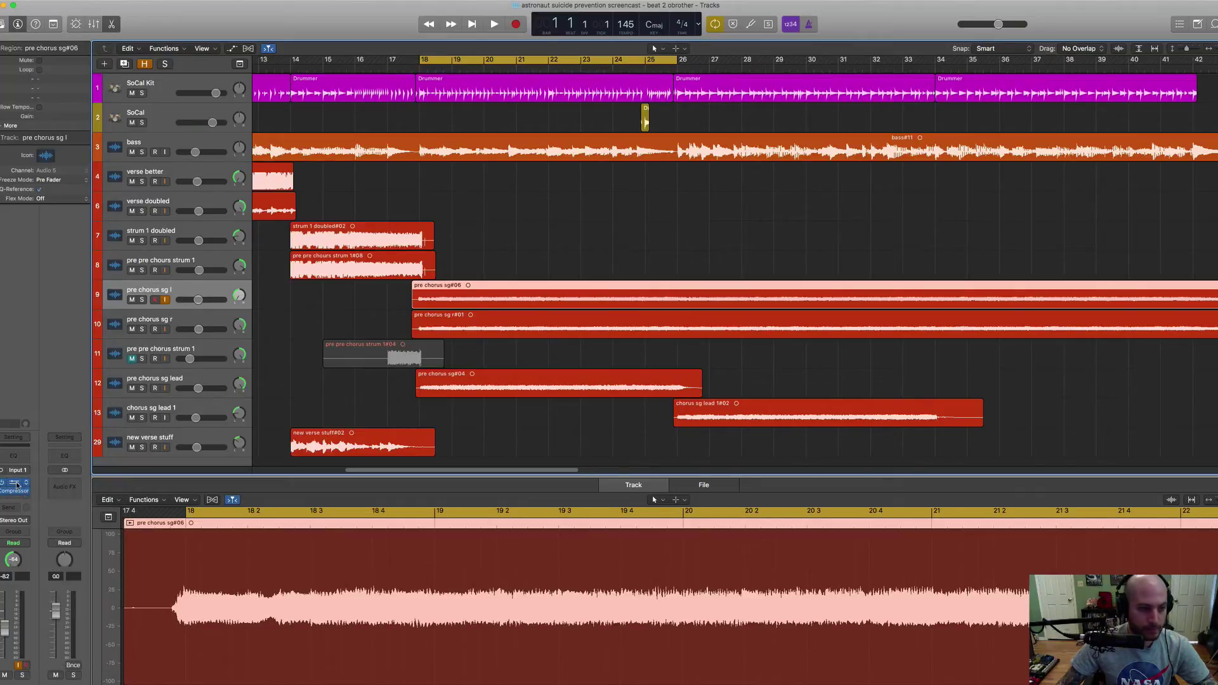
click(16, 486)
drag(552, 51, 673, 99)
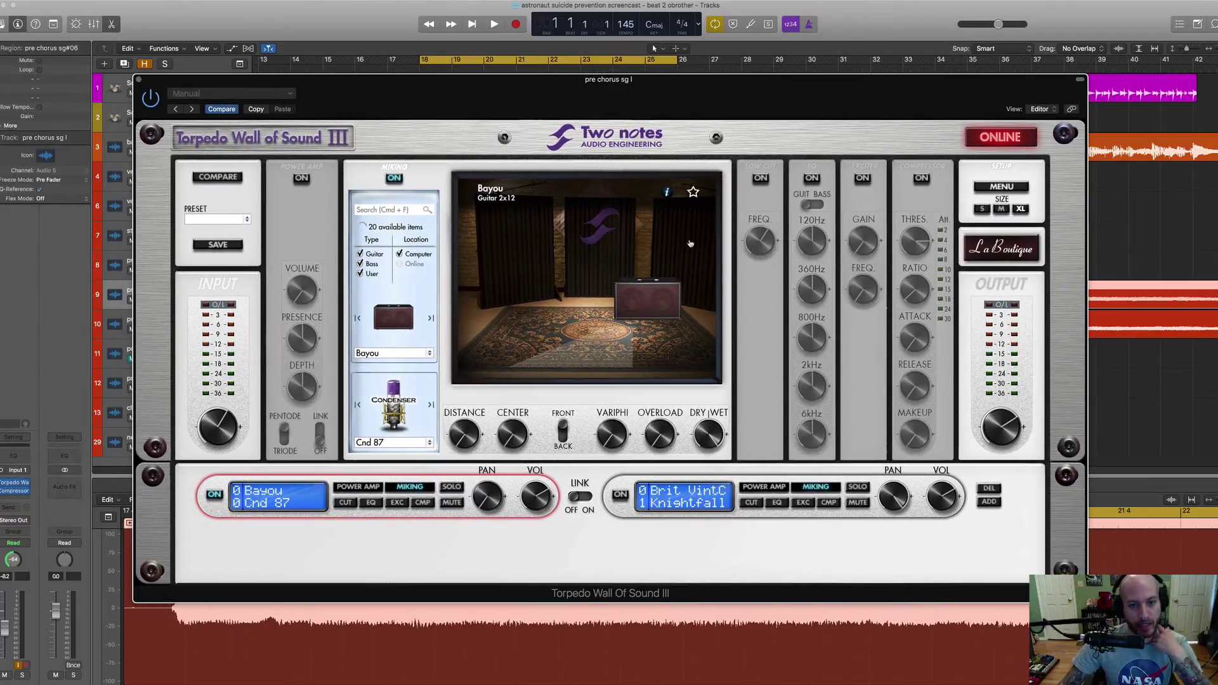
click(668, 192)
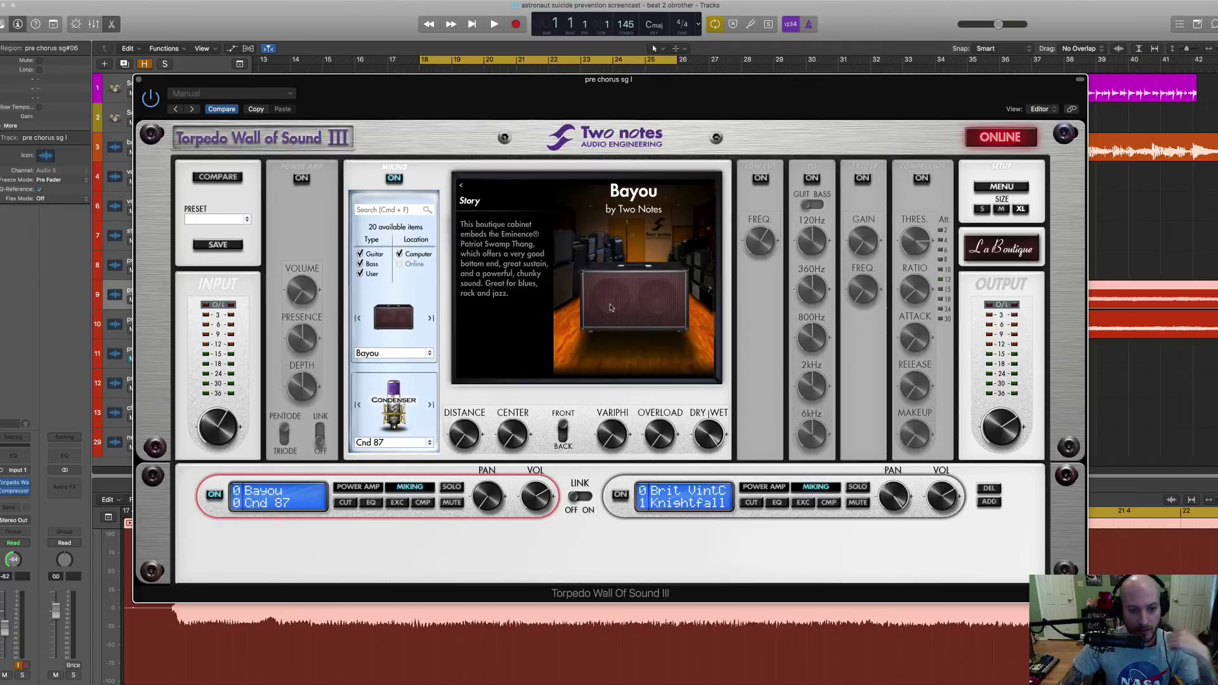
Move the plug-in window aside, set the pre chorus sg l track's pan to +1 and bring the window back
mouse_move(648, 101)
mouse_down()
mouse_move(644, 293)
mouse_move(649, 119)
mouse_up()
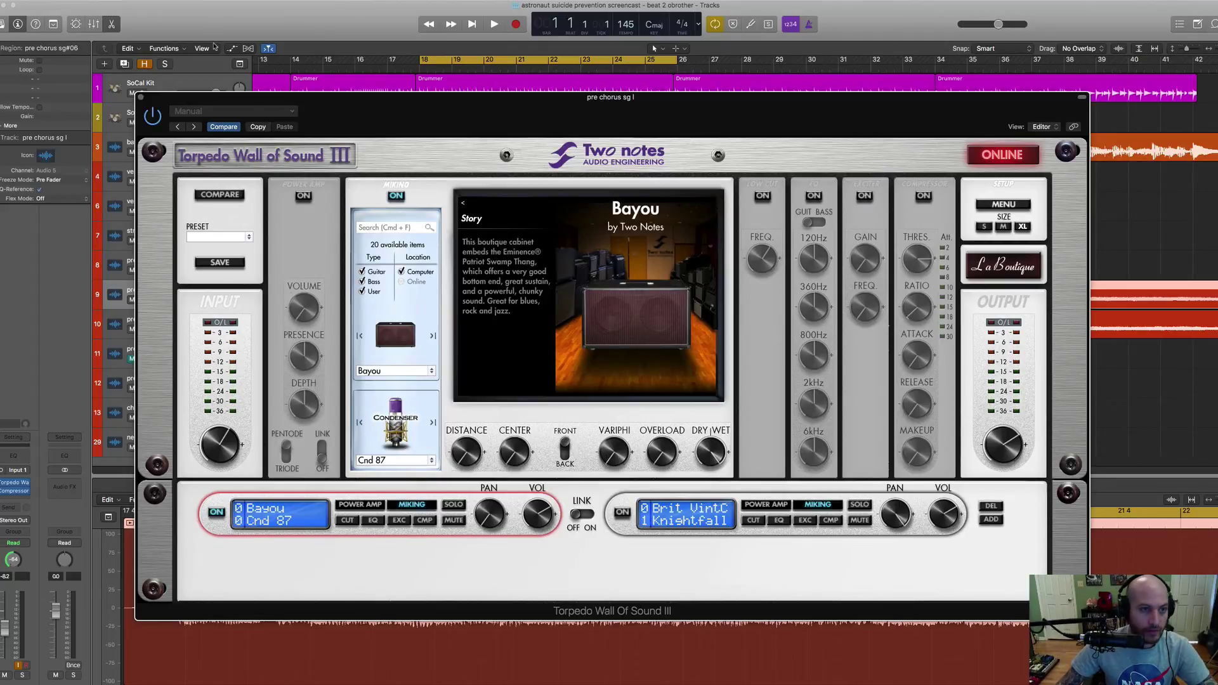
drag(366, 122, 469, 385)
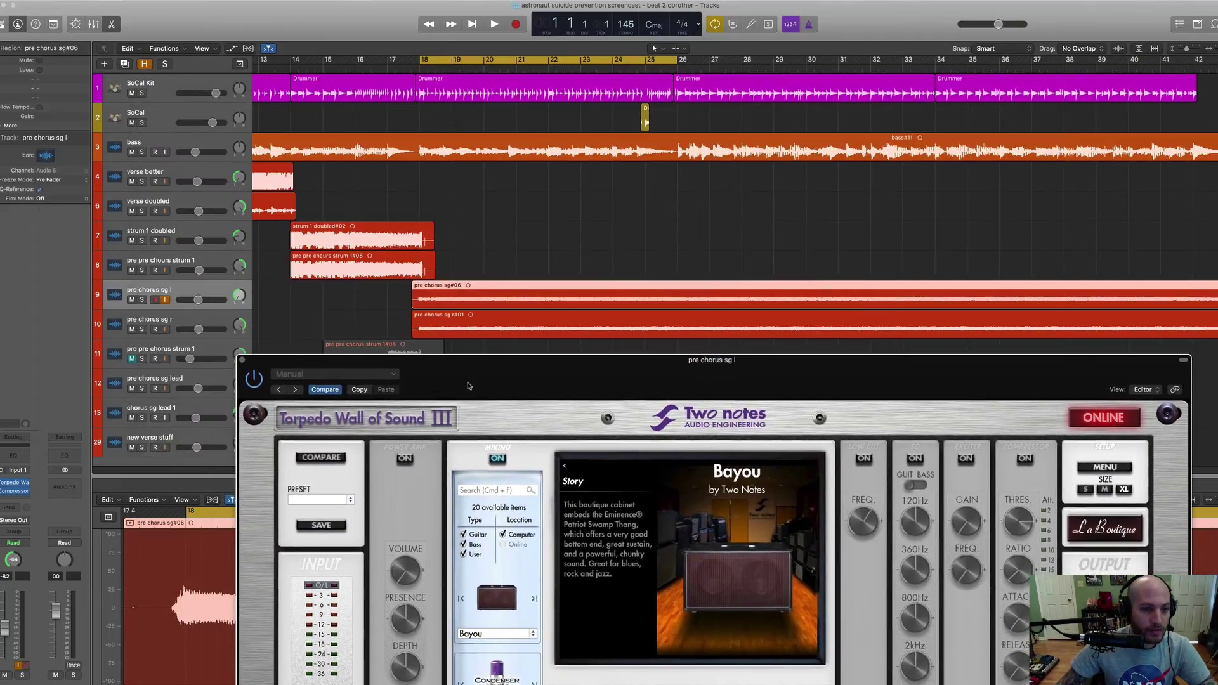
click(239, 296)
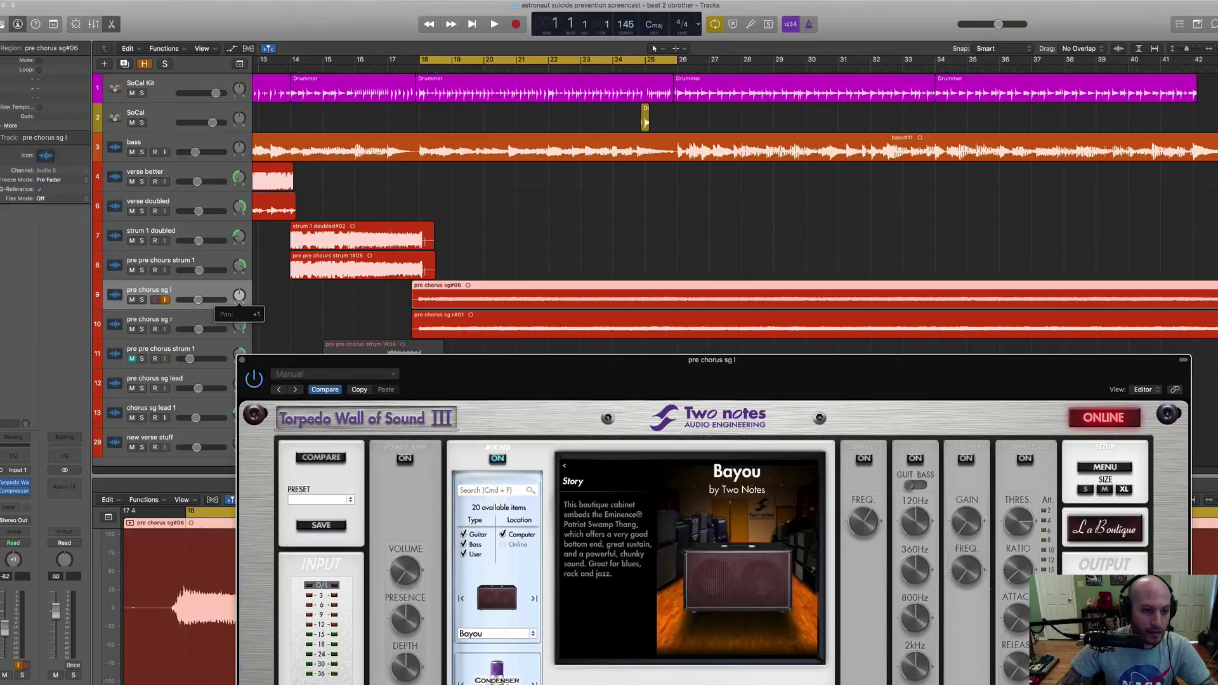
drag(462, 376, 430, 146)
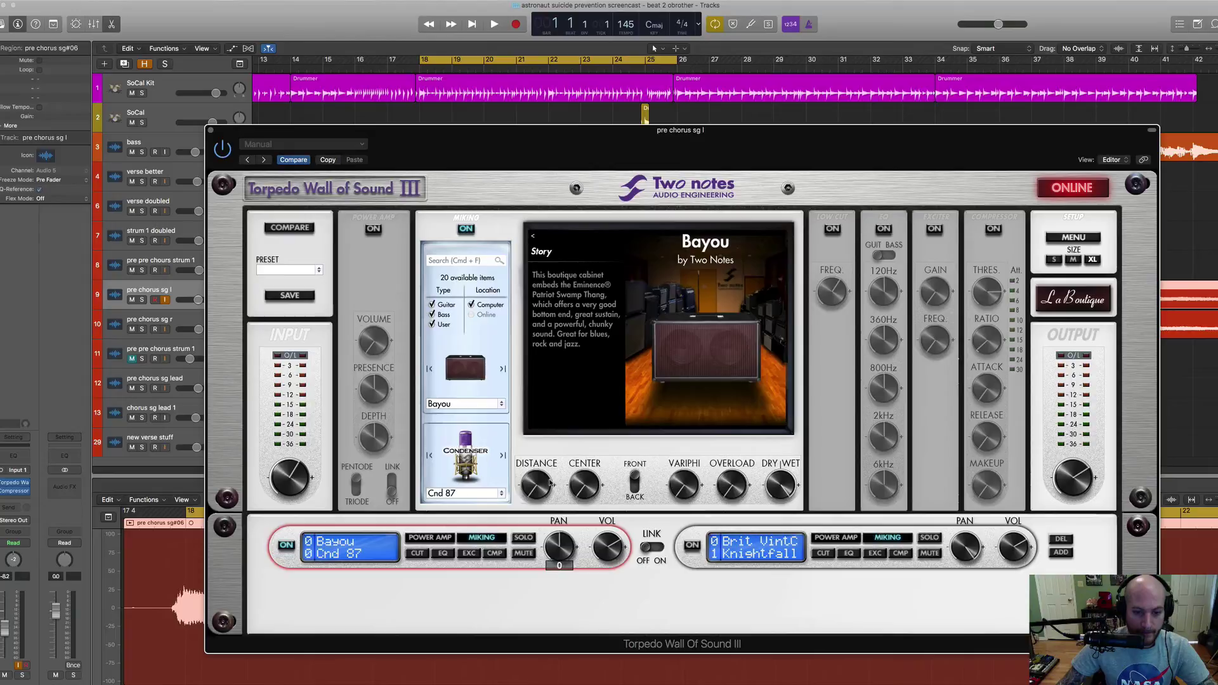
drag(551, 142, 498, 112)
Solo the pre chorus sg l track, listen to the Bayou cabinet with the Cnd 87, close its description and stop playback
key(space)
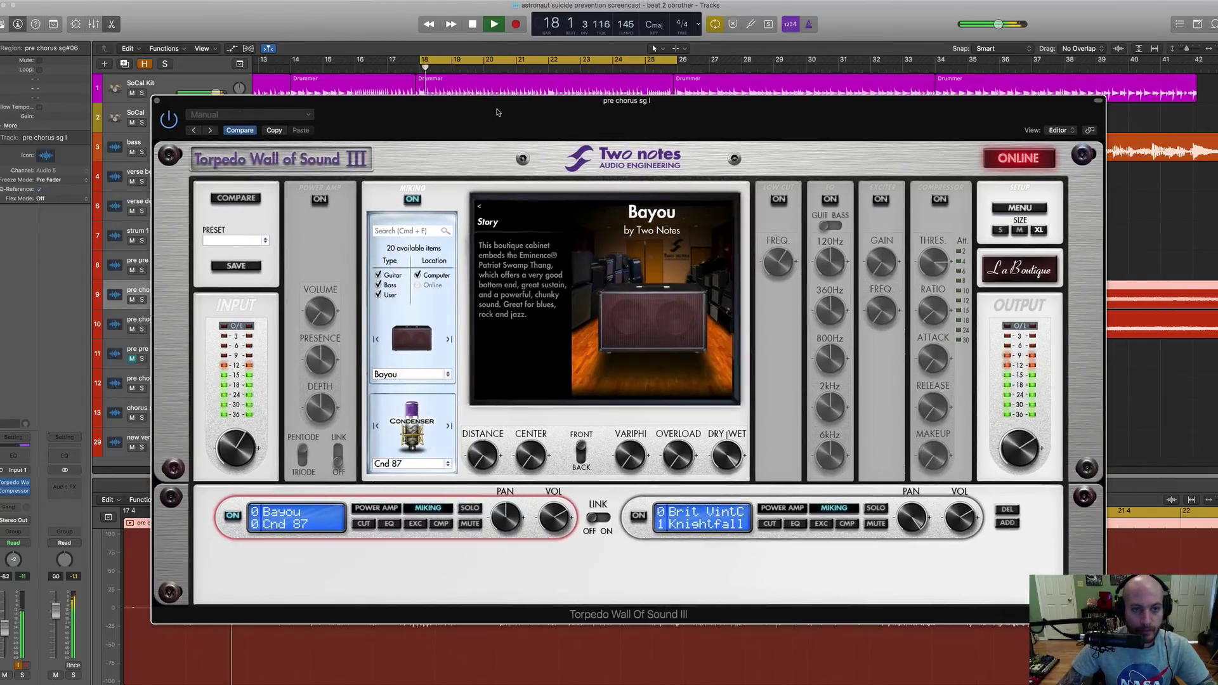
key(space)
drag(385, 137, 581, 121)
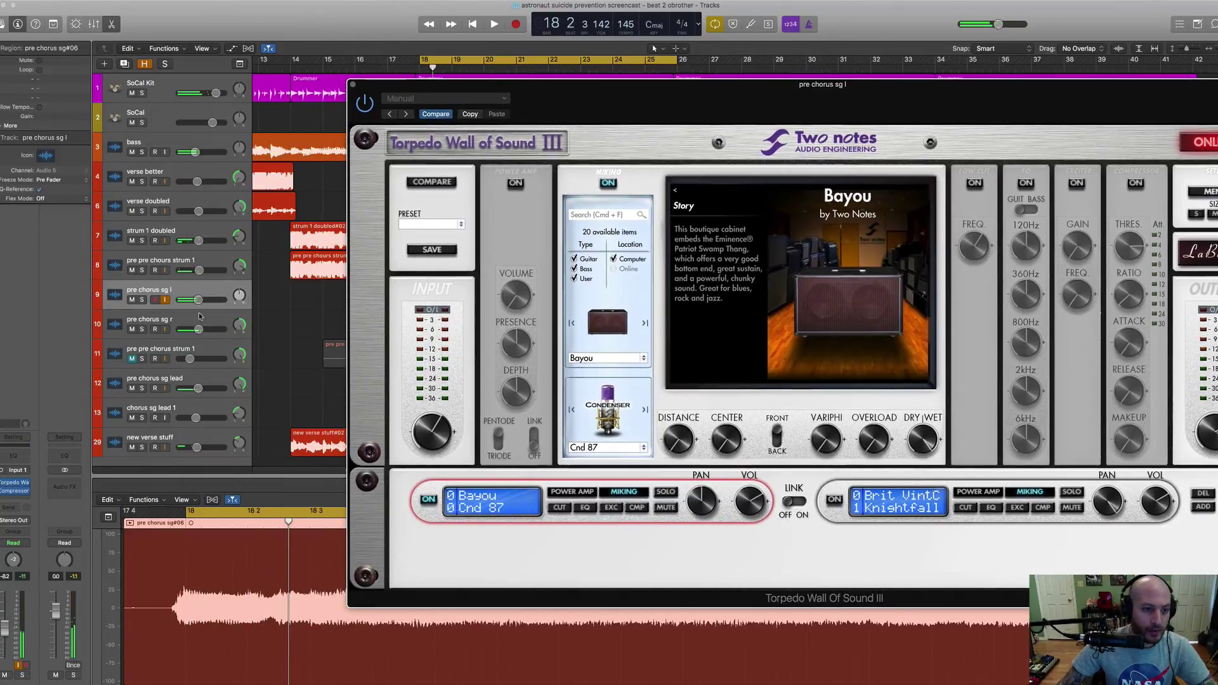
click(143, 299)
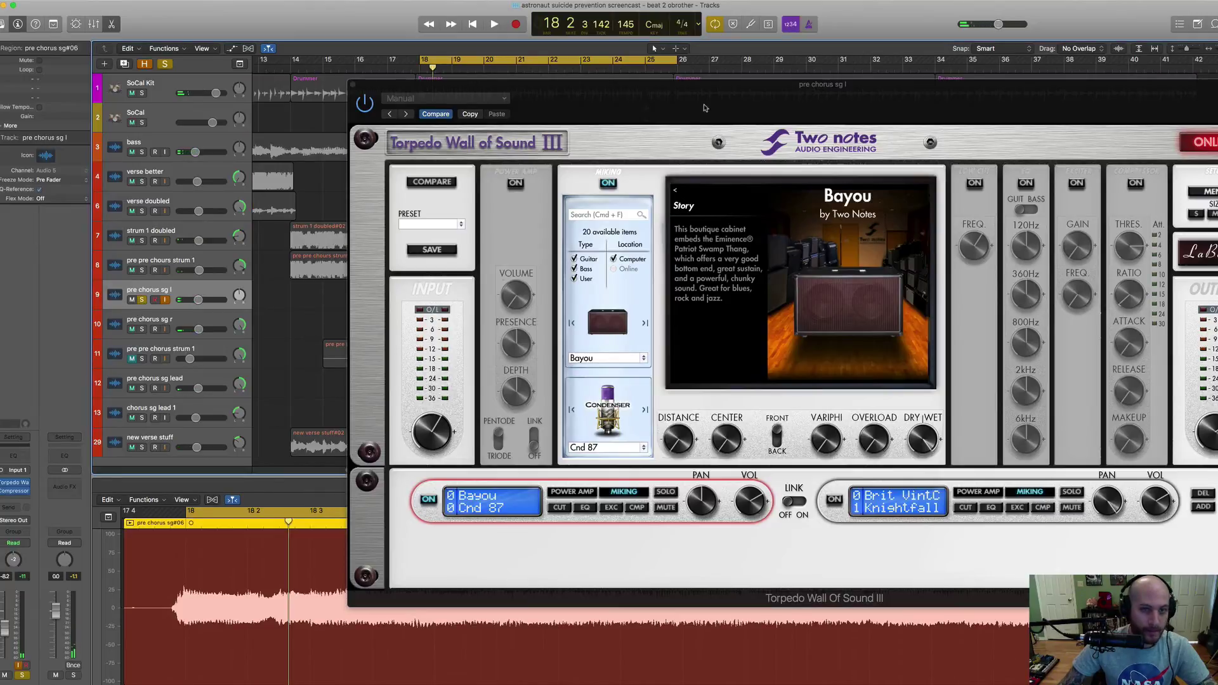
key(space)
drag(691, 112, 460, 103)
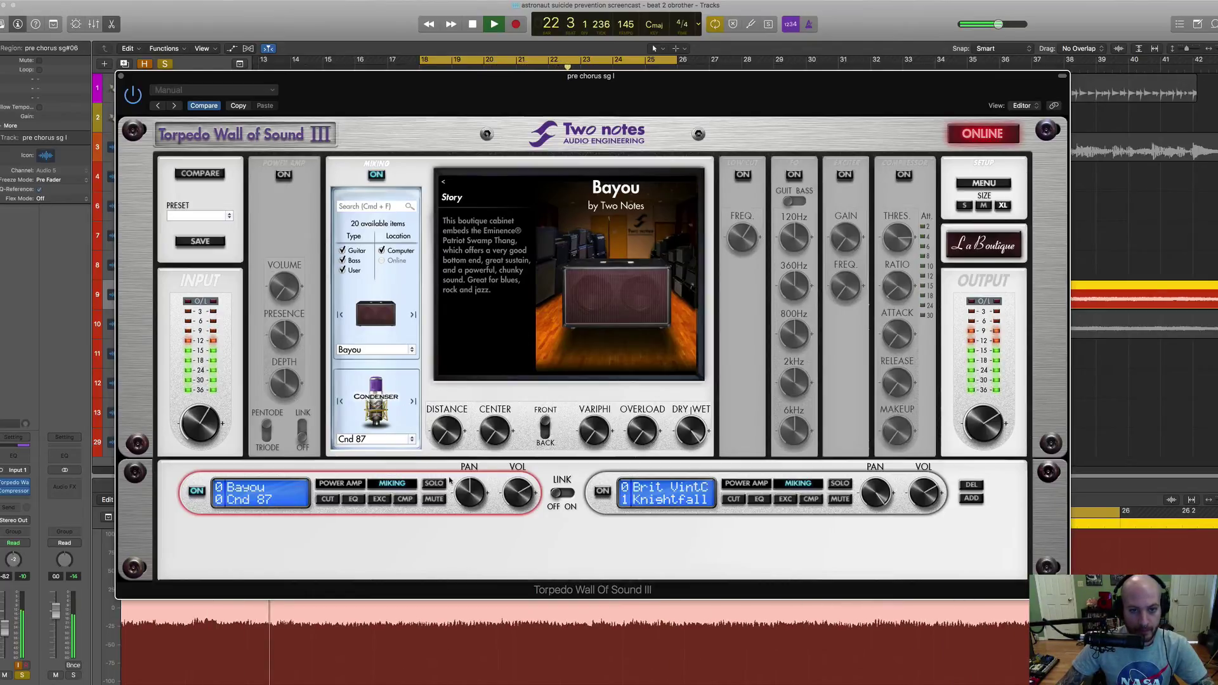
click(442, 182)
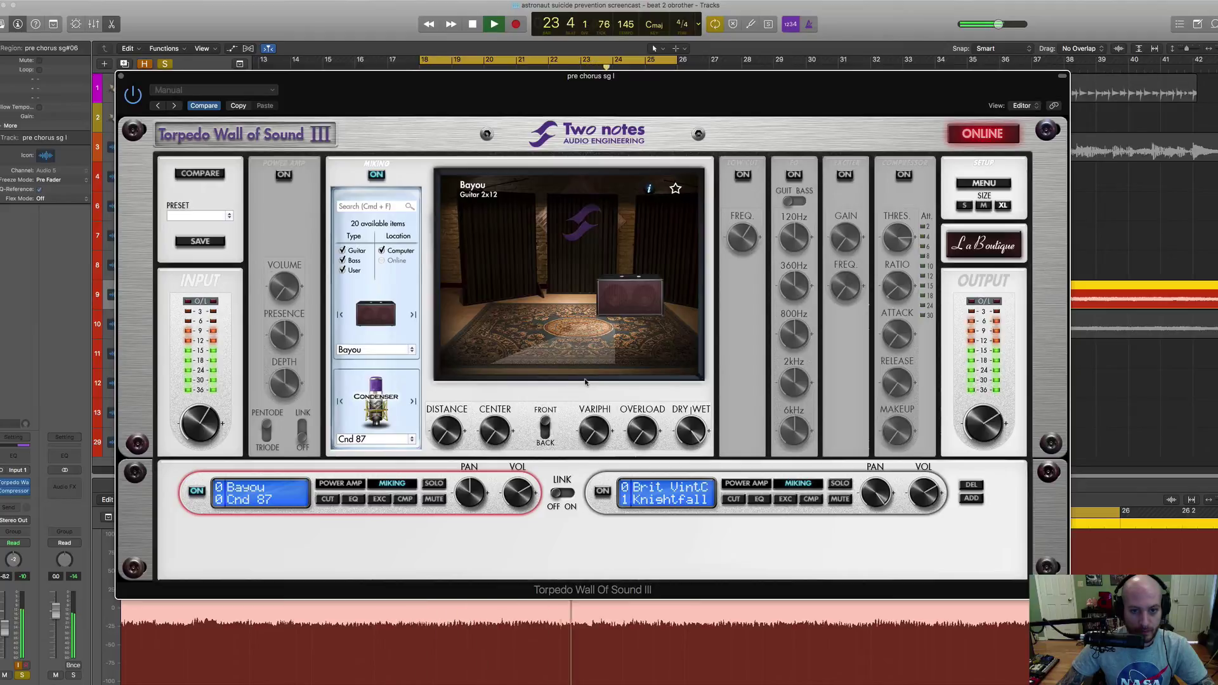
key(space)
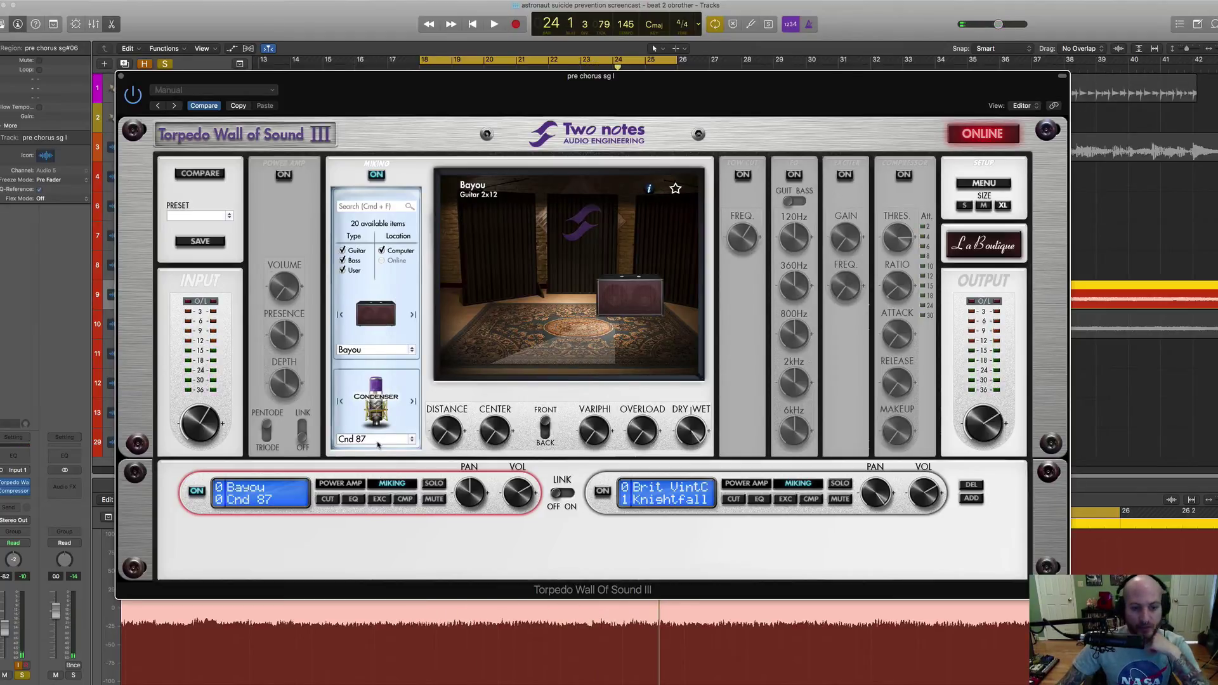
Play the loop and compare the Knightfall microphone with the Cnd 87 on the Bayou cabinet
mouse_move(436, 428)
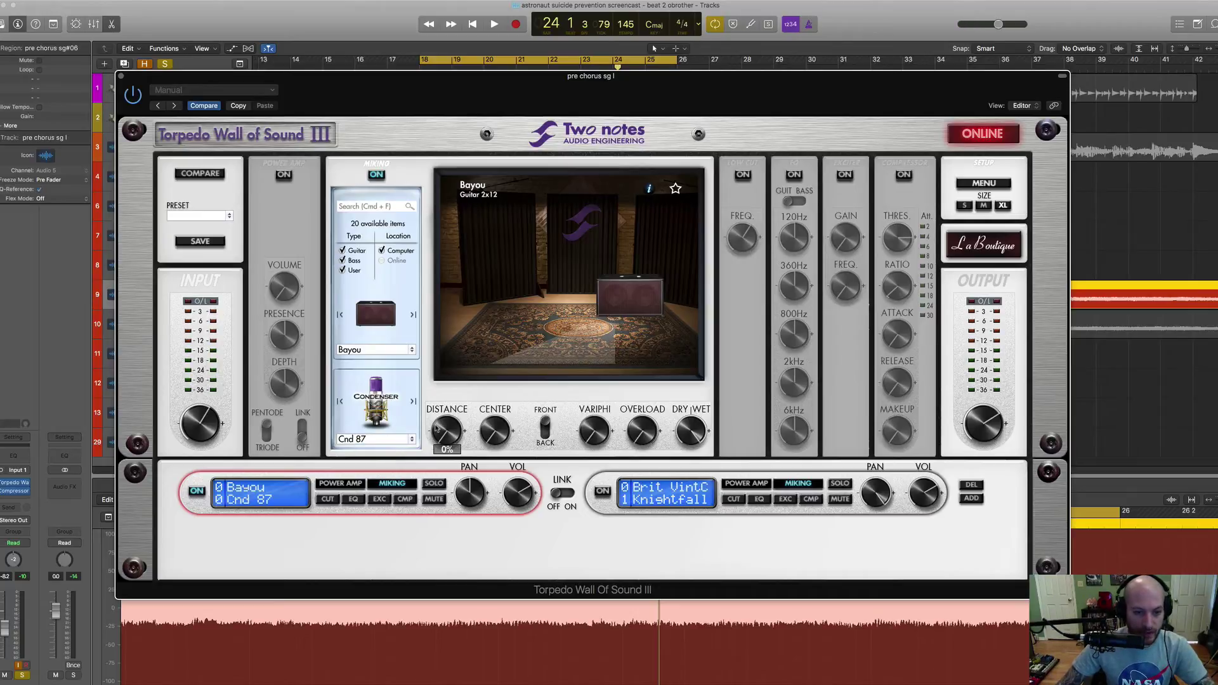
mouse_move(488, 436)
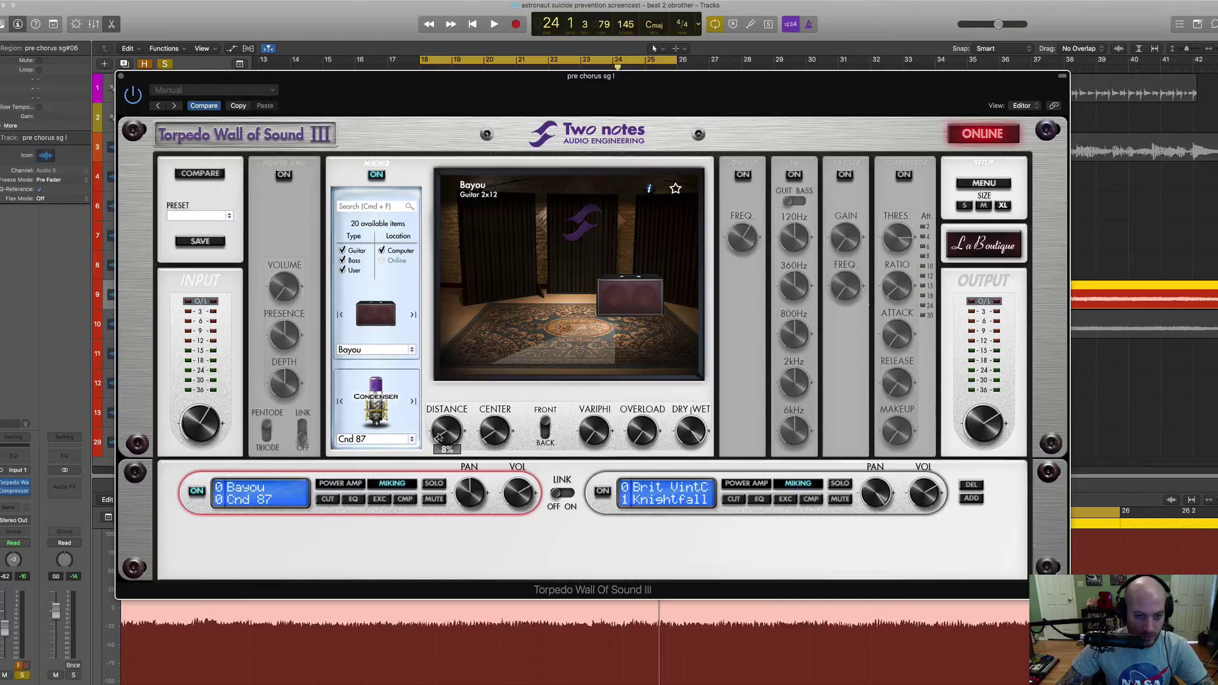
key(space)
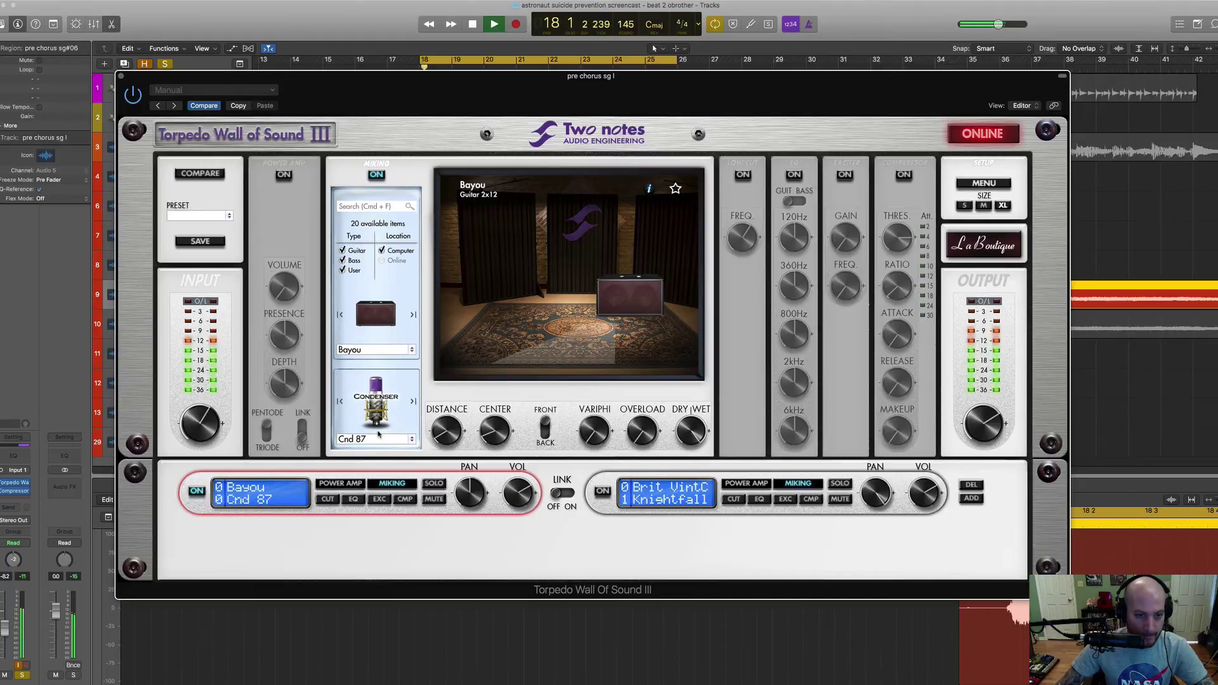
click(387, 440)
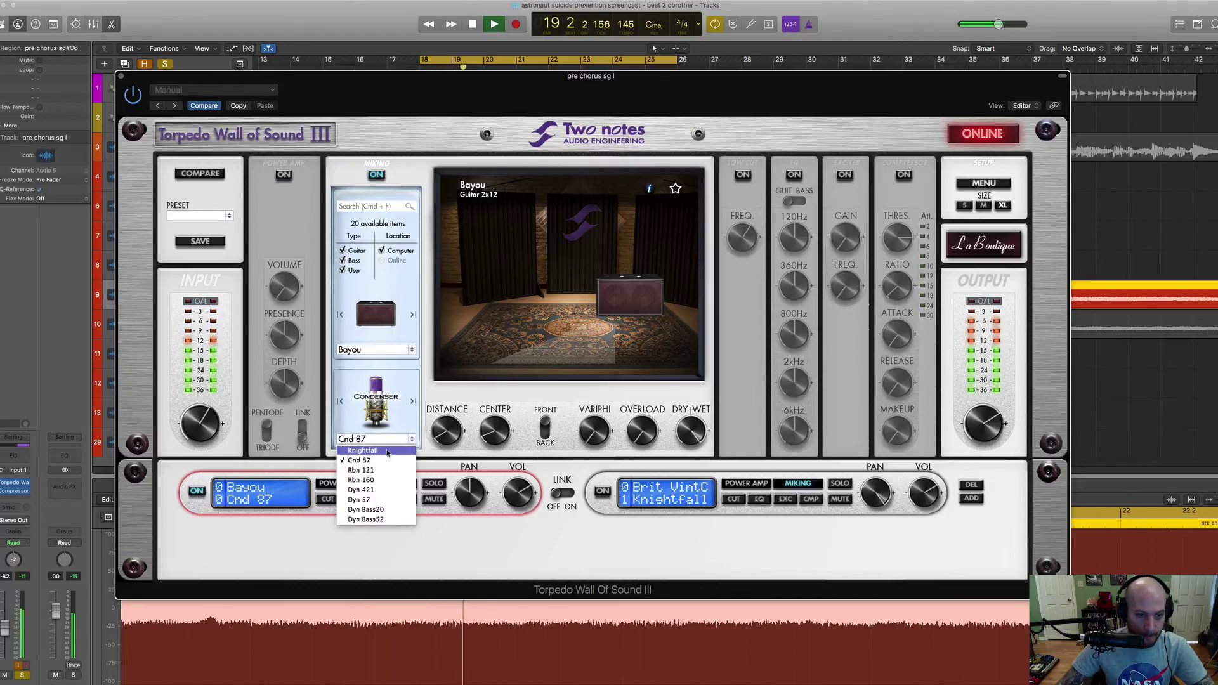
click(387, 449)
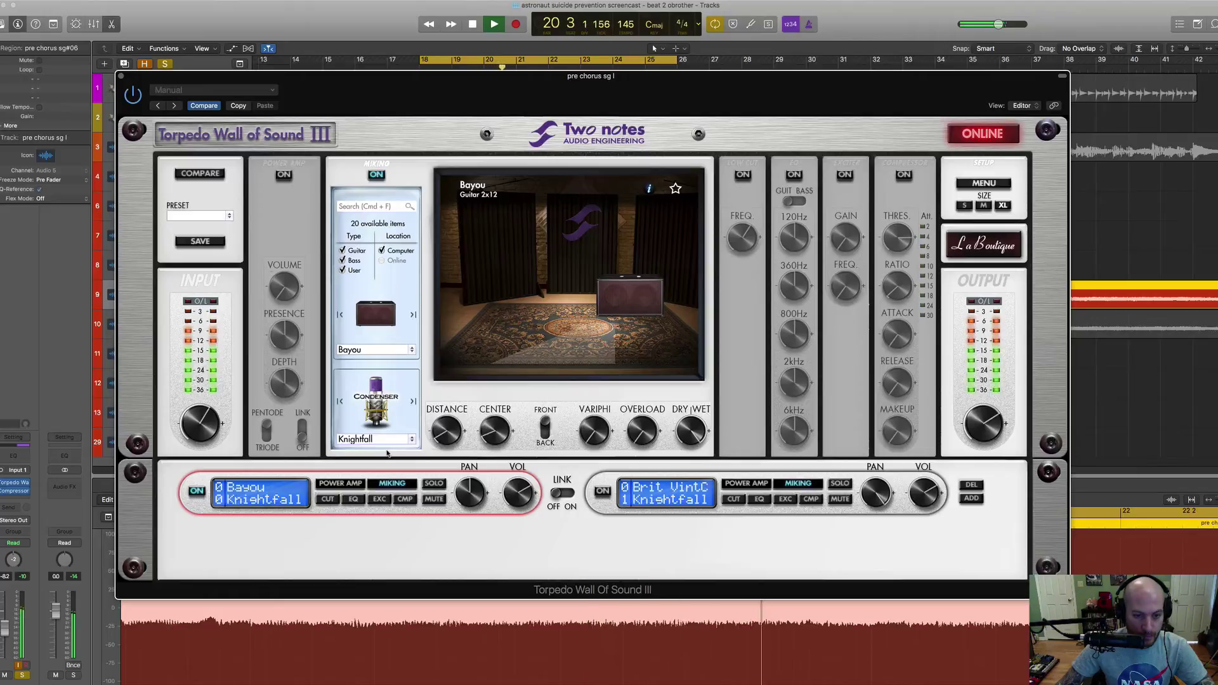
click(384, 443)
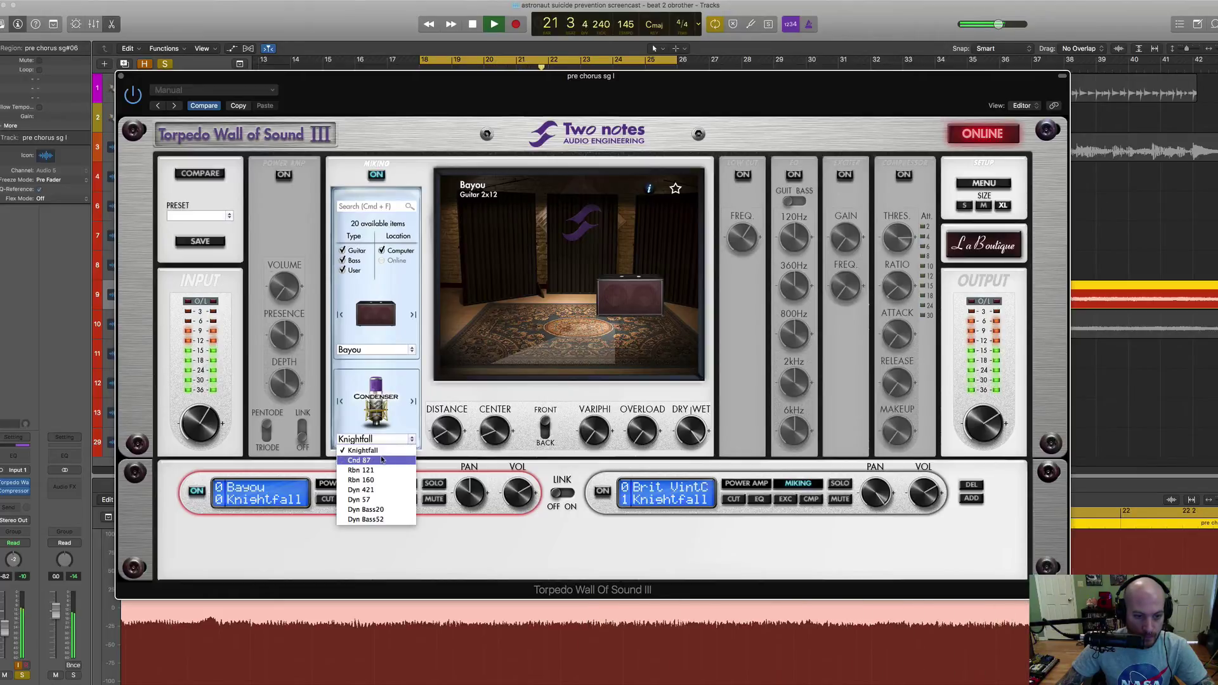
click(383, 460)
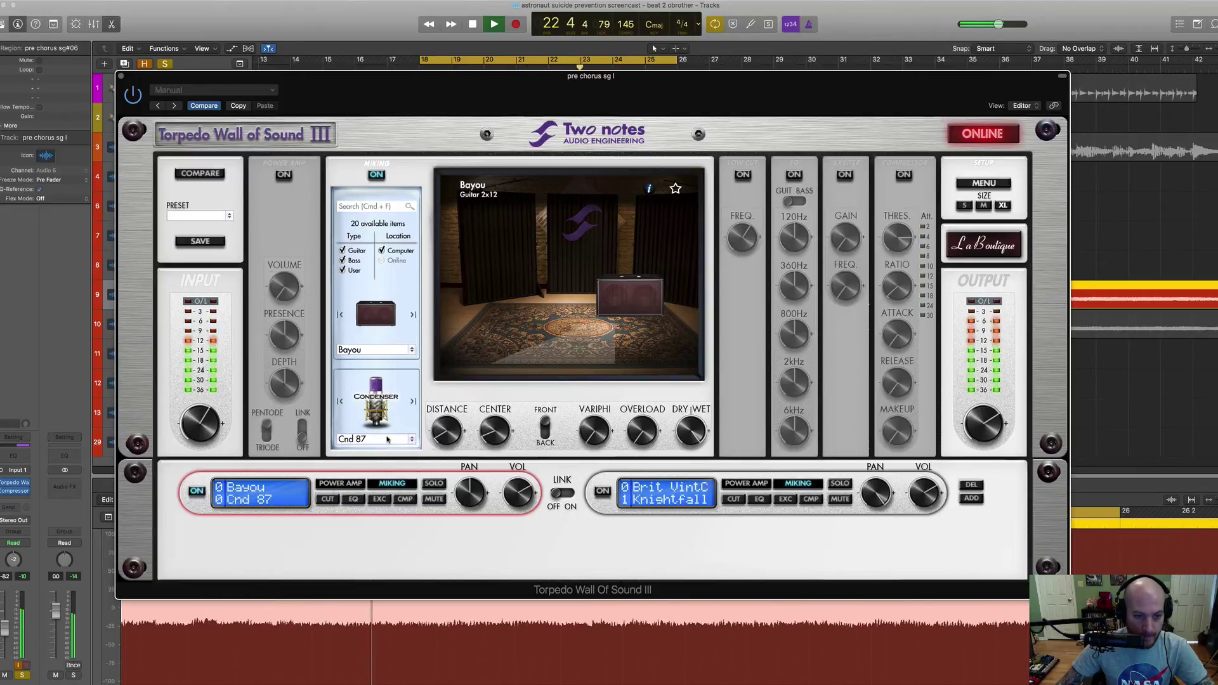
Audition the Rbn 121 and Rbn 160 ribbon microphones on the Bayou cabinet while the loop plays
click(385, 440)
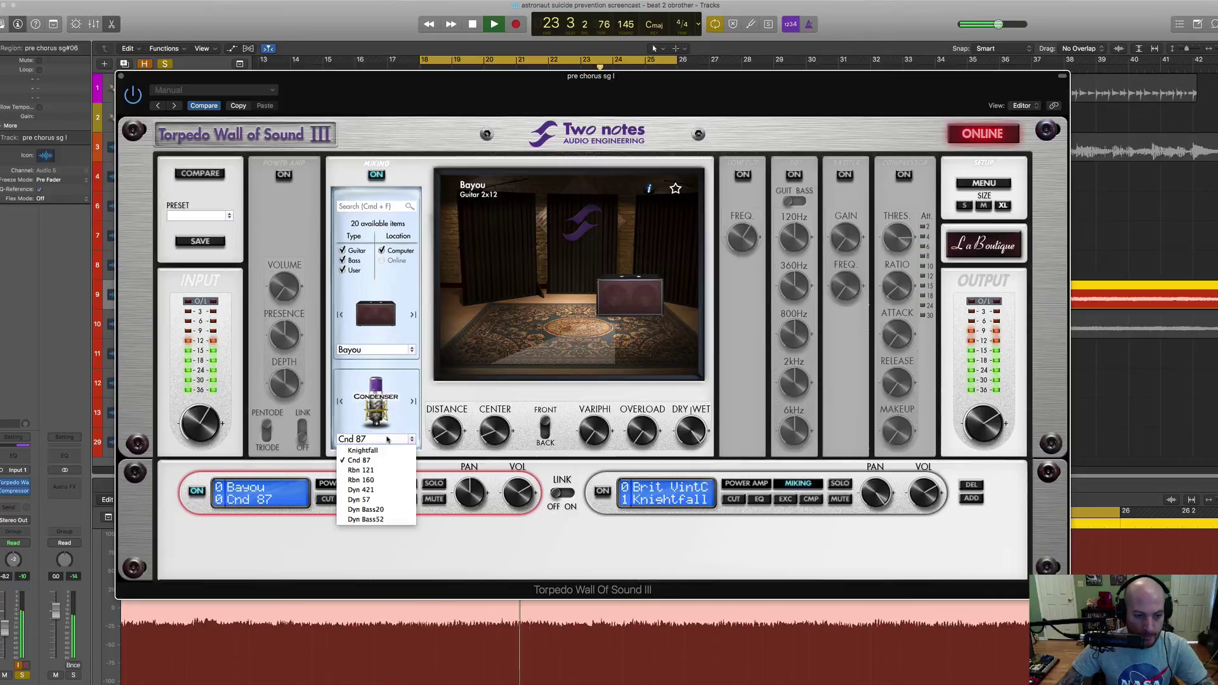
click(386, 471)
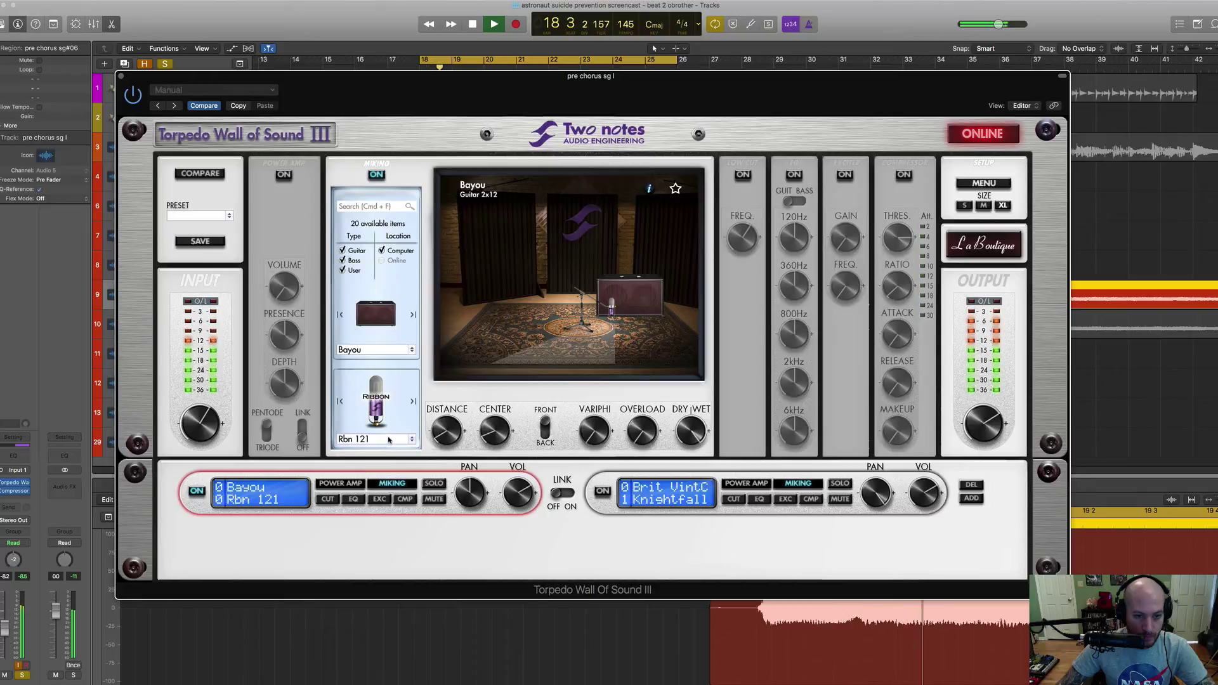
click(386, 442)
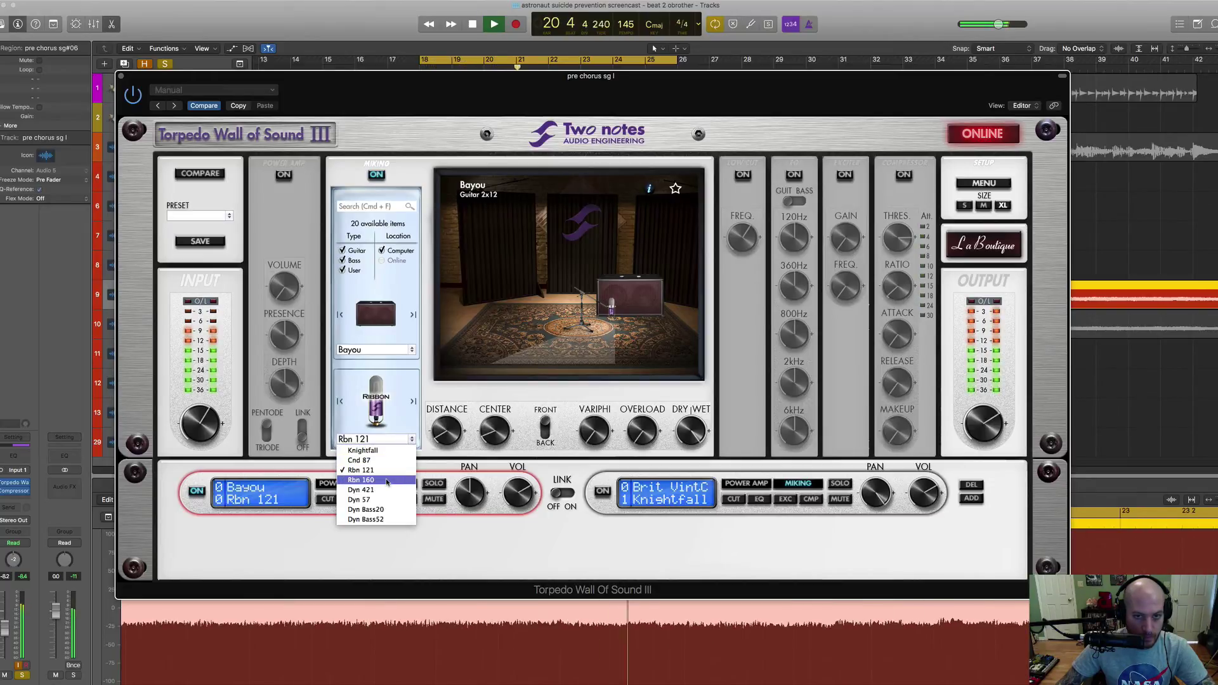
click(386, 481)
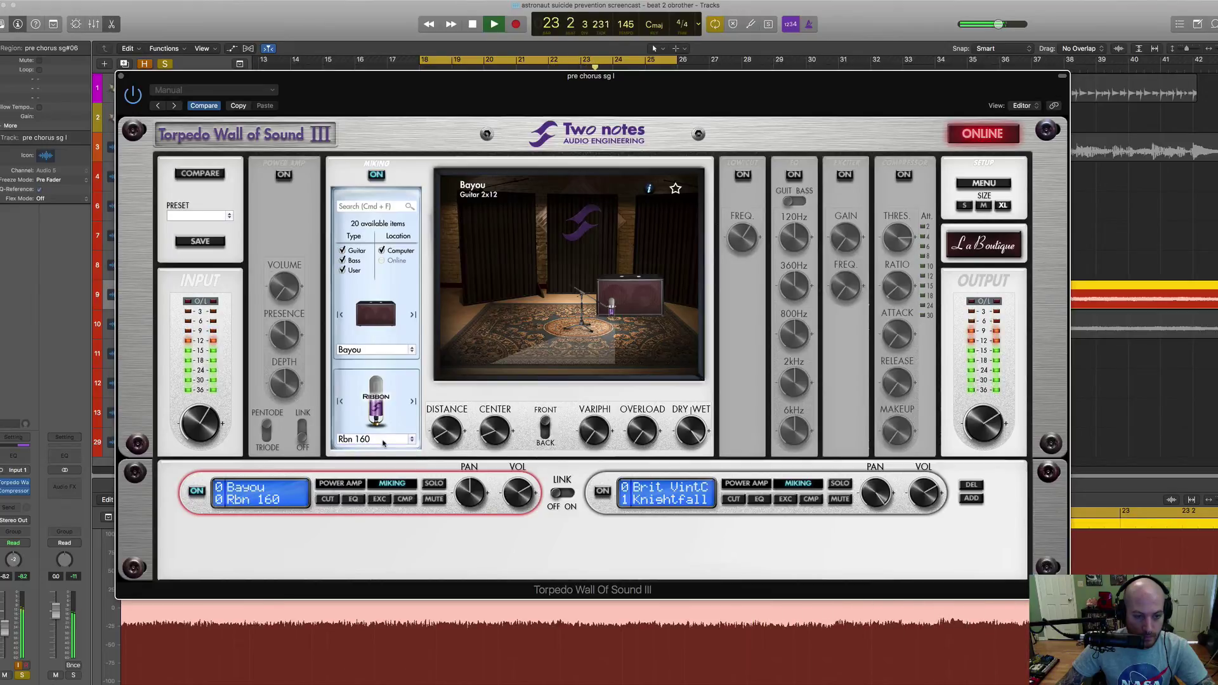
Audition the Dyn 421, Dyn 57 and Dyn Bass20 microphones, return to the Cnd 87 and stop playback
click(383, 442)
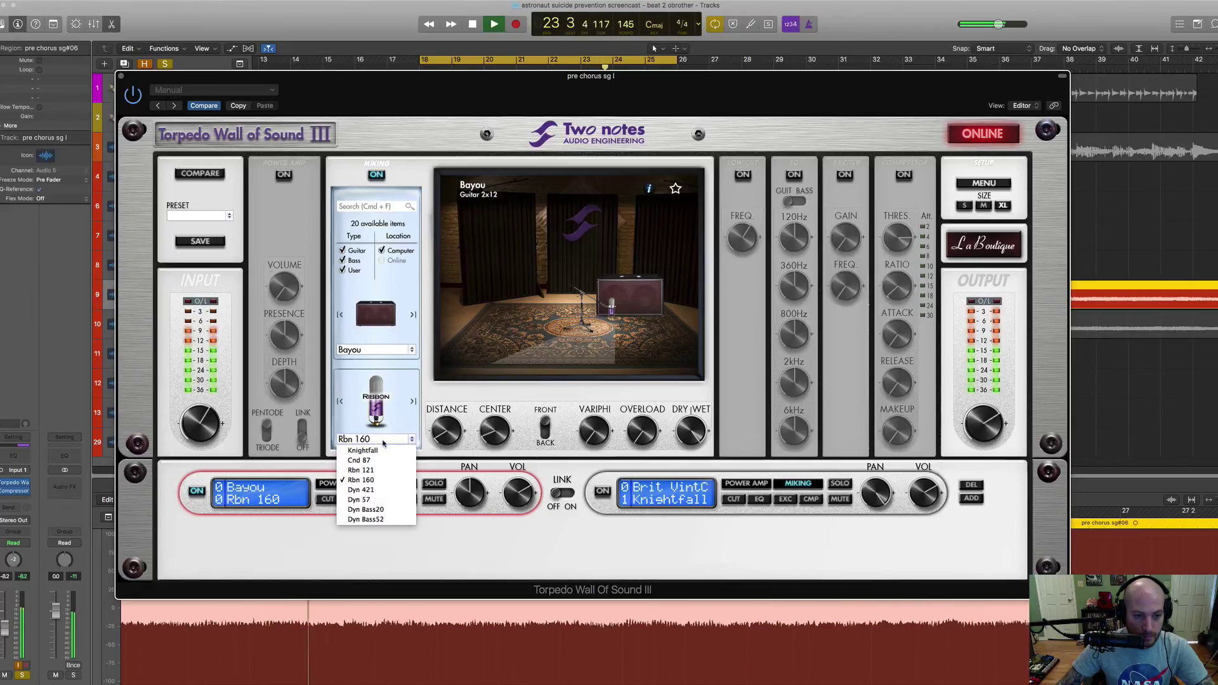
click(382, 493)
click(388, 439)
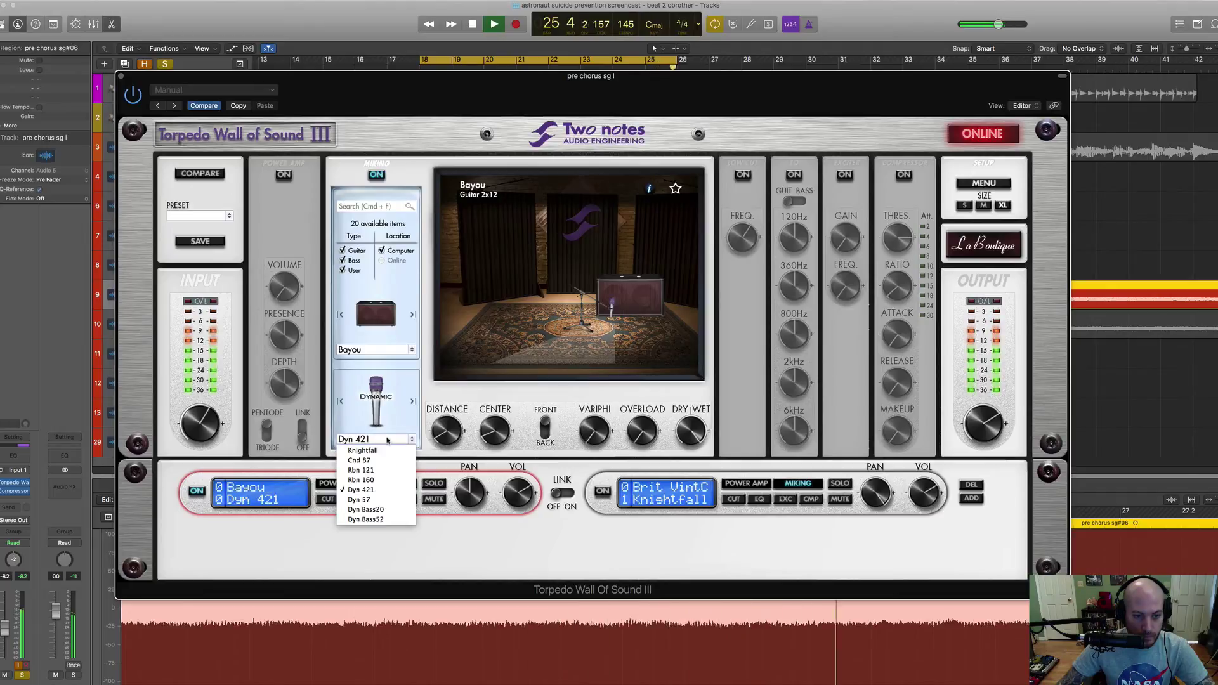
click(380, 500)
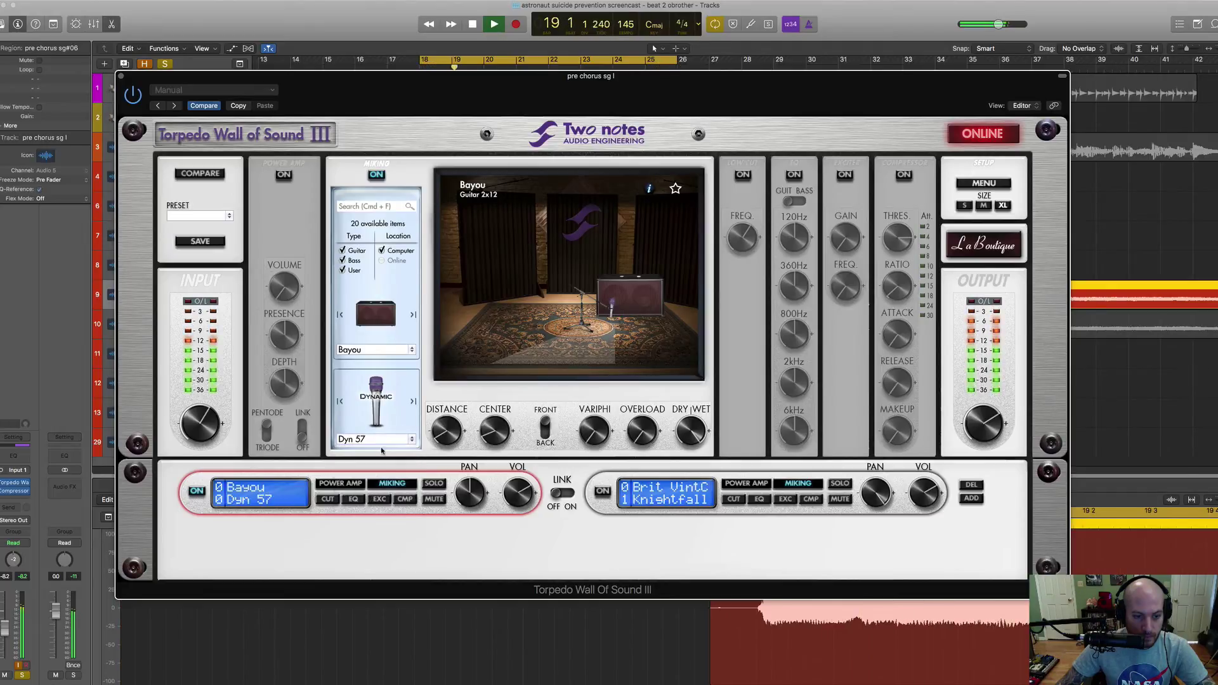
click(382, 440)
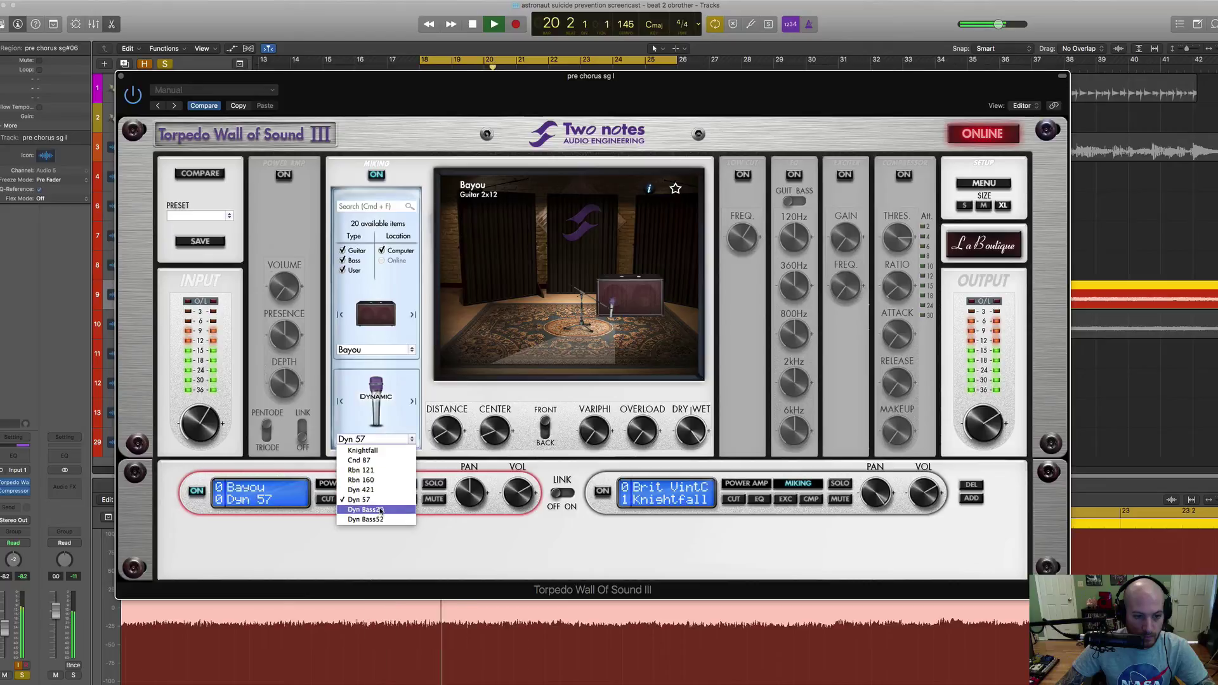
click(382, 510)
click(384, 440)
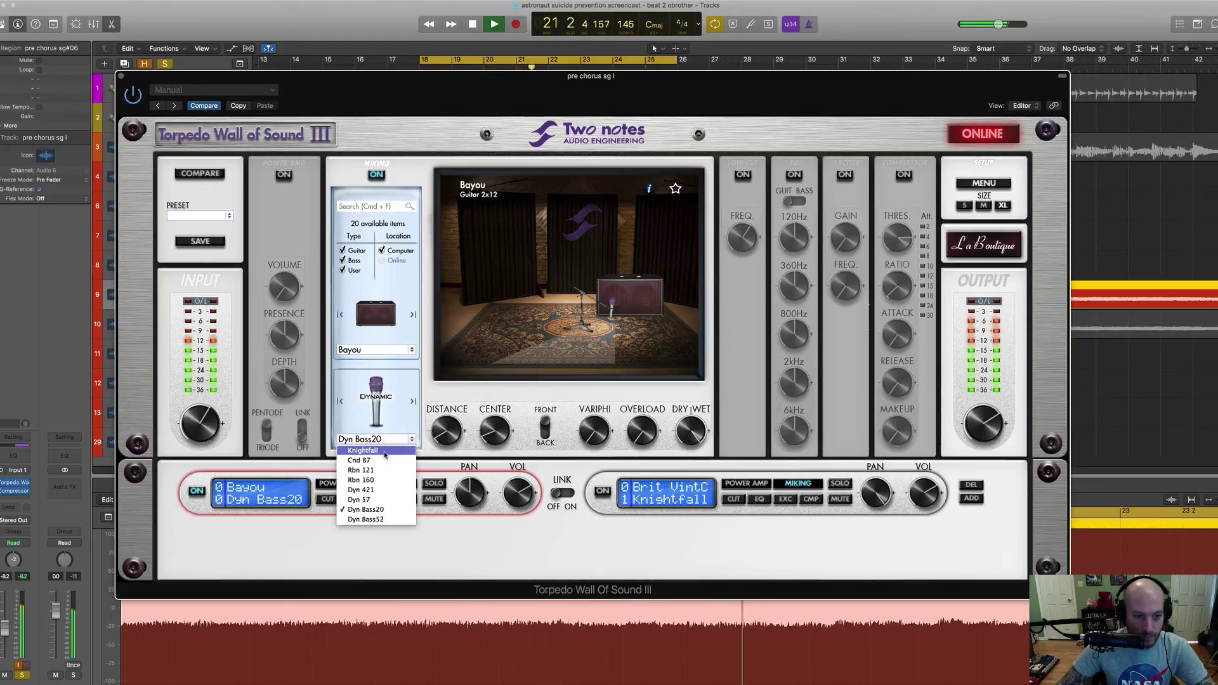
click(381, 460)
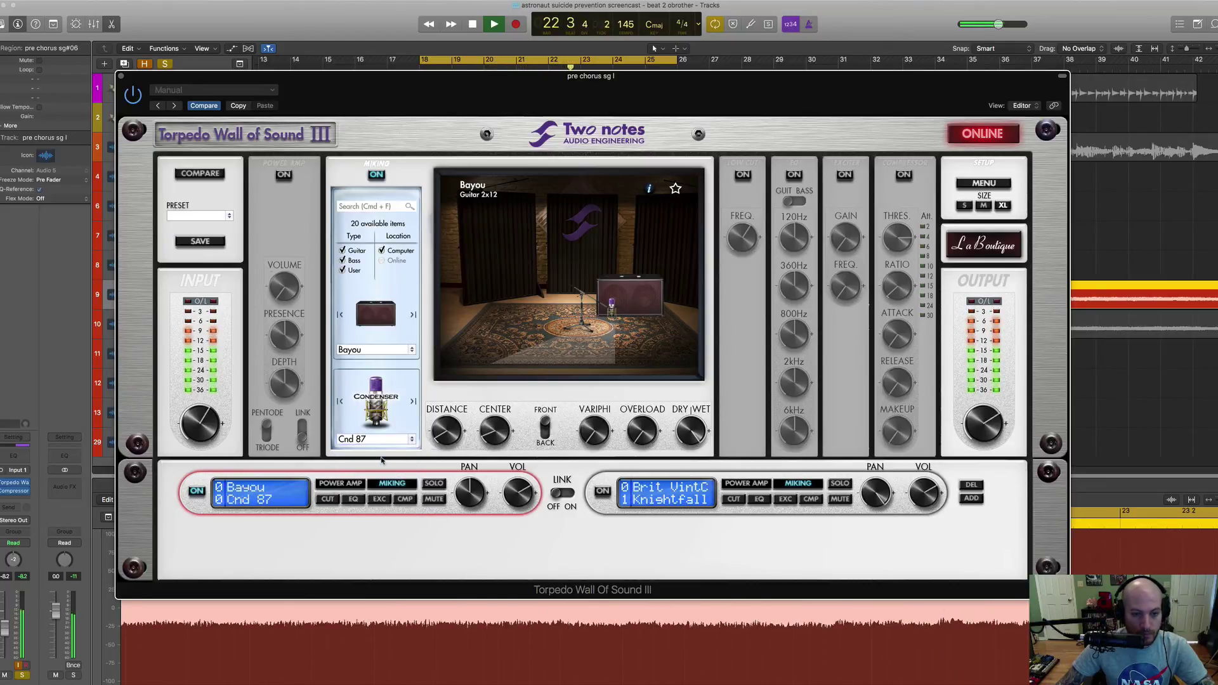
key(space)
Pan the pre chorus sg l track to -64, solo pre chorus sg r alongside it and play both guitars
mouse_move(470, 484)
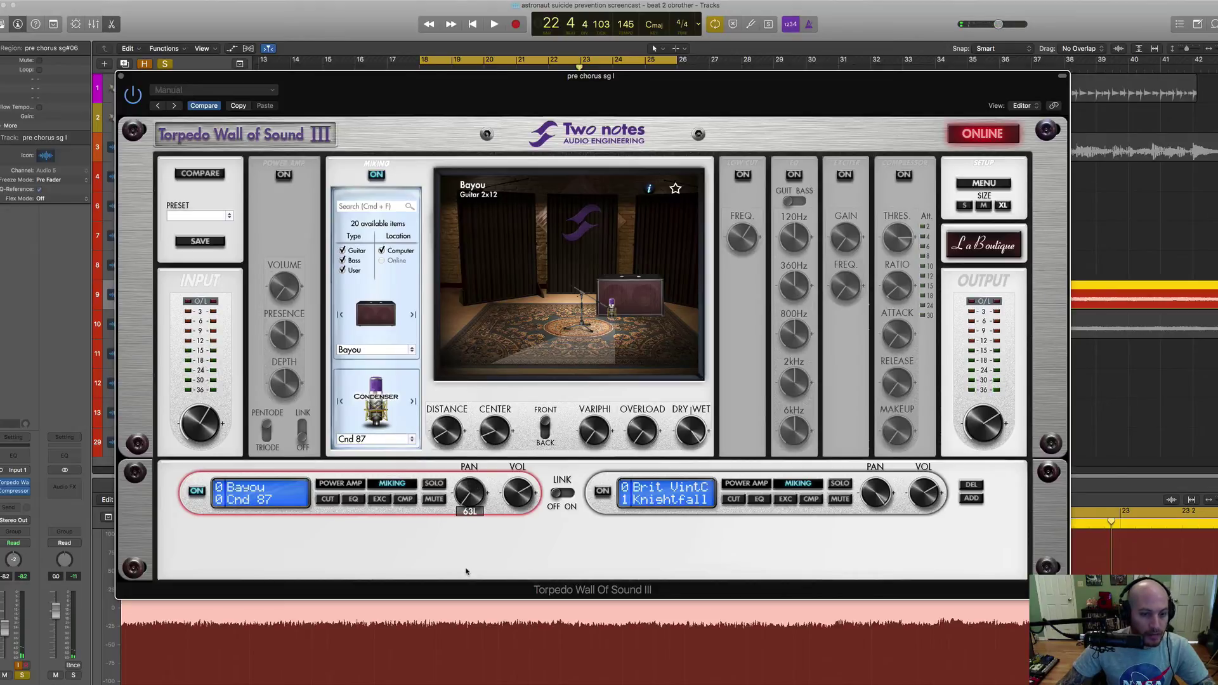
drag(409, 109, 549, 355)
drag(239, 294, 239, 324)
click(142, 329)
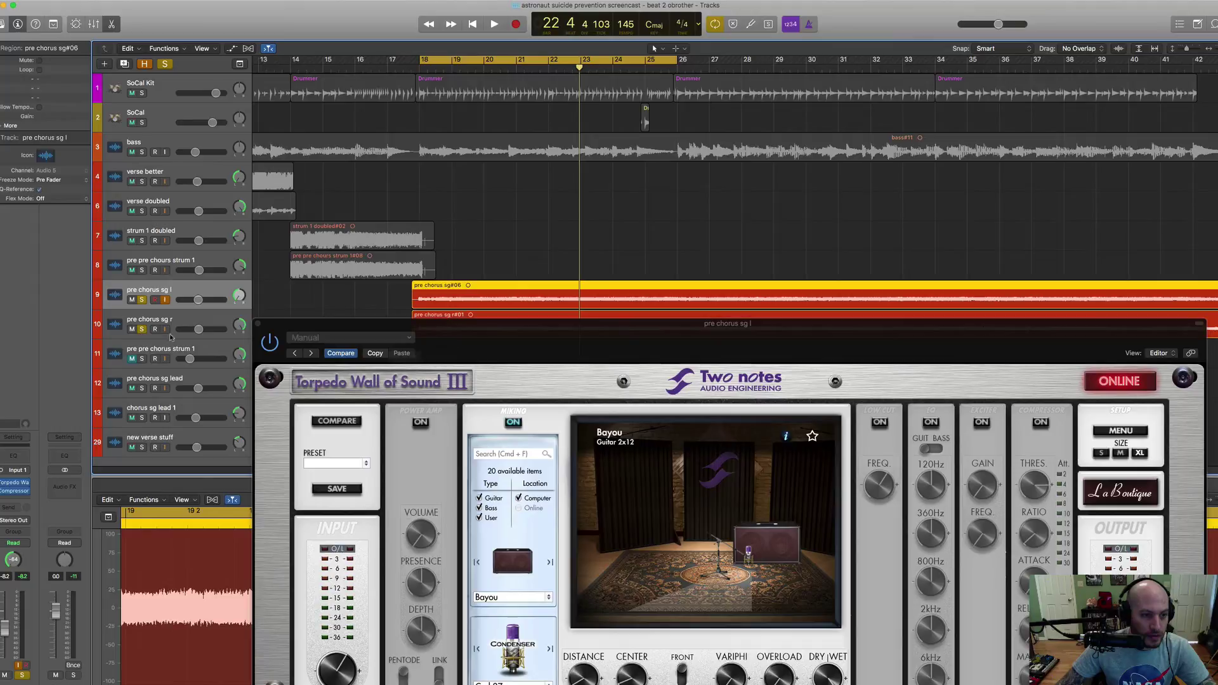
drag(485, 348, 427, 93)
key(space)
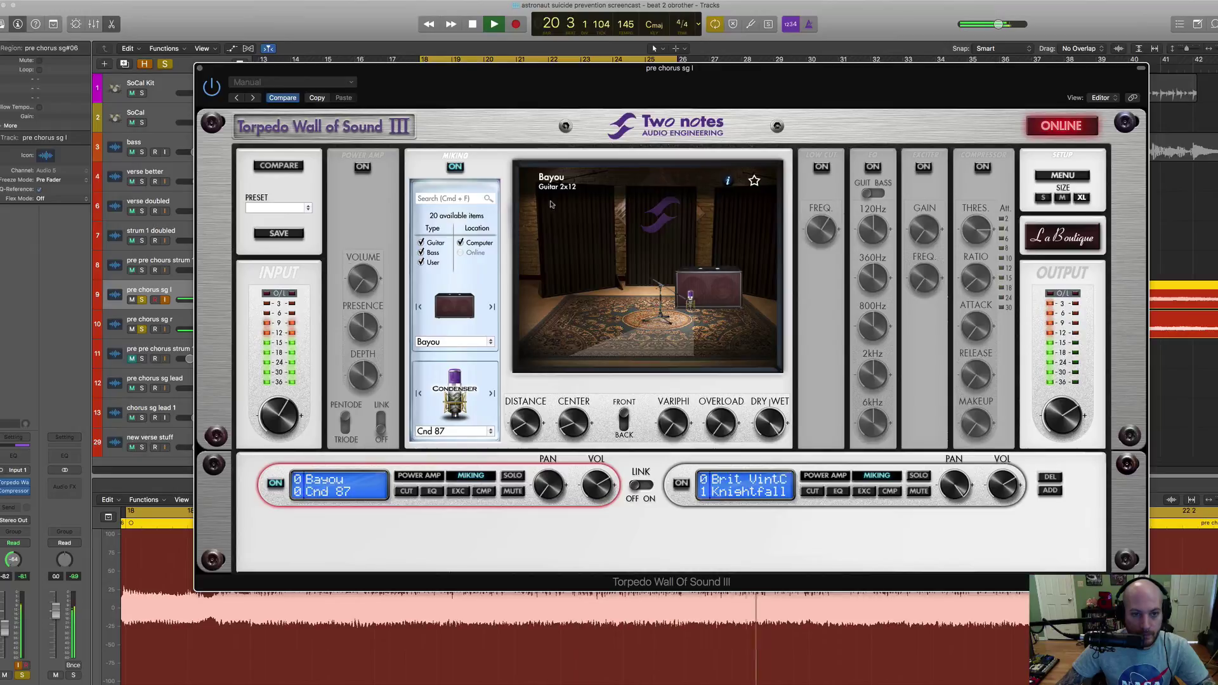
Close this plug-in window, open Torpedo Wall of Sound III on the pre chorus sg r track and stop playback
drag(492, 89, 455, 111)
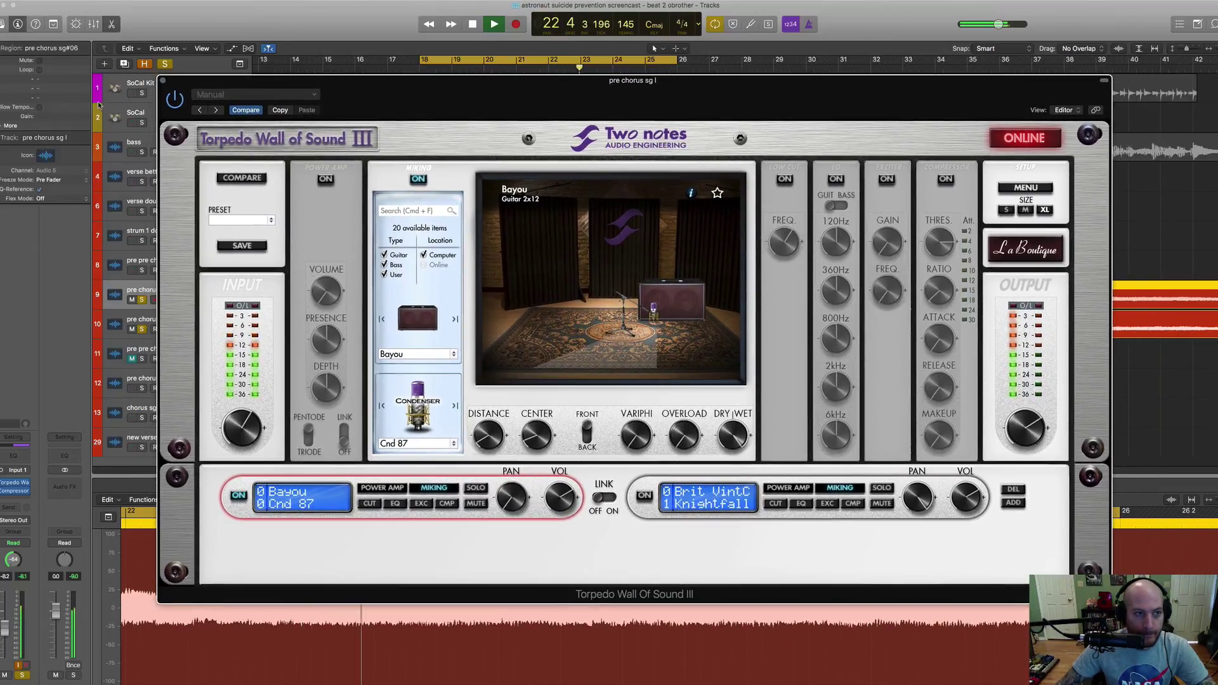
click(164, 81)
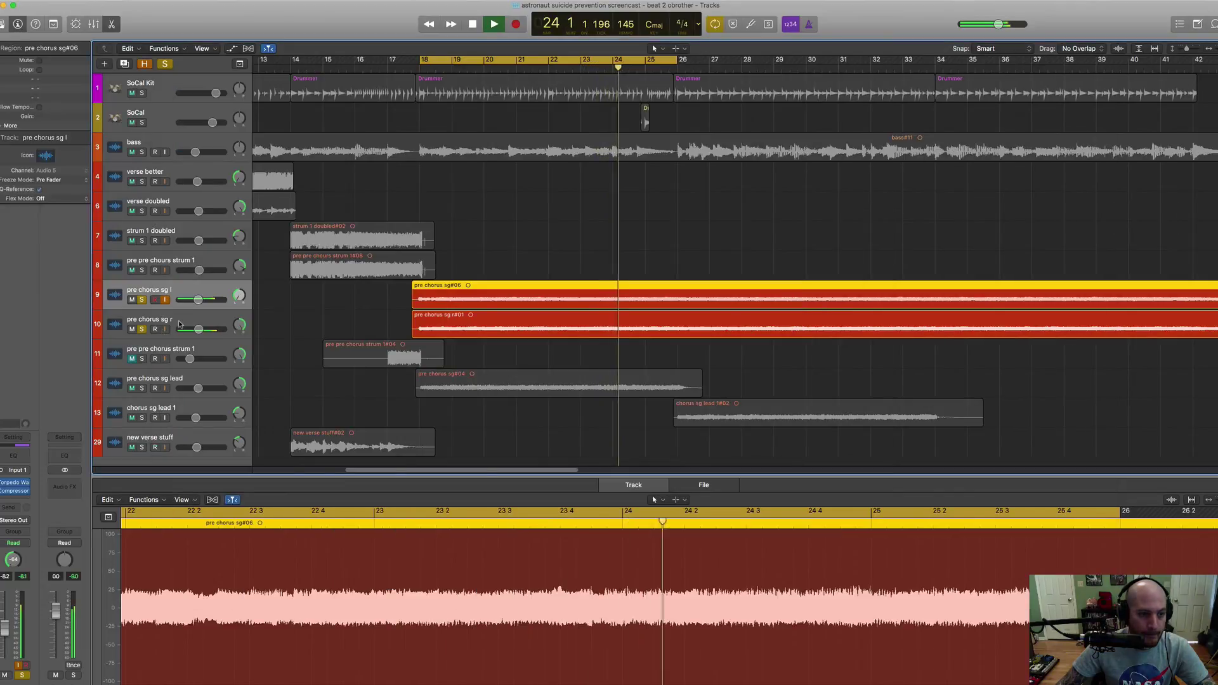
click(166, 336)
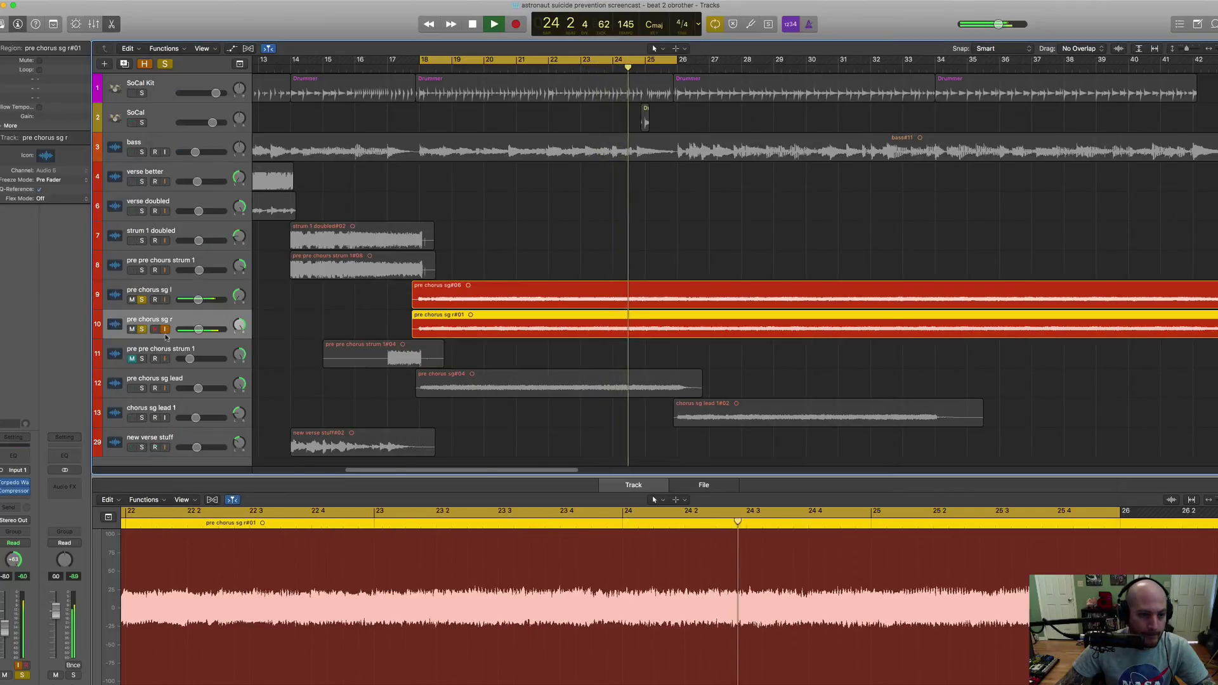
click(15, 485)
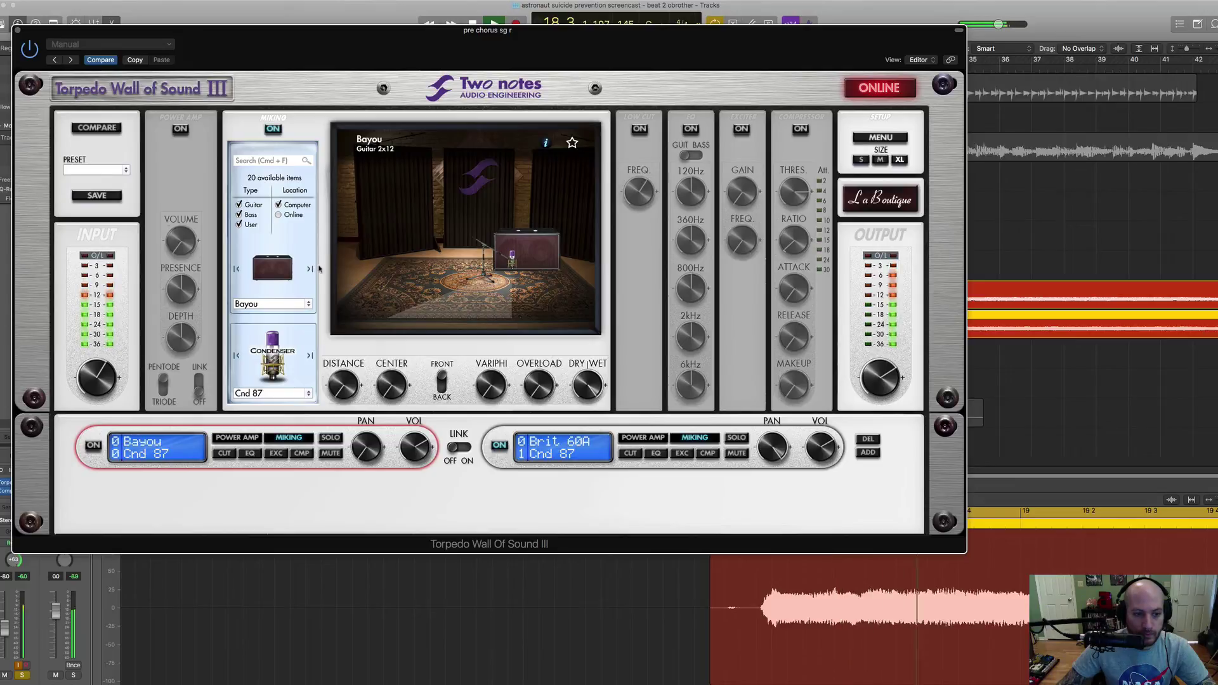
drag(373, 25, 537, 117)
key(space)
Show the Brit 60A cabinet with the Cnd 87 on pre chorus sg r, examine its placement and briefly play the loop
click(612, 470)
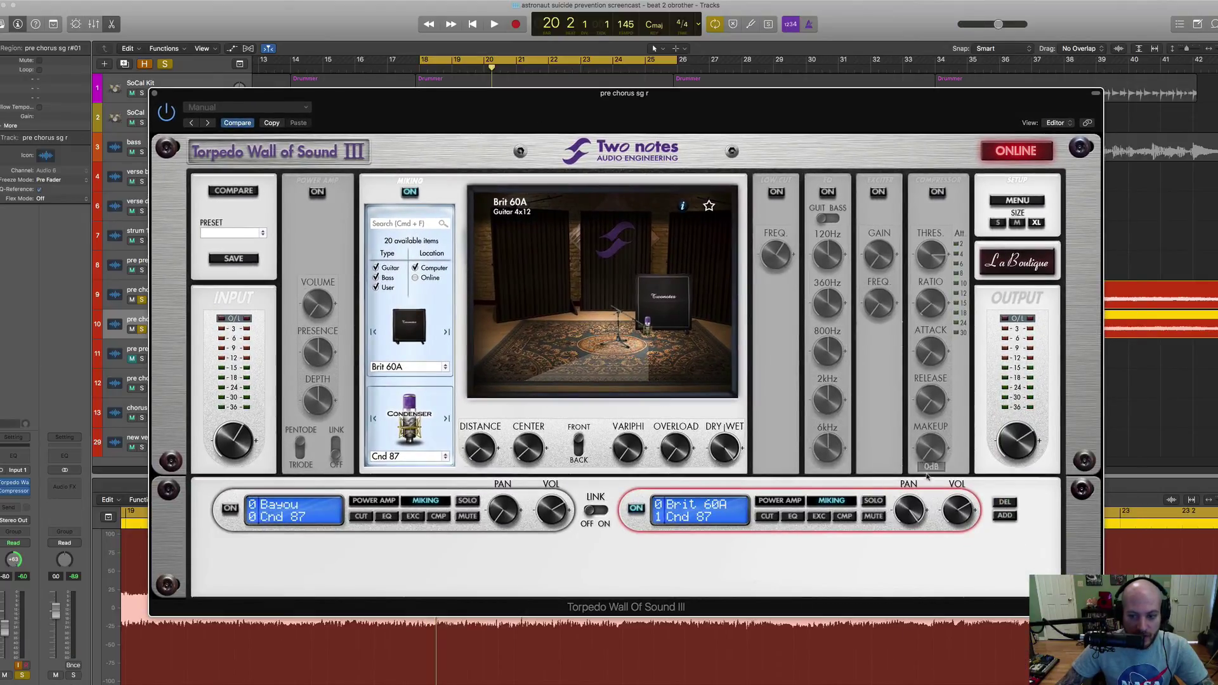
mouse_move(909, 524)
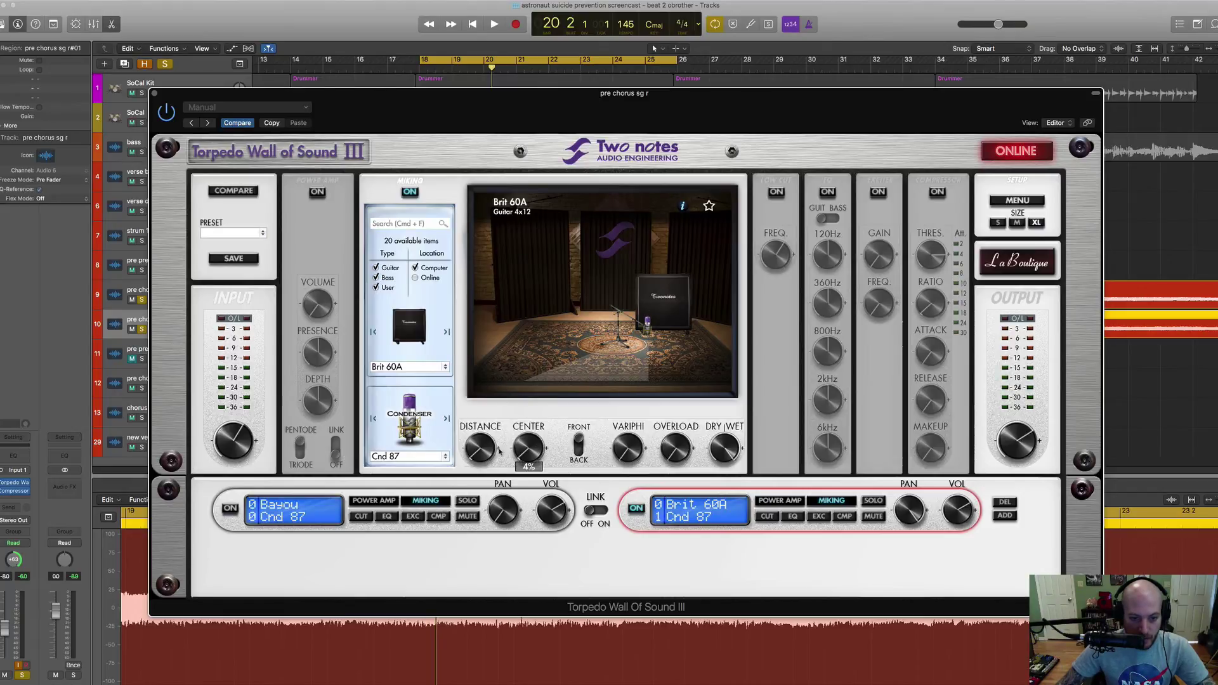
mouse_move(487, 450)
mouse_move(538, 456)
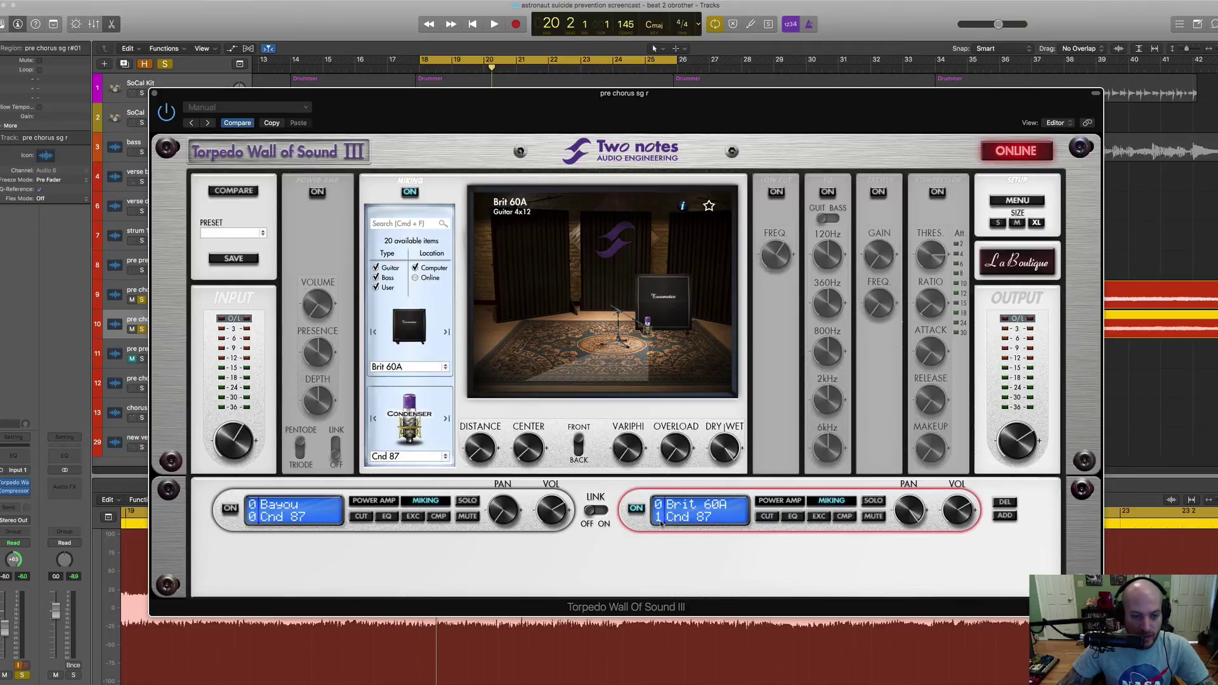
key(space)
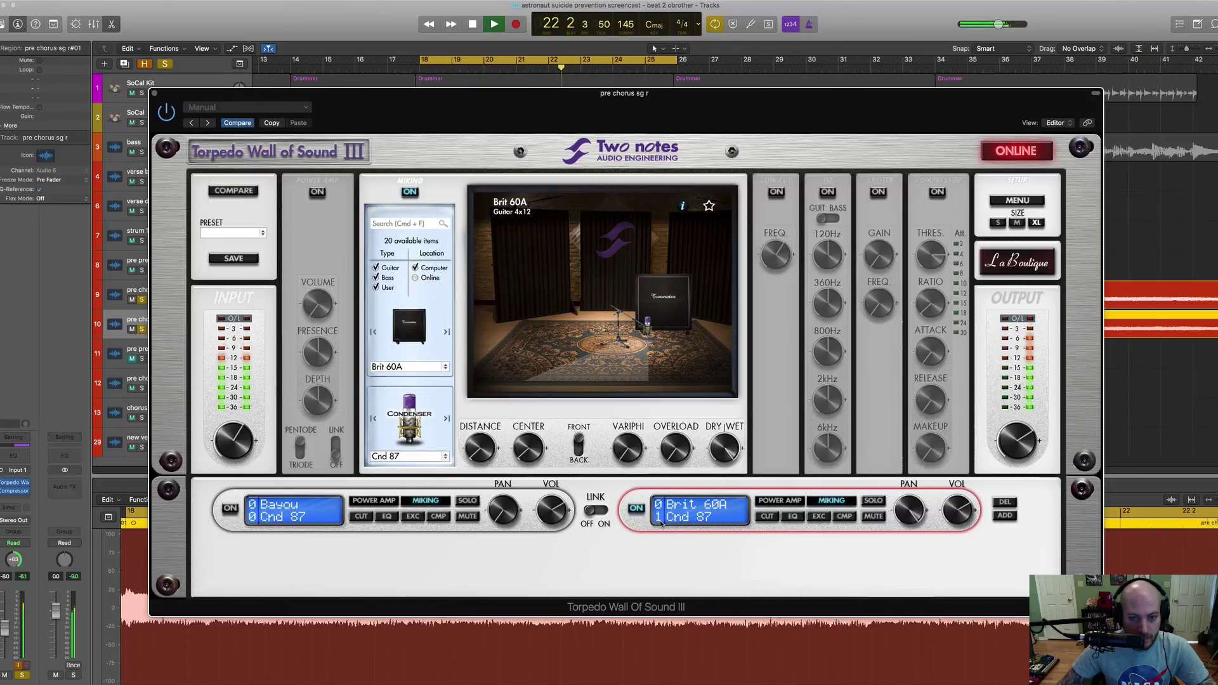
key(space)
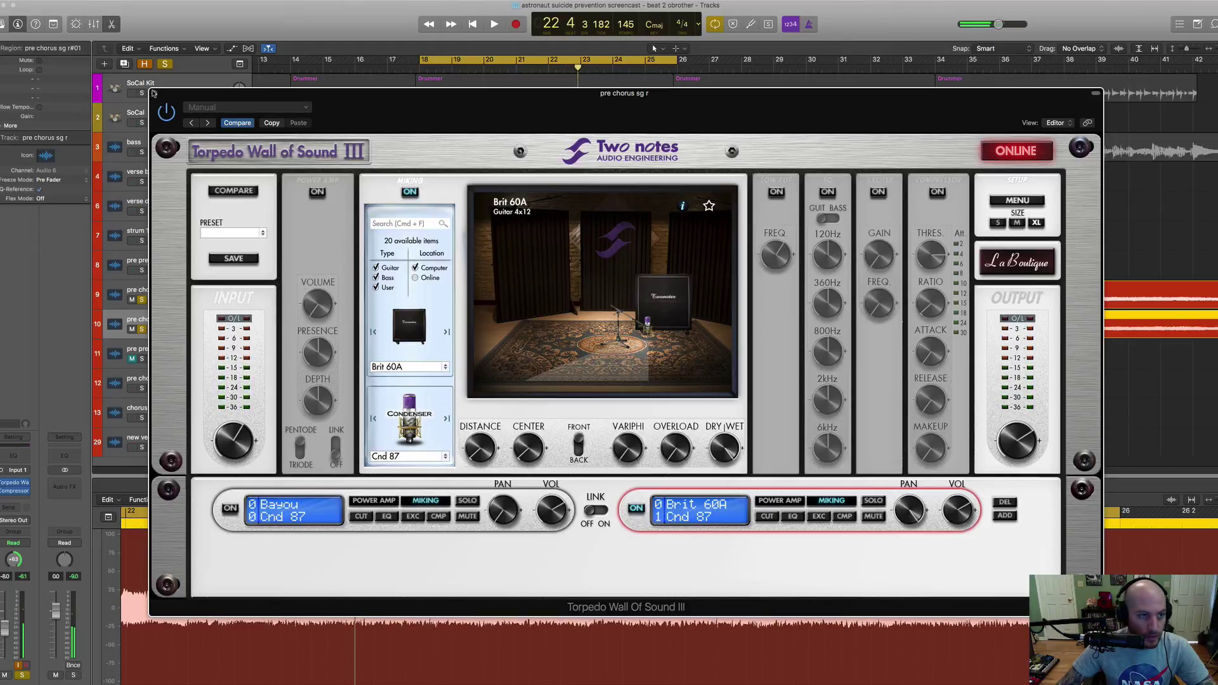
Close the plug-in window, unsolo both pre-chorus guitar tracks and solo the bass track
click(154, 93)
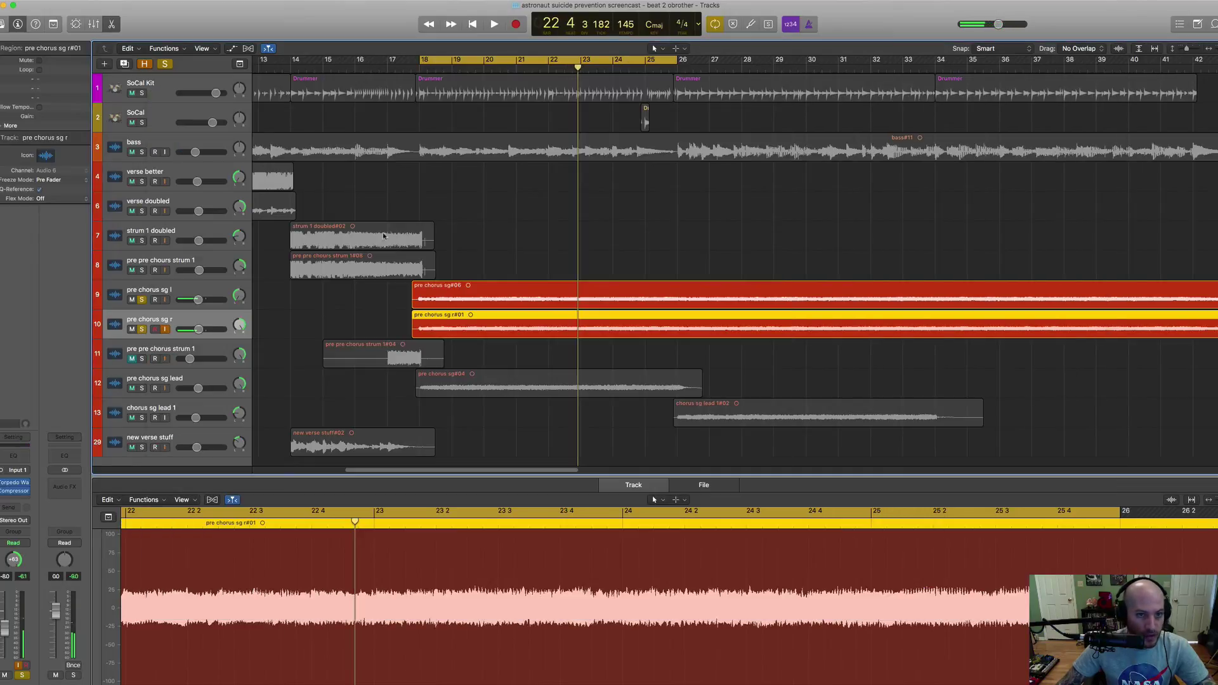
click(142, 329)
click(144, 299)
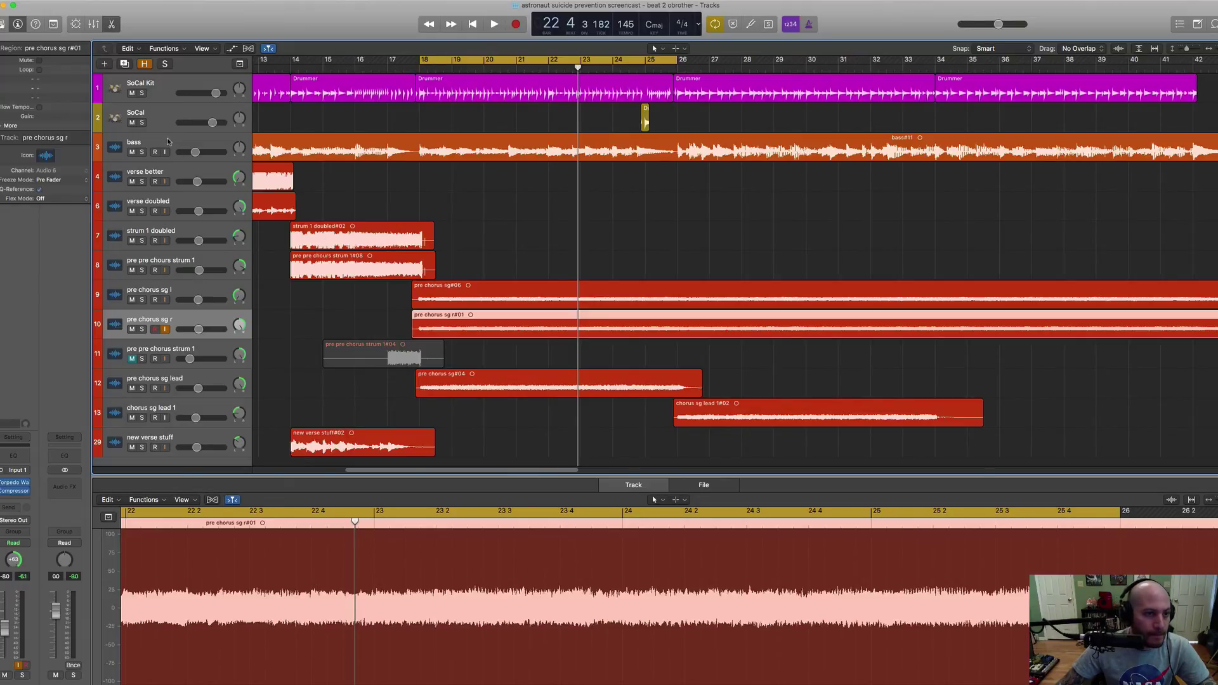
click(152, 150)
click(142, 152)
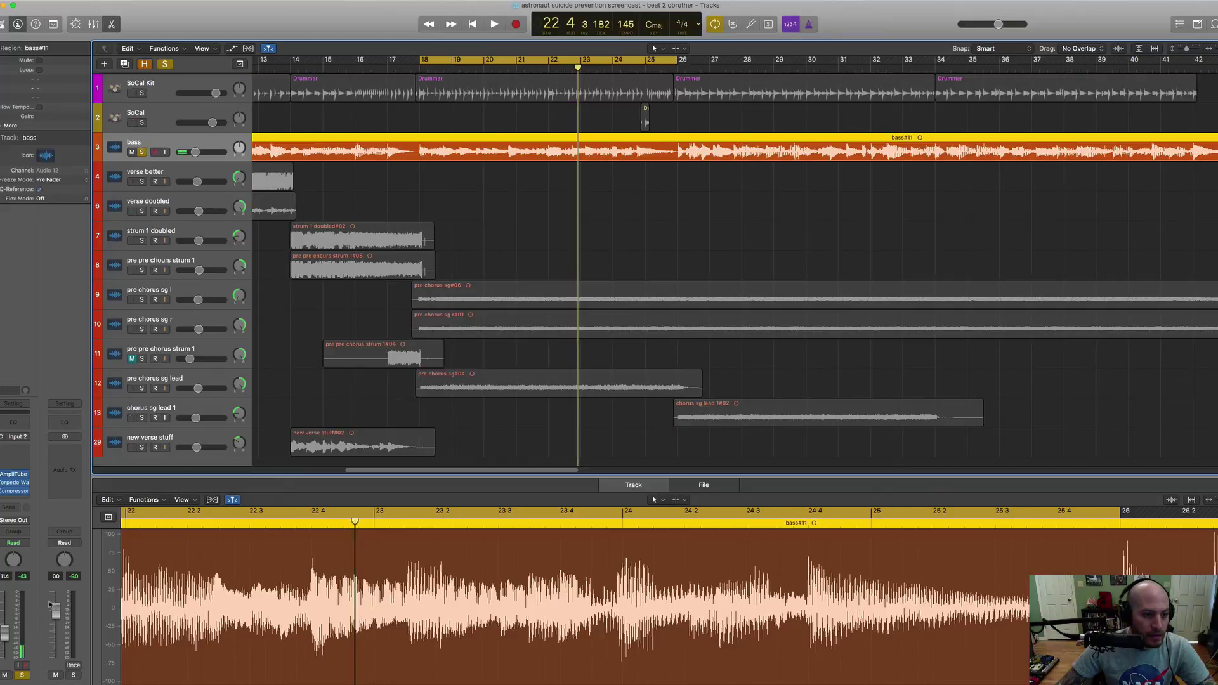
Open AmpliTube 4 on the bass track, examine its Clean SVT-CL amp and close the plug-in
click(14, 474)
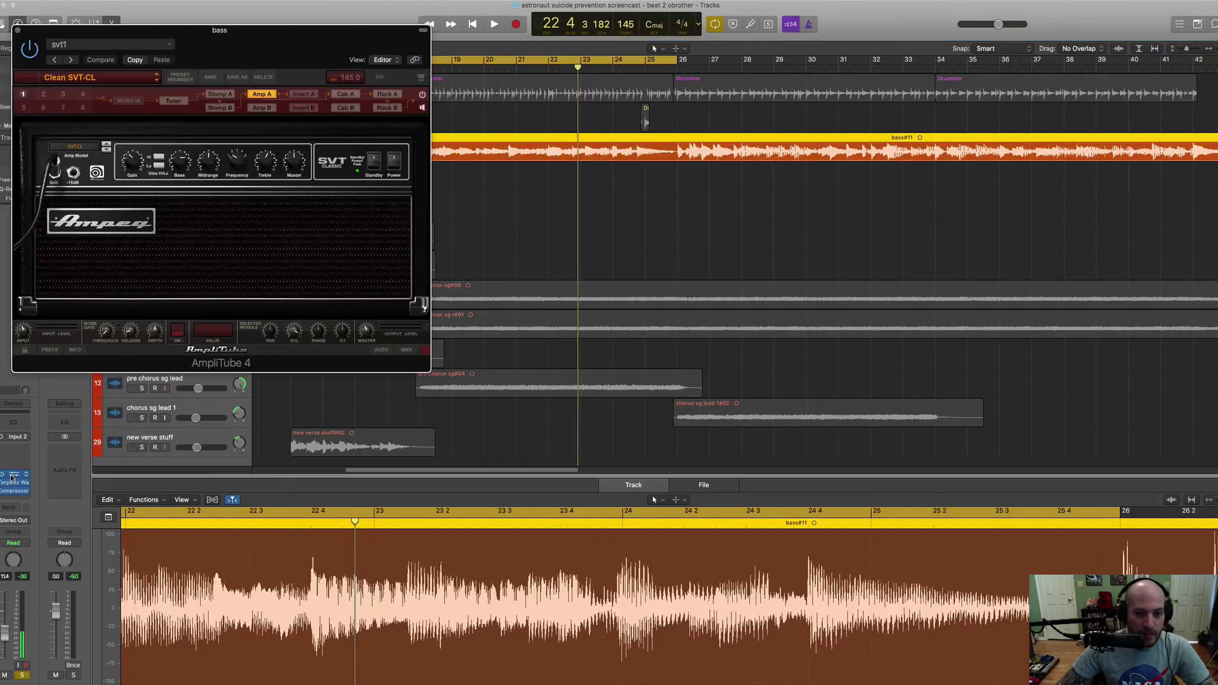
drag(249, 53, 408, 102)
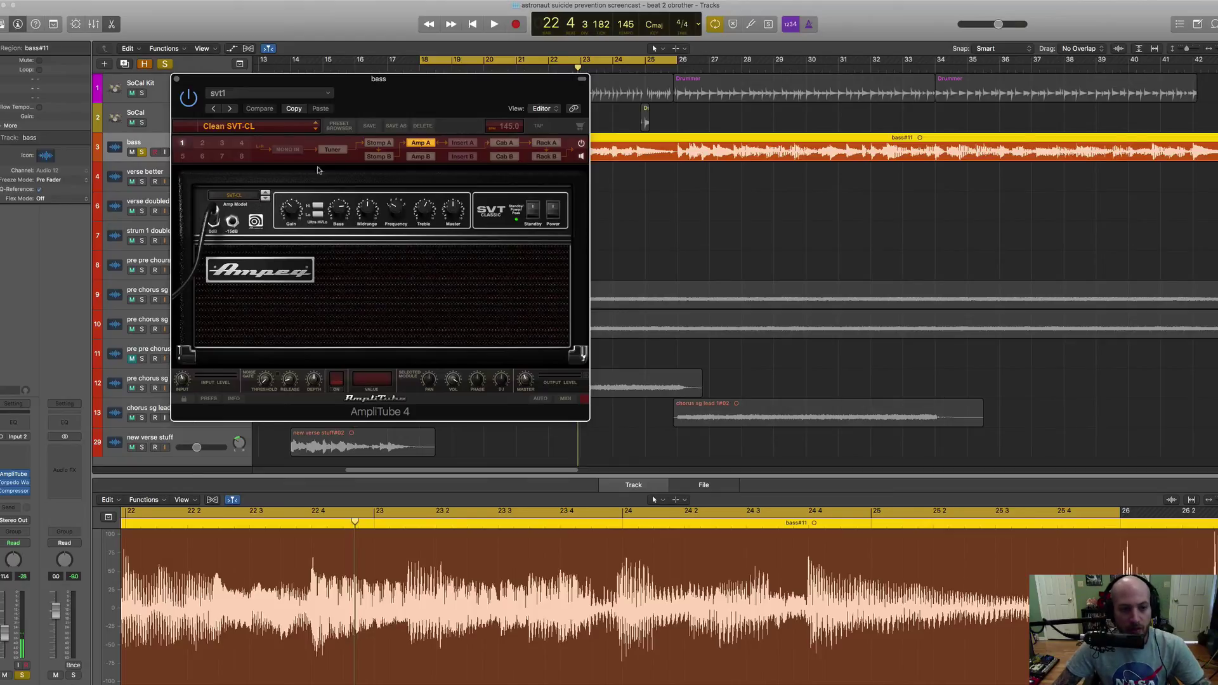
click(178, 80)
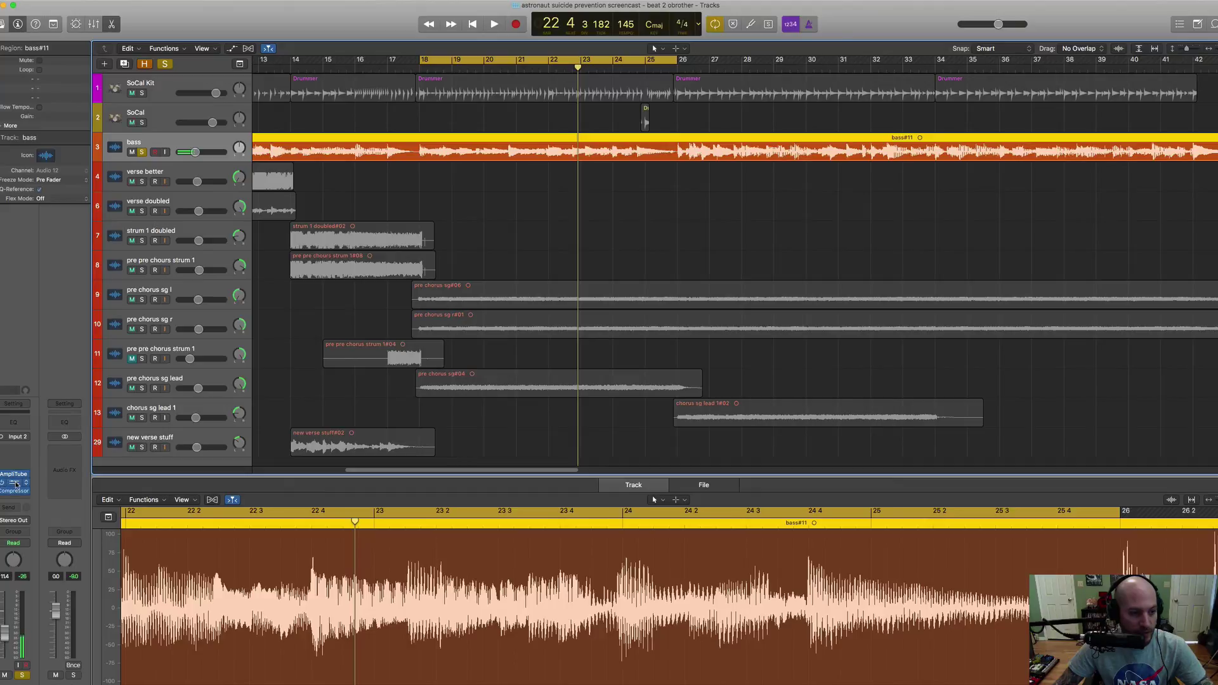
Open Torpedo Wall of Sound III on the bass track and play the loop through the AmpClass cabinet with Dyn Bass20
click(16, 484)
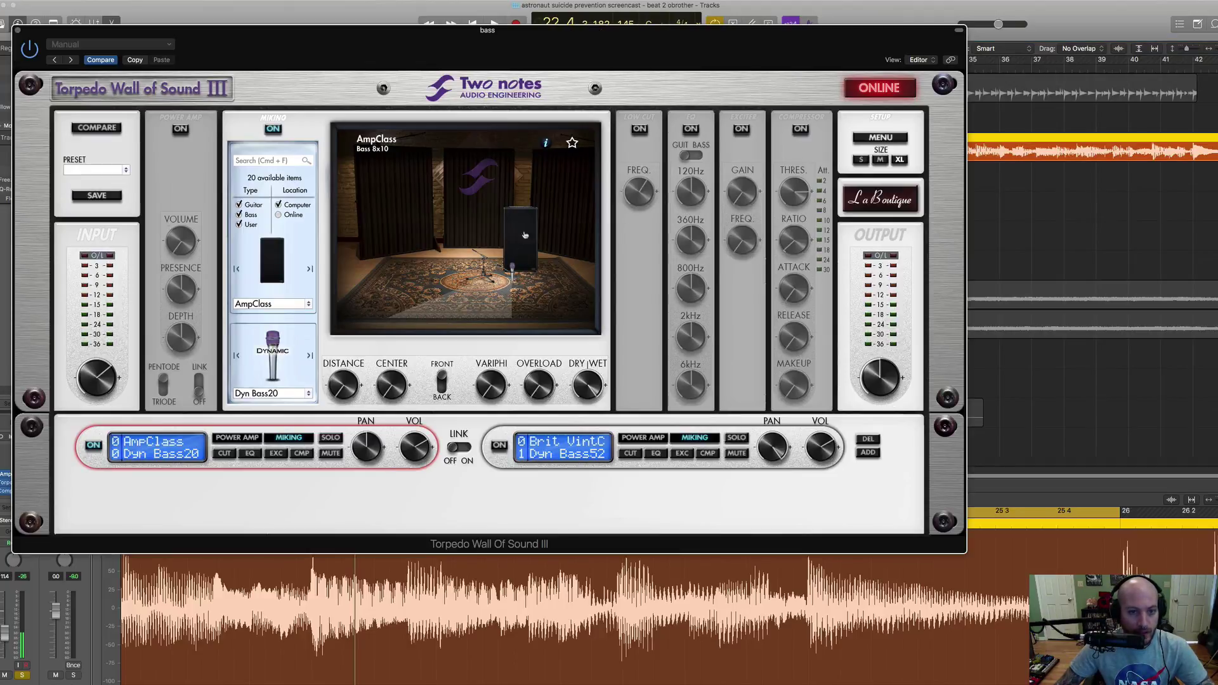
drag(461, 47, 524, 72)
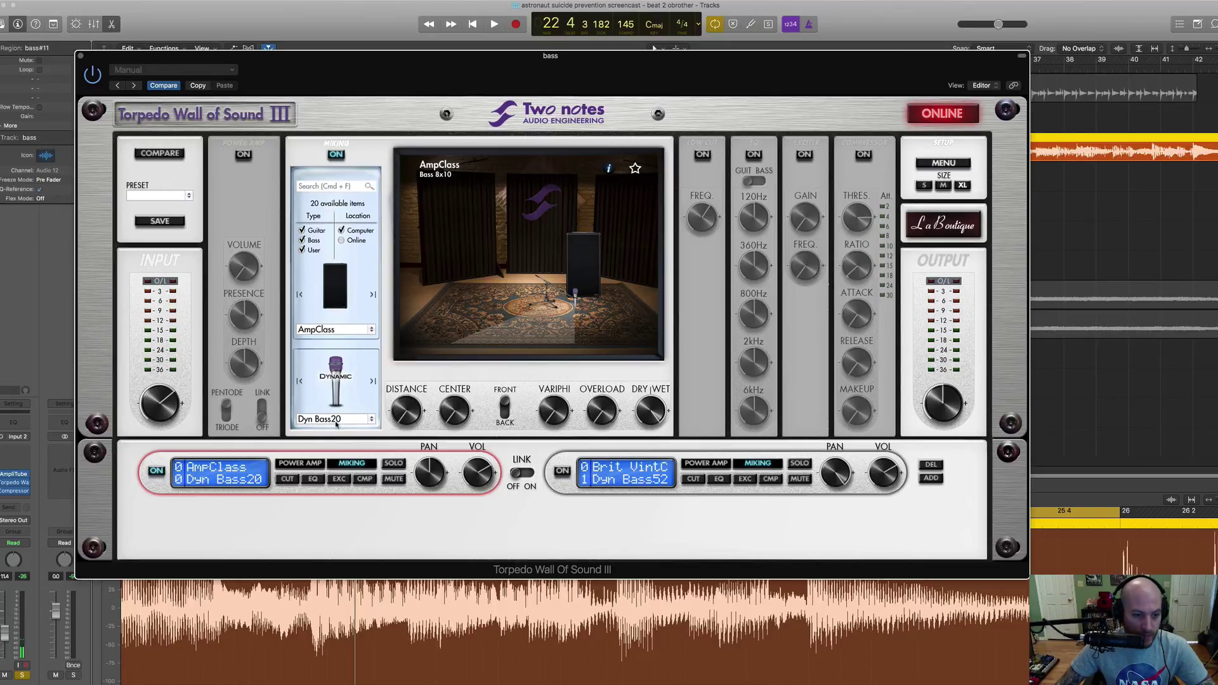
drag(549, 69, 571, 144)
key(space)
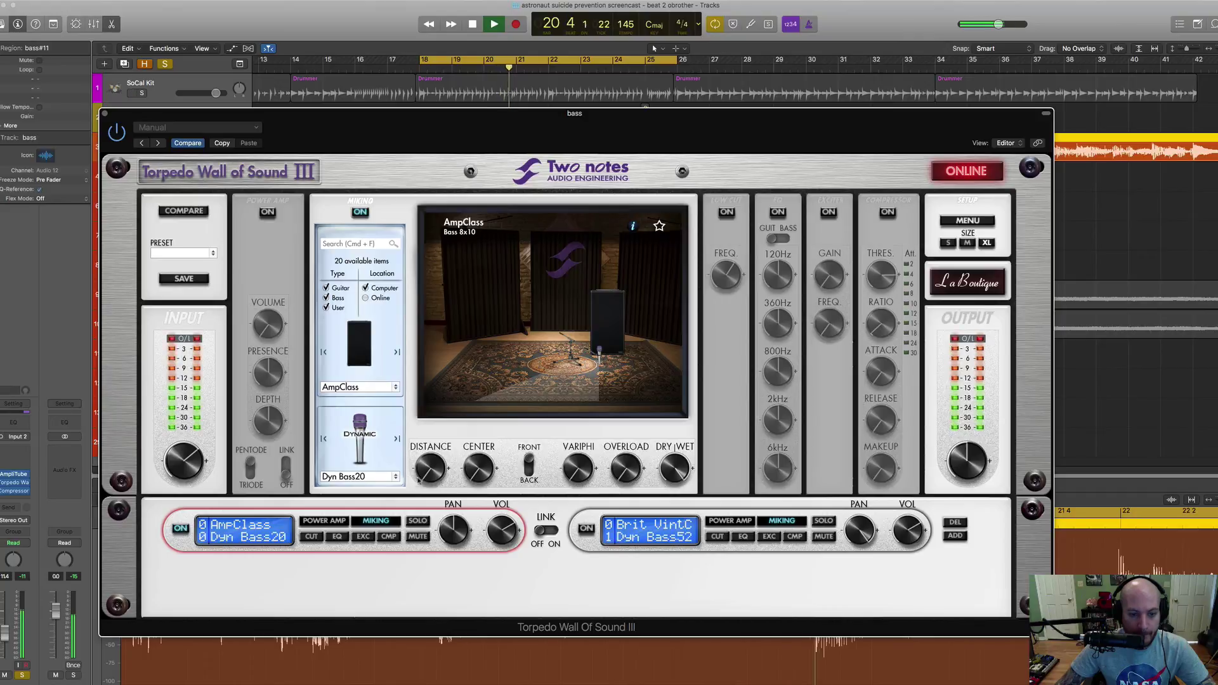
Switch the AmpClass cabinet's microphone to Cnd 87 and adjust its placement close to the cabinet, with distance at 0%
drag(568, 348, 600, 350)
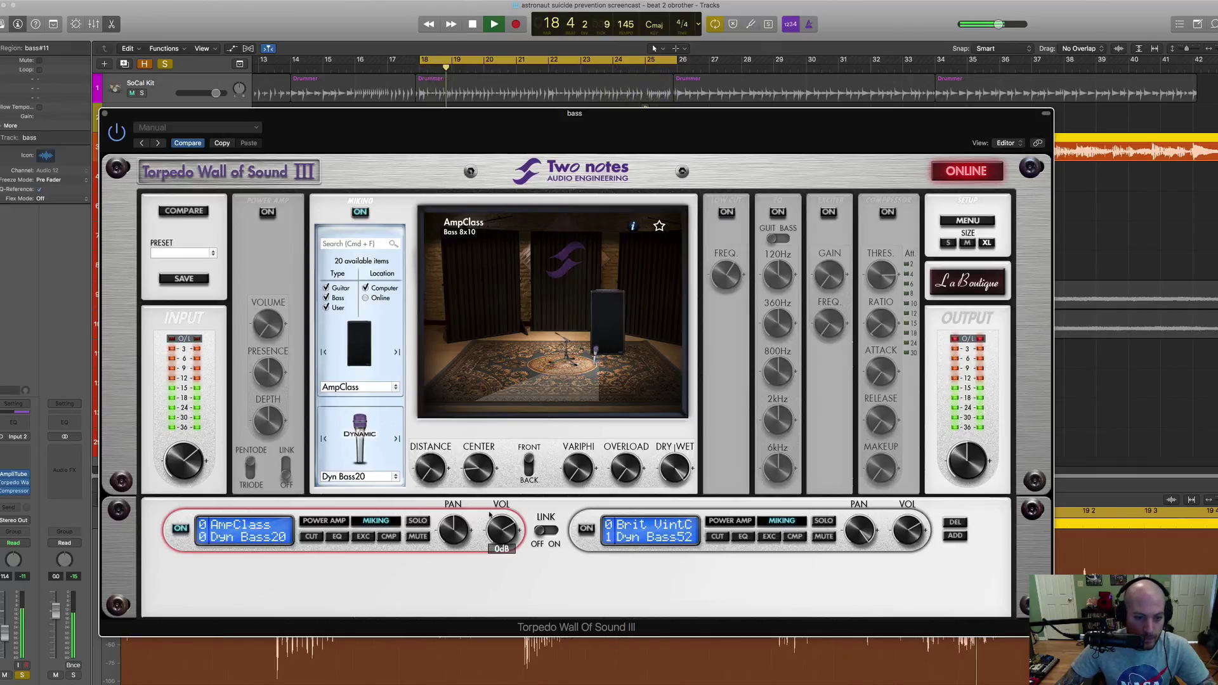
click(378, 478)
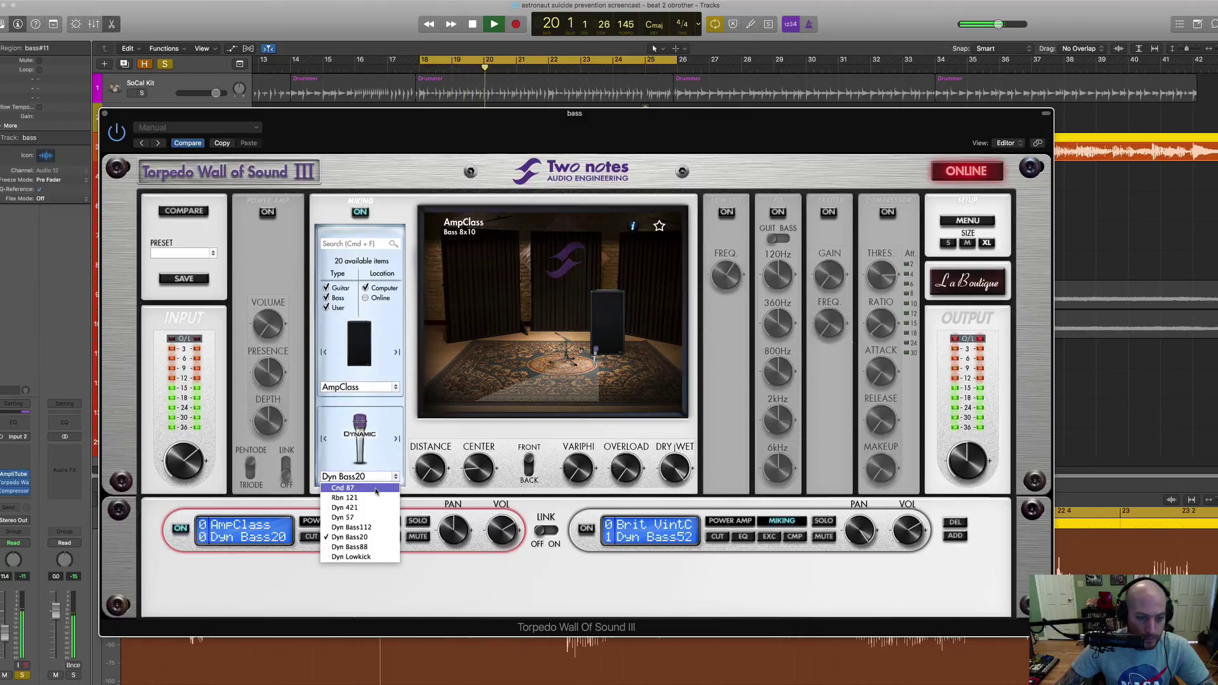
click(370, 488)
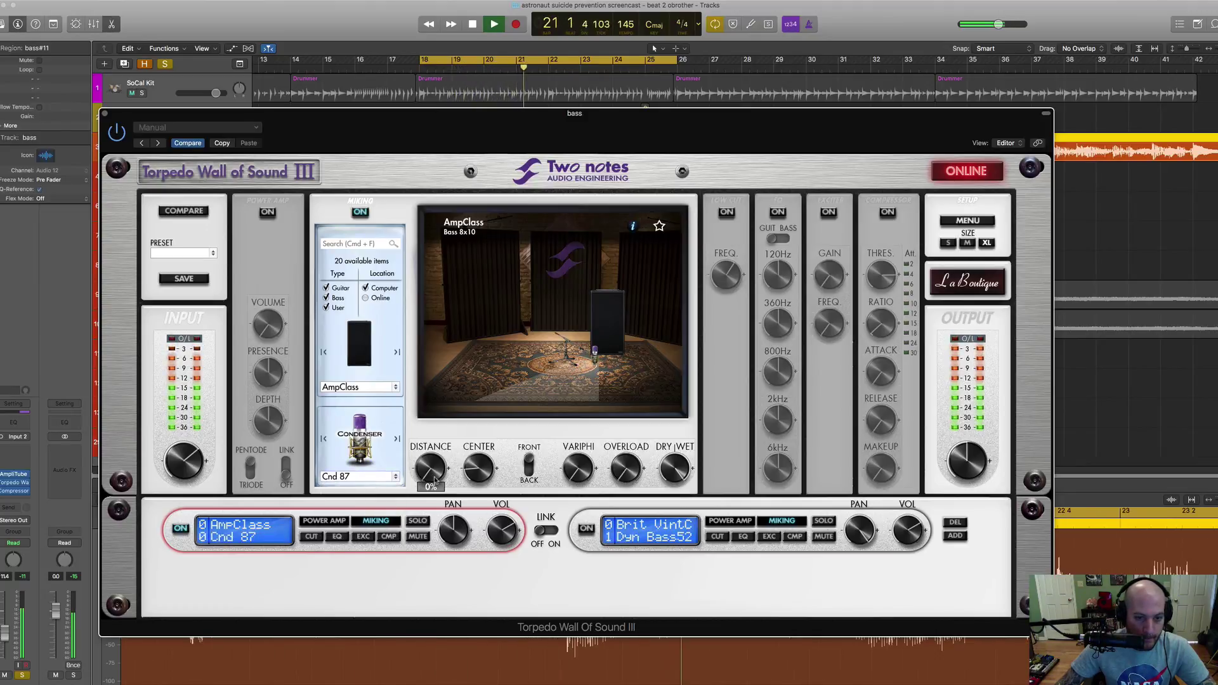
drag(428, 473, 471, 481)
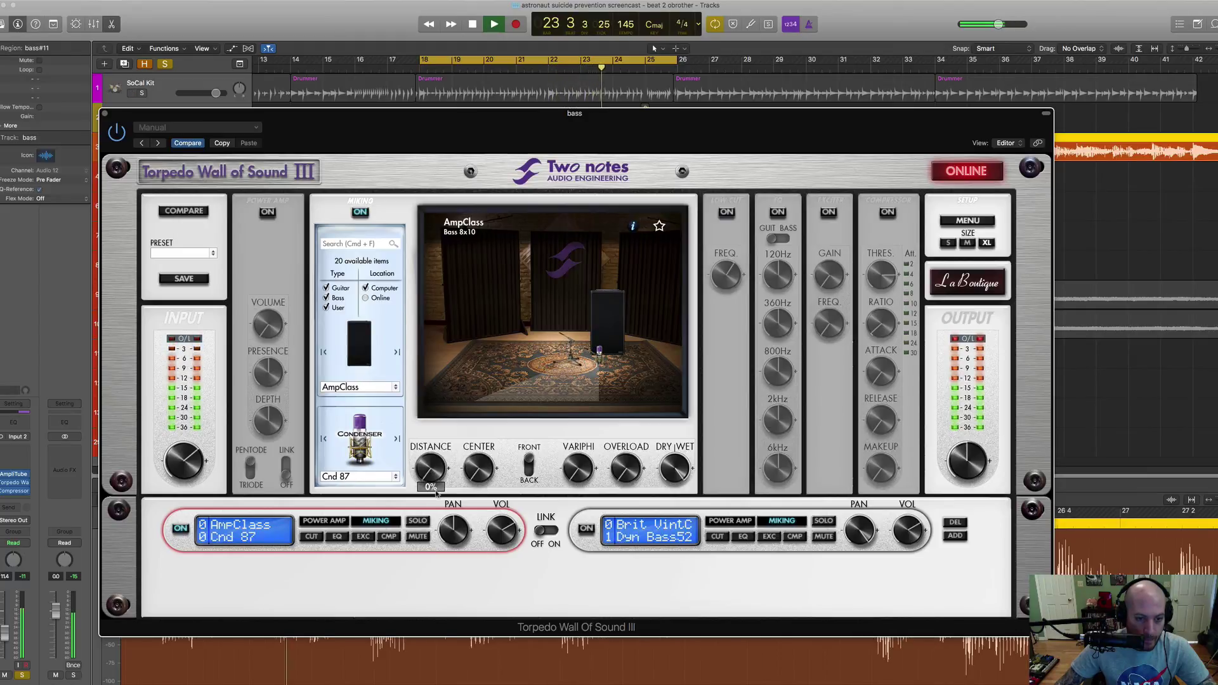
Audition the Dyn 421, Dyn 57 and Dyn Bass112 microphones in turn on the AmpClass cabinet while the bass loop plays
click(356, 476)
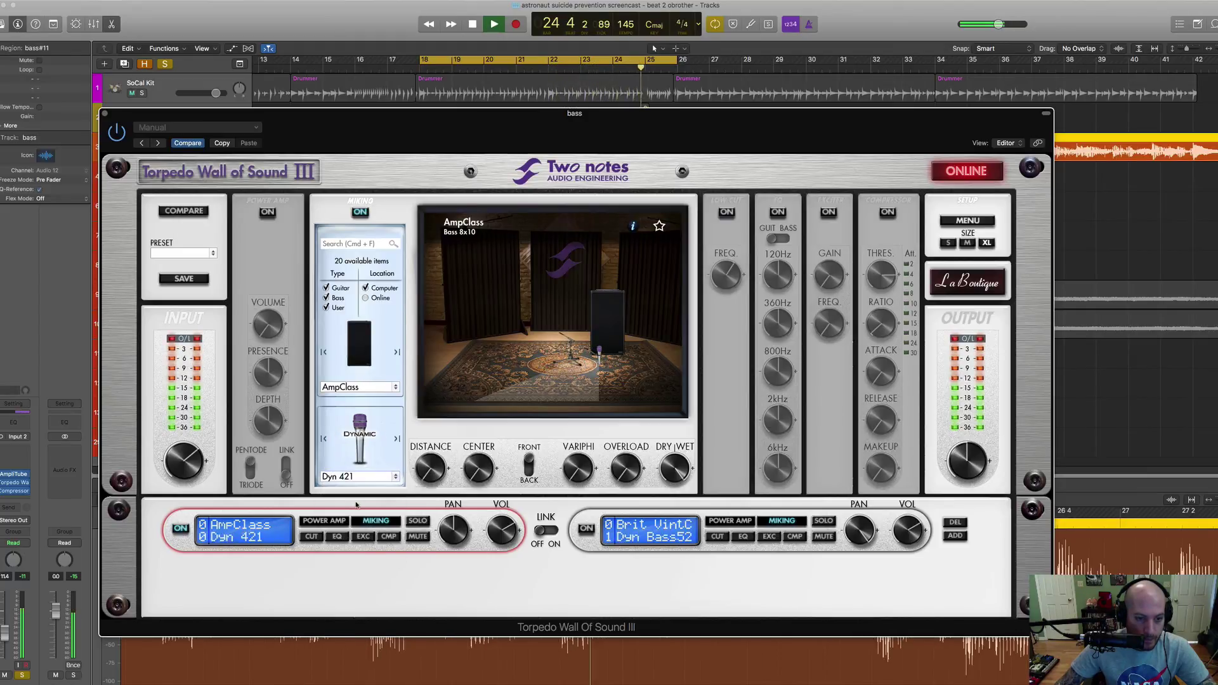
click(356, 507)
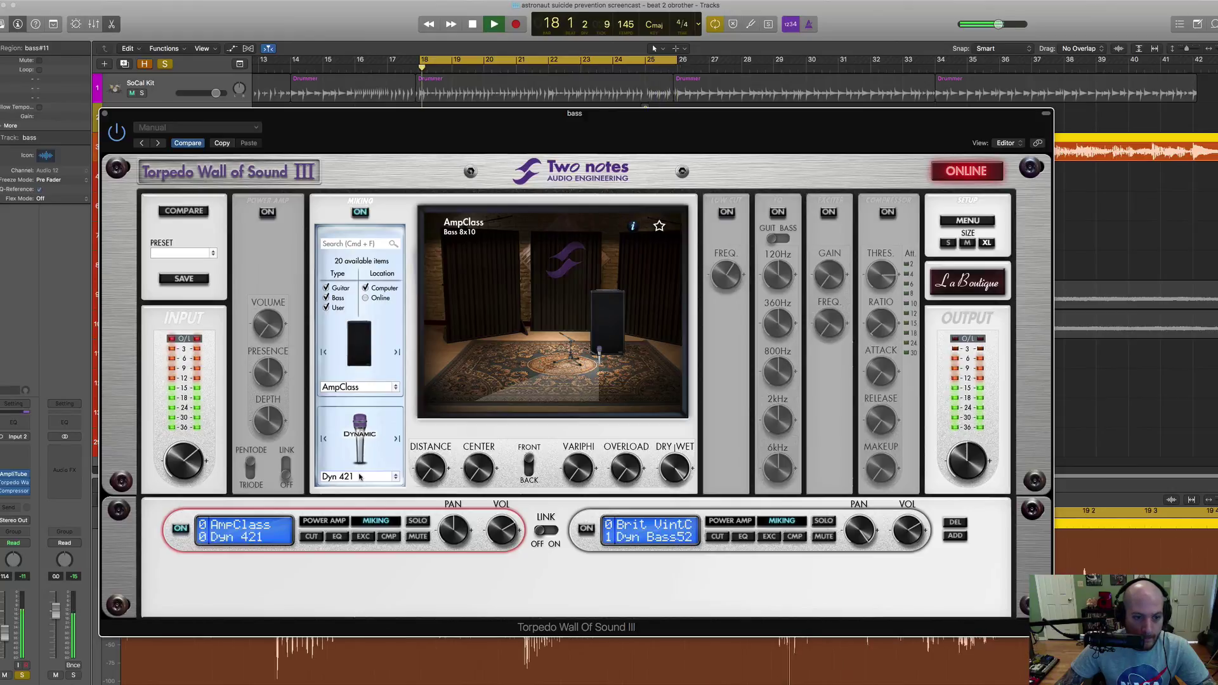
click(359, 477)
click(358, 518)
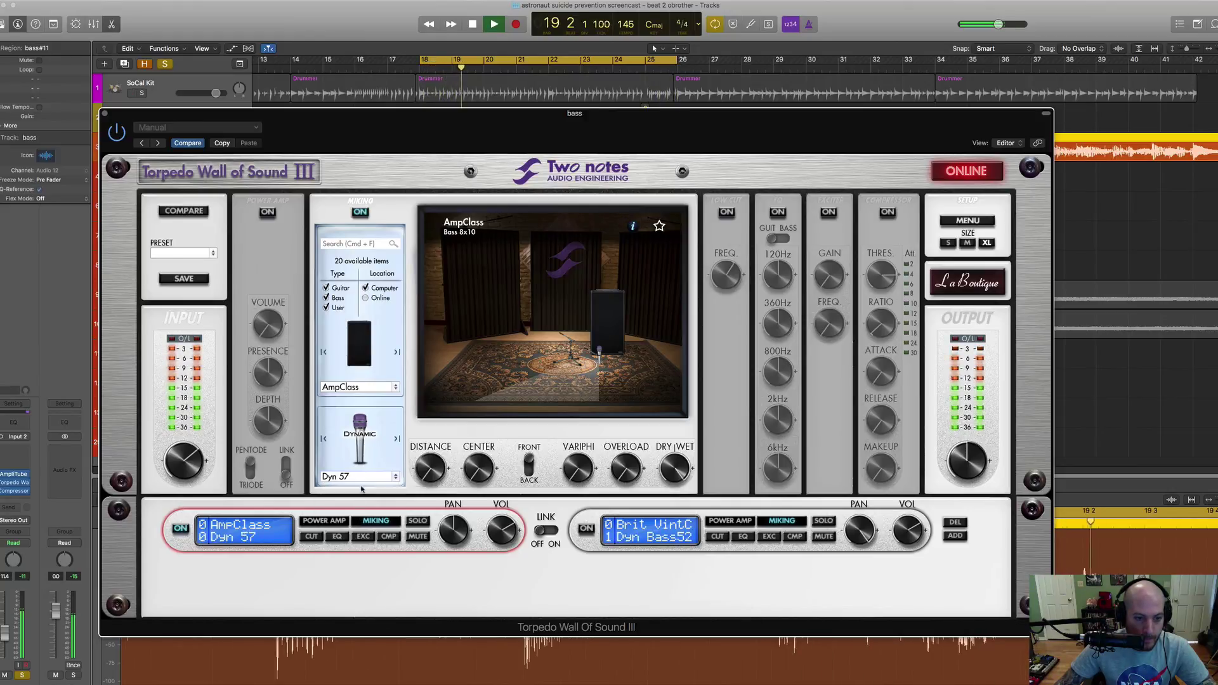
click(359, 476)
click(363, 529)
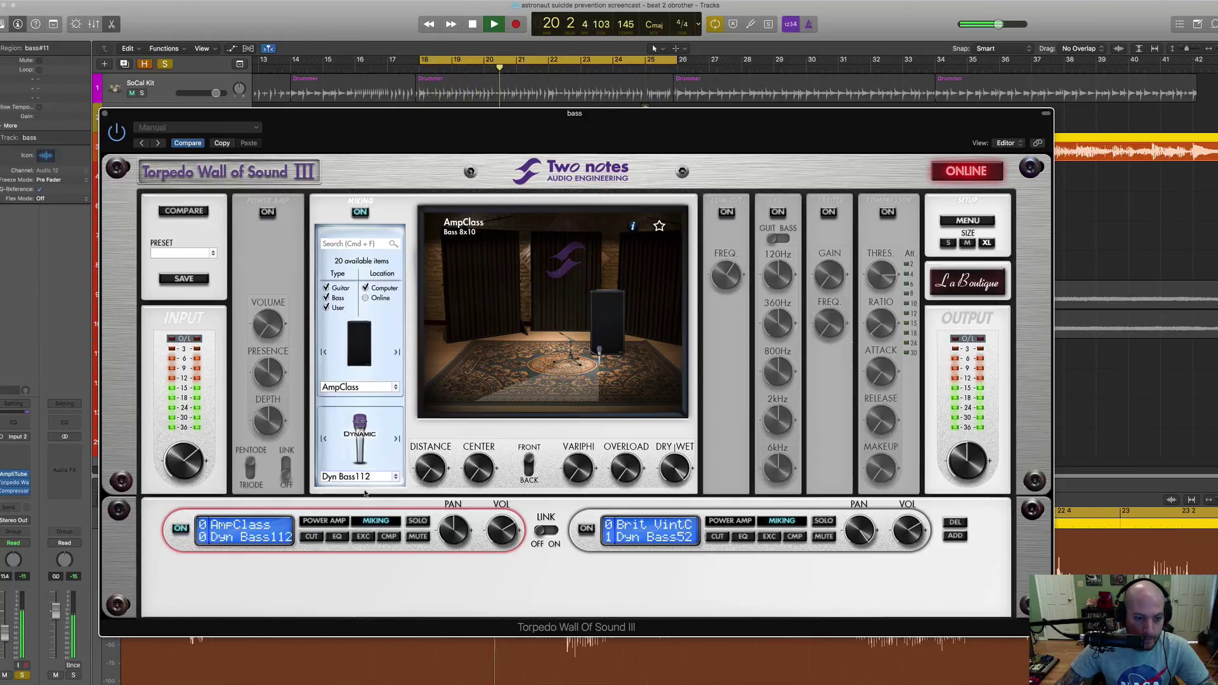
Compare the Dyn Bass20, Dyn Bass88 and Dyn Lowkick microphones on the AmpClass cabinet, leave Dyn Lowkick selected and stop playback
click(359, 476)
click(365, 538)
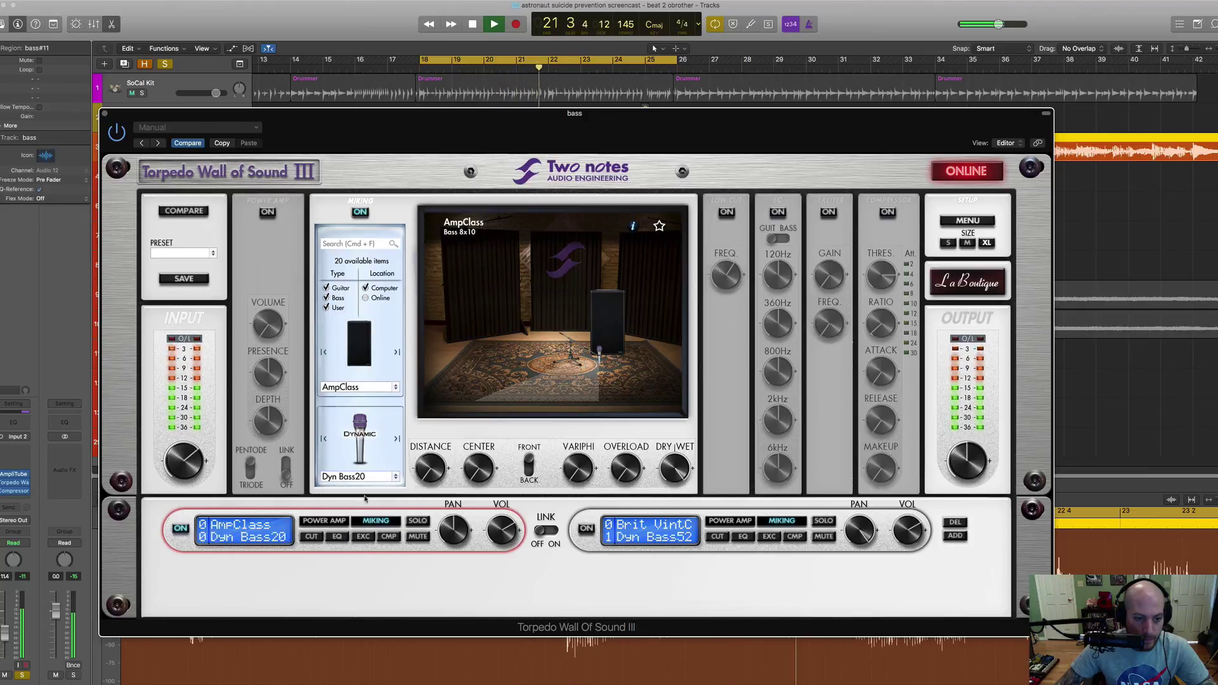
click(359, 477)
click(365, 549)
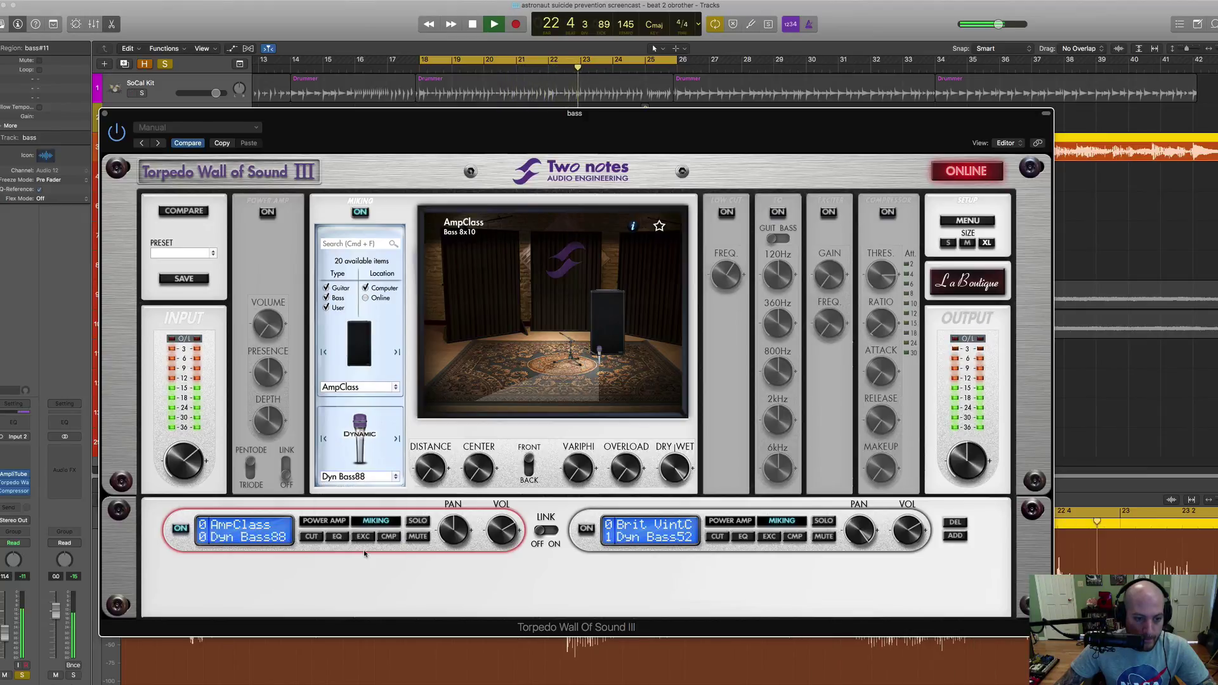
click(367, 477)
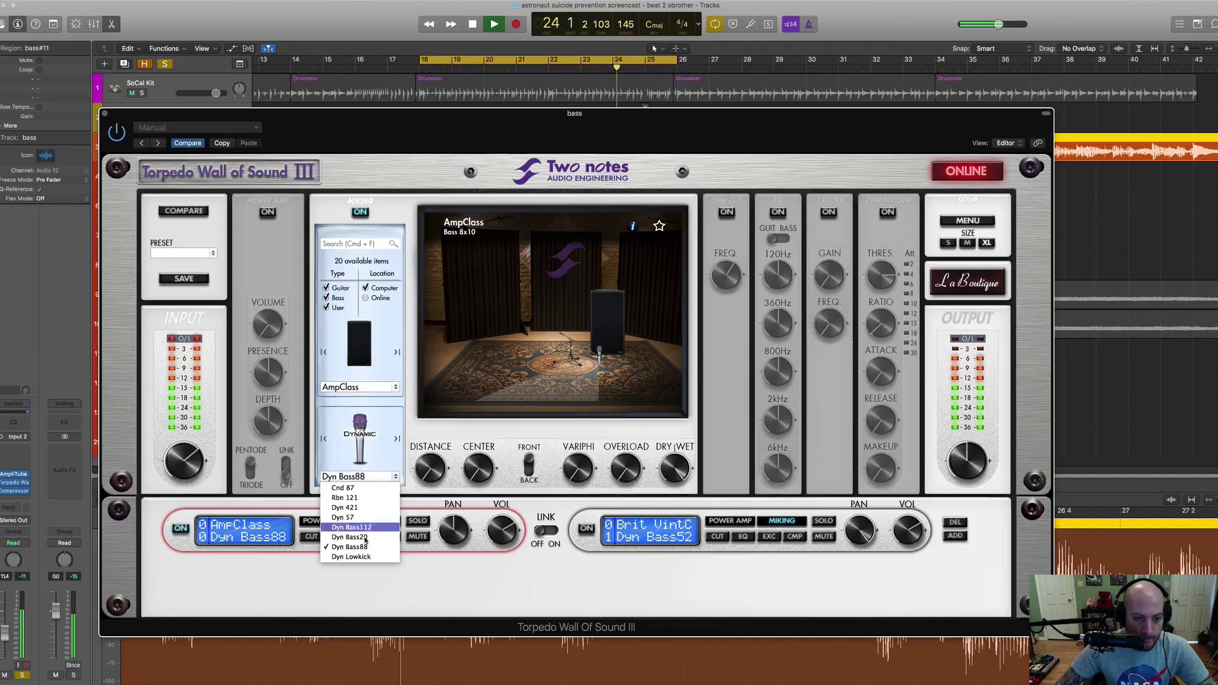
click(364, 556)
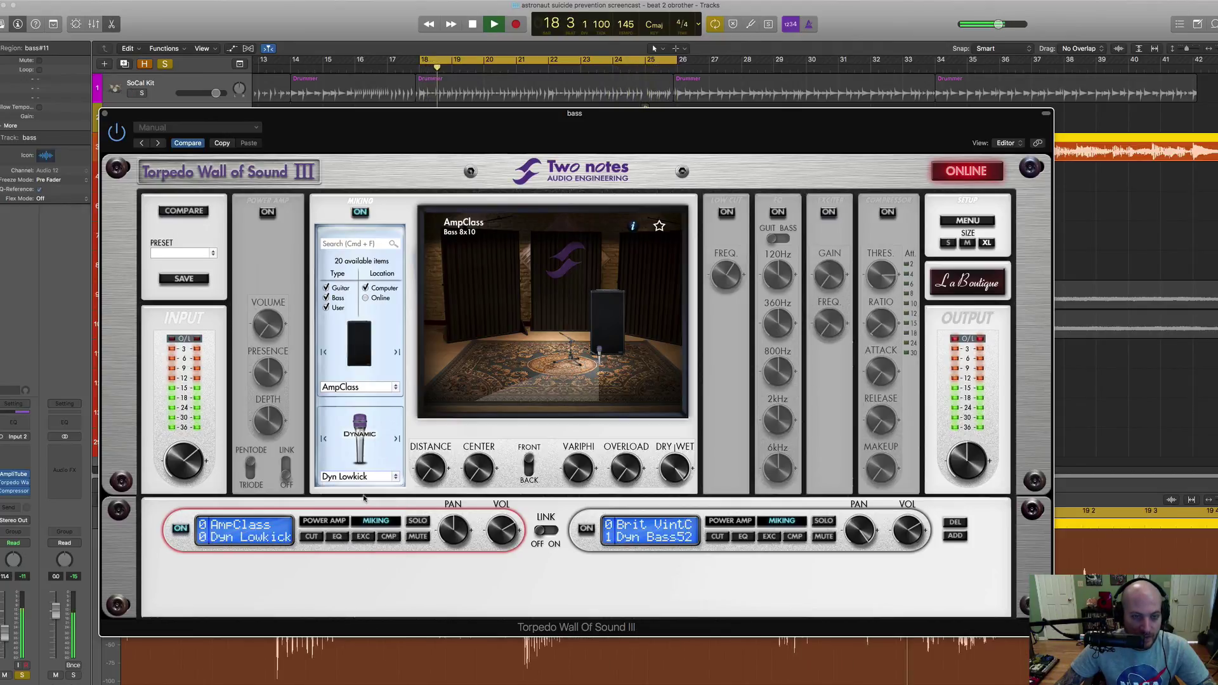
key(space)
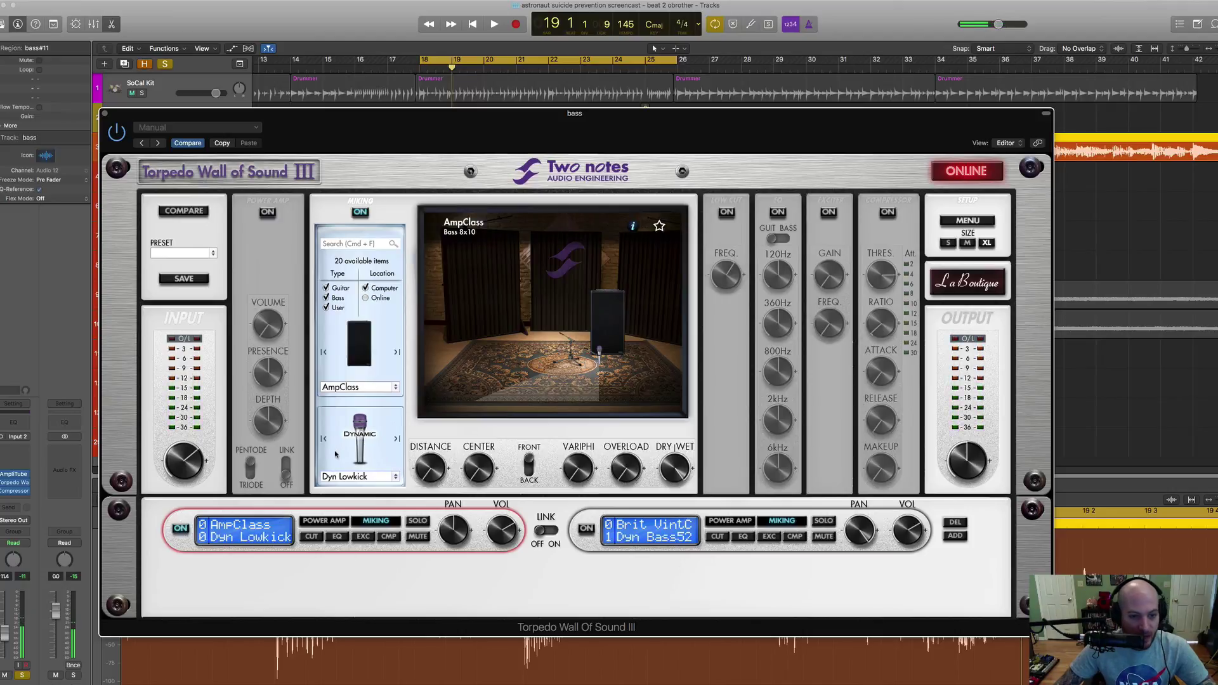
Close the bass plug-in window, unsolo the bass track and open Torpedo Wall of Sound III on the pre chorus sg l track
click(104, 114)
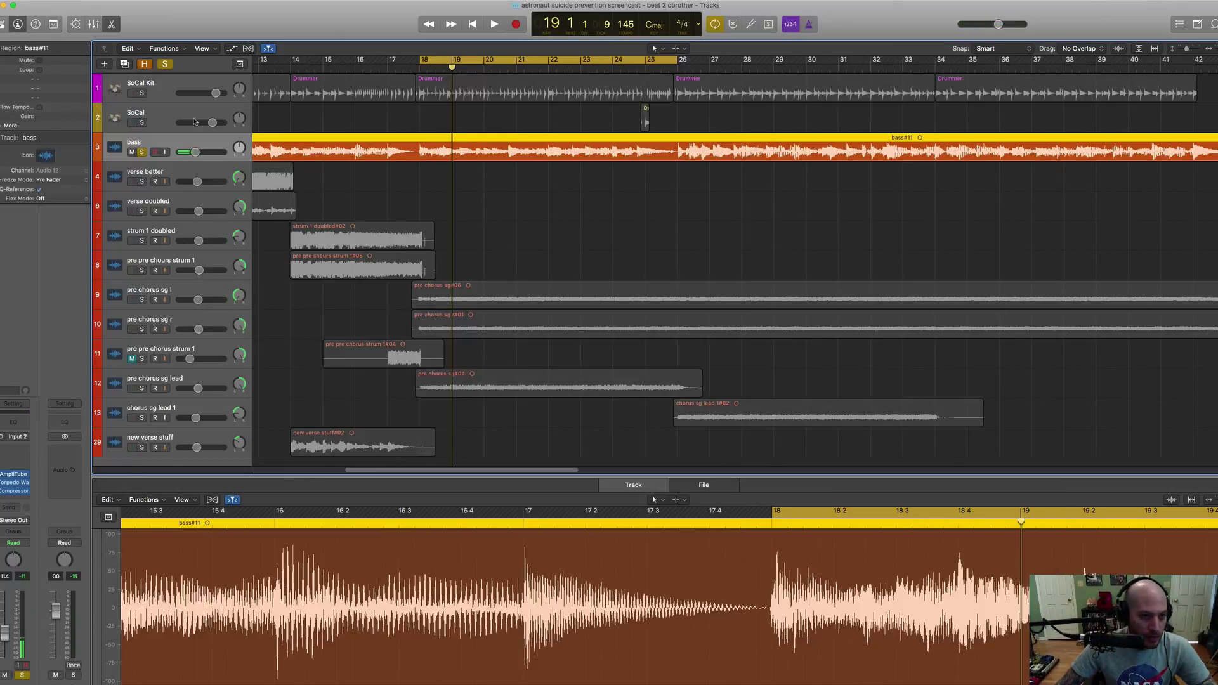
click(142, 153)
click(183, 300)
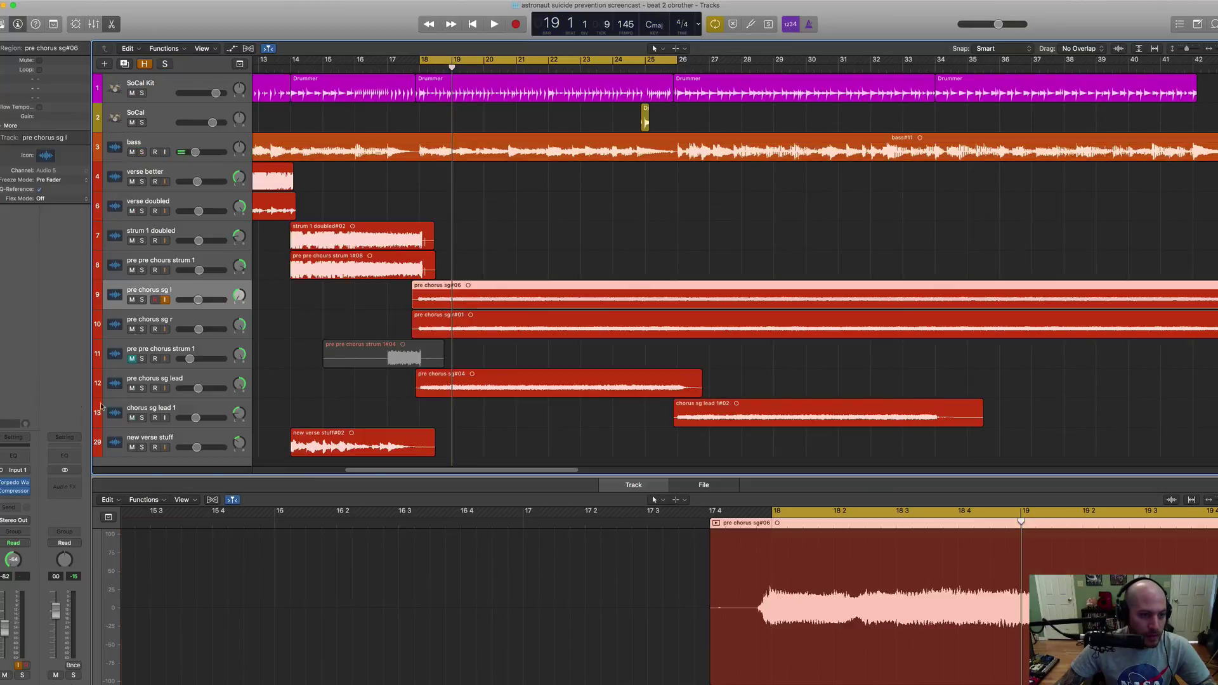
click(14, 484)
drag(793, 96, 749, 77)
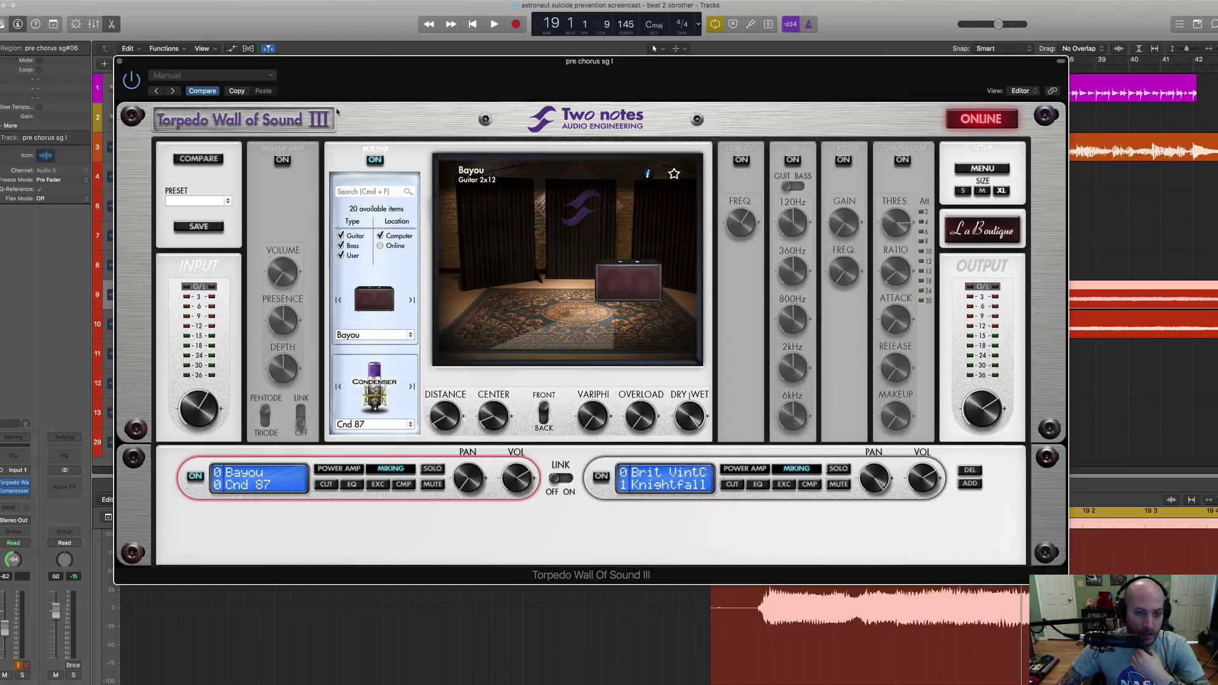
drag(393, 80, 391, 99)
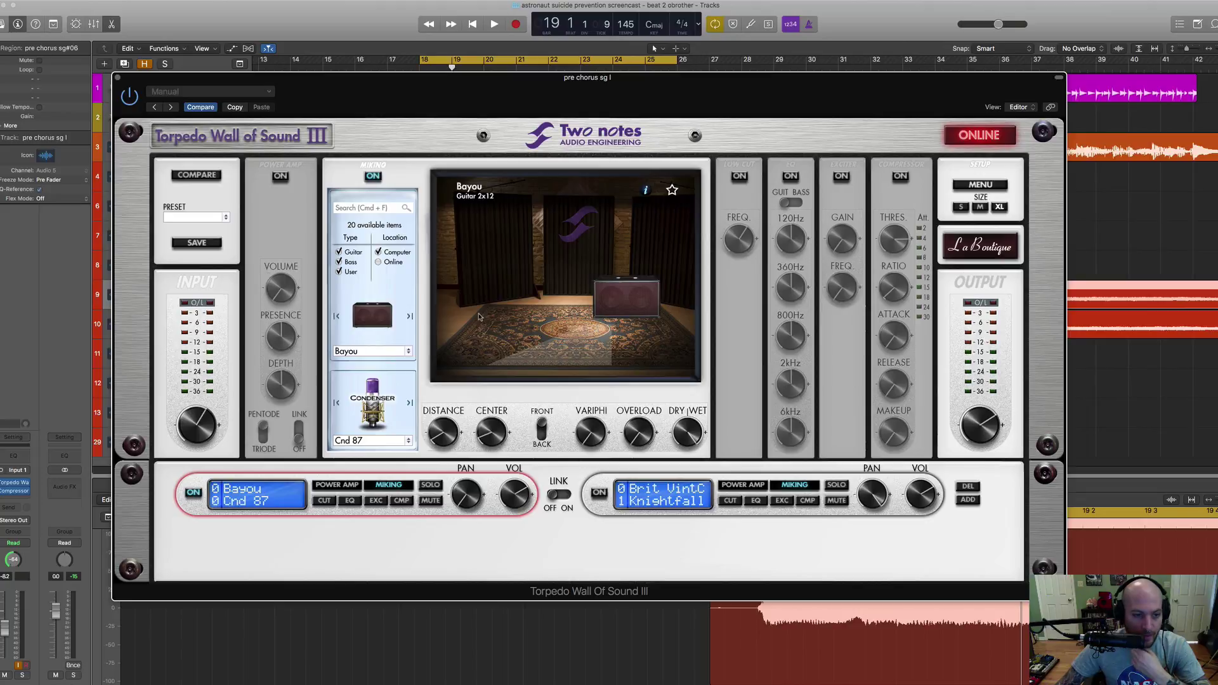
mouse_move(339, 103)
mouse_down()
mouse_move(338, 189)
mouse_move(339, 102)
mouse_up()
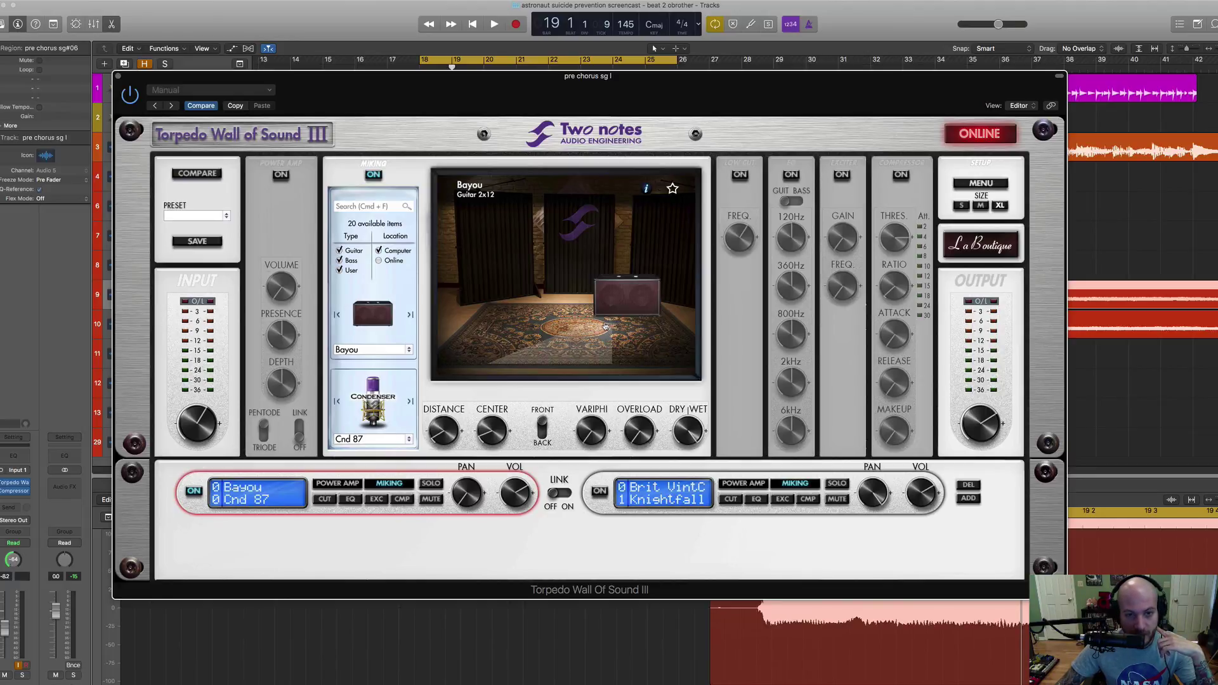
drag(604, 104, 599, 104)
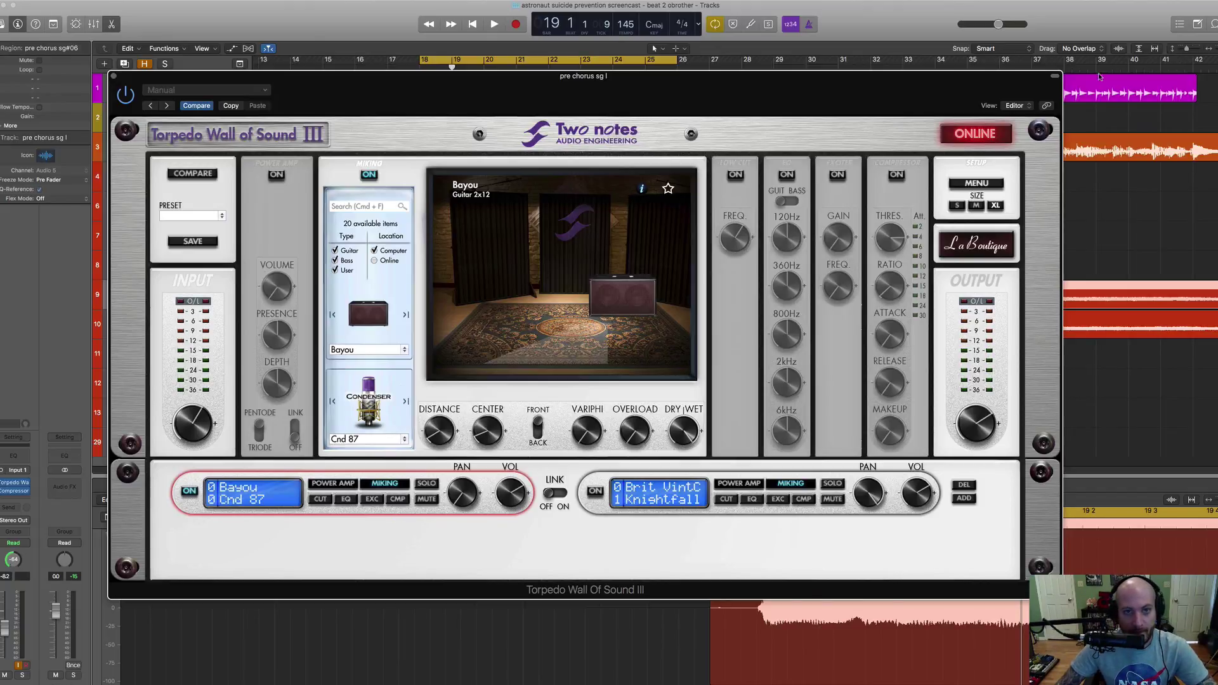
click(961, 2)
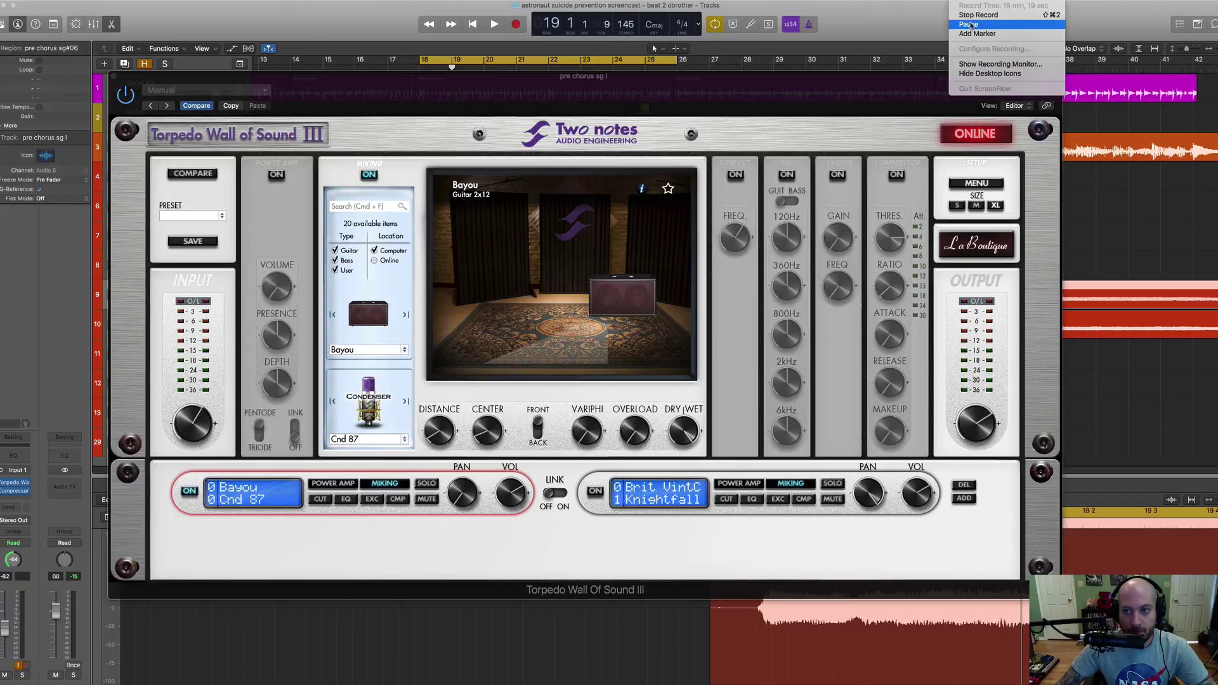